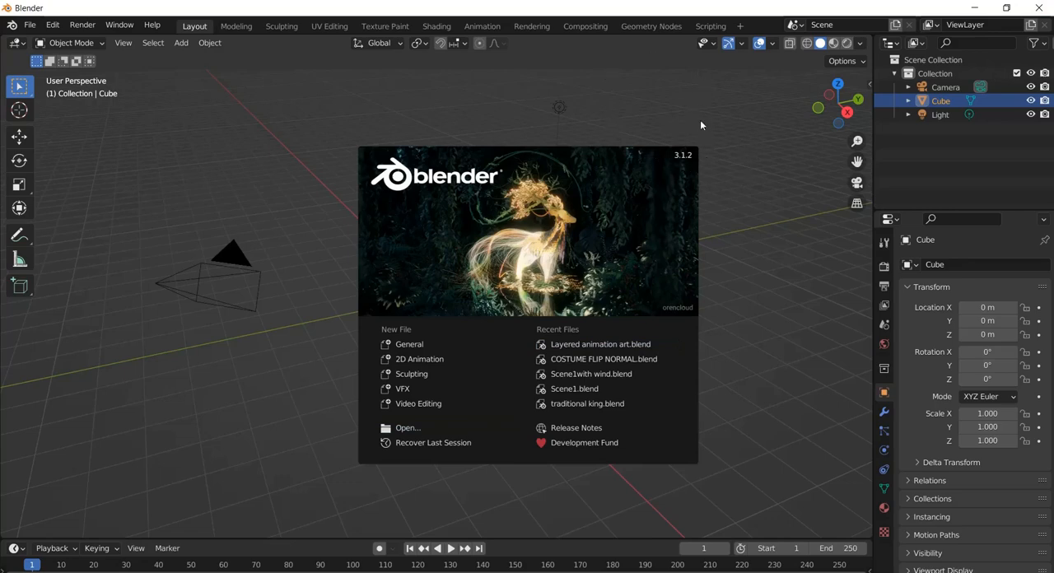
Dismiss the splash screen and delete the default cube from the scene
click(731, 198)
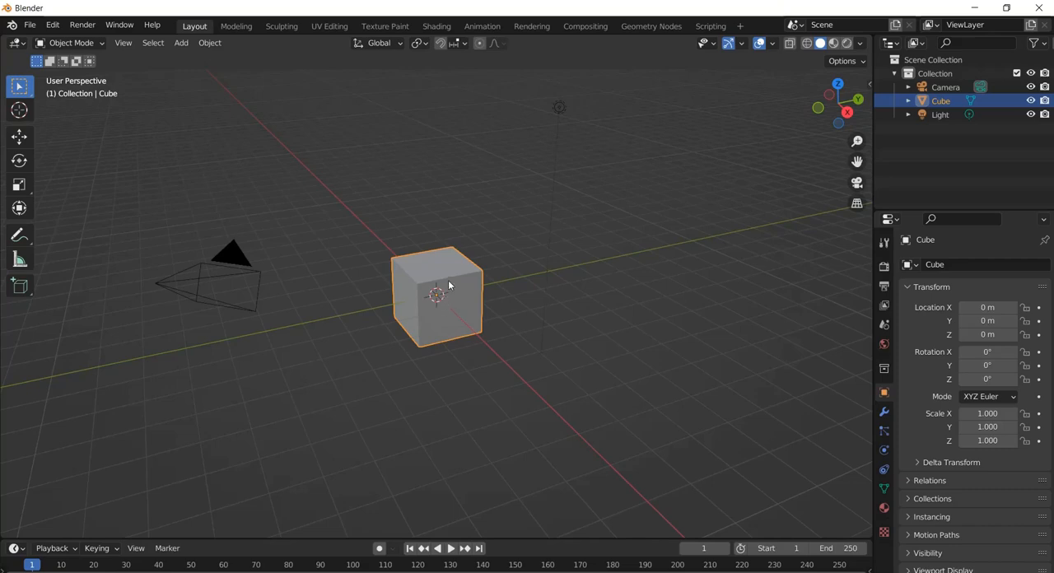
scroll(443, 261, up, 3)
scroll(446, 262, down, 3)
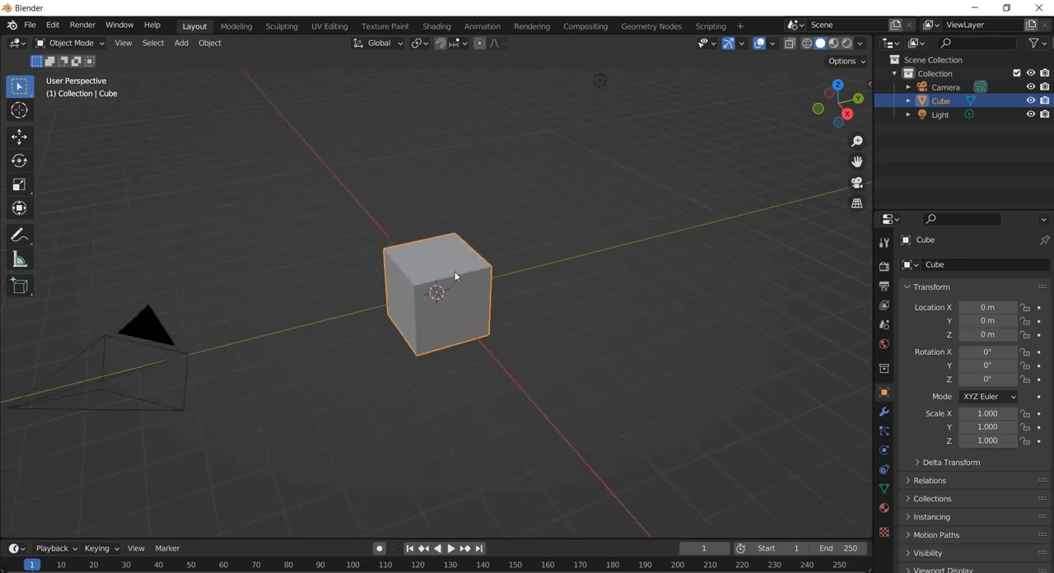
key(Delete)
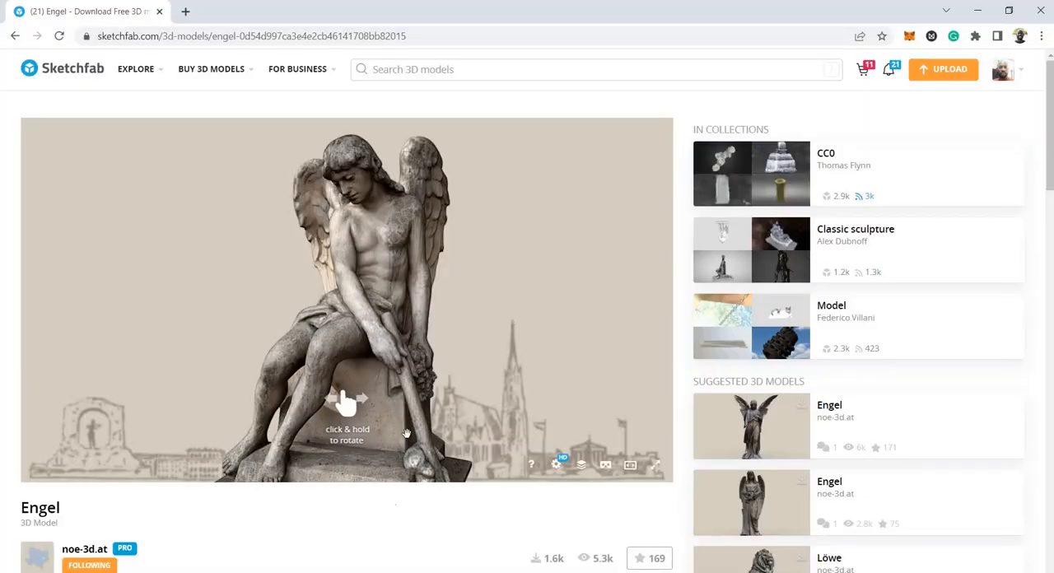
Switch to the Engel model's Sketchfab page and review its licence and available download formats
scroll(385, 556, down, 1)
scroll(387, 520, up, 1)
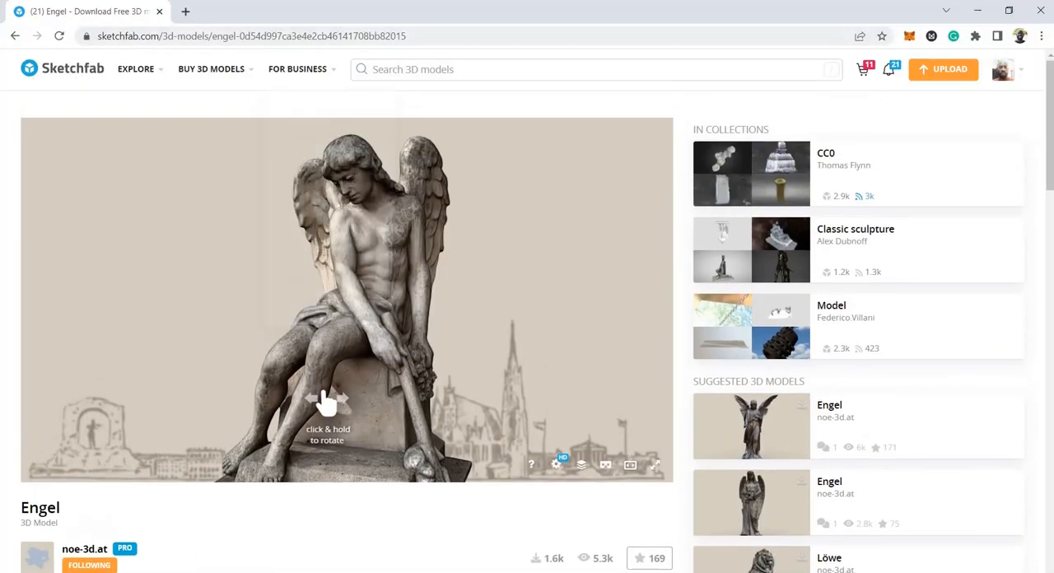
scroll(134, 518, down, 3)
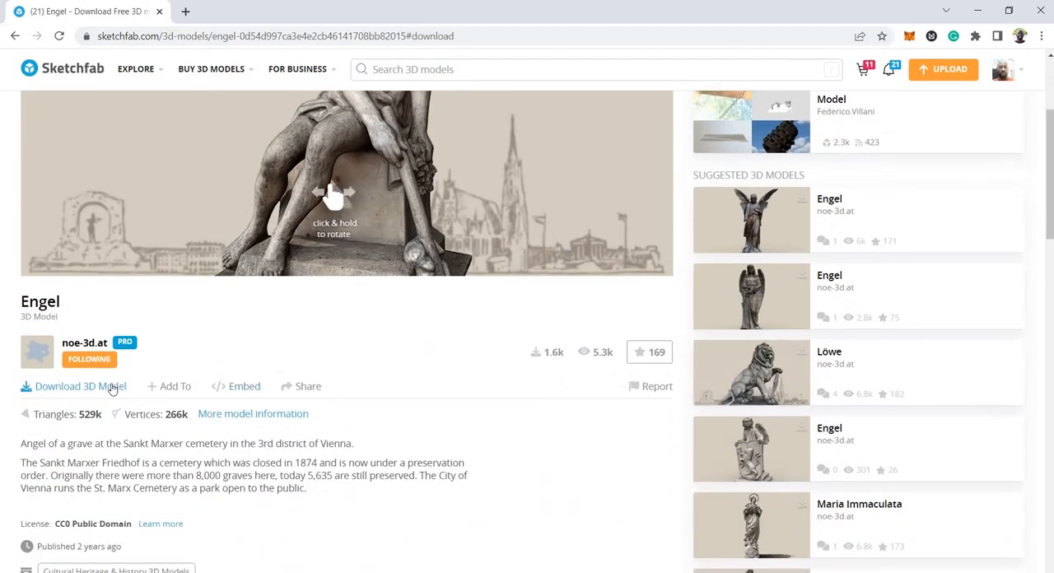
click(111, 388)
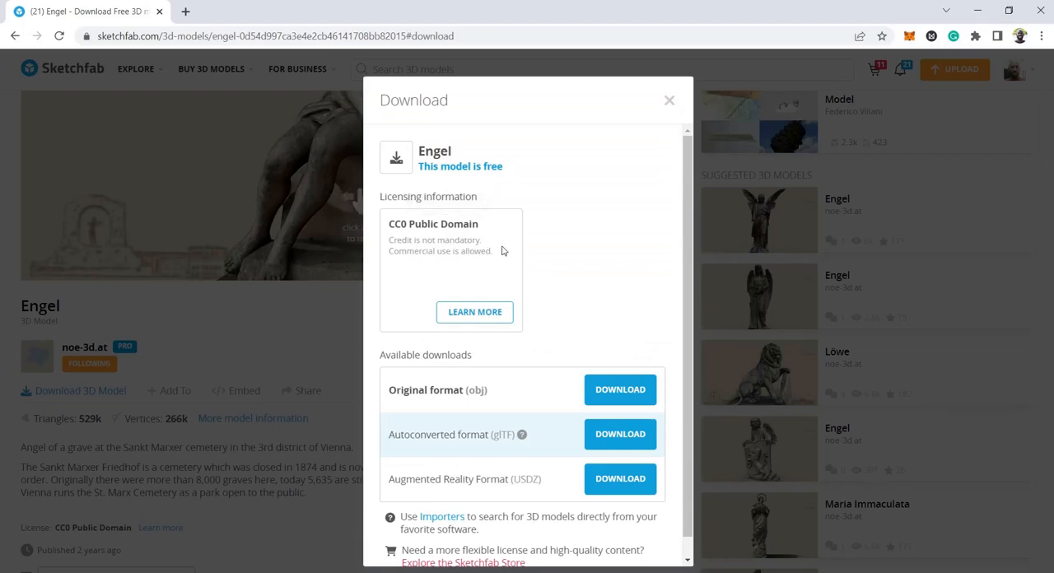
click(669, 100)
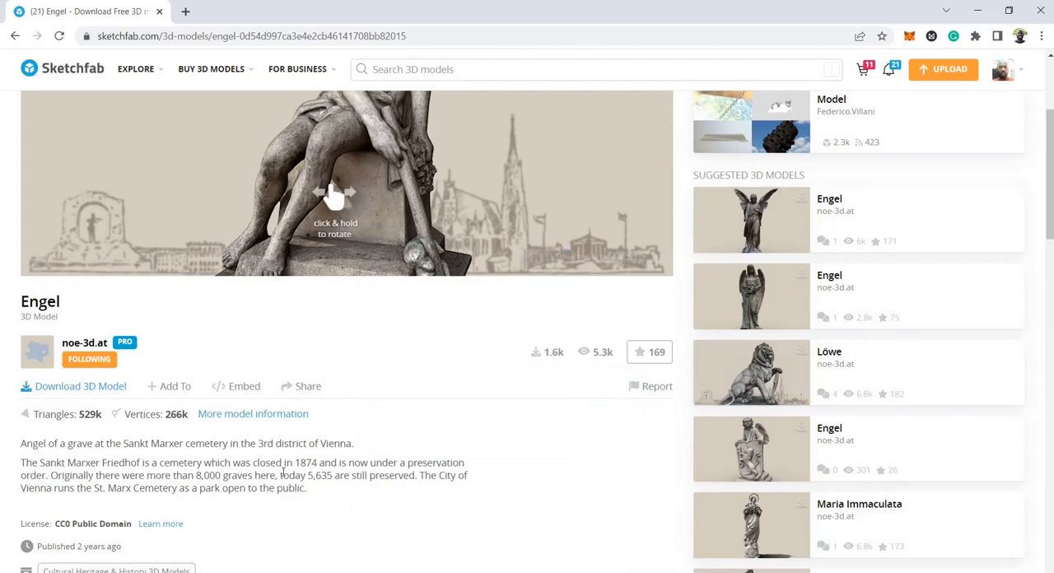
Inspect the Engel statue from another angle in the Sketchfab preview and check its download options again
scroll(419, 400, up, 3)
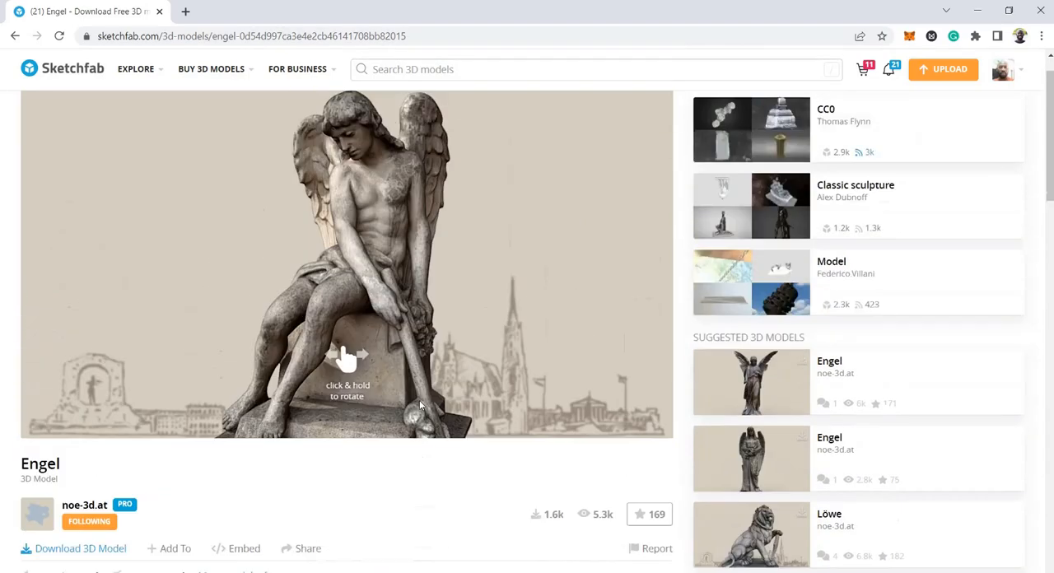
drag(439, 329, 414, 353)
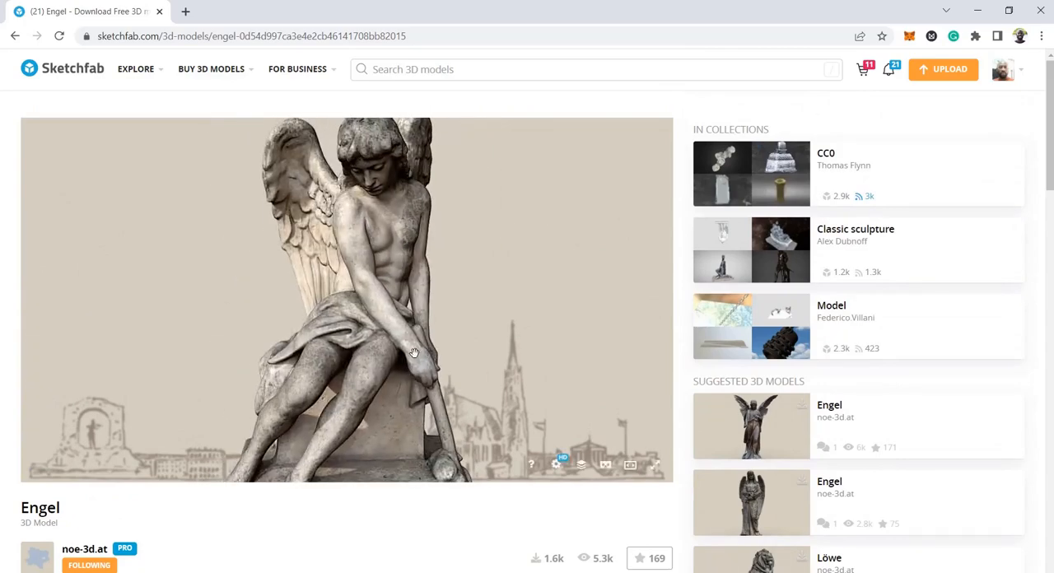
drag(444, 255, 434, 256)
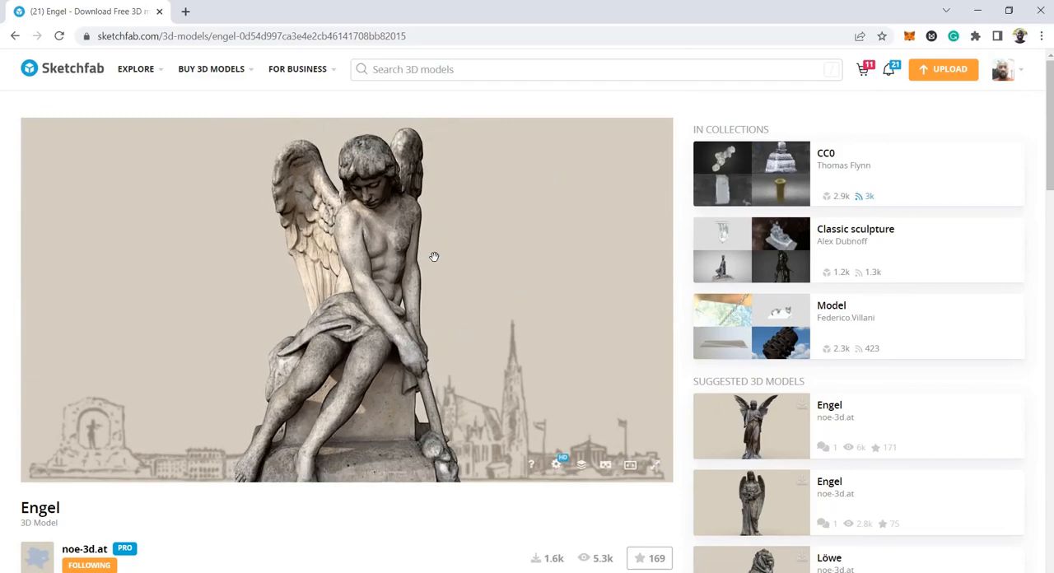
scroll(280, 511, down, 2)
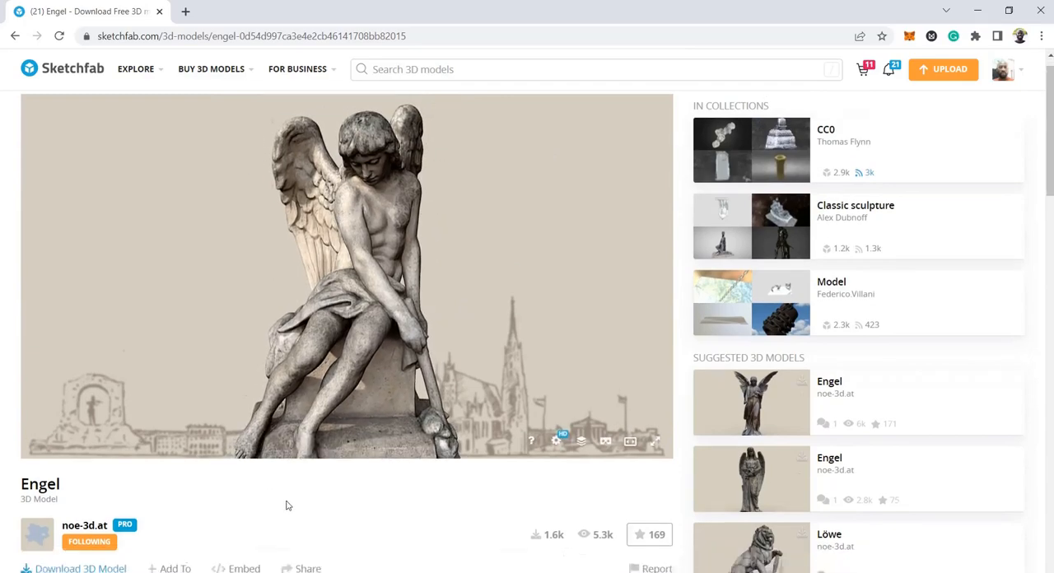
click(83, 466)
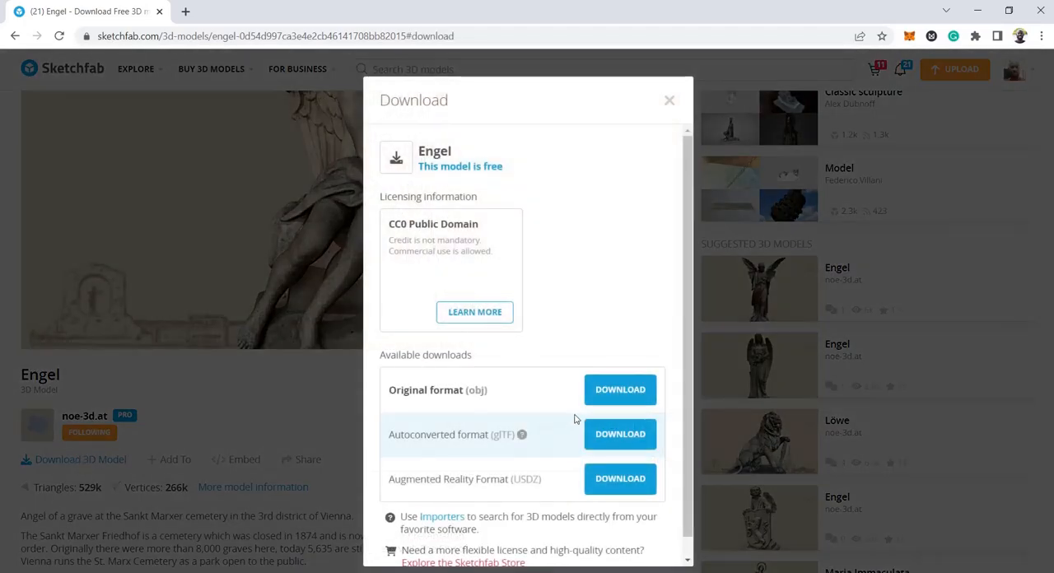
click(670, 100)
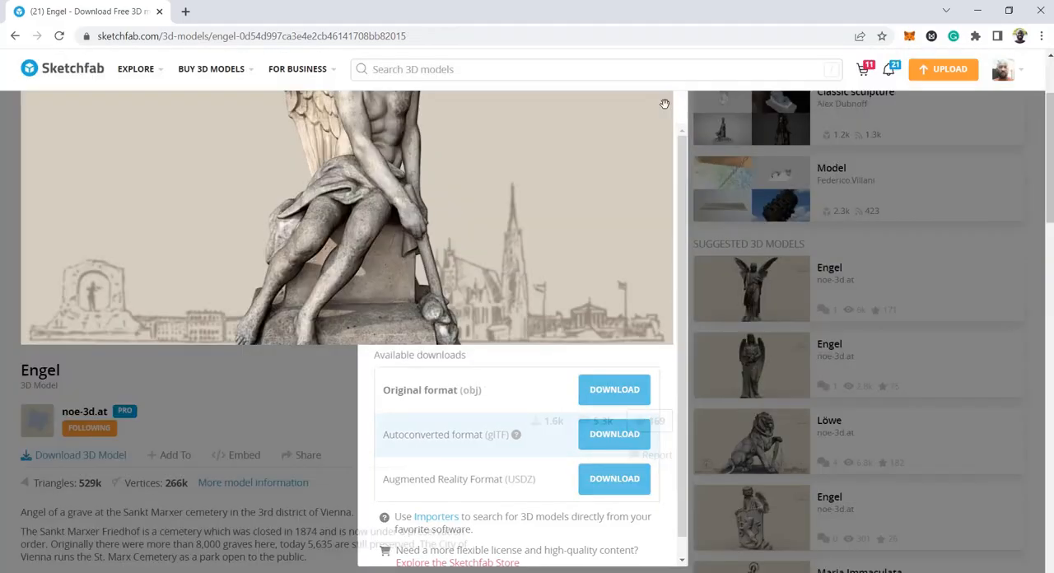
Switch back to Blender, start a Wavefront (.obj) import and browse to the Downloads folder
click(981, 9)
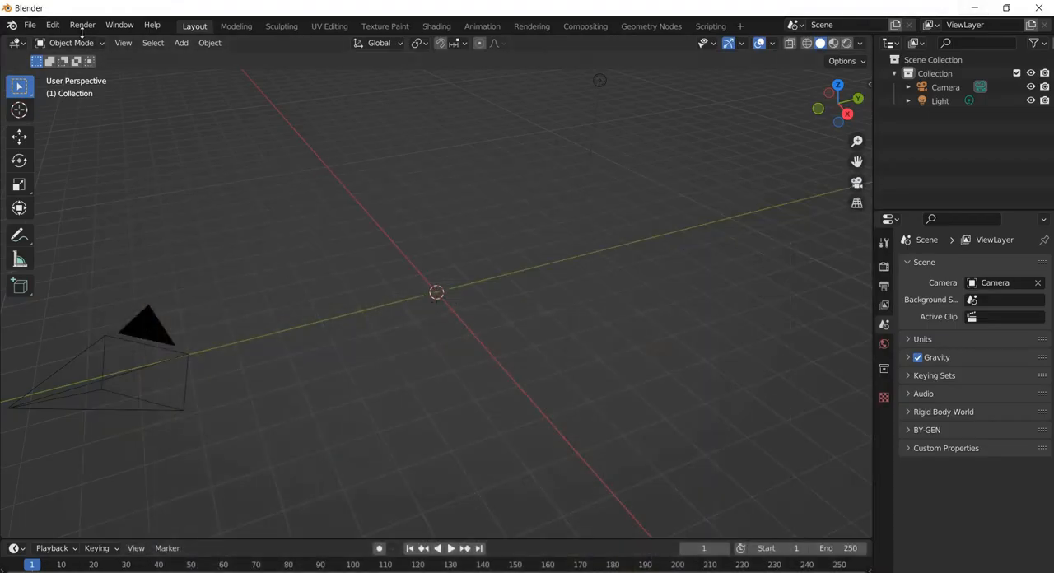
click(29, 26)
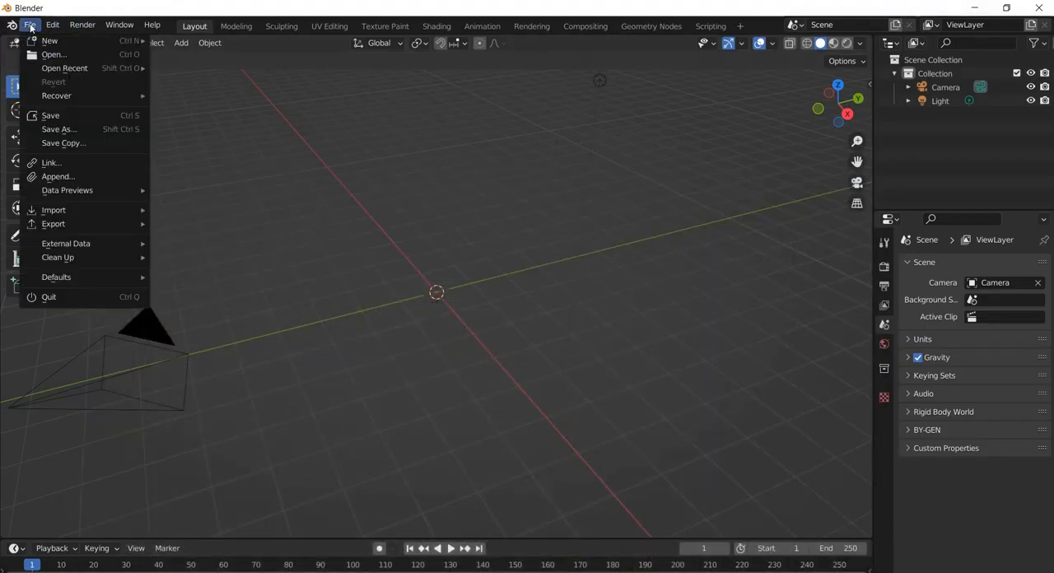
mouse_move(77, 209)
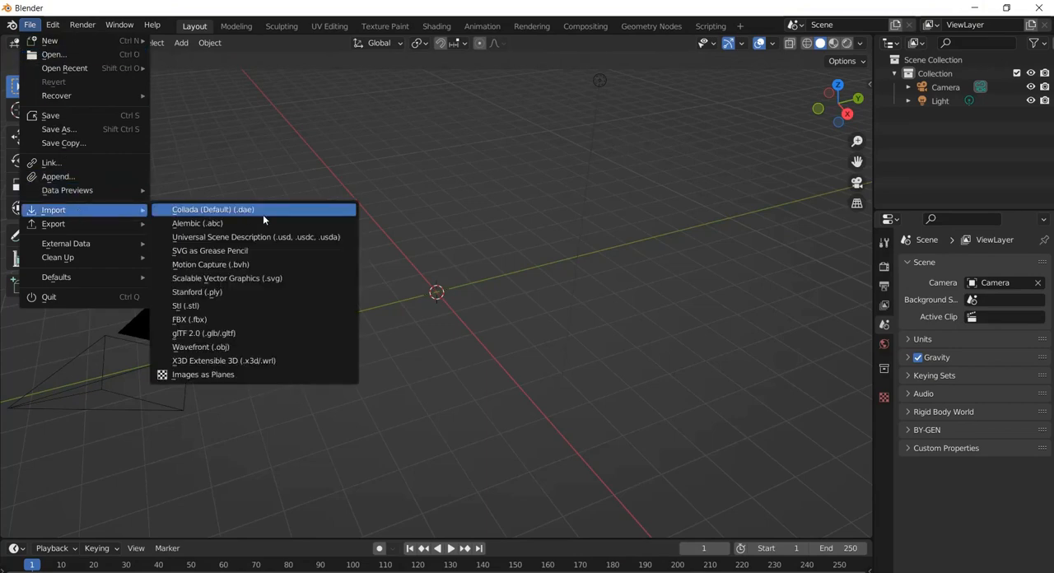
click(223, 348)
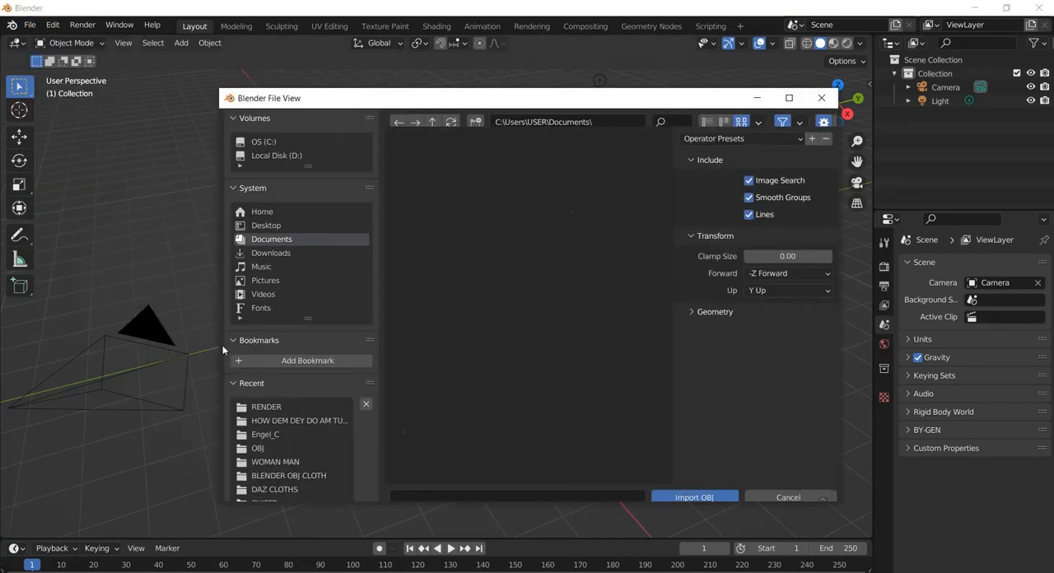
click(271, 253)
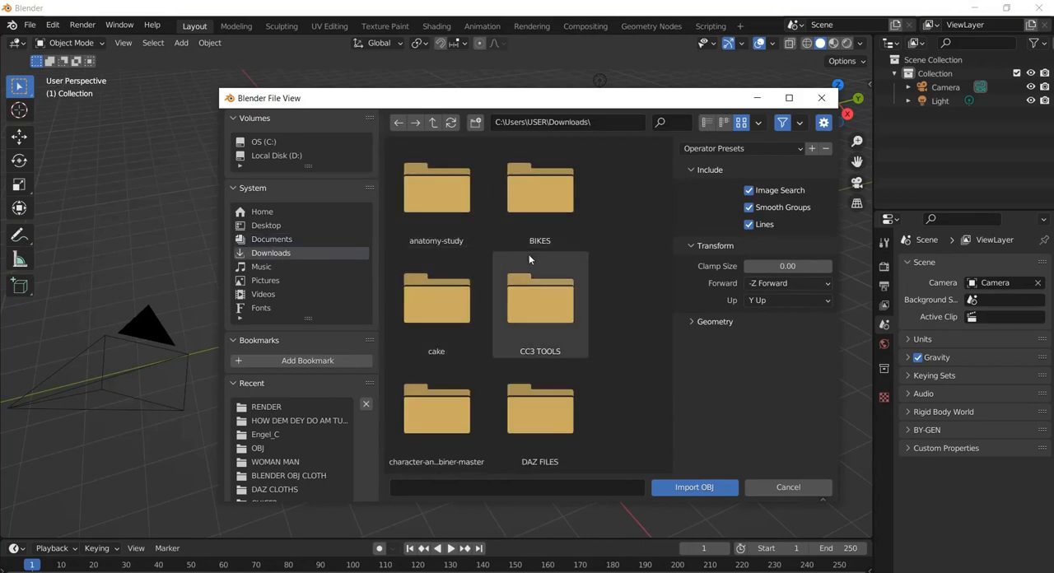
Import Engel_C.obj from the Engel_C folder inside engel\source in Downloads
scroll(529, 258, down, 2)
scroll(529, 258, down, 1)
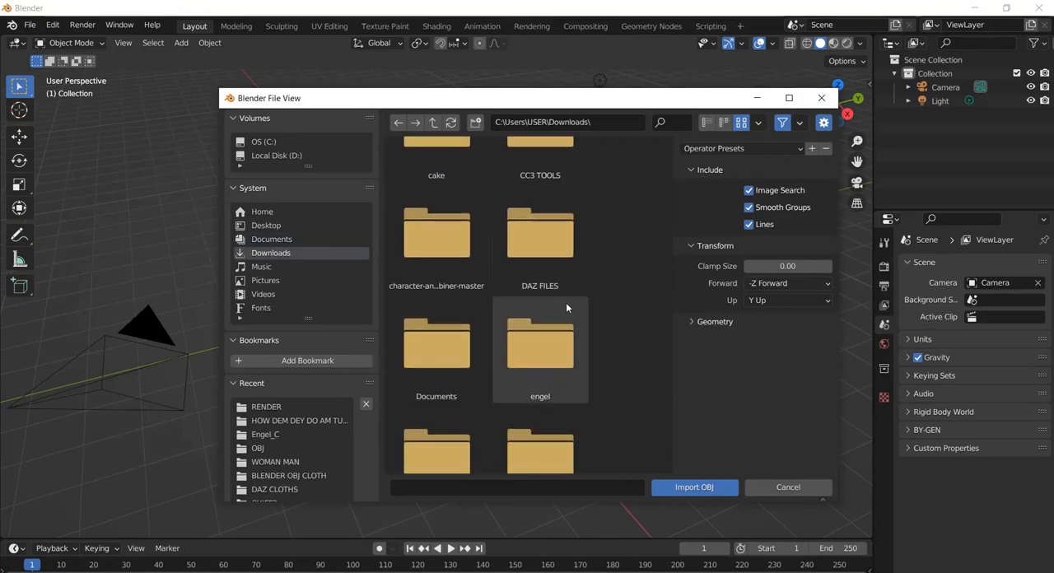
double_click(548, 332)
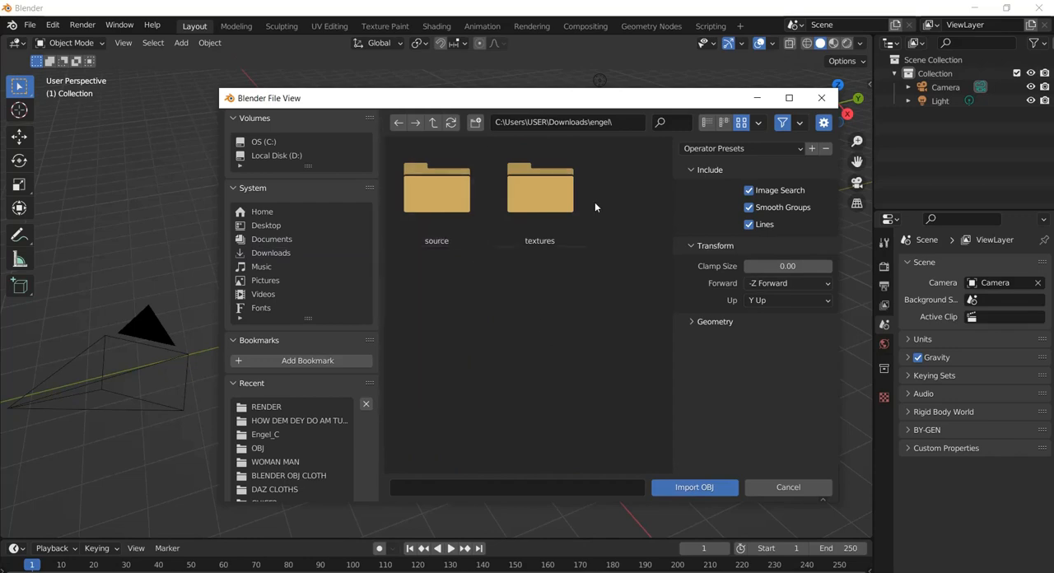
double_click(425, 196)
click(458, 193)
double_click(458, 194)
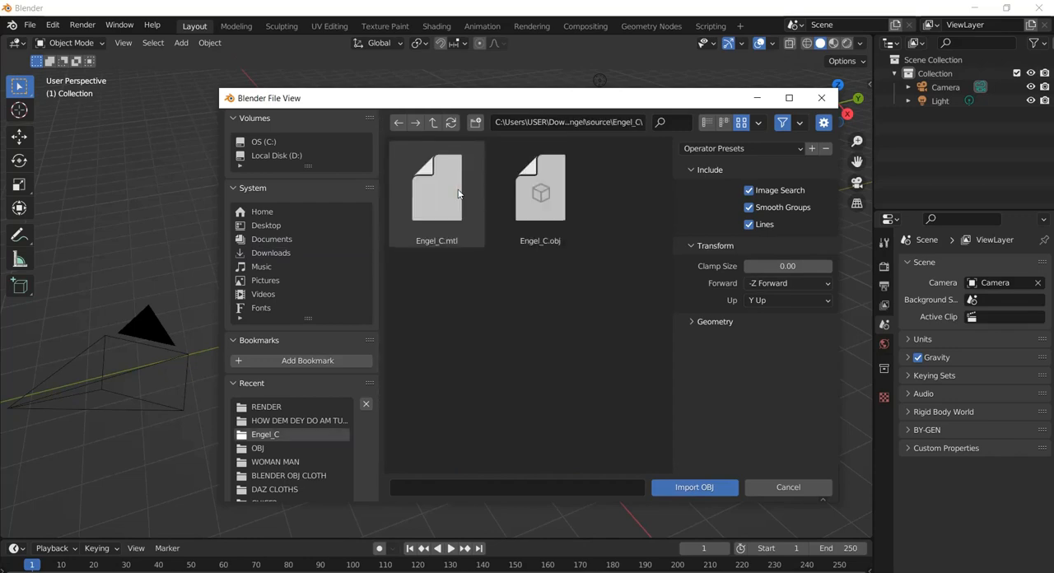
click(543, 200)
double_click(543, 200)
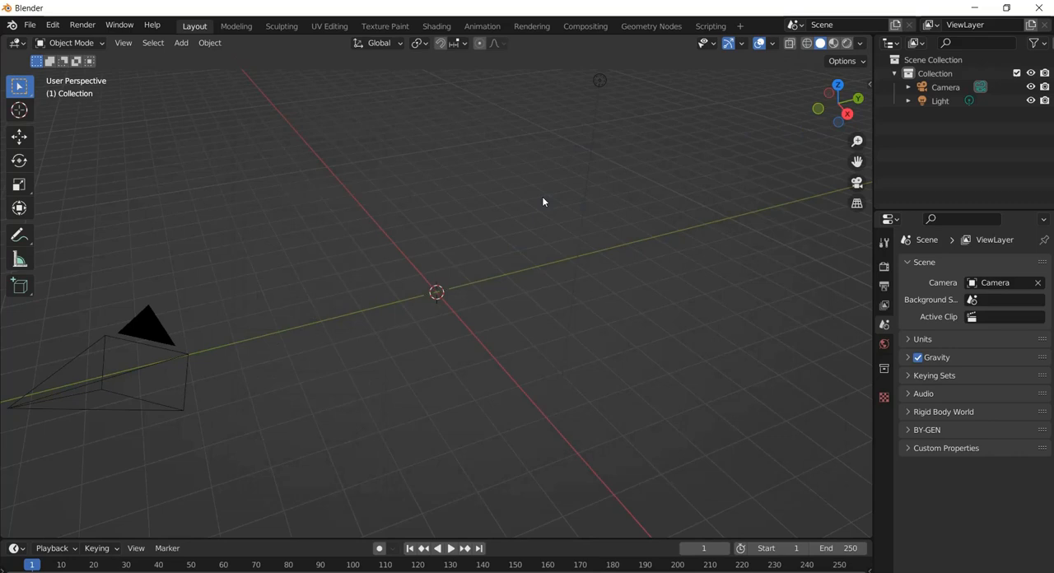
Set the imported angel statue's origin to its Center of Mass (Surface)
middle_drag(542, 196, 411, 223)
scroll(423, 275, down, 6)
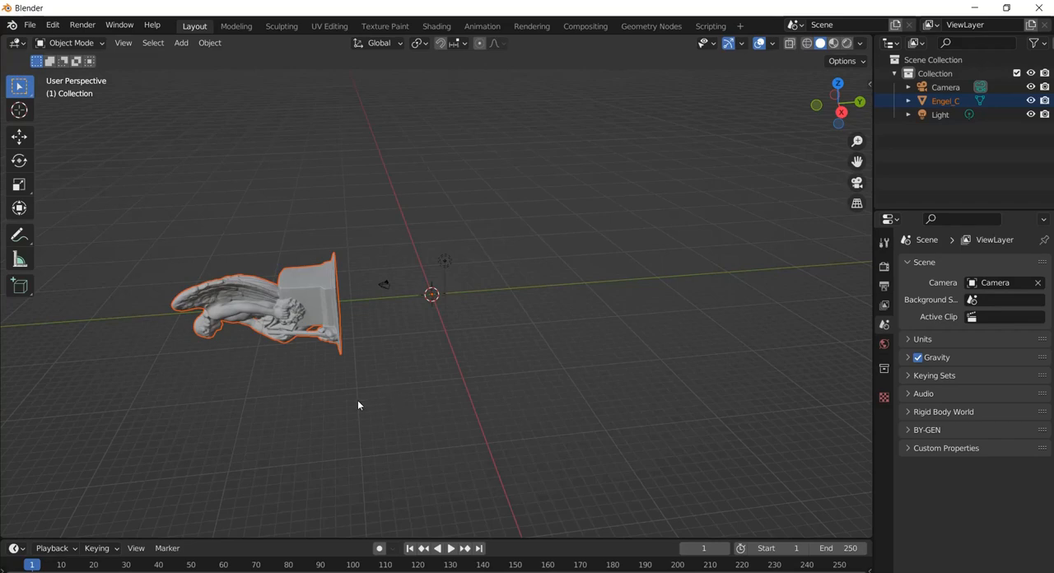
click(302, 292)
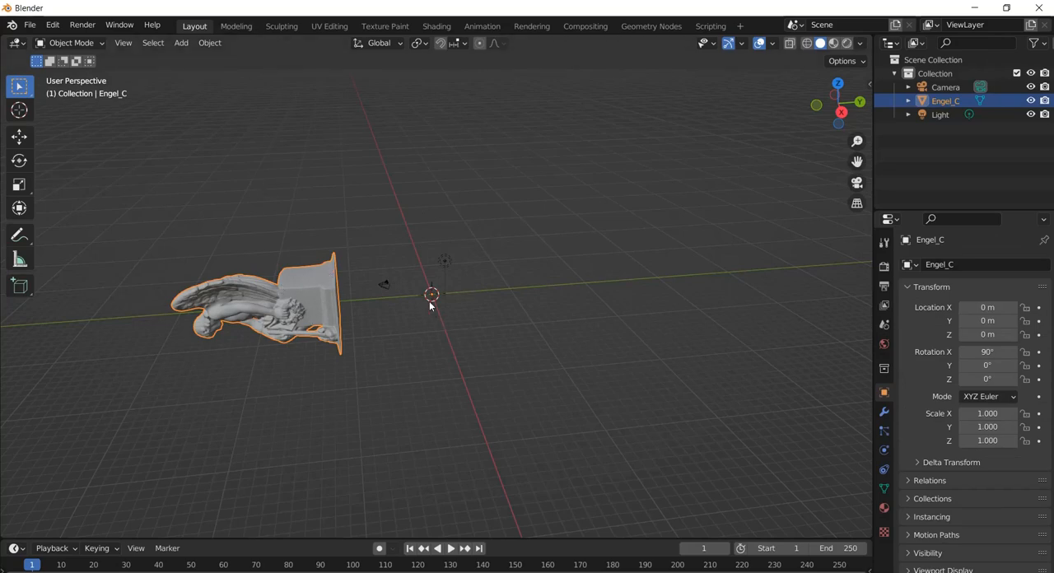
click(17, 140)
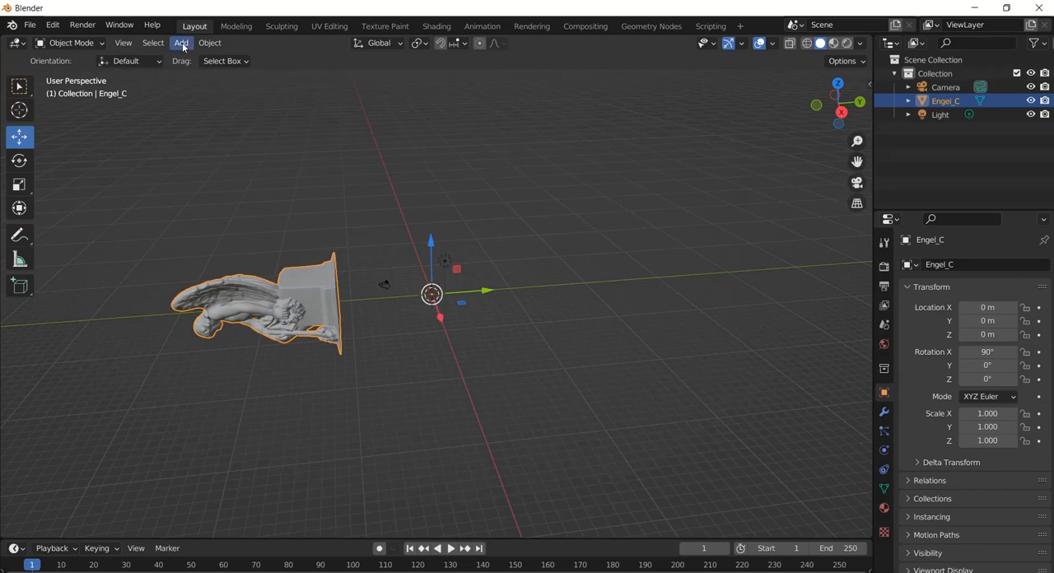
click(211, 42)
mouse_move(235, 74)
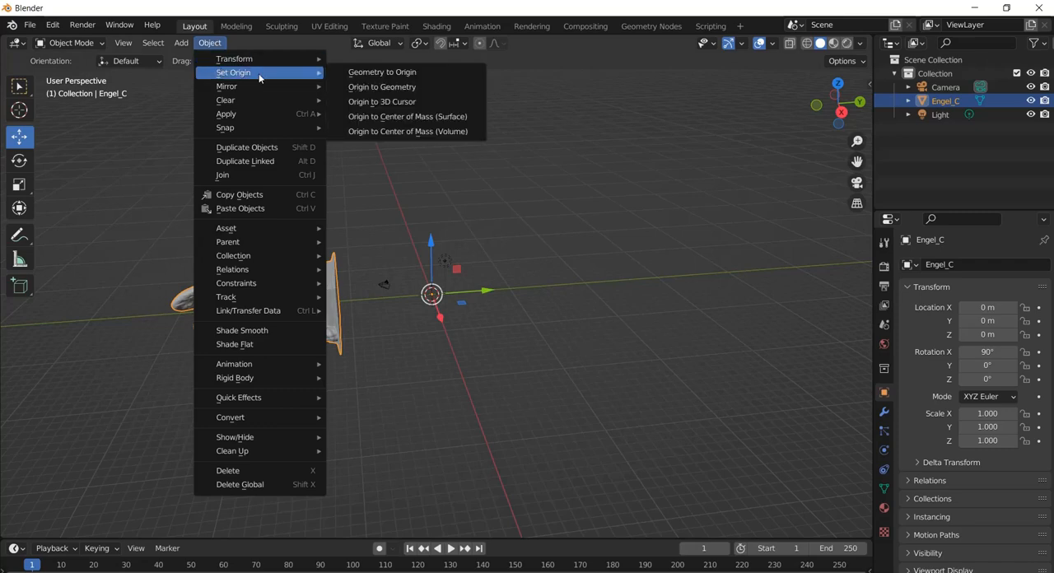
click(385, 117)
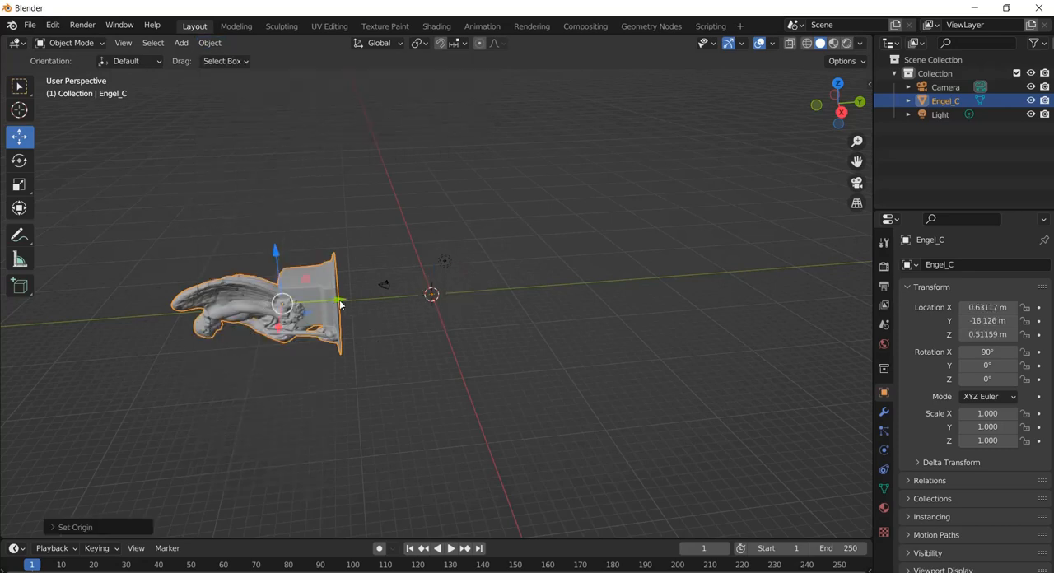
Move the statue along Y to about -3.67 m and set its X rotation to 0°
drag(343, 302, 482, 301)
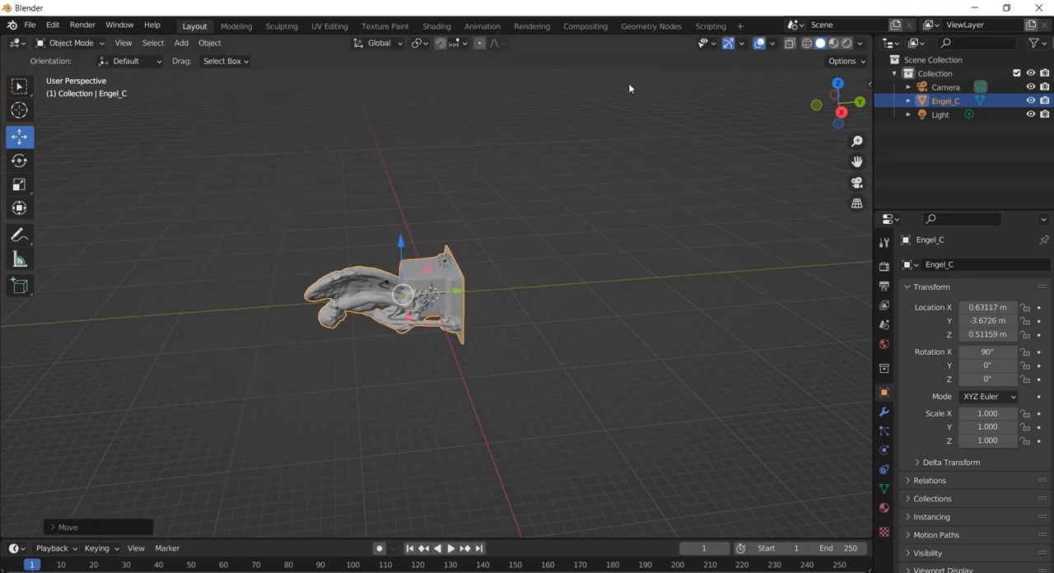
click(869, 84)
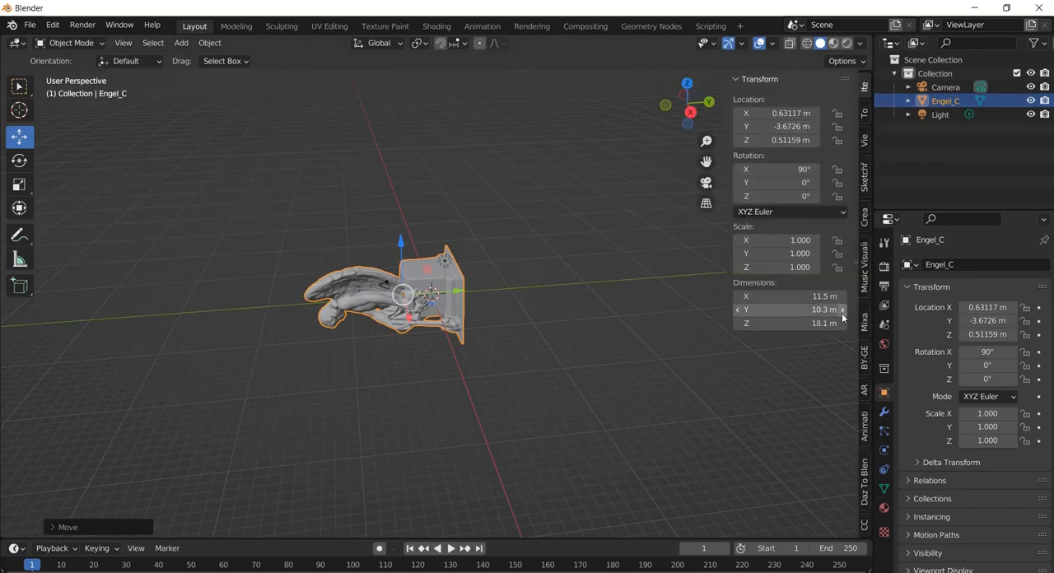
click(797, 169)
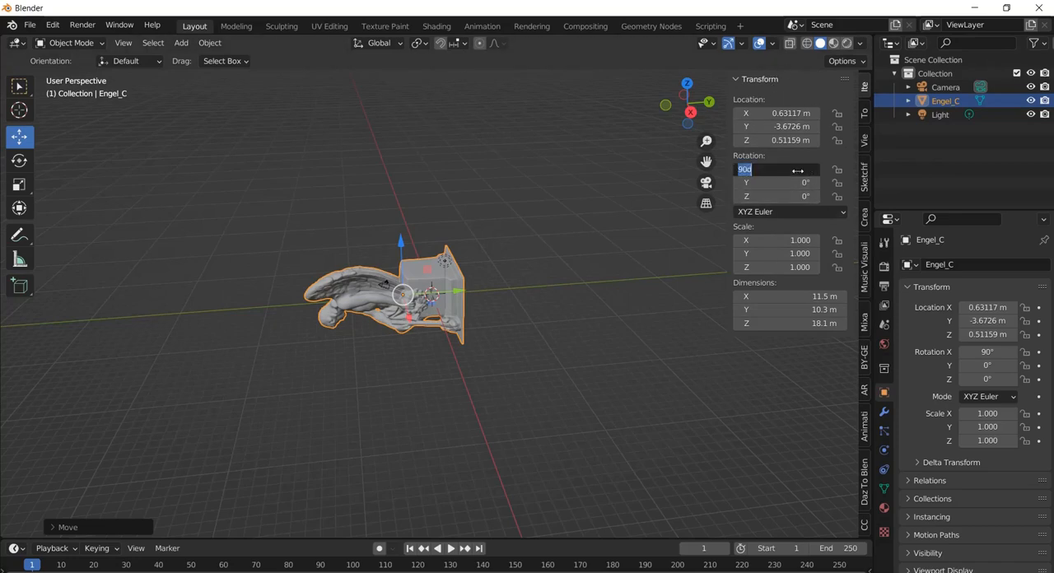
text(0)
key(Return)
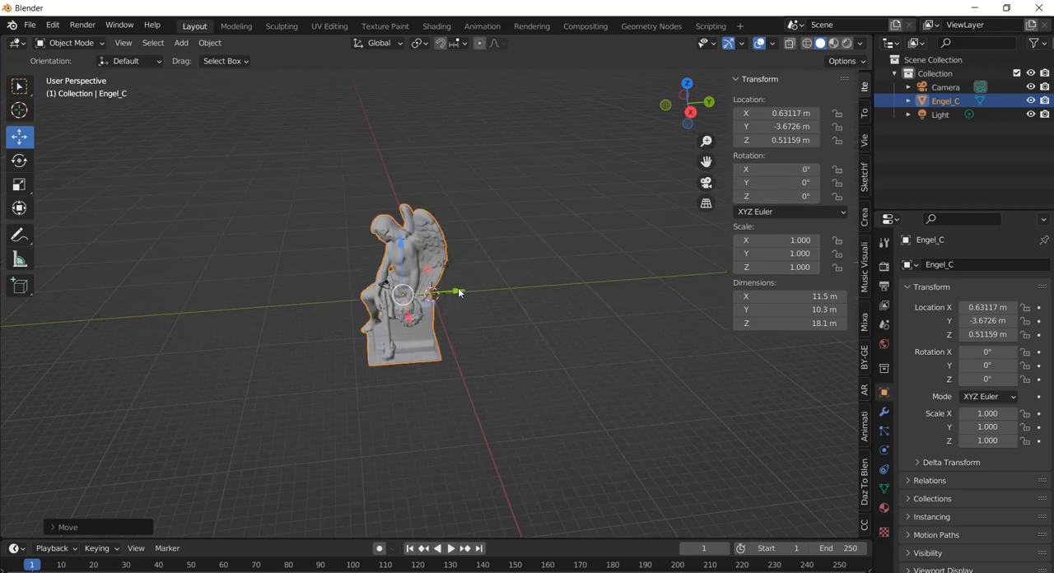
Move the upright statue along the Y axis to about -0.43 m, and hide the transform sidebar
drag(458, 292, 483, 290)
middle_drag(483, 290, 536, 228)
key(n)
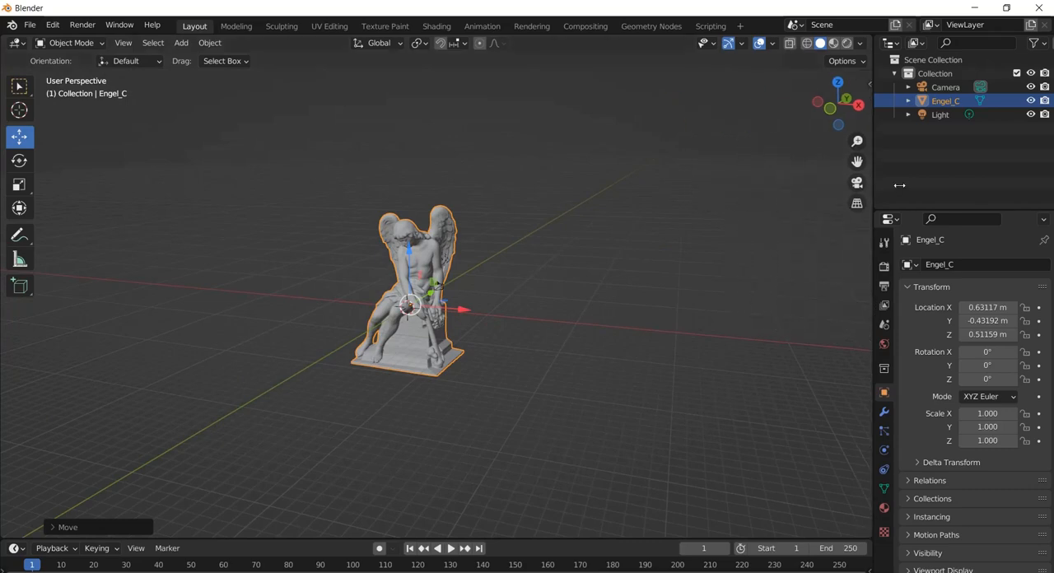
Raise the statue along Z to about 7.59 m so its base rests on the grid floor
middle_drag(391, 264, 415, 252)
scroll(441, 253, up, 5)
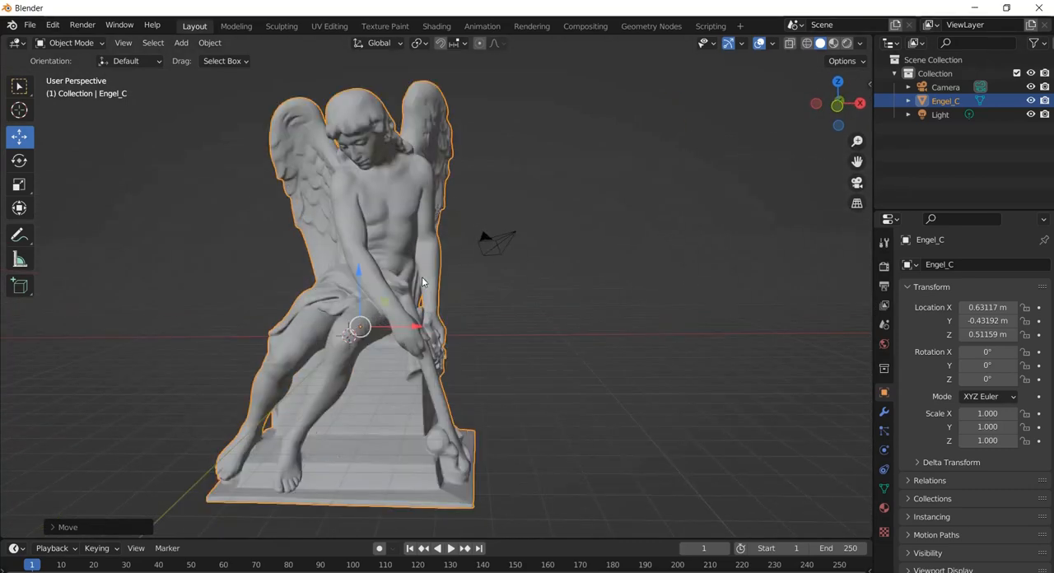
middle_drag(429, 244, 406, 226)
drag(360, 275, 388, 115)
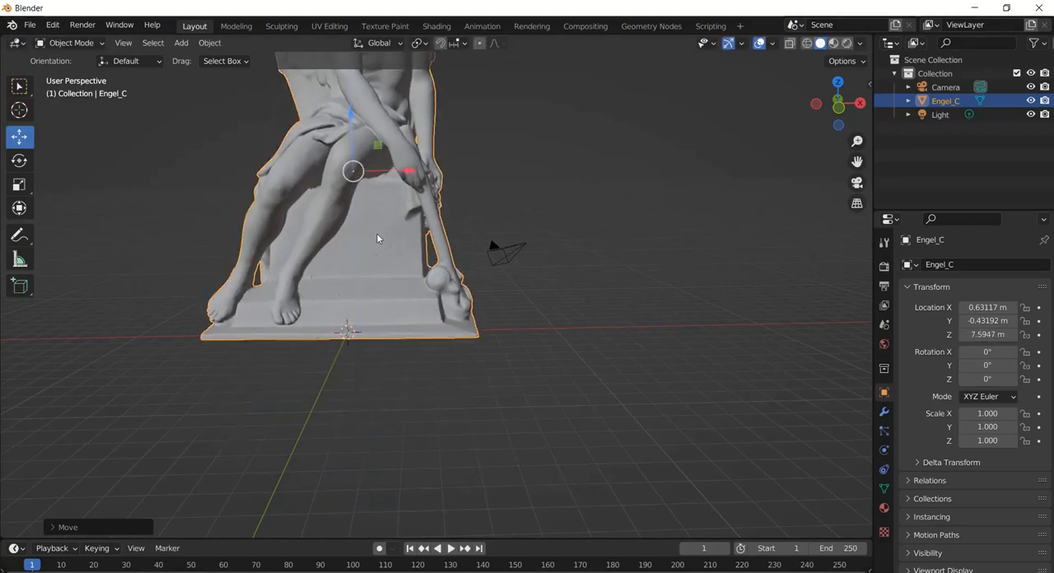
middle_drag(377, 234, 393, 207)
scroll(355, 251, down, 6)
scroll(412, 196, up, 3)
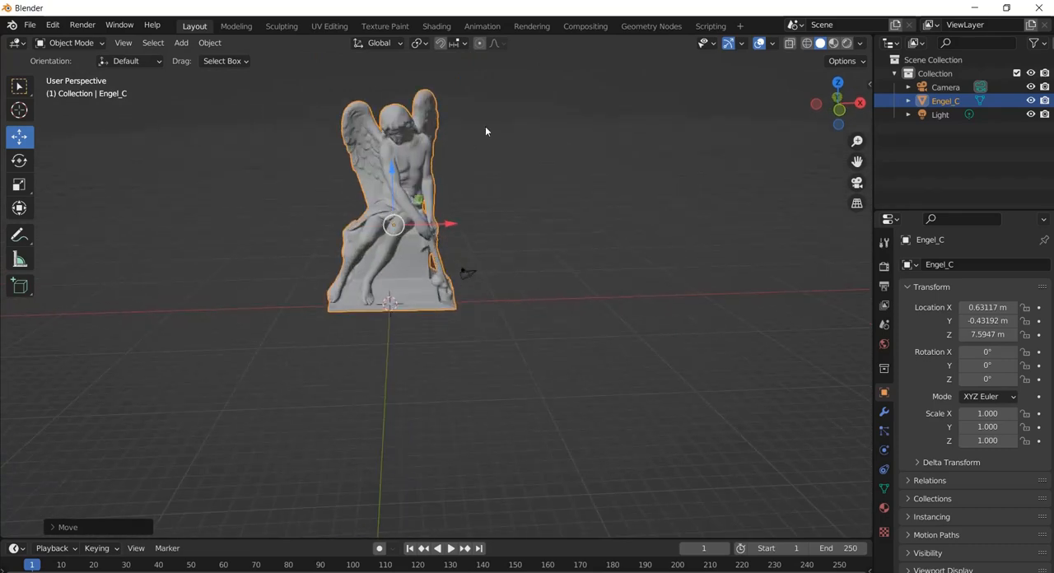
Scale the angel statue down to about 0.257 and lower it along Z to about 2.22 m
click(20, 185)
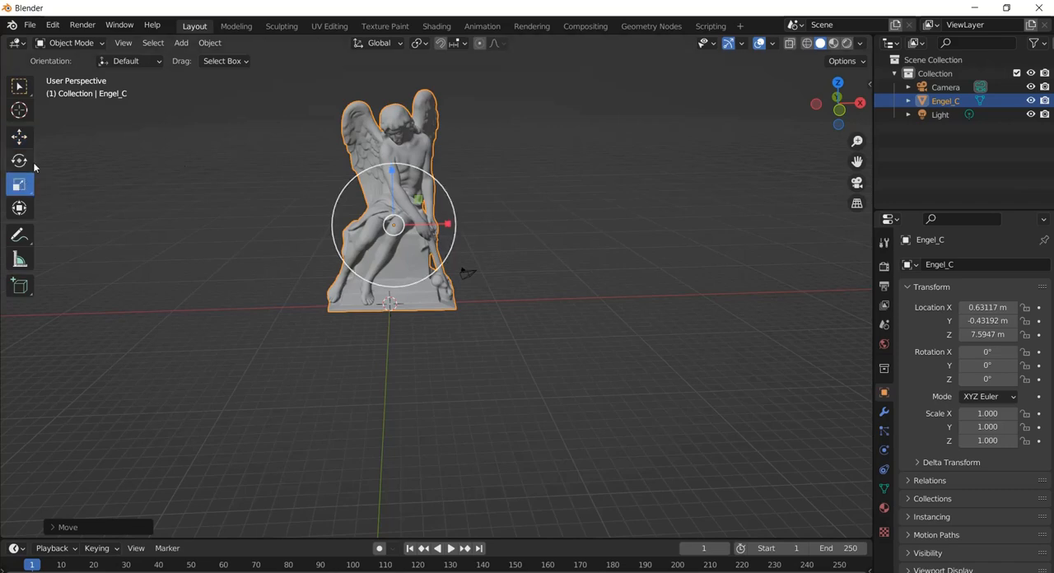
click(19, 136)
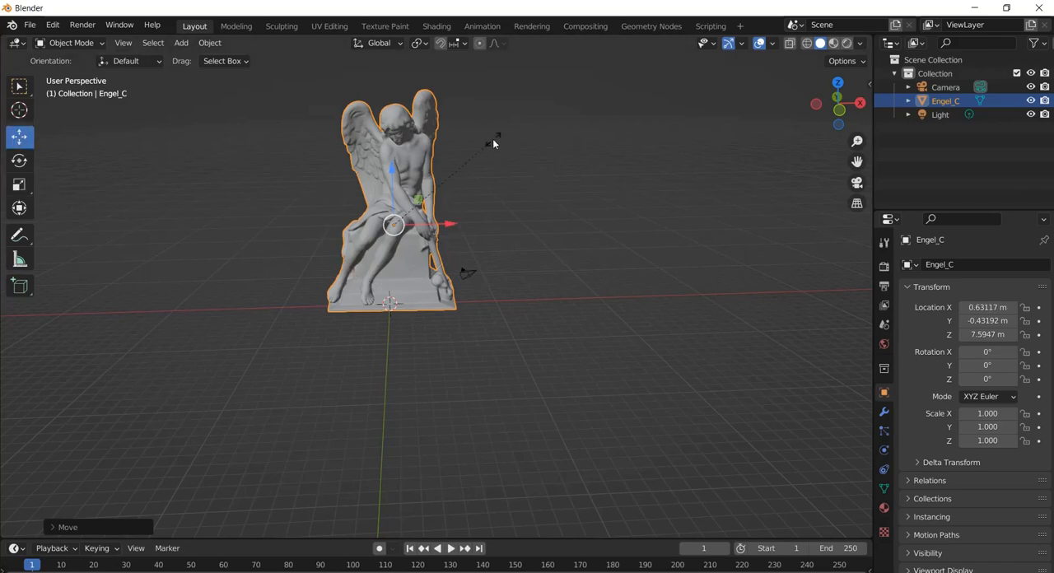
key(s)
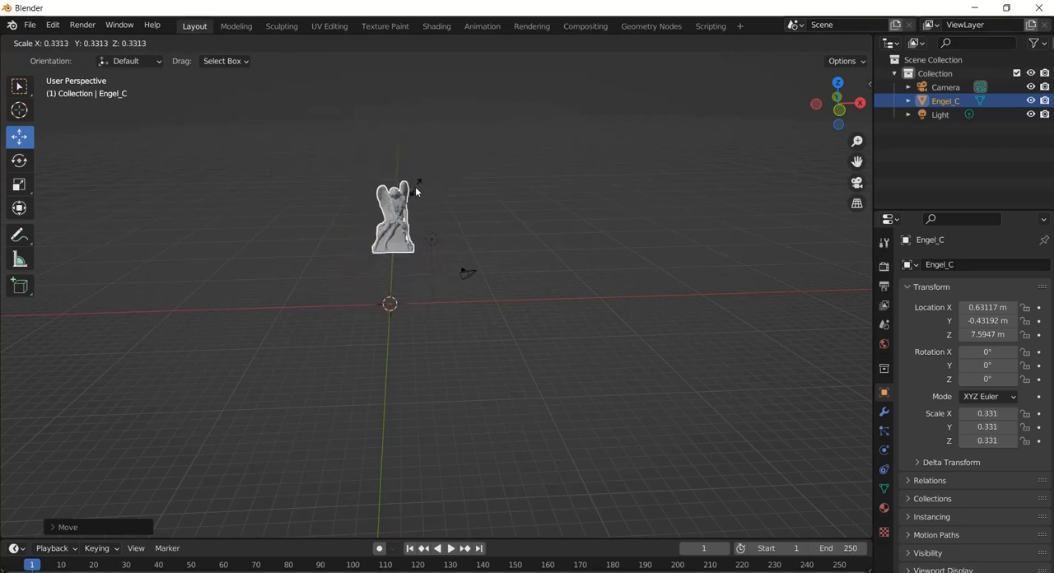
click(413, 200)
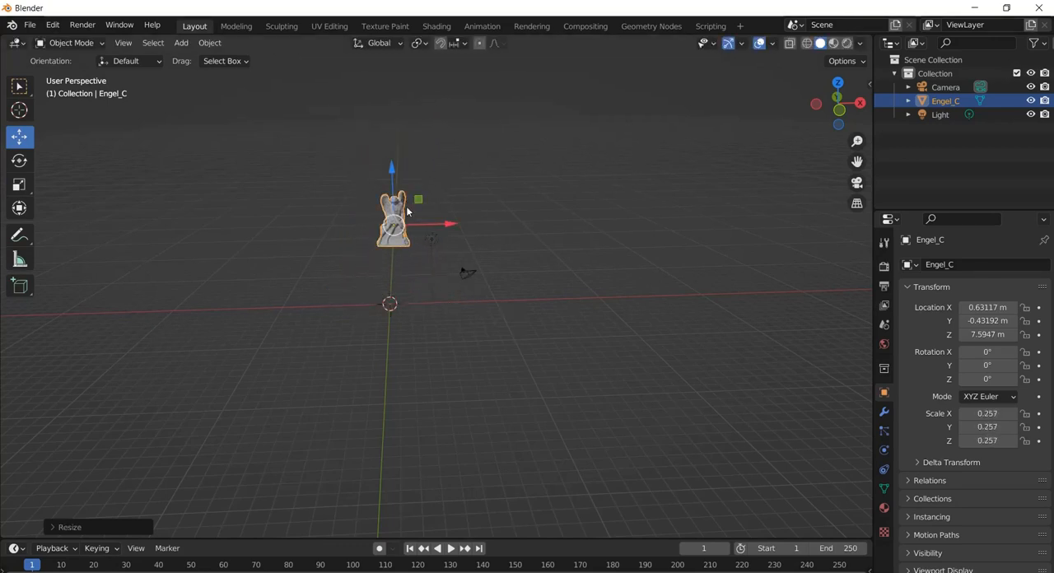
drag(386, 166, 392, 226)
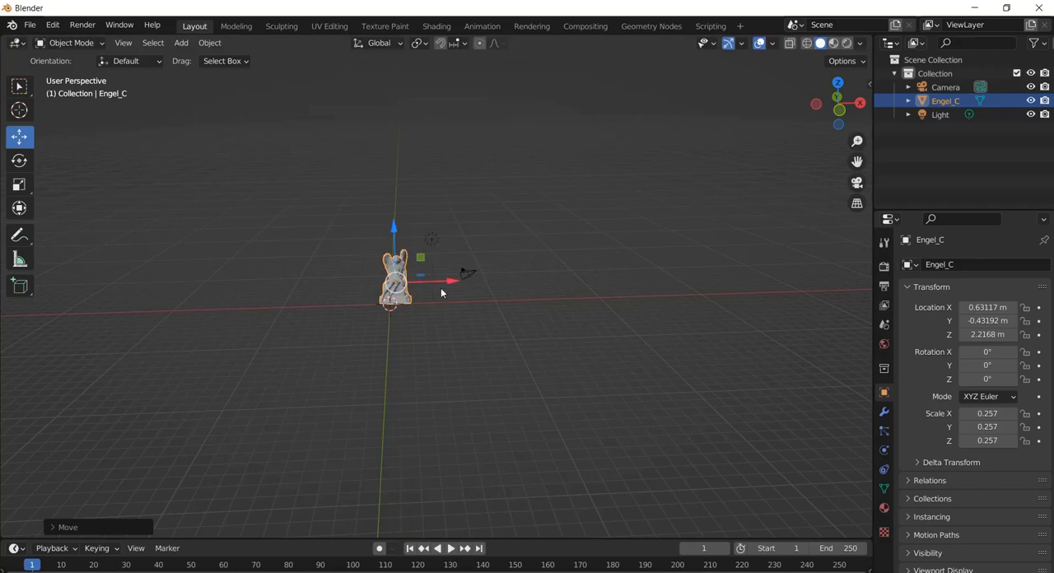
Shrink the statue further to a scale of about 0.18 and move it to about 0.21 m in X and 1.26 m in Z
scroll(406, 302, up, 4)
scroll(389, 201, up, 2)
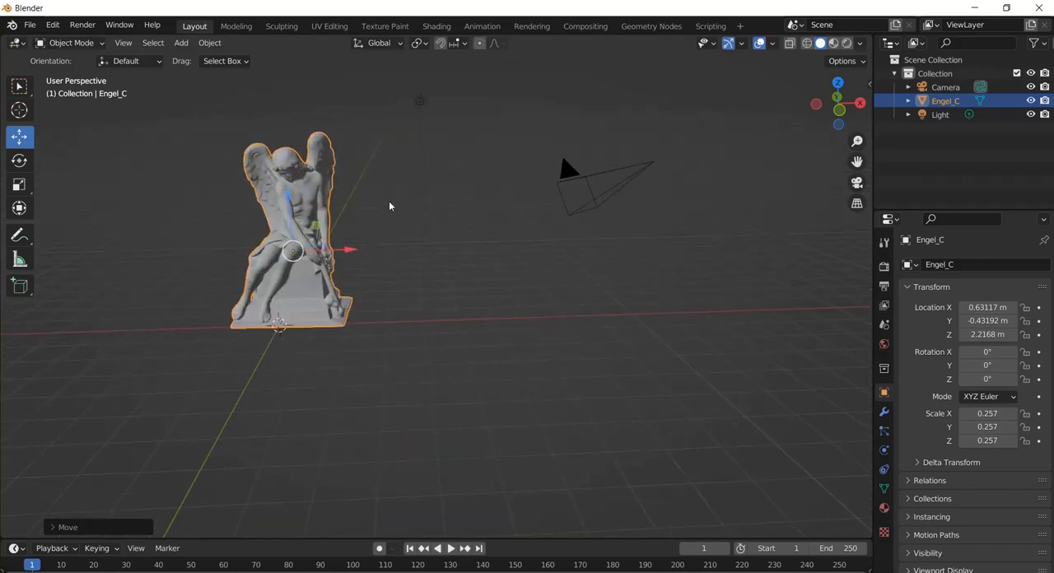
key(s)
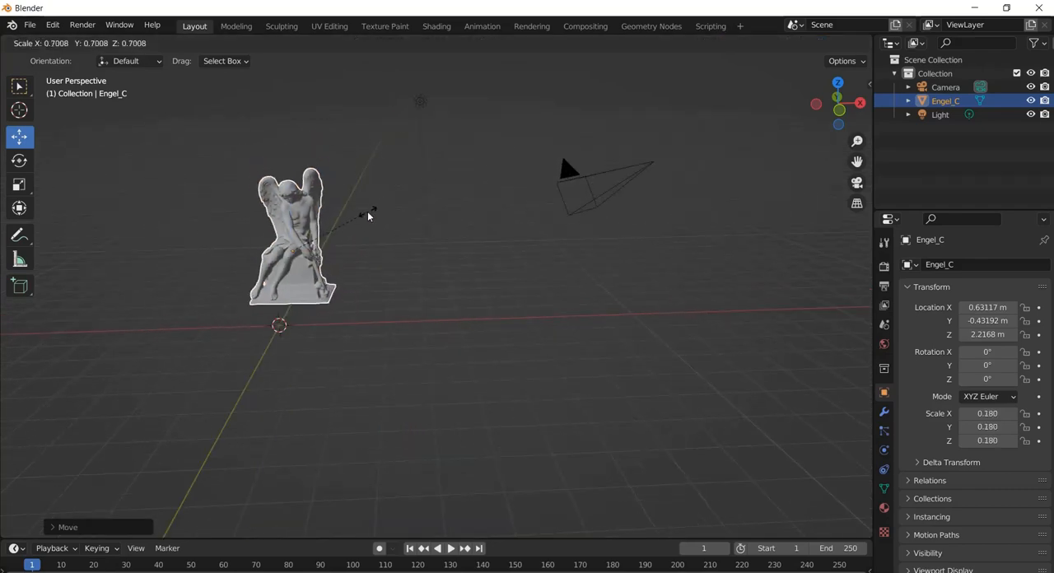
click(370, 209)
middle_drag(370, 211, 388, 213)
drag(290, 197, 291, 233)
mouse_move(291, 233)
middle_down()
mouse_move(318, 259)
mouse_move(454, 263)
mouse_move(292, 252)
middle_up()
drag(348, 285, 325, 288)
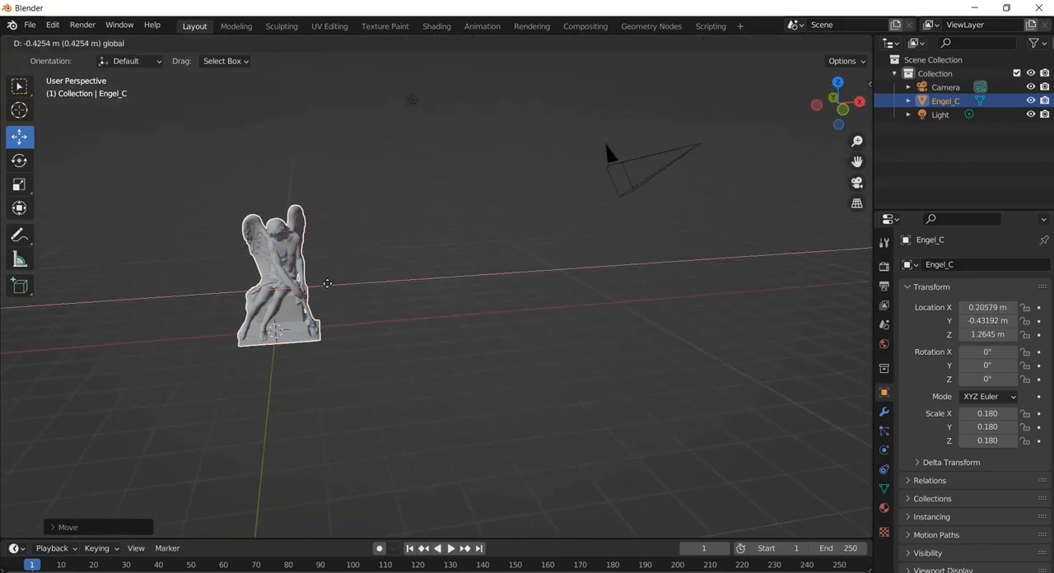
middle_drag(324, 288, 302, 252)
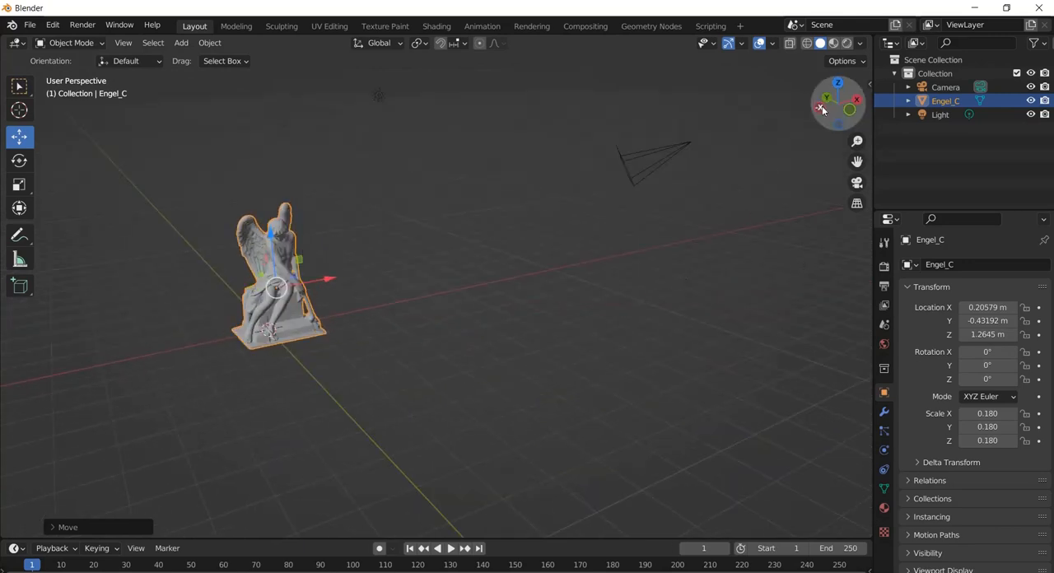
Set the statue's X and Y location to exactly 0 m in the transform sidebar, and hide the sidebar
click(869, 86)
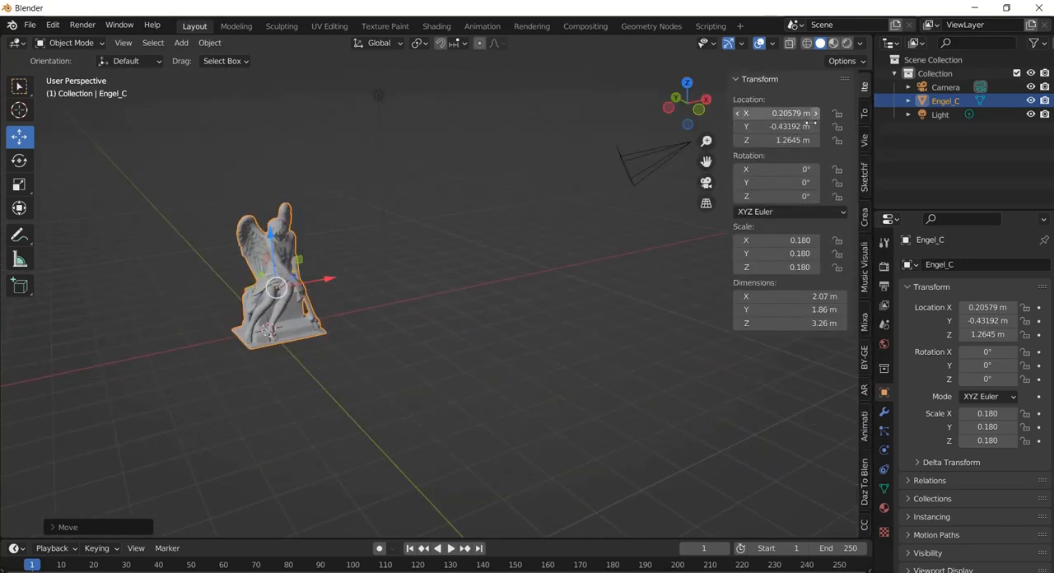
click(788, 112)
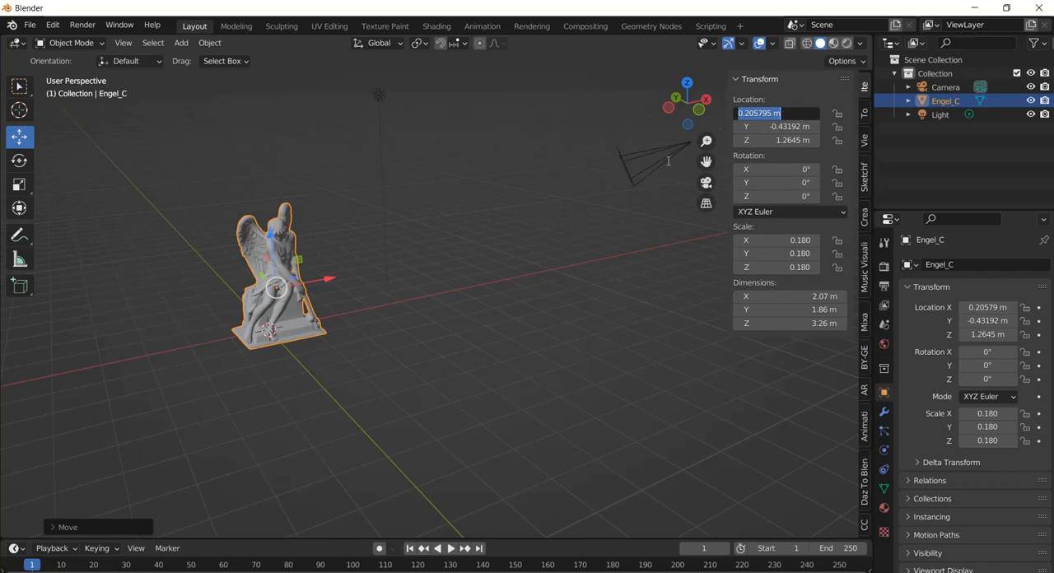
key(Return)
middle_drag(262, 270, 257, 255)
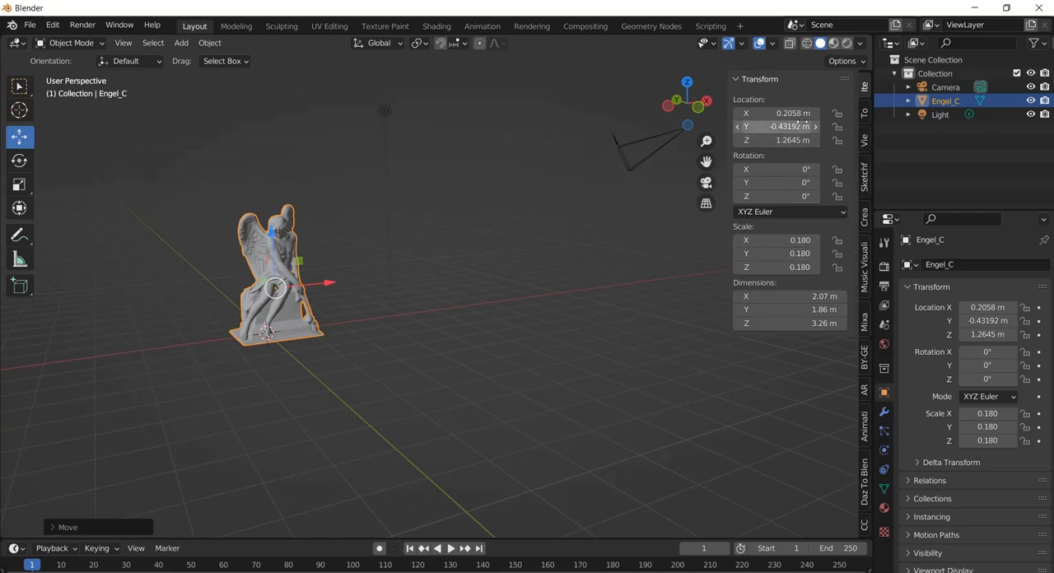
click(774, 113)
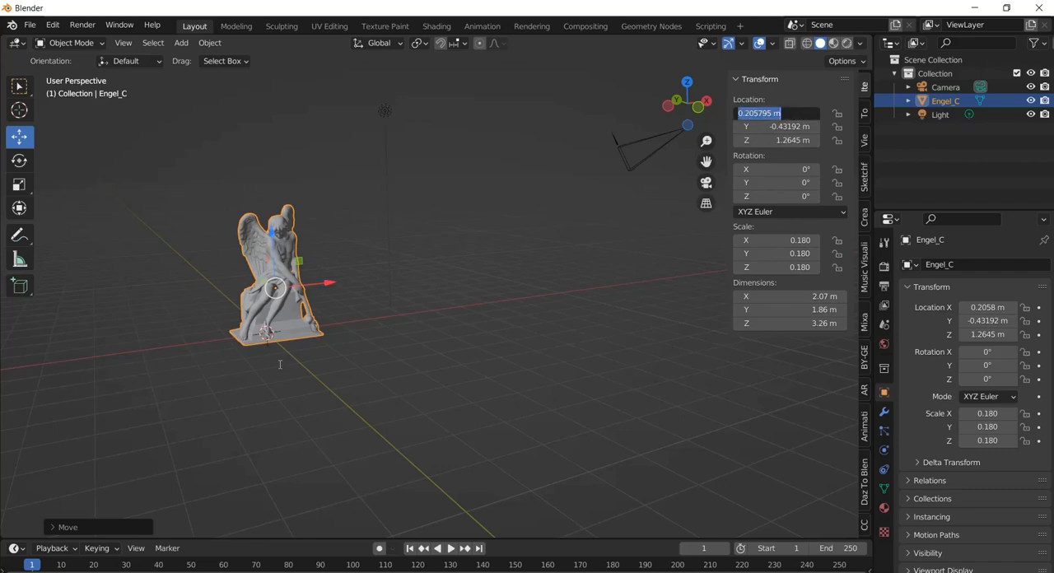
text(0)
key(Return)
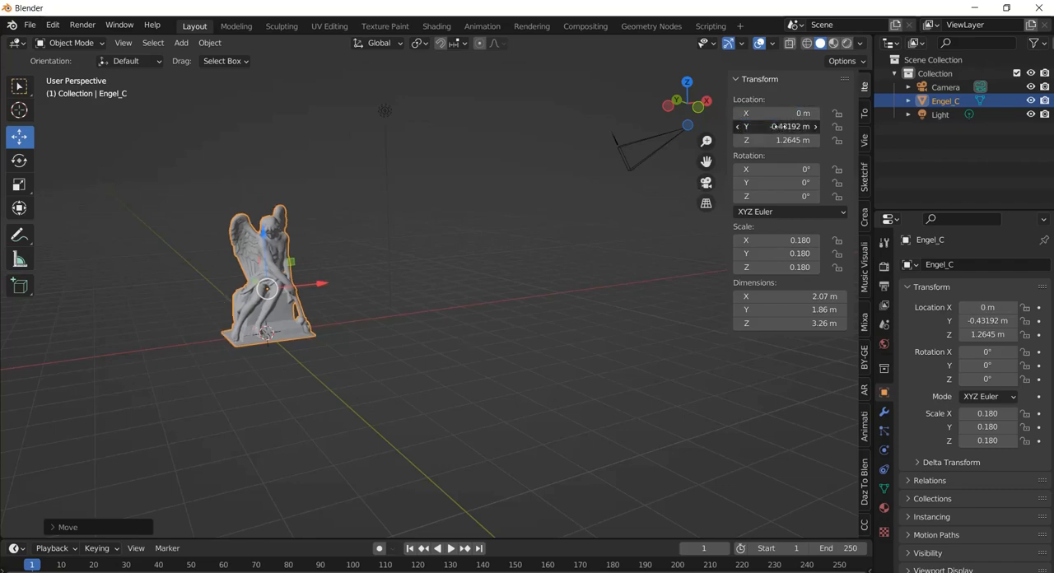
click(781, 126)
text(0)
key(Return)
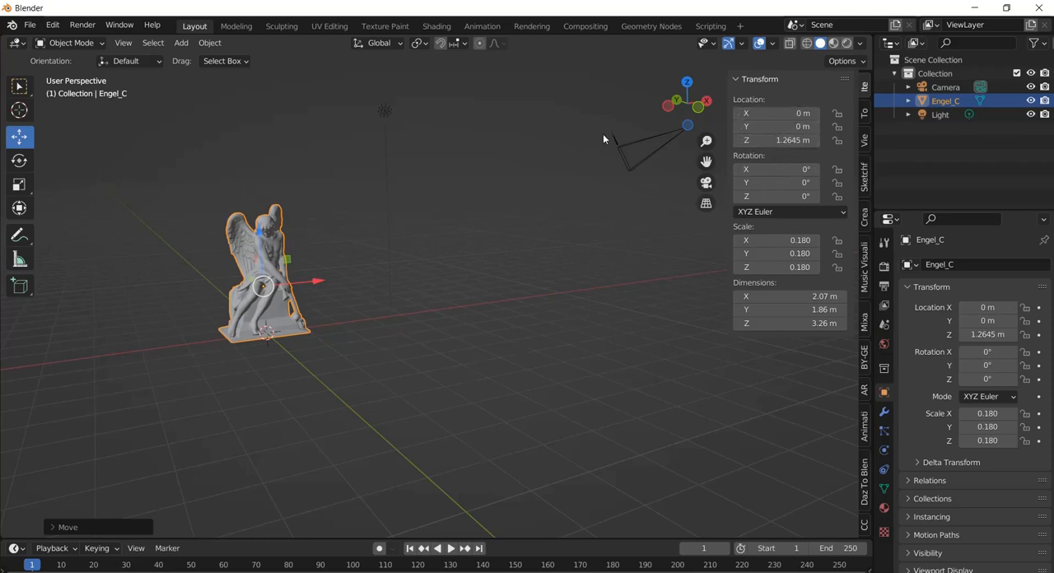
middle_drag(357, 376, 290, 317)
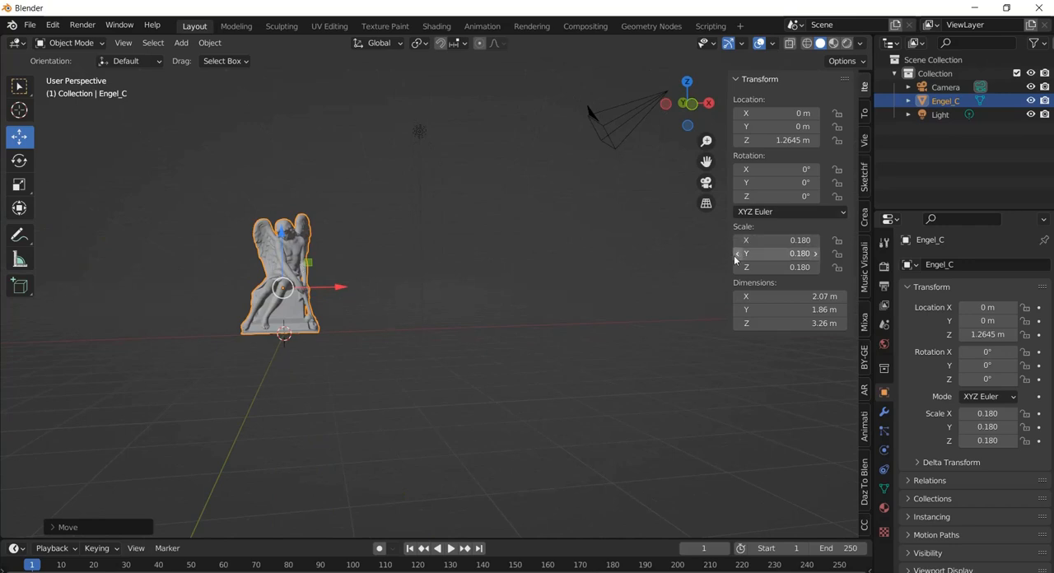
drag(726, 250, 1051, 260)
Add a mesh cube and raise it along Z to about 3.04 m so it encloses the statue's upper half
middle_drag(312, 280, 436, 217)
scroll(302, 296, up, 4)
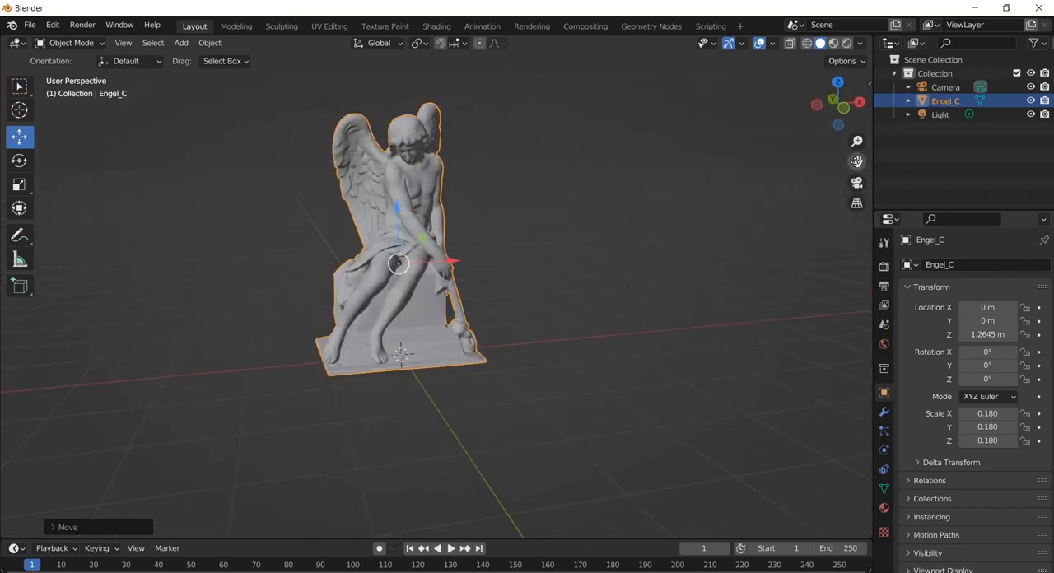
drag(856, 162, 808, 181)
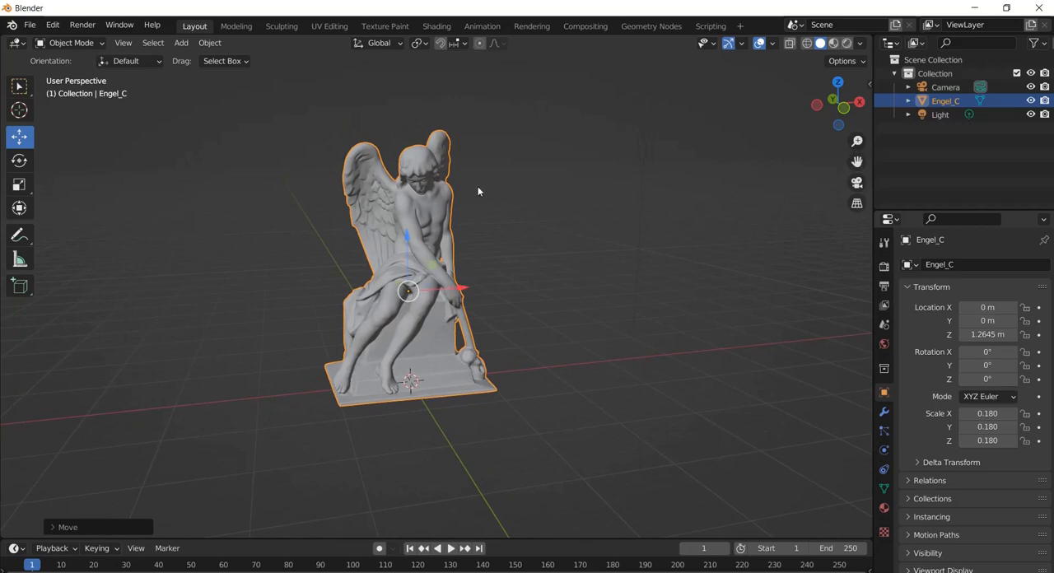
middle_drag(478, 187, 443, 184)
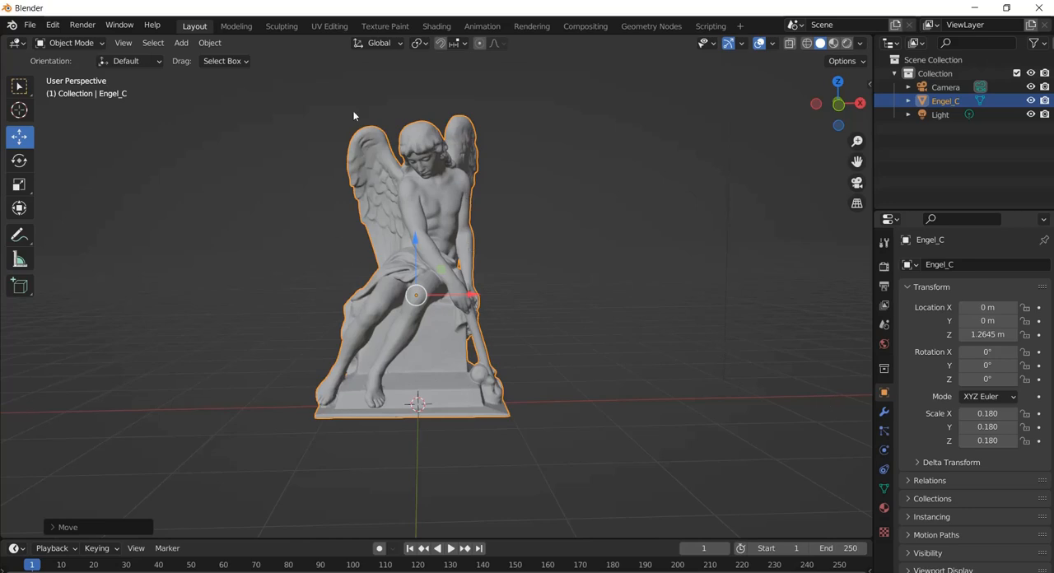
click(209, 43)
mouse_move(214, 58)
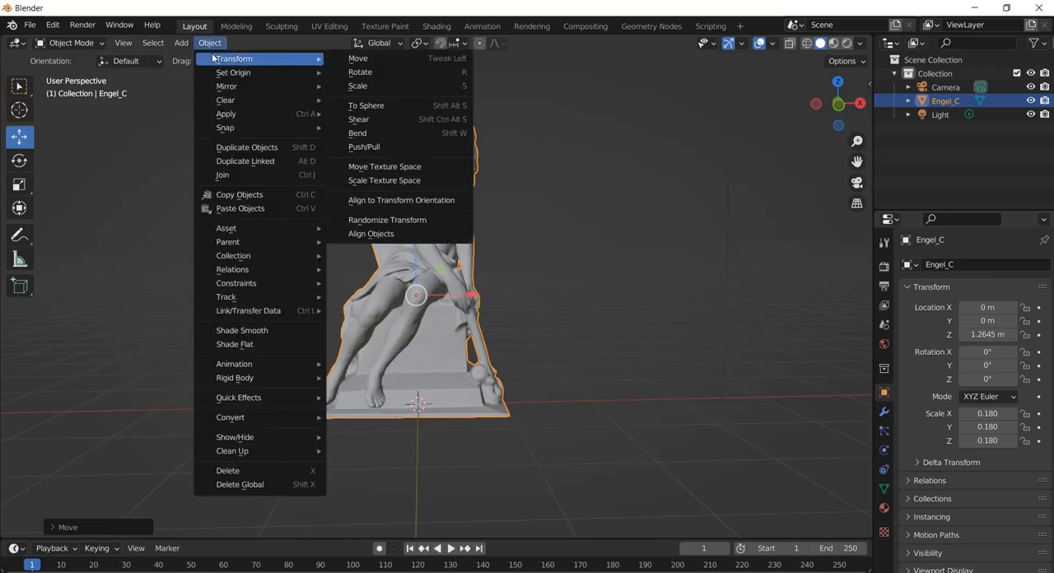
mouse_move(187, 47)
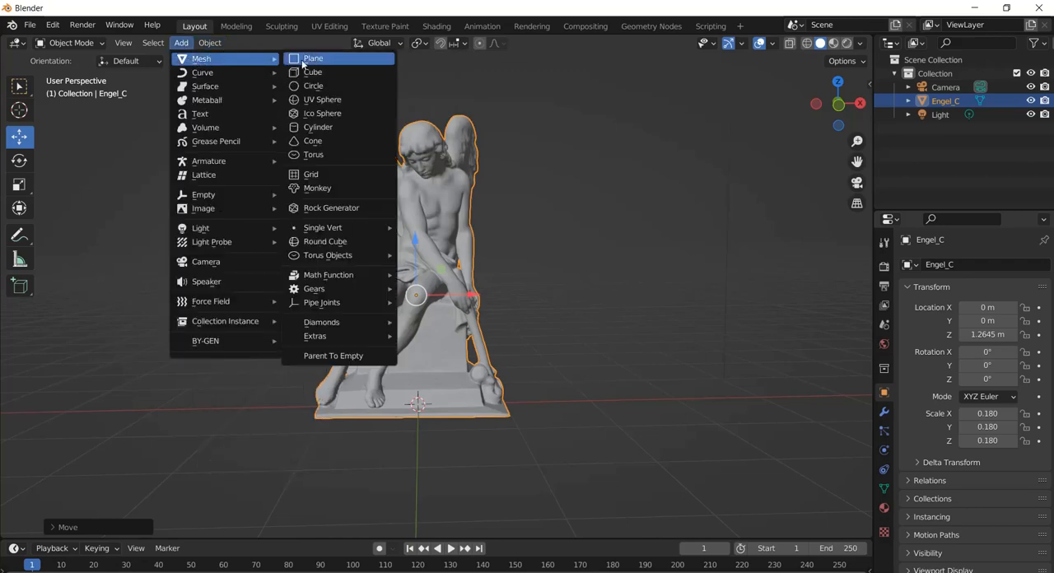
click(313, 73)
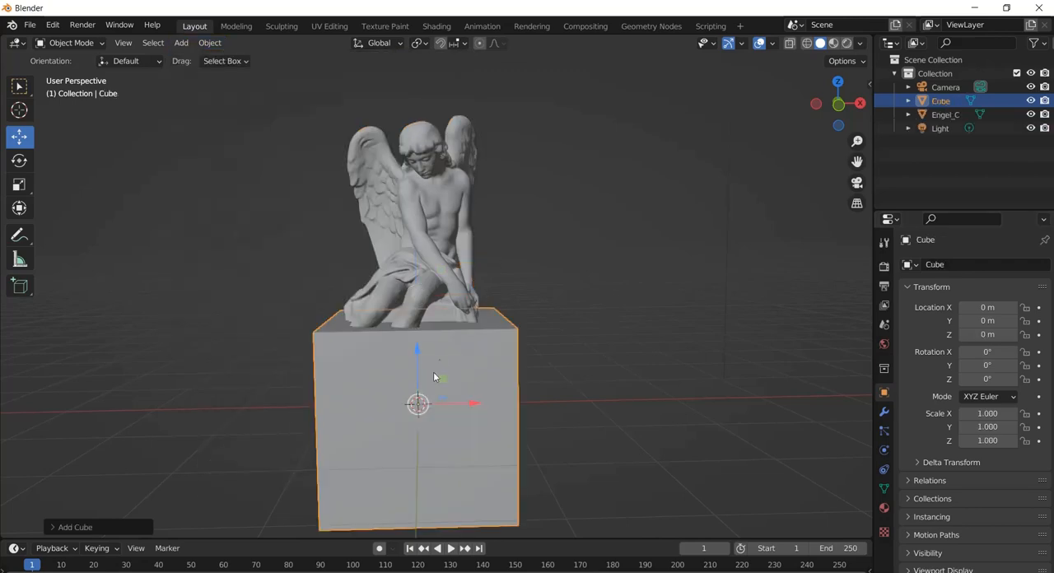
drag(416, 356, 413, 82)
mouse_move(439, 145)
middle_down()
mouse_move(347, 122)
mouse_move(453, 149)
mouse_move(435, 140)
mouse_move(449, 168)
mouse_move(453, 142)
middle_up()
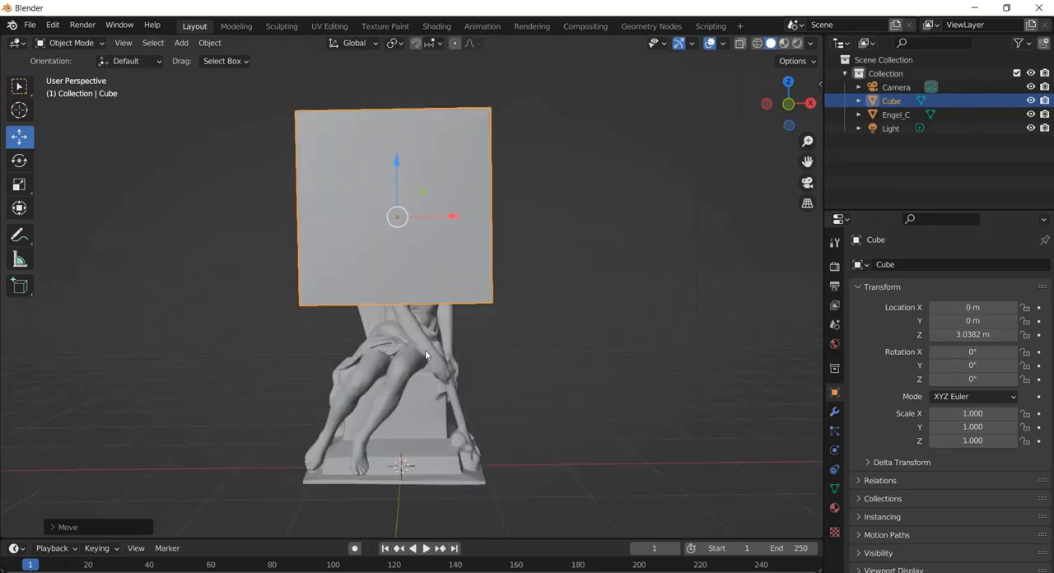
Add a Boolean modifier set to Difference to the angel statue, with the cube as the operand object
click(409, 350)
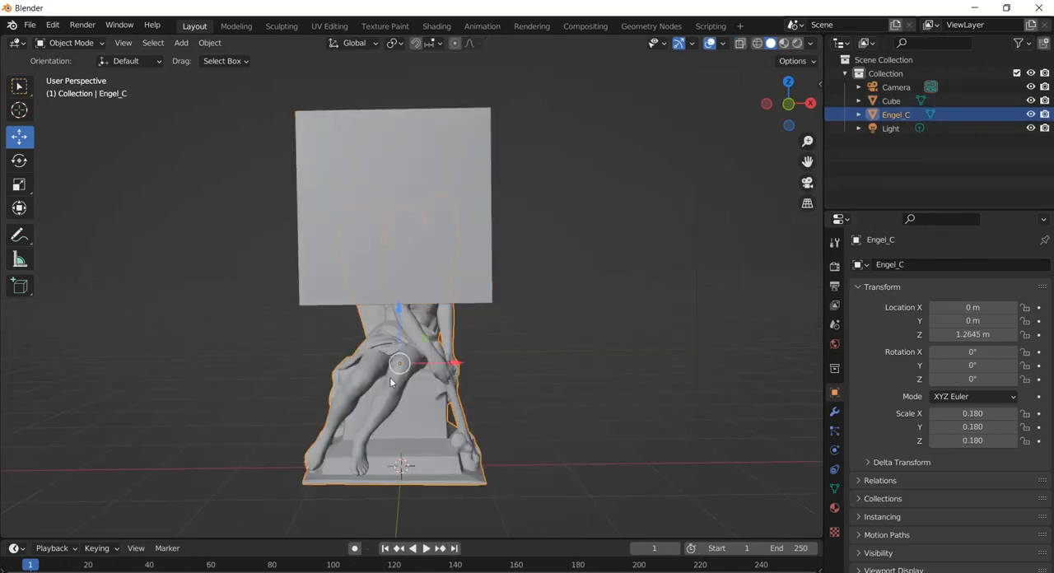
click(835, 412)
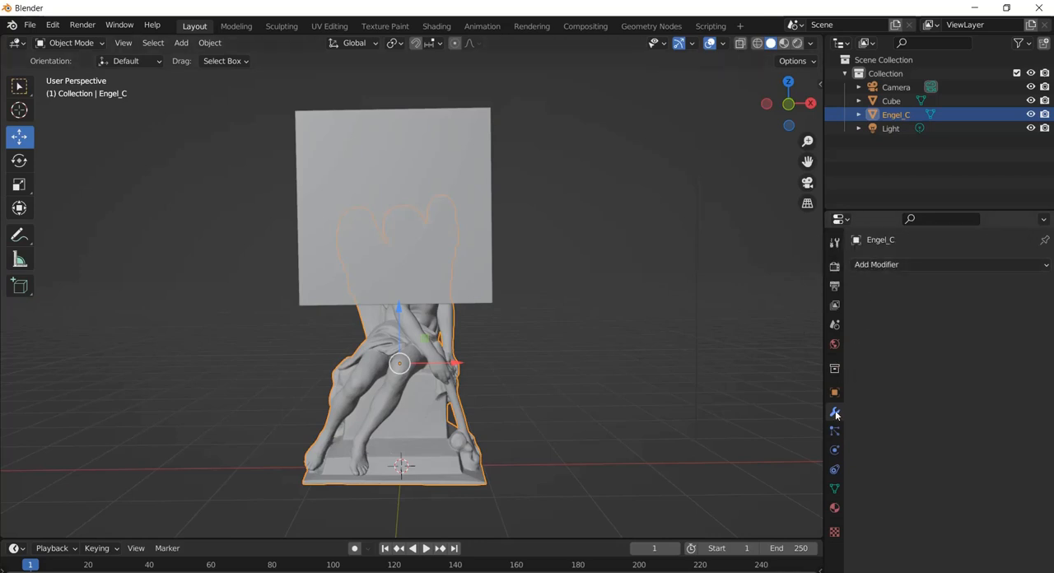
click(908, 265)
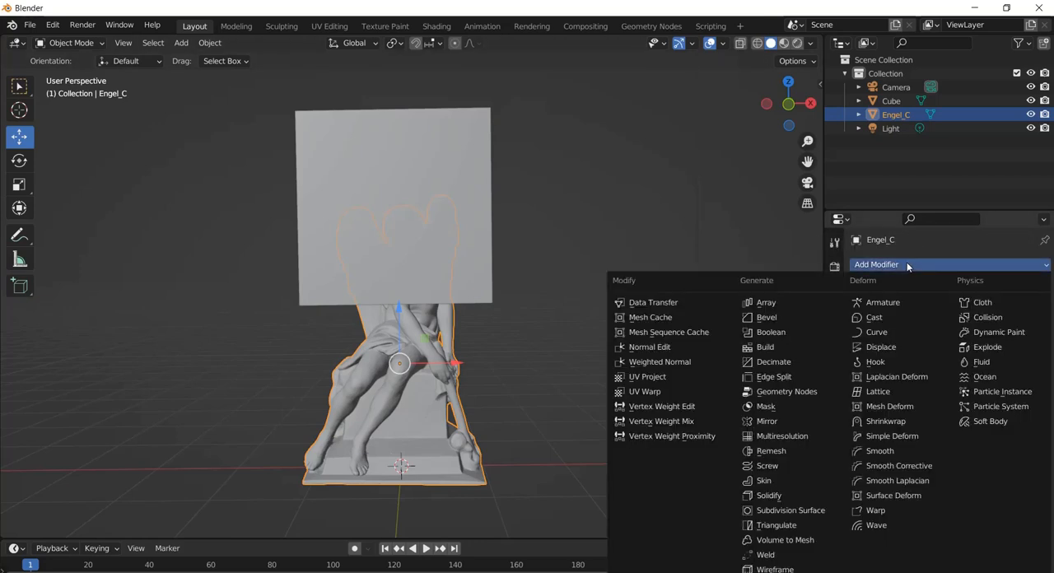
click(778, 333)
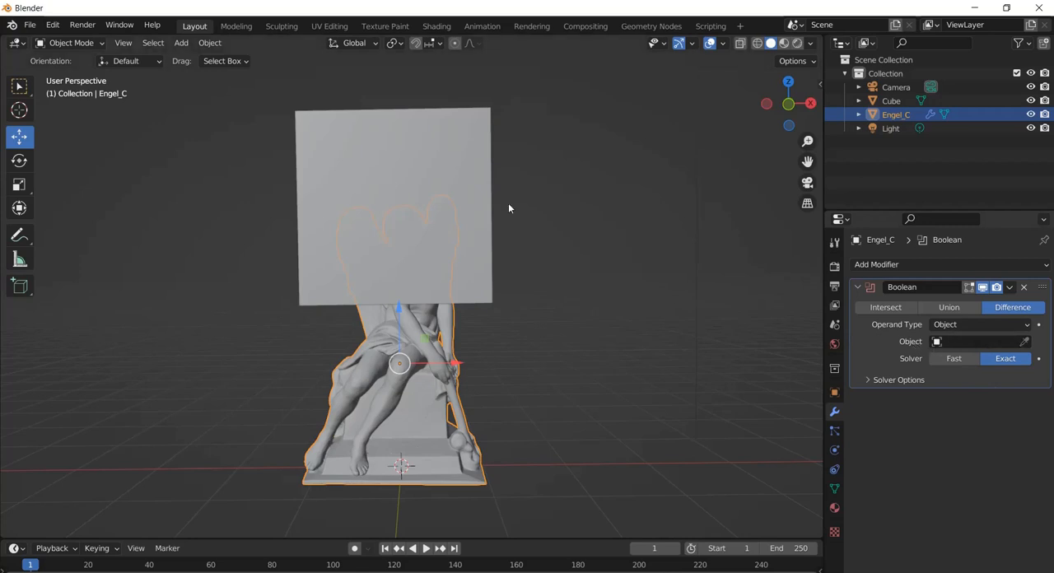
click(1026, 345)
Set the cube's viewport display to Wire so the statue inside it can be seen
click(423, 174)
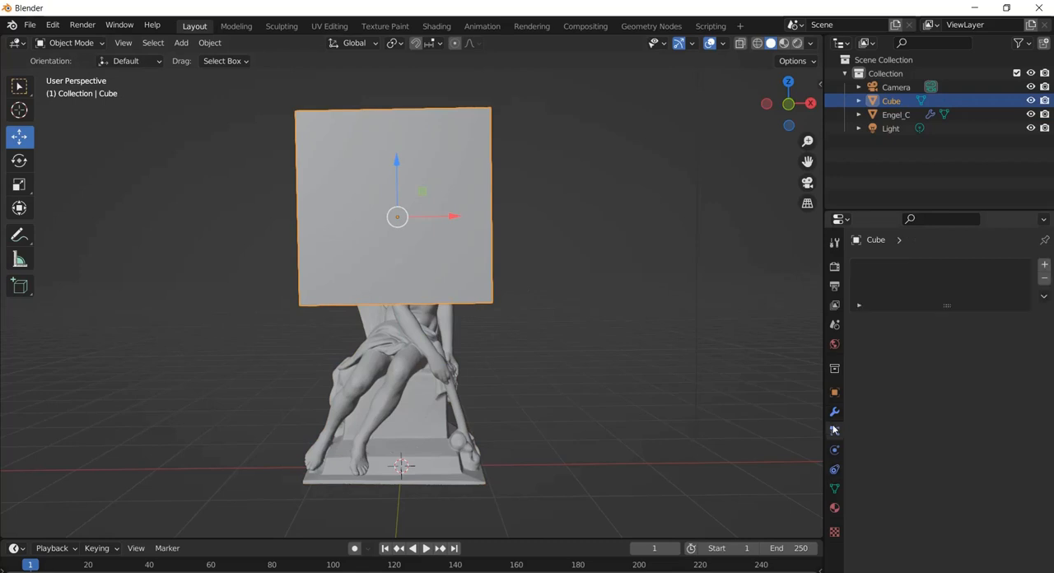
click(835, 392)
scroll(878, 487, down, 2)
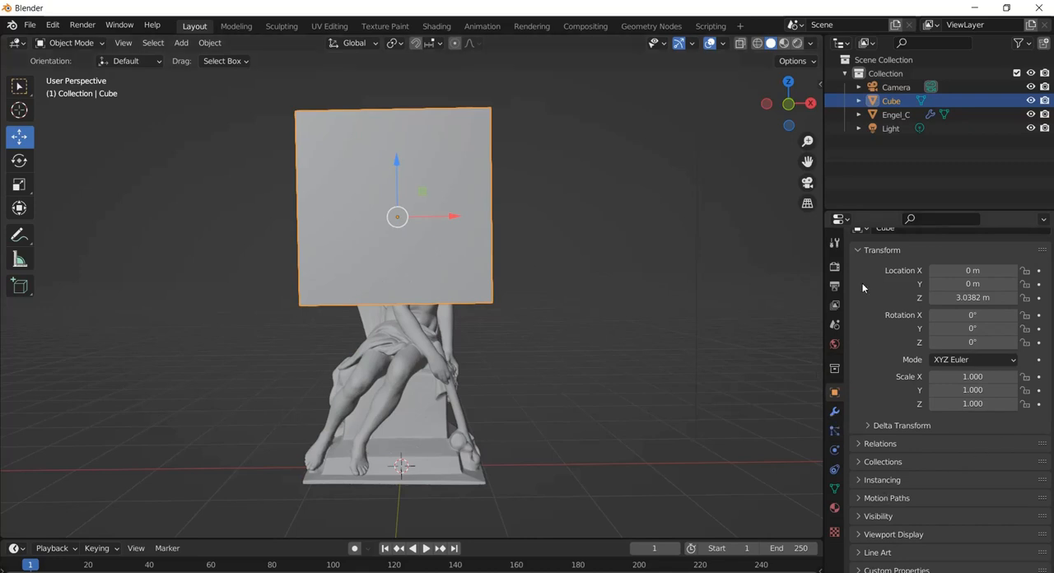
click(835, 242)
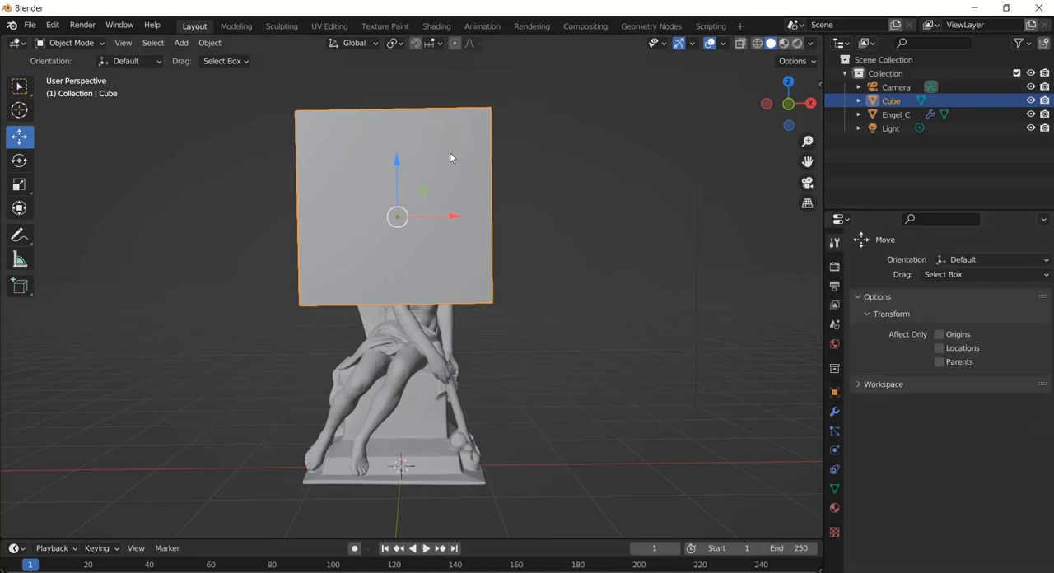
click(834, 395)
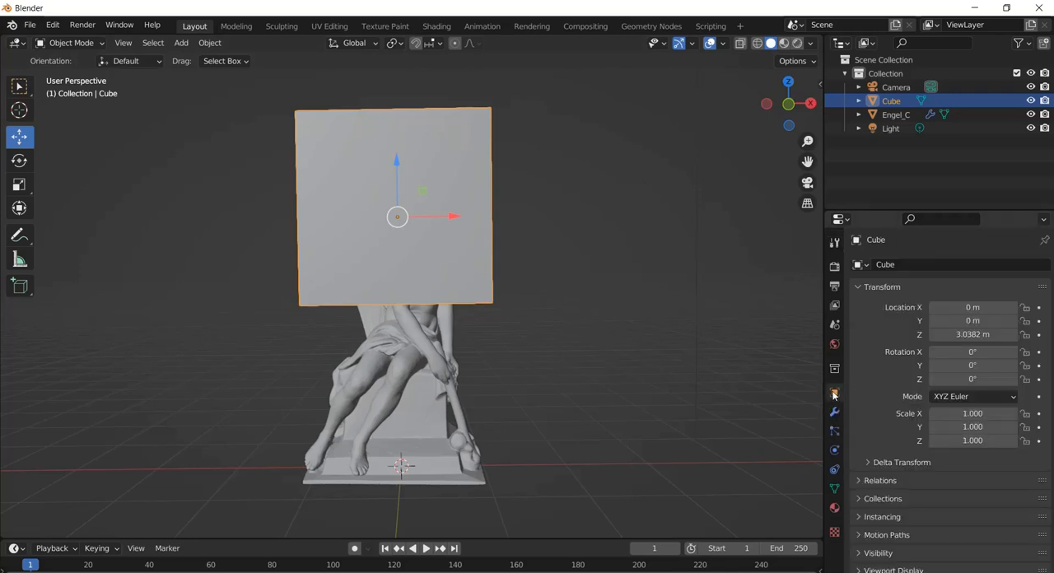
scroll(914, 434, down, 1)
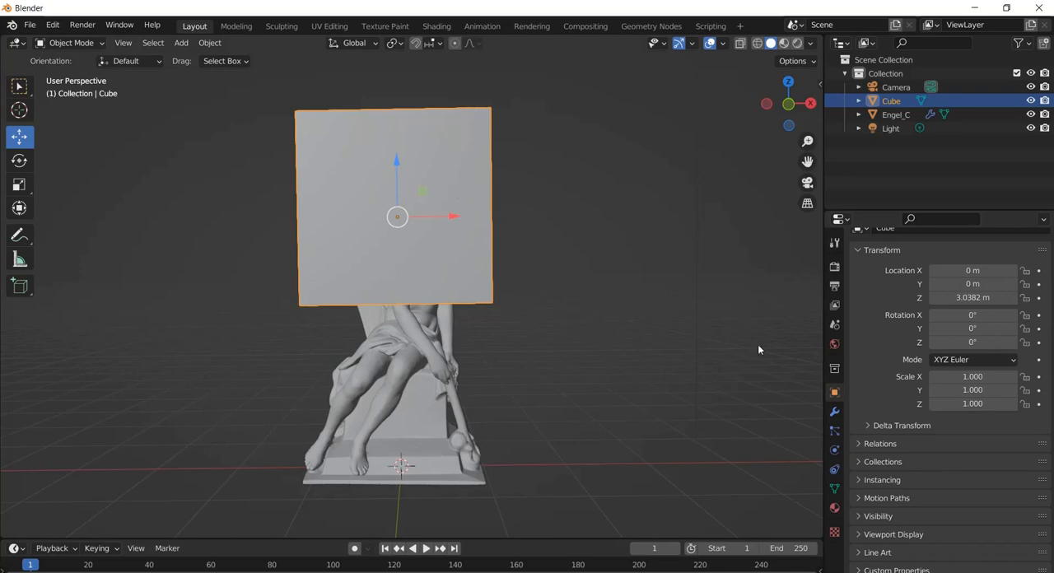
click(860, 534)
scroll(878, 502, down, 4)
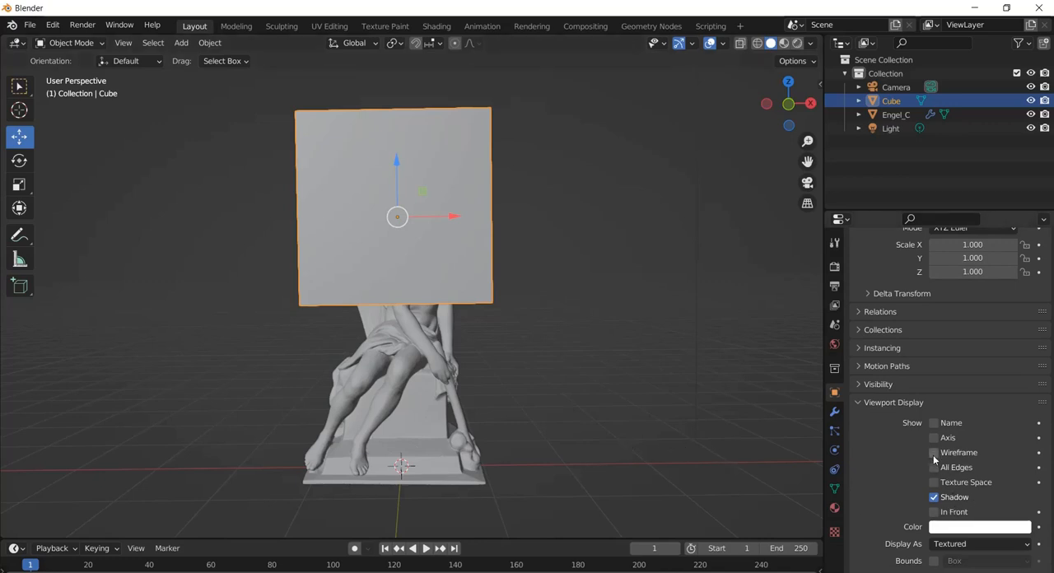
click(972, 547)
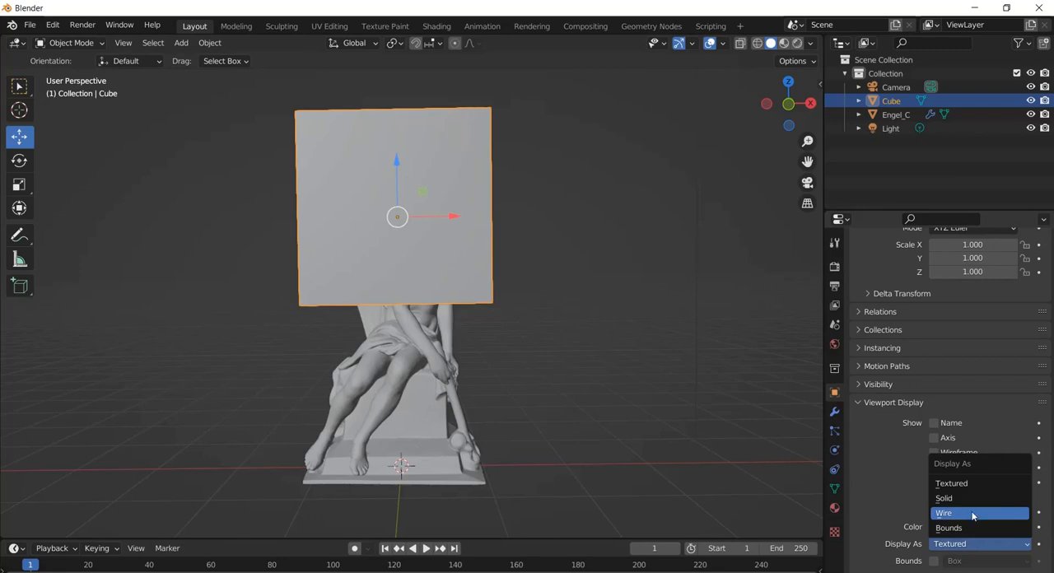
click(973, 514)
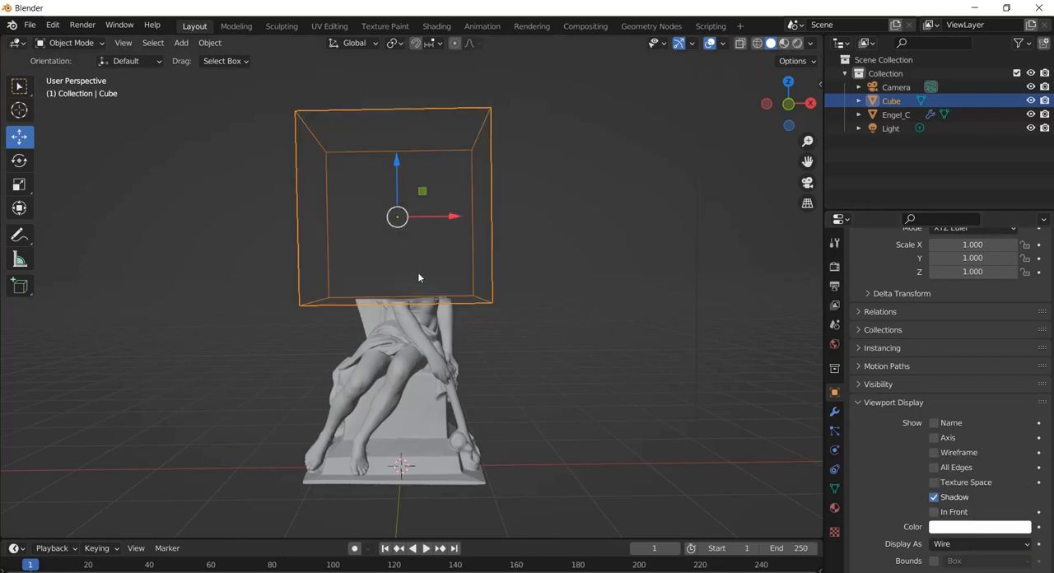
Change the angel statue's Boolean modifier operation to Intersect
middle_drag(459, 205, 494, 218)
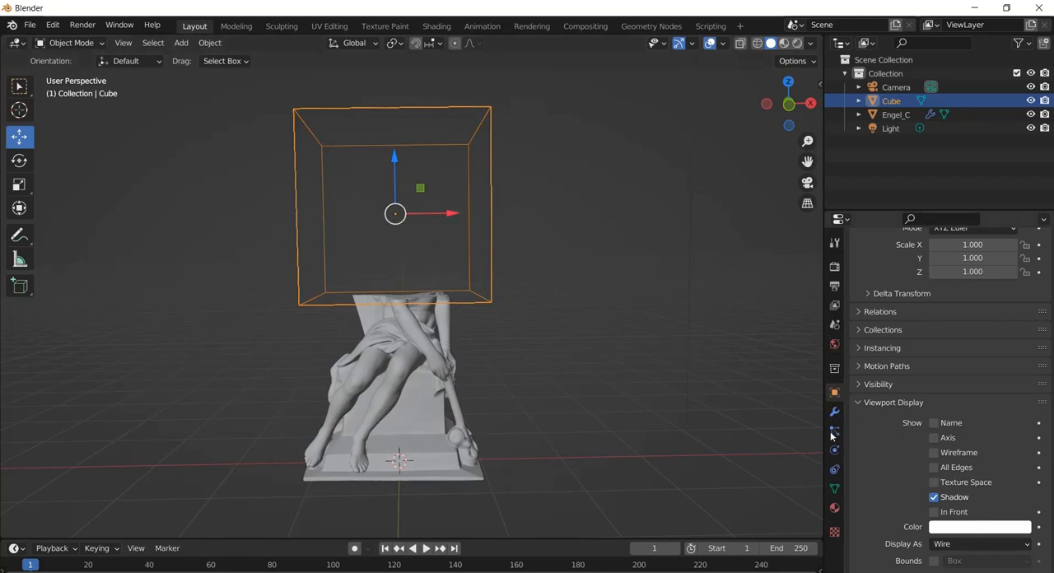
click(402, 353)
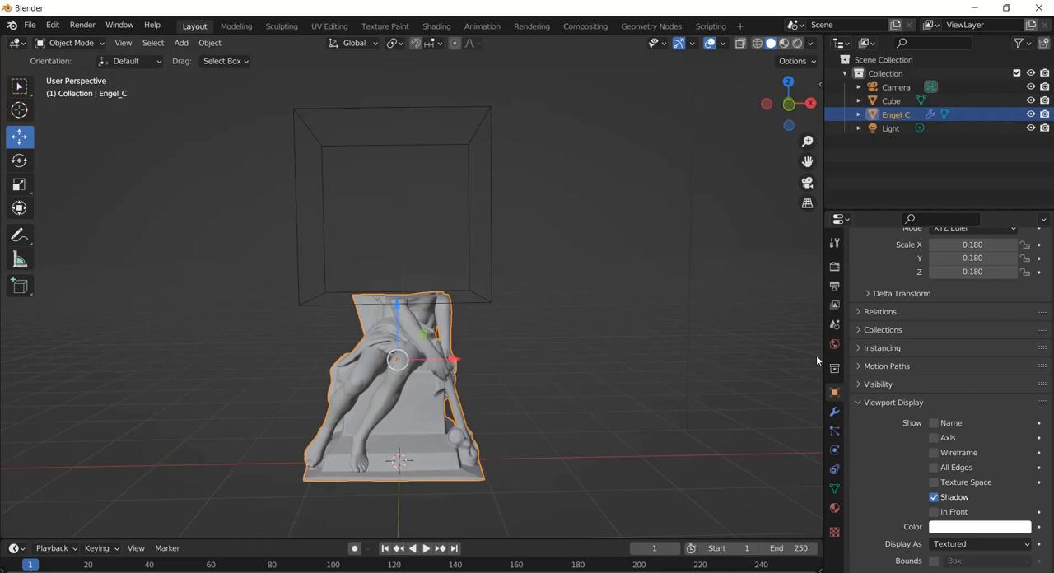
click(835, 414)
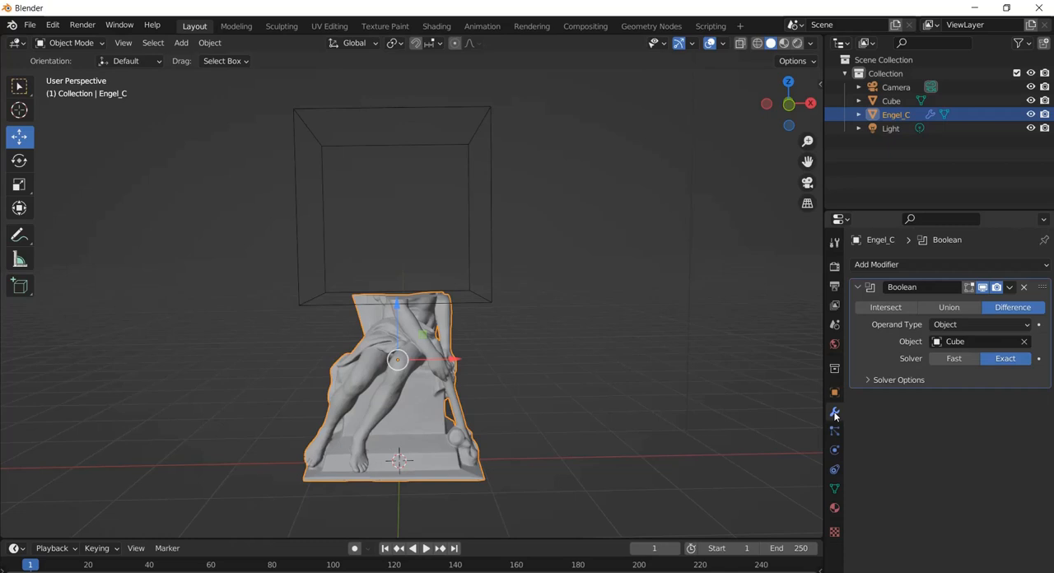
click(898, 310)
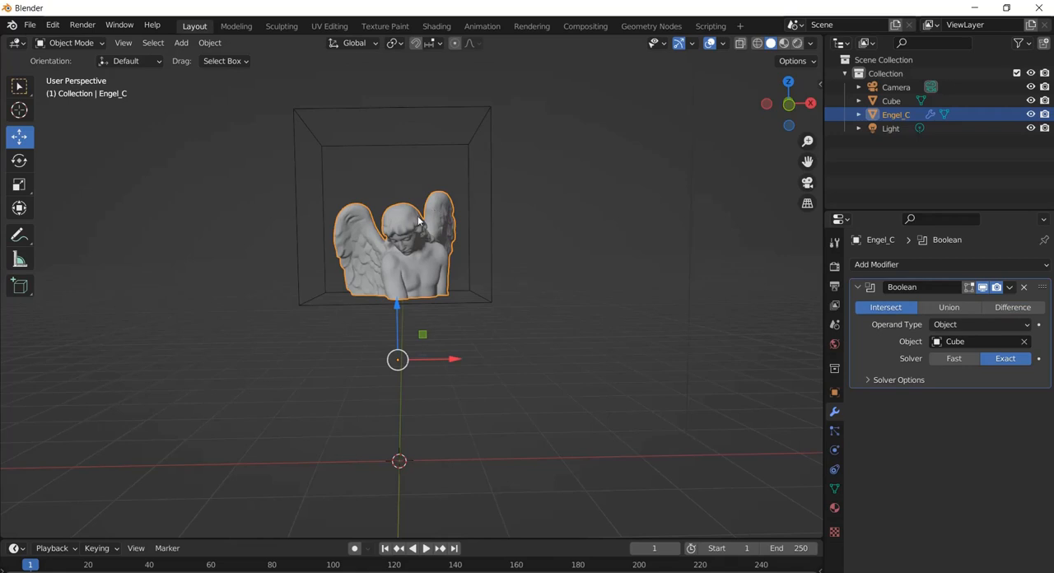
Examine the statue's full mesh density up close in Edit Mode, and return to Object Mode
middle_drag(420, 220, 405, 192)
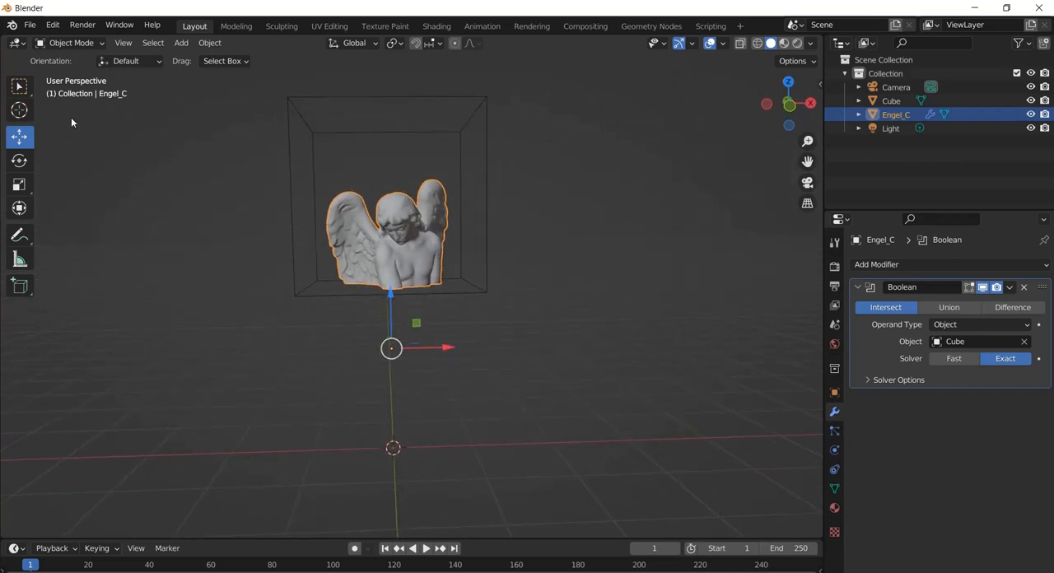
click(69, 43)
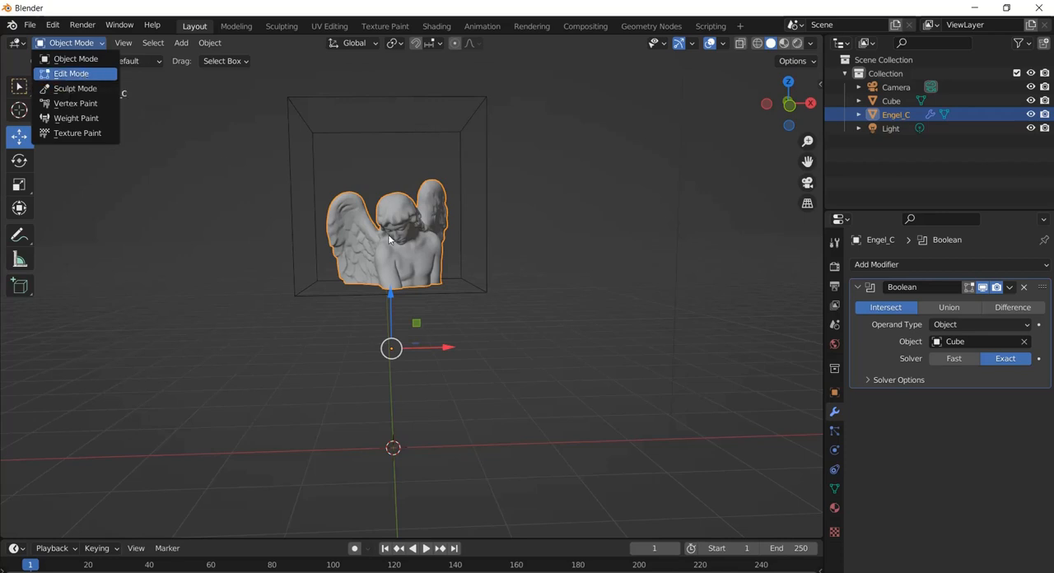
click(82, 74)
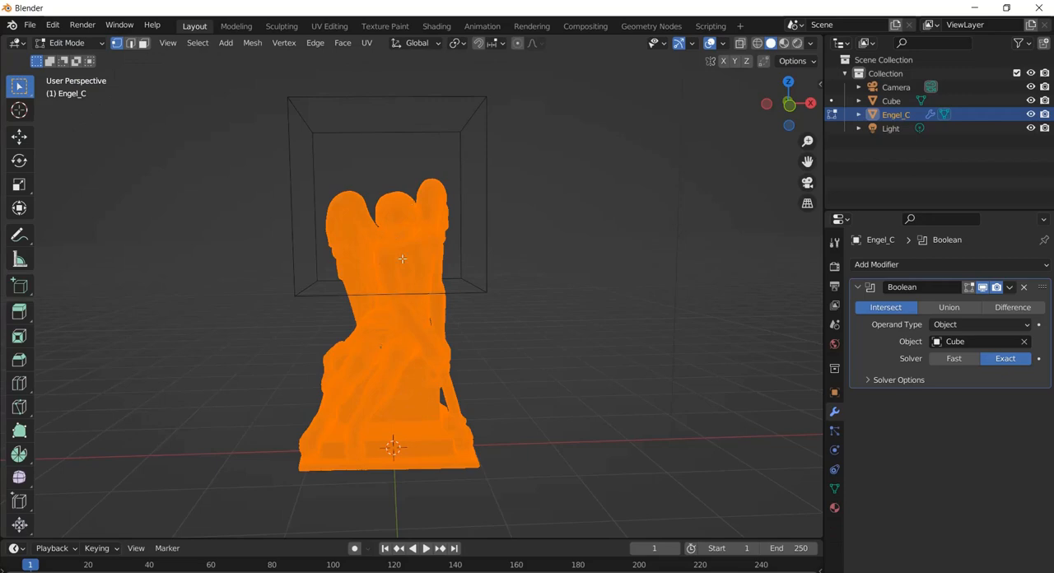
scroll(402, 255, up, 5)
scroll(402, 255, down, 8)
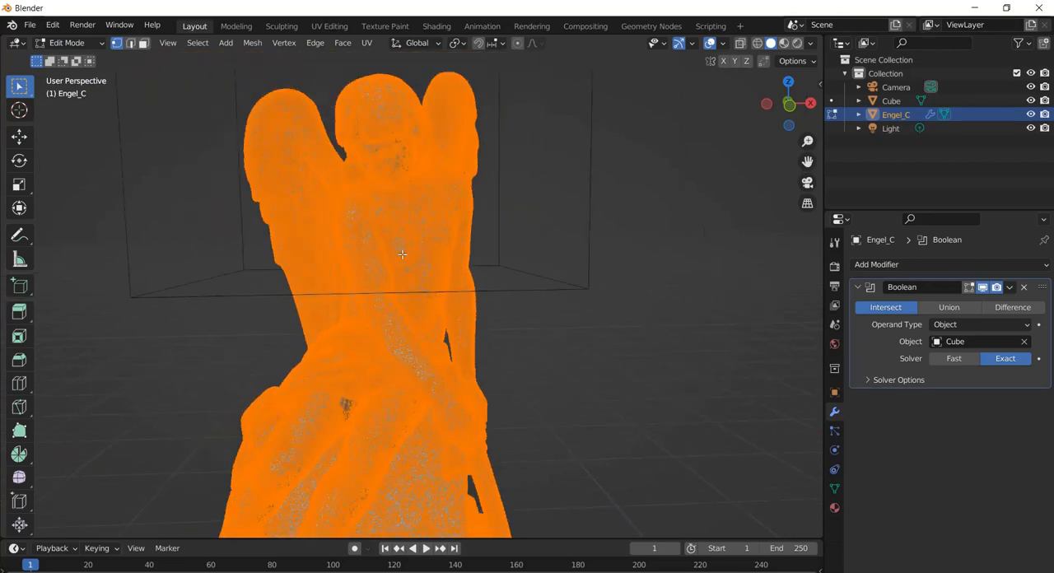
scroll(402, 255, up, 4)
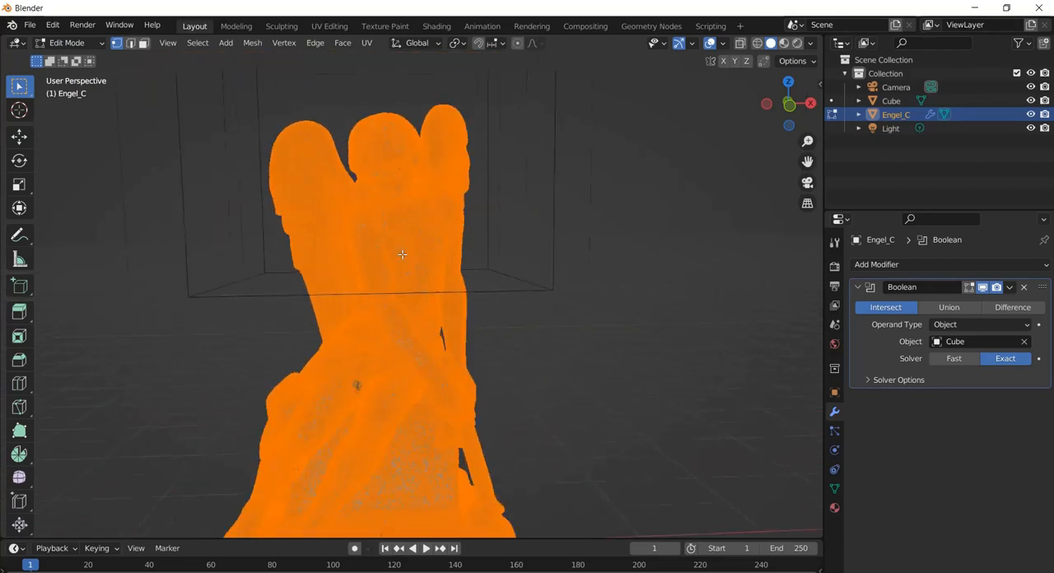
scroll(402, 254, down, 3)
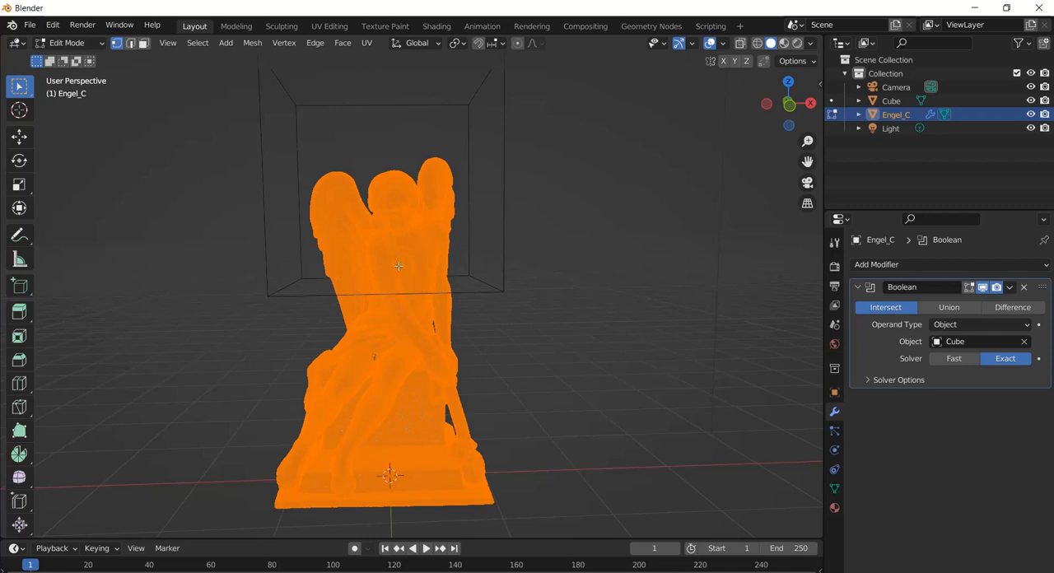
click(20, 85)
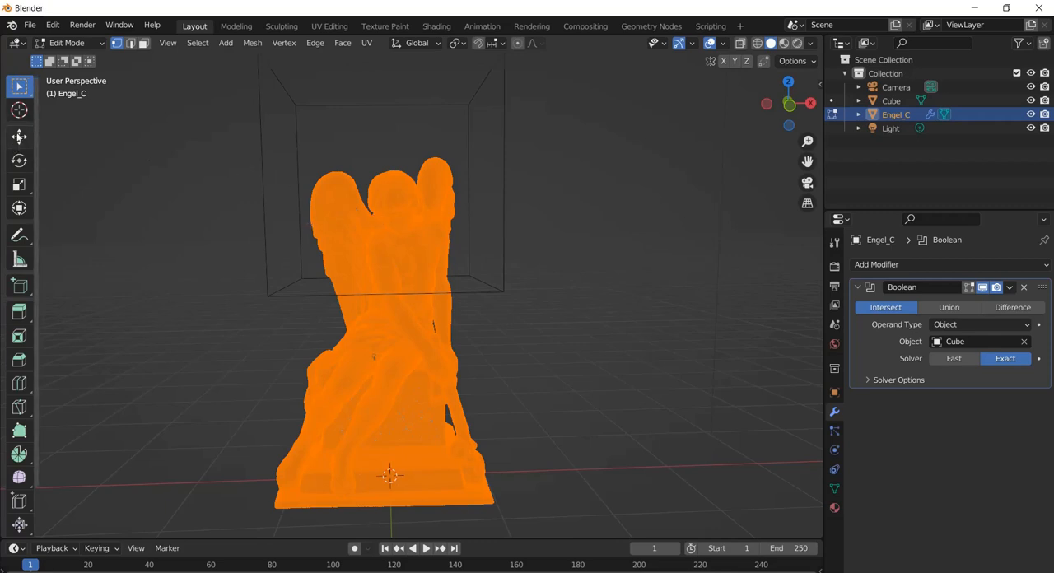
click(69, 42)
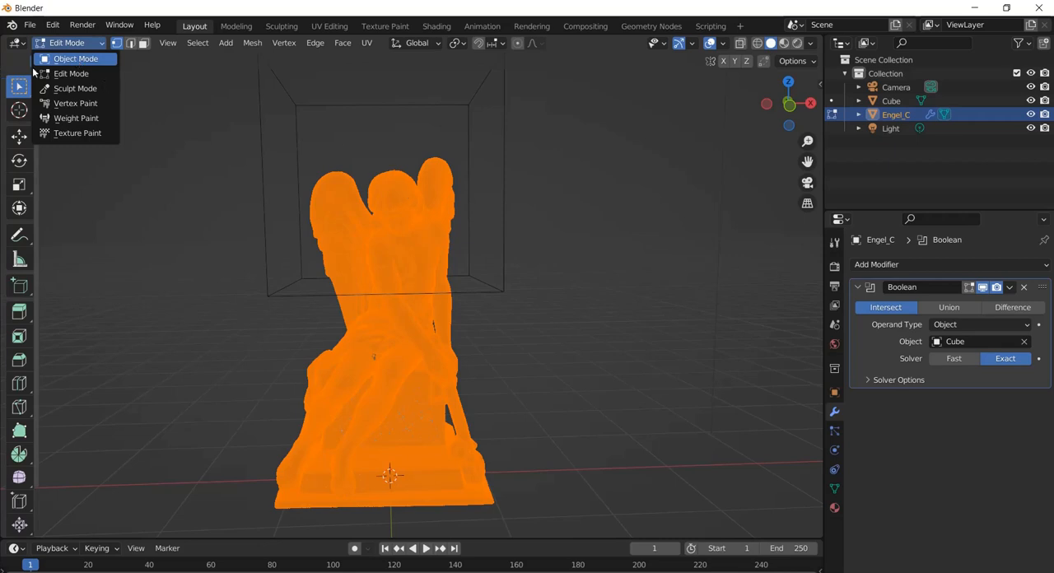
click(76, 58)
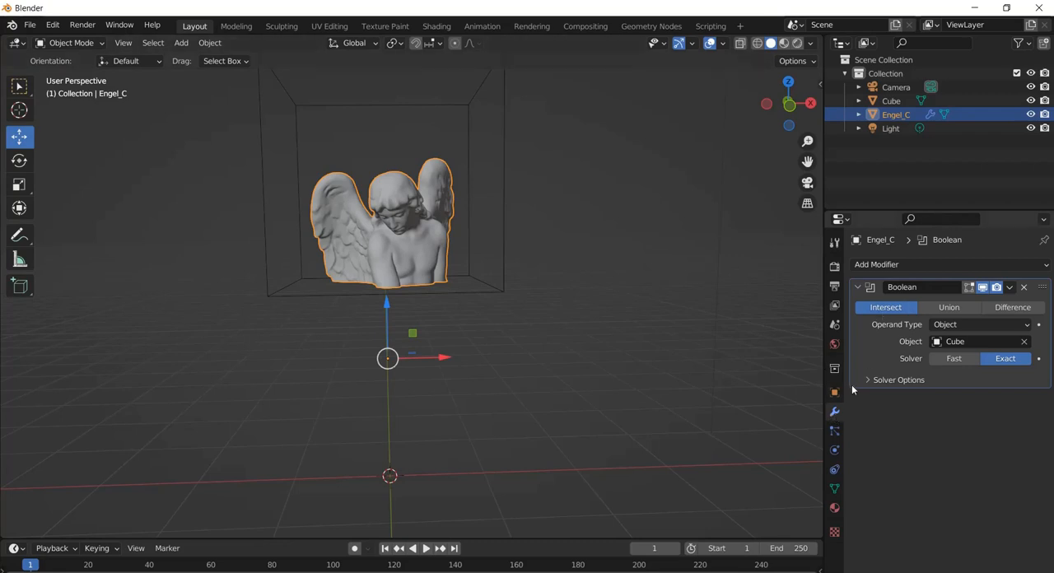
Add a Decimate modifier to the angel statue and place it above the Boolean modifier in the stack
click(897, 265)
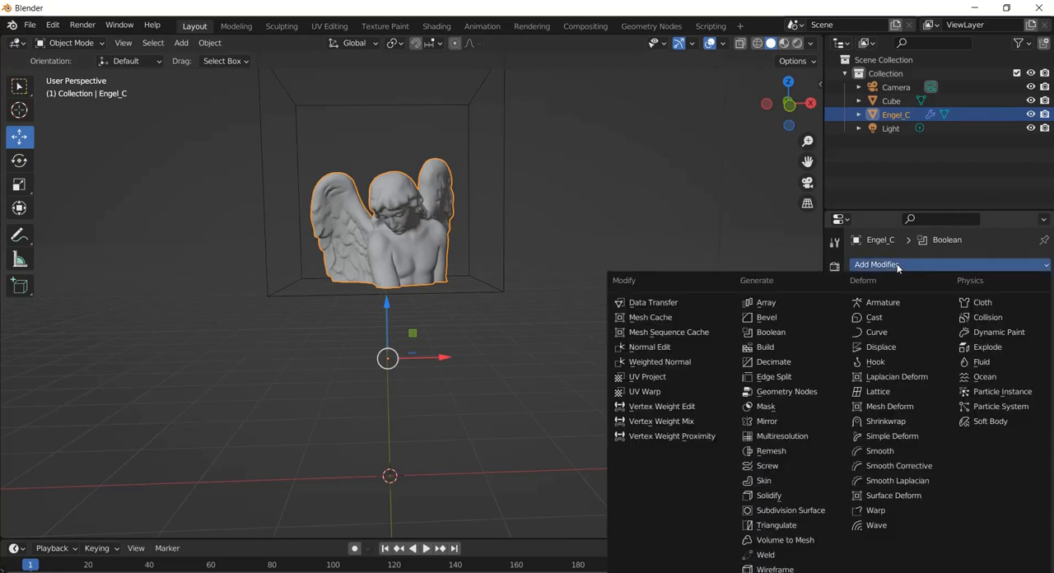
click(790, 368)
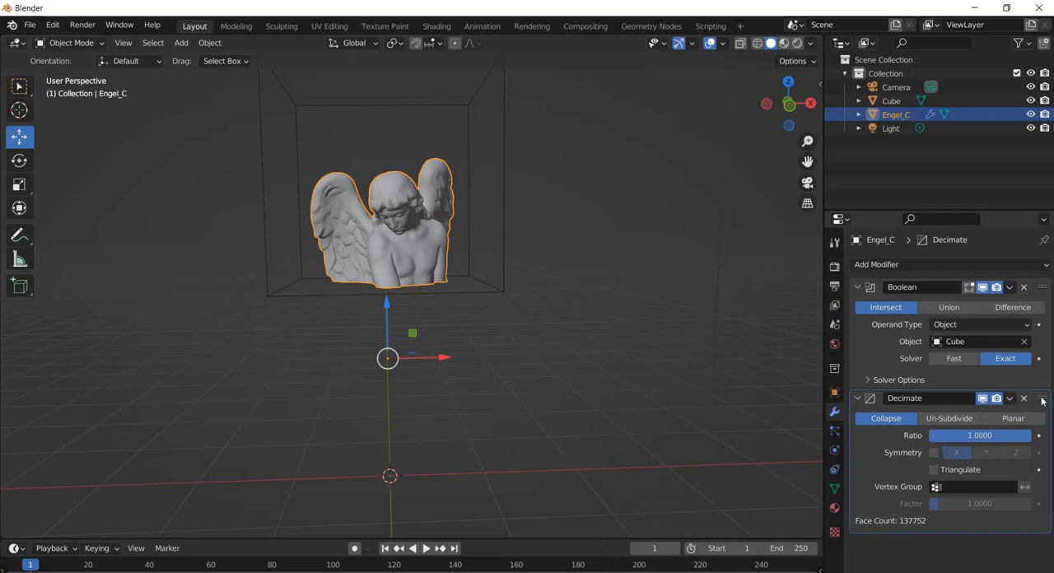
drag(1043, 399, 1034, 282)
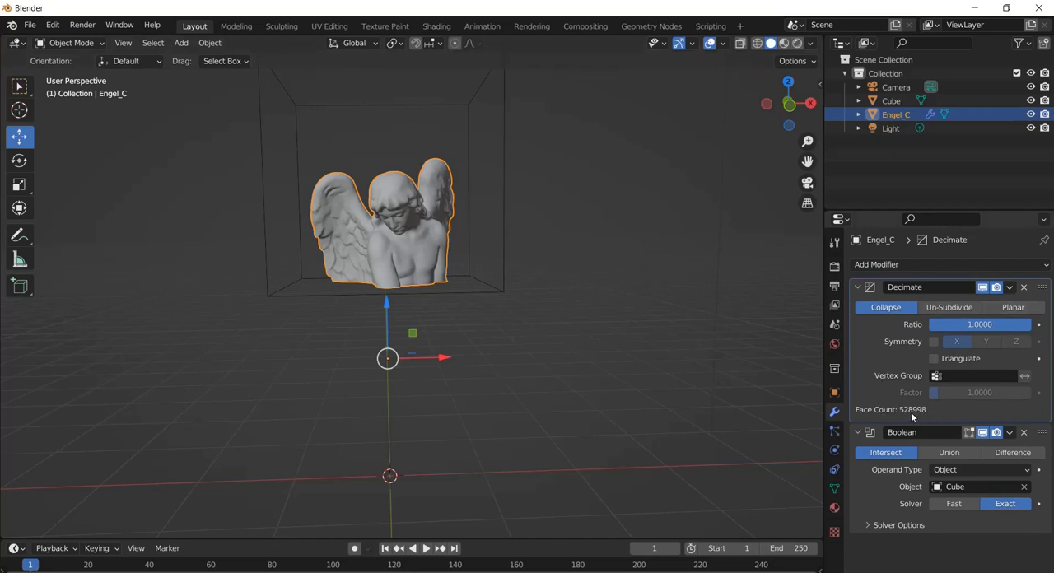
Set the Decimate ratio to 0.1 and apply the modifier to the statue
scroll(435, 245, up, 4)
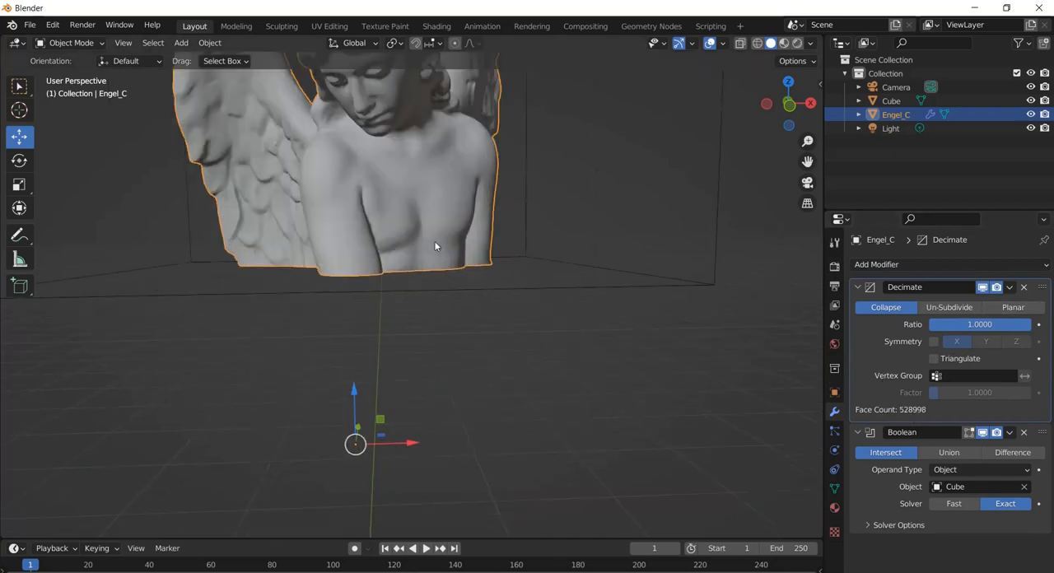
click(979, 324)
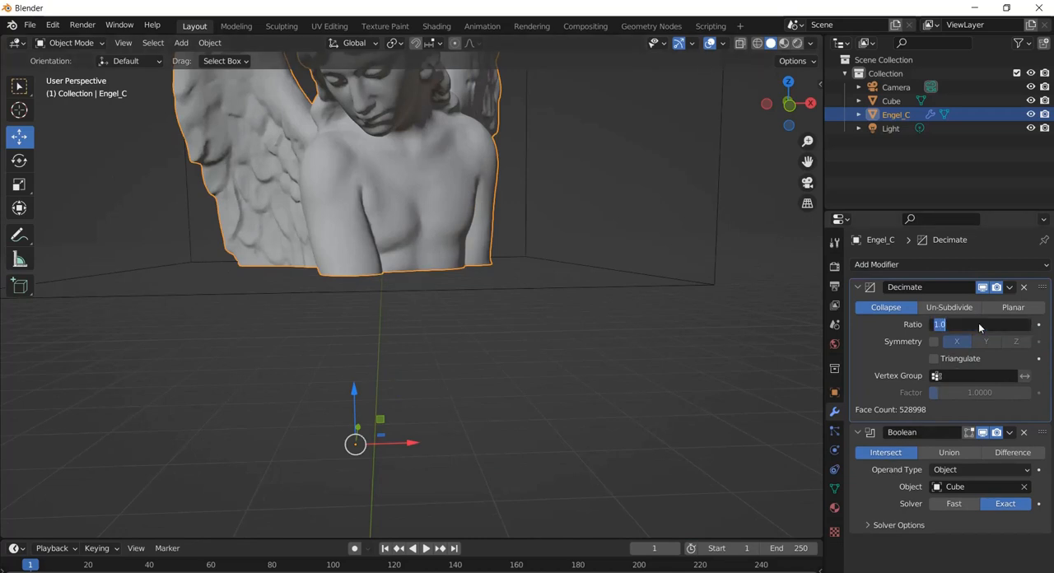
text(0.1)
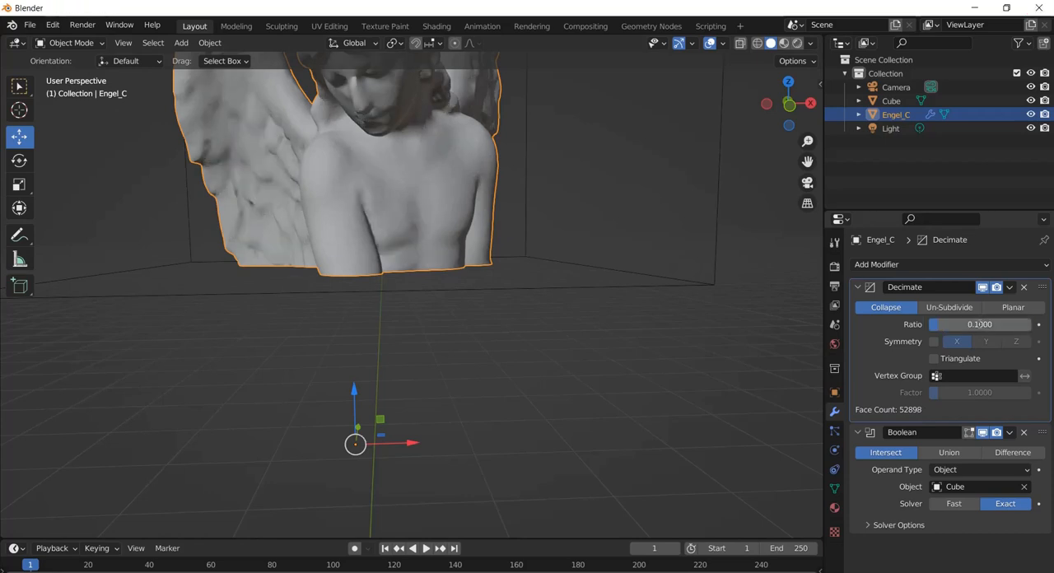
scroll(403, 149, down, 2)
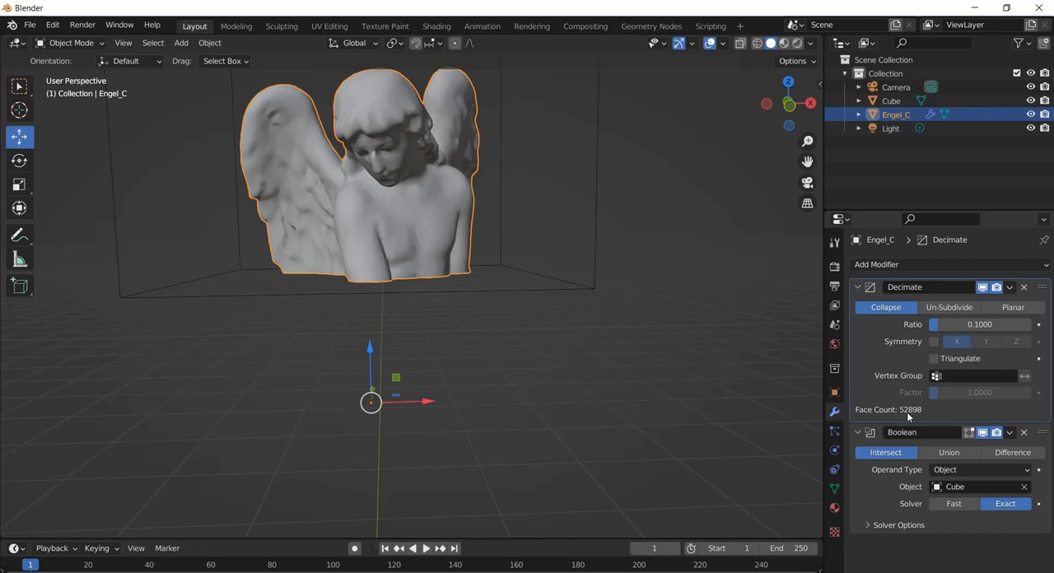
click(1010, 286)
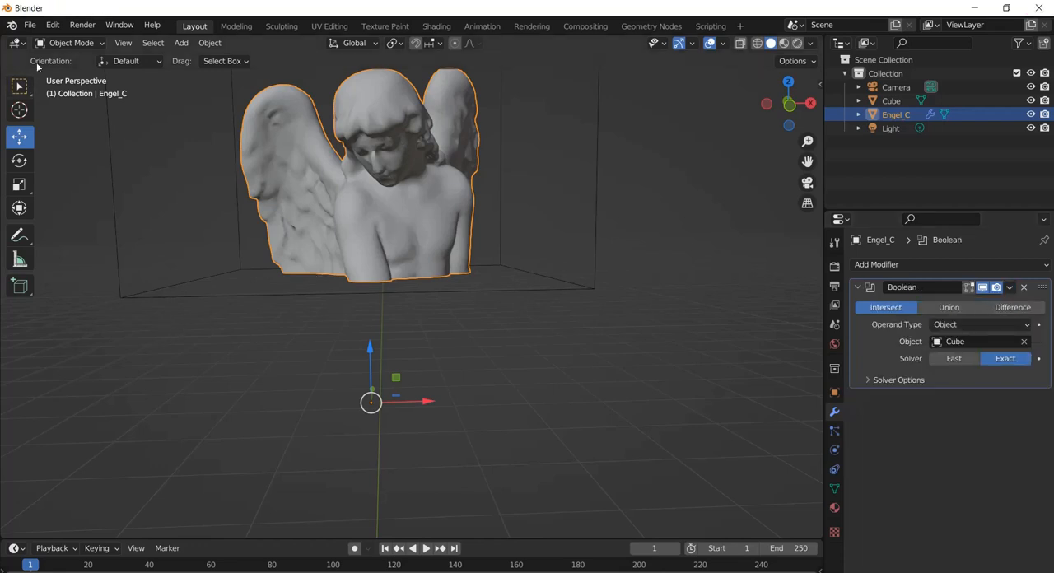
Examine the decimated statue's mesh density up close in Edit Mode
click(68, 43)
click(71, 74)
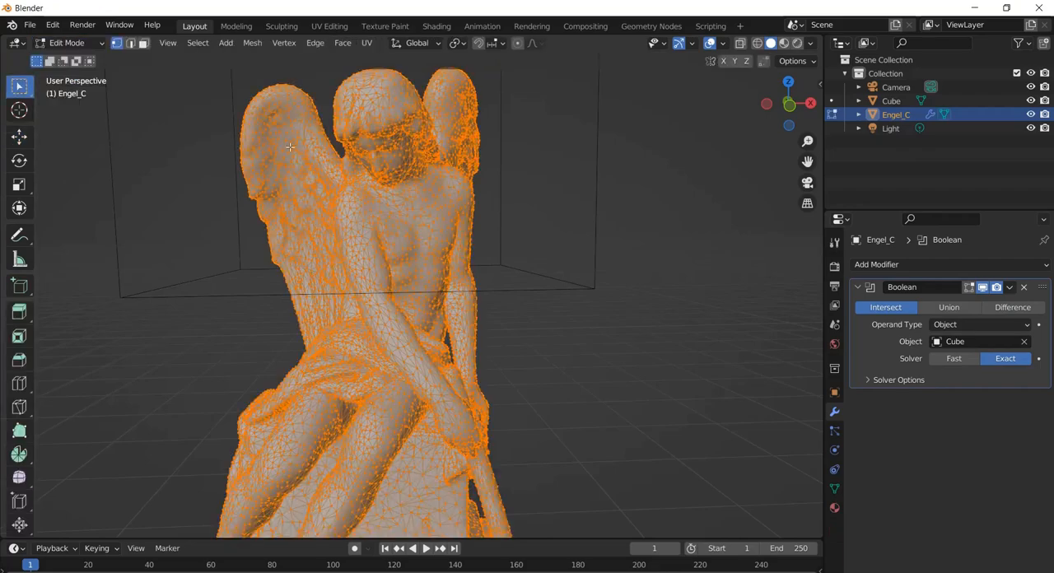
scroll(389, 201, up, 3)
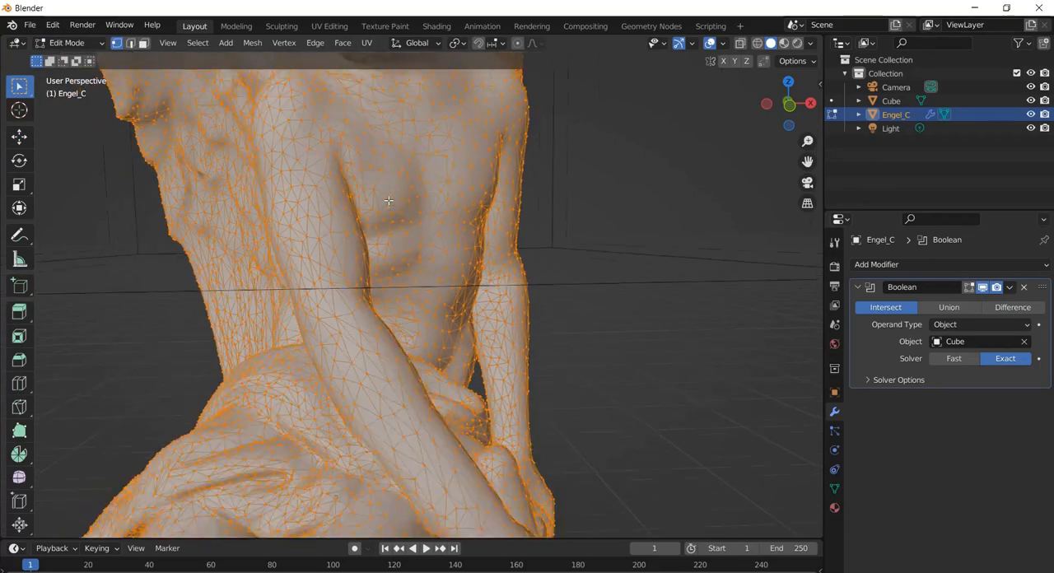
scroll(389, 200, down, 4)
scroll(389, 200, up, 5)
scroll(389, 201, down, 4)
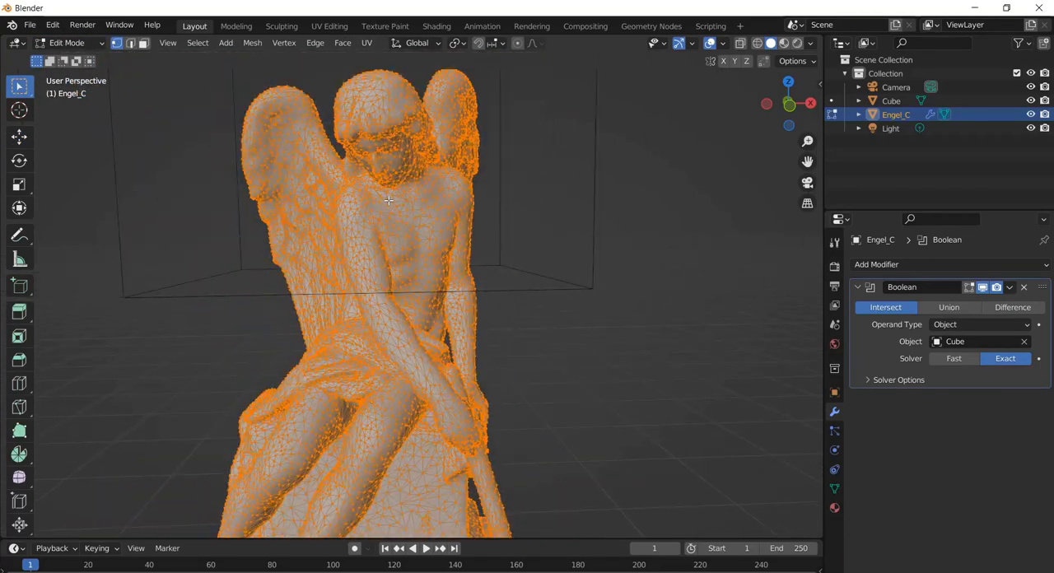
scroll(389, 200, down, 1)
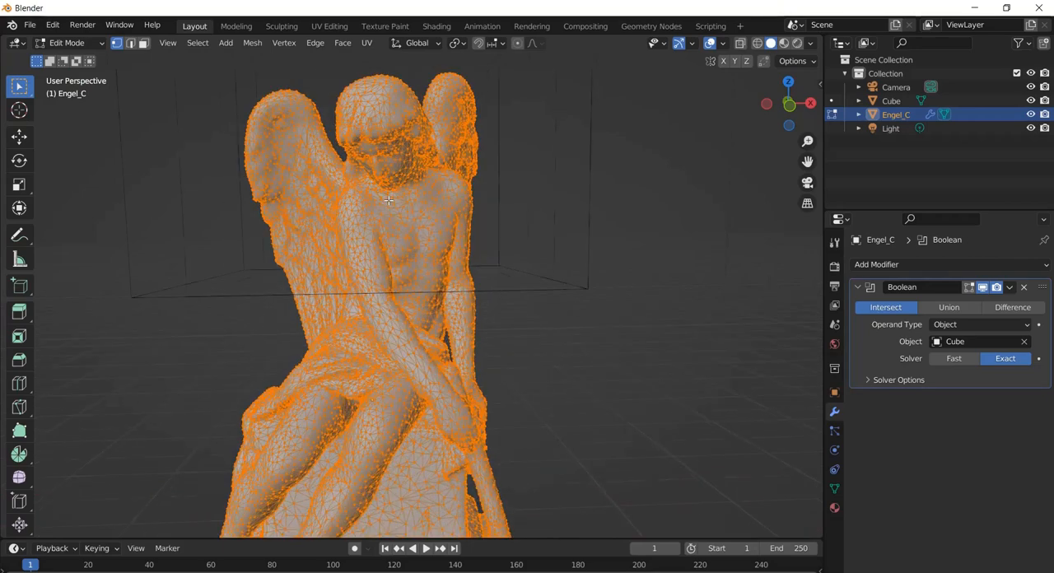
click(82, 47)
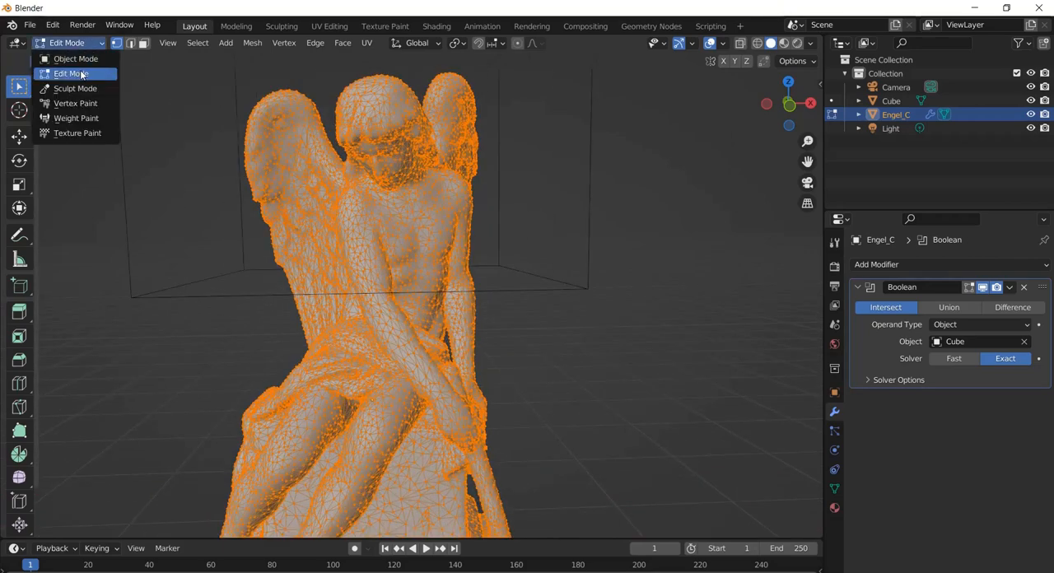
click(81, 74)
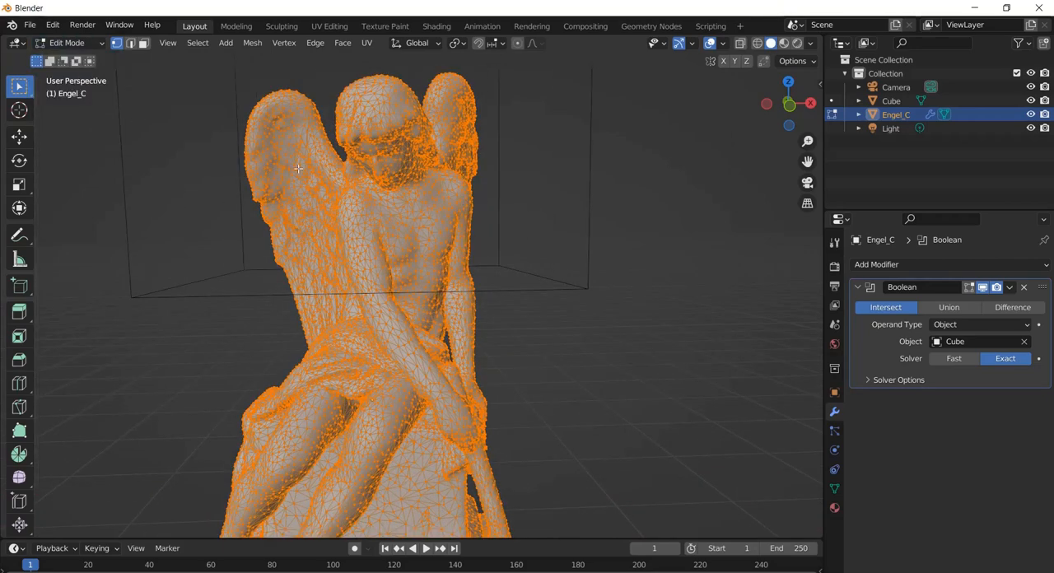
Return the decimated angel statue to Object Mode
click(84, 46)
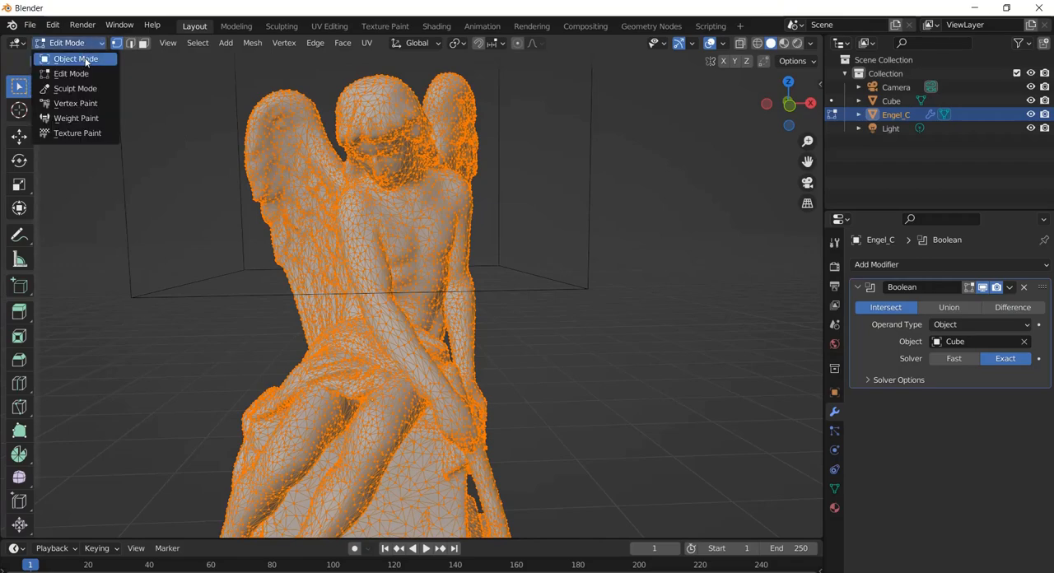
click(86, 60)
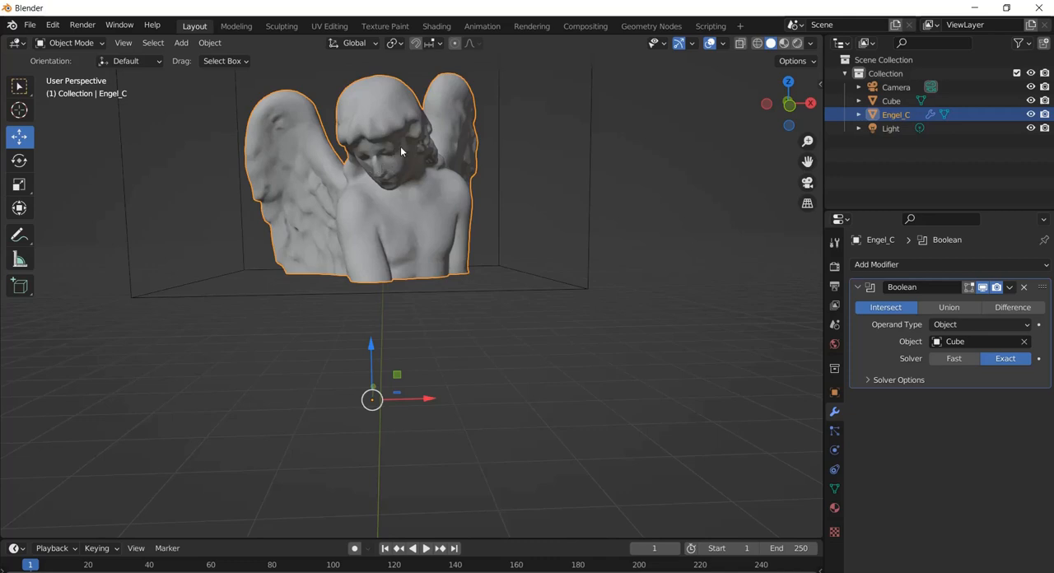
scroll(408, 214, down, 2)
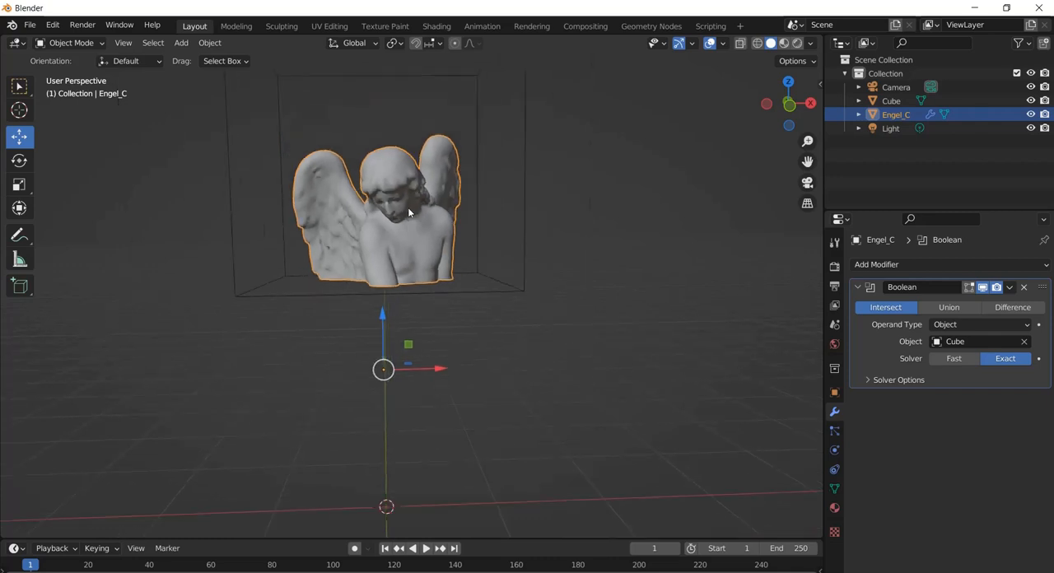
Duplicate the Boolean cube twice, leaving both copies in the same place as the original
click(895, 102)
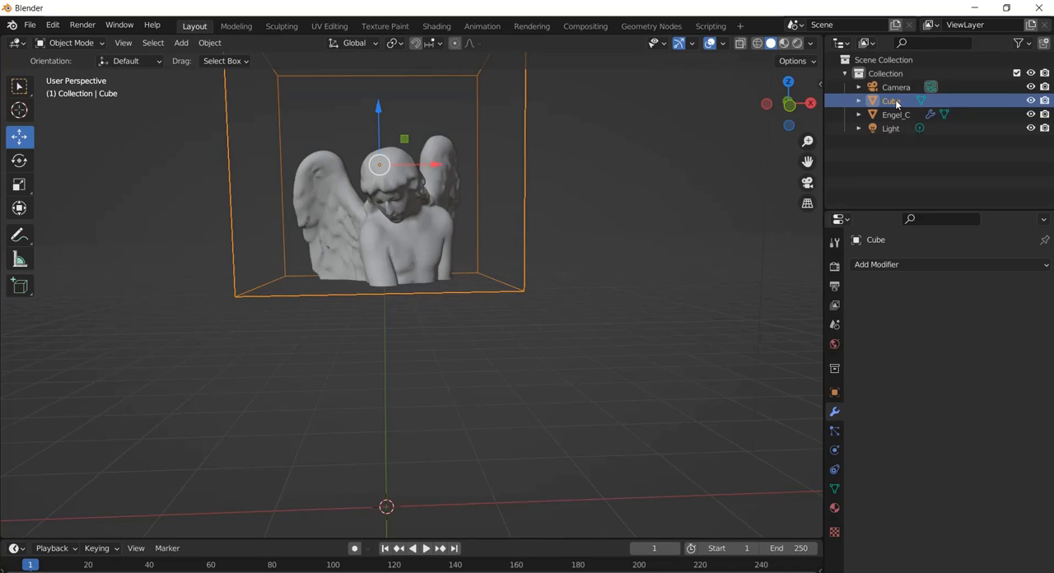
right_click(896, 104)
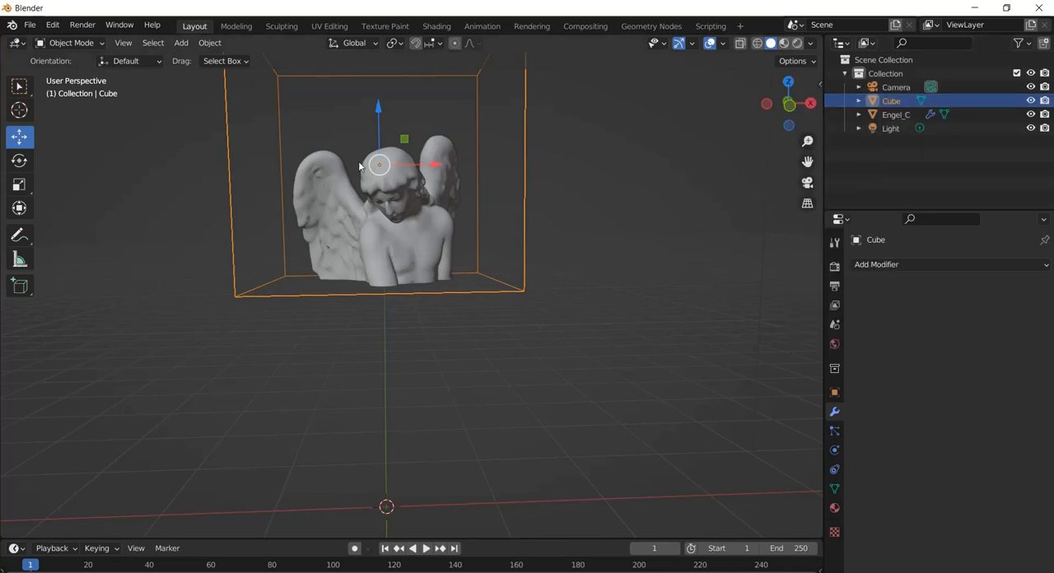
right_click(892, 103)
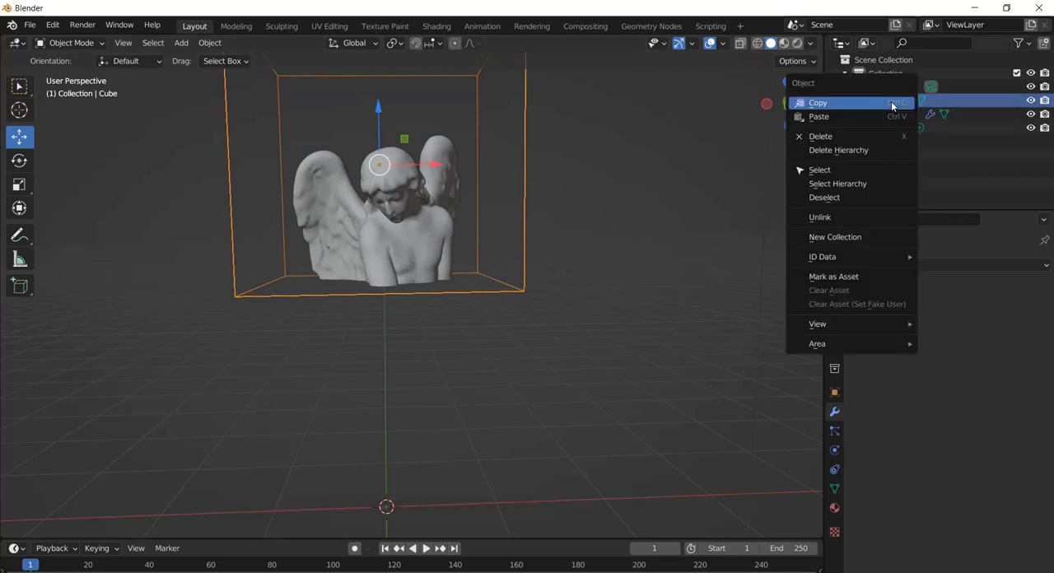
click(822, 107)
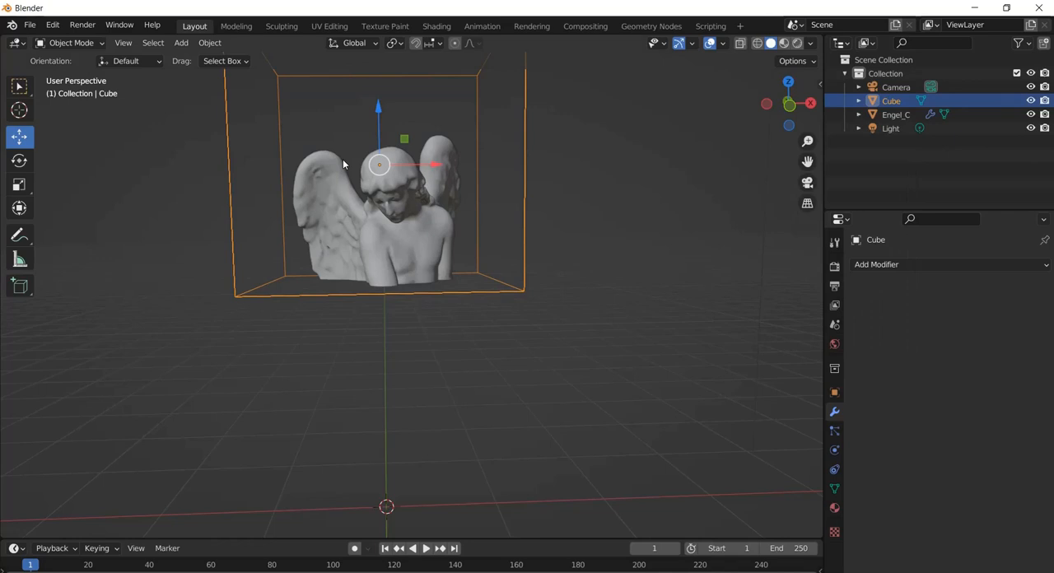
click(203, 43)
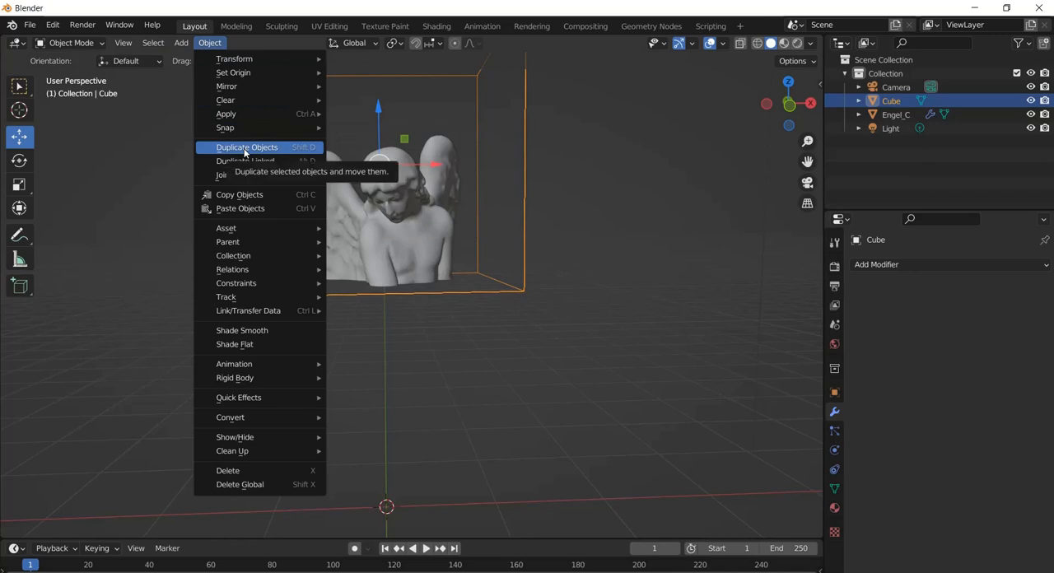
click(244, 149)
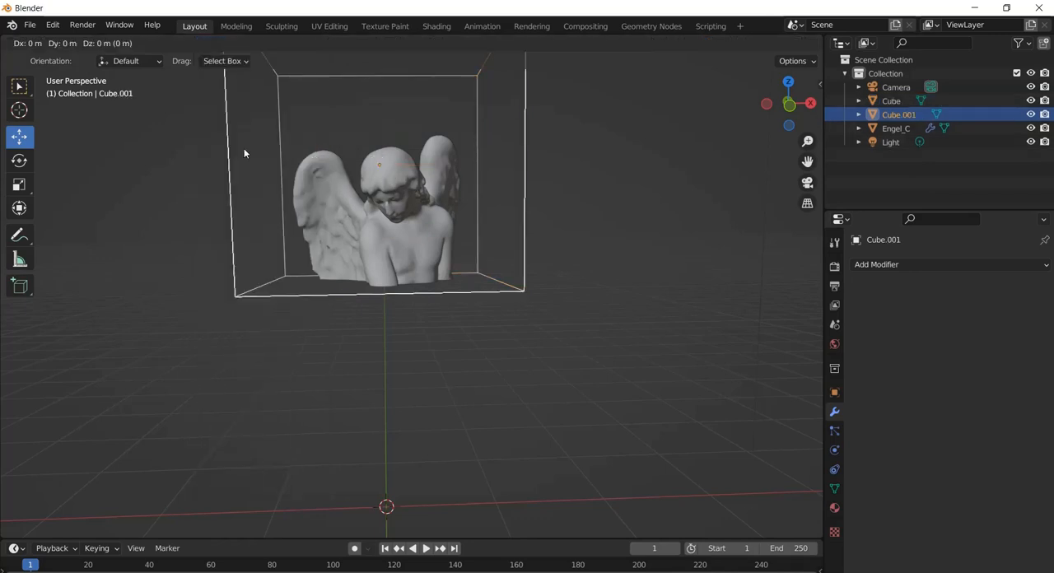
right_click(244, 148)
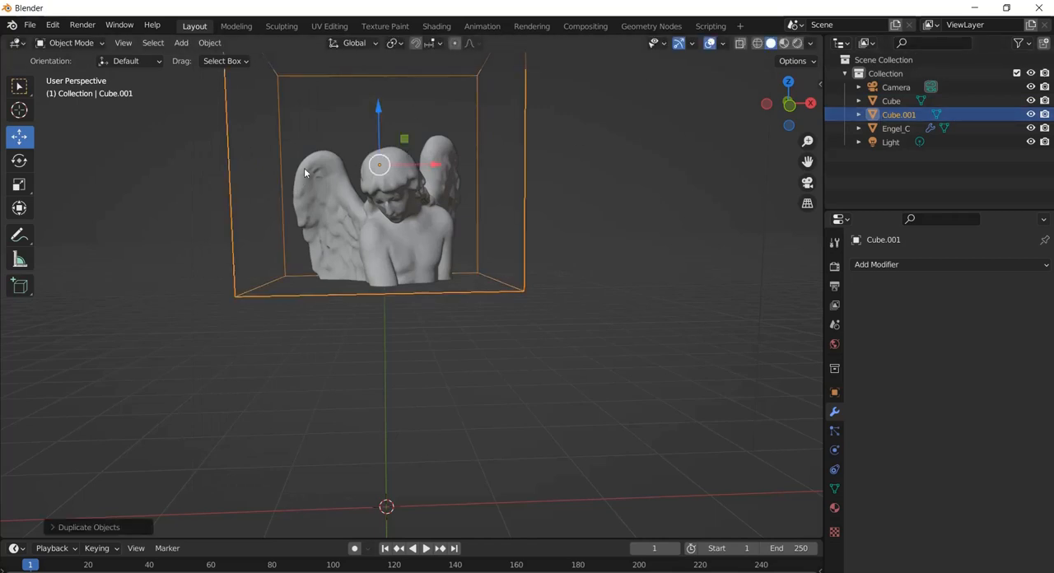
click(209, 43)
mouse_move(255, 100)
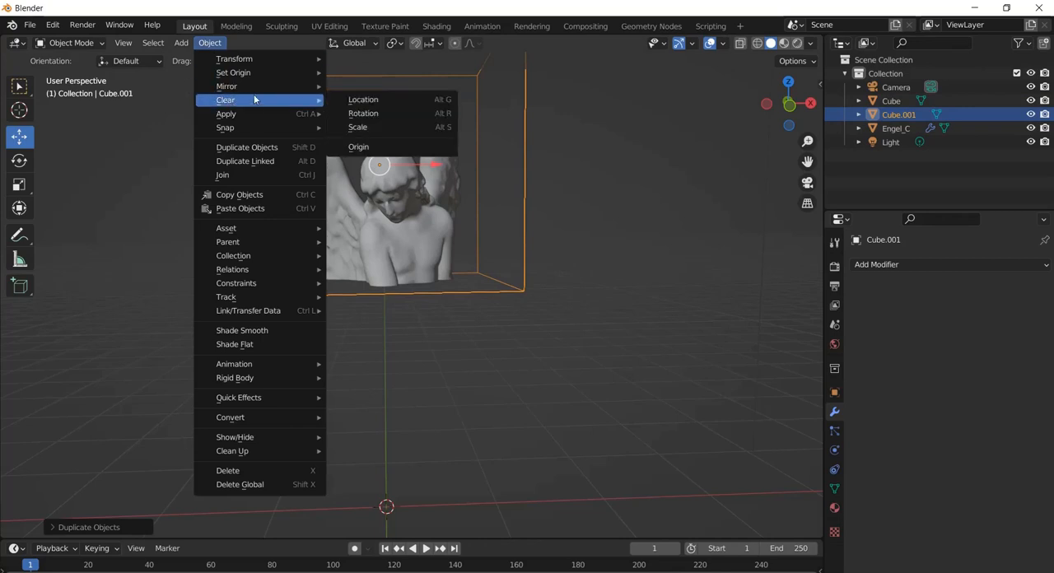
click(265, 148)
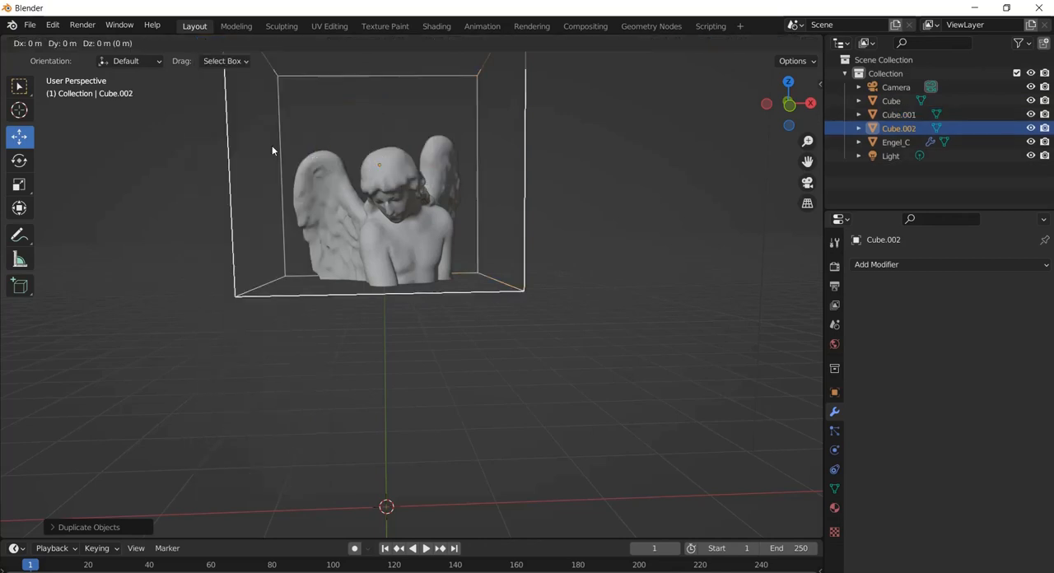
click(272, 150)
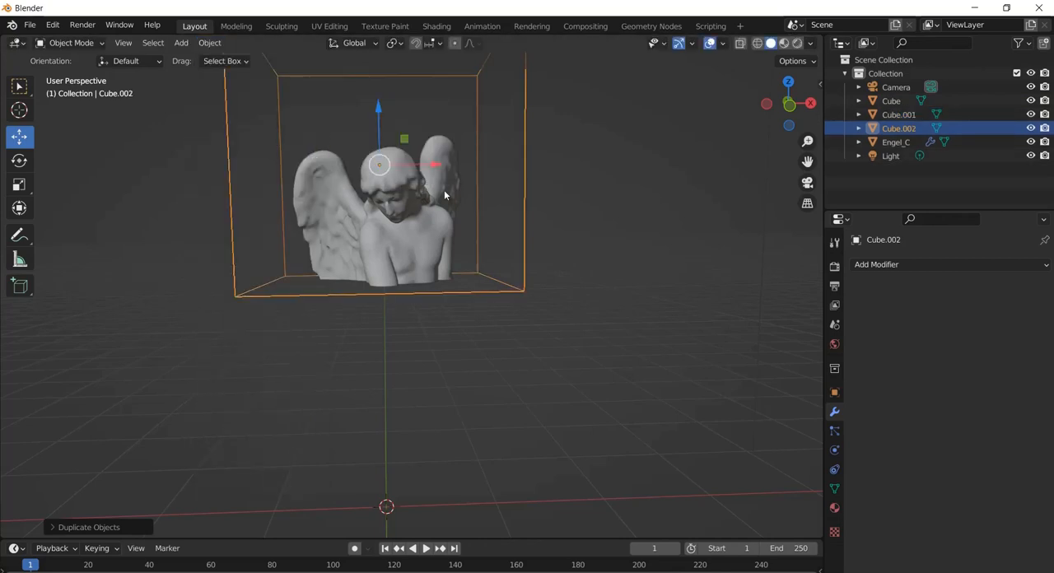
Rename the original cube to Cube1 and its first duplicate to Cube2
double_click(893, 100)
click(907, 101)
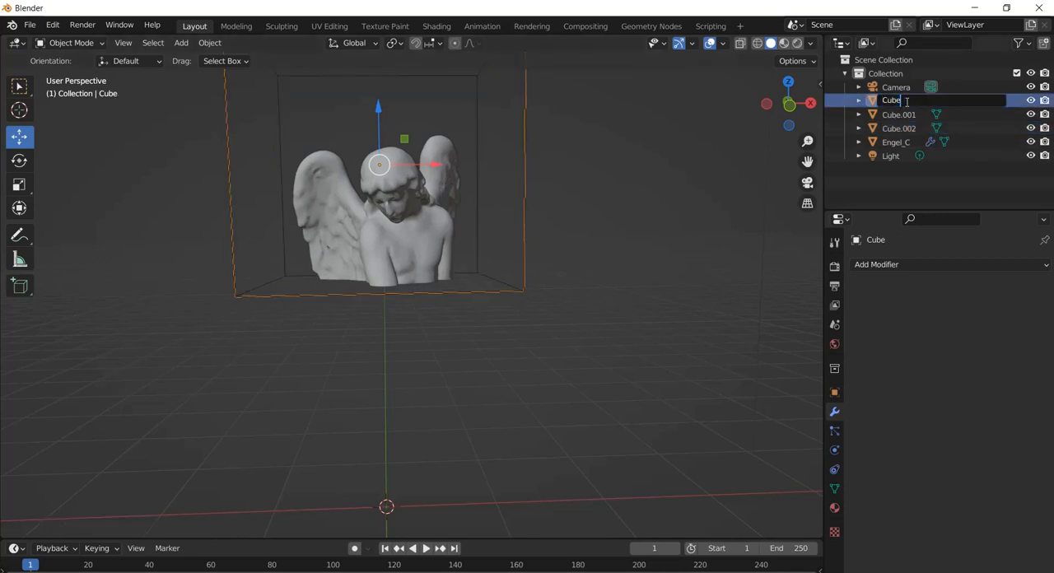
text(1)
key(Return)
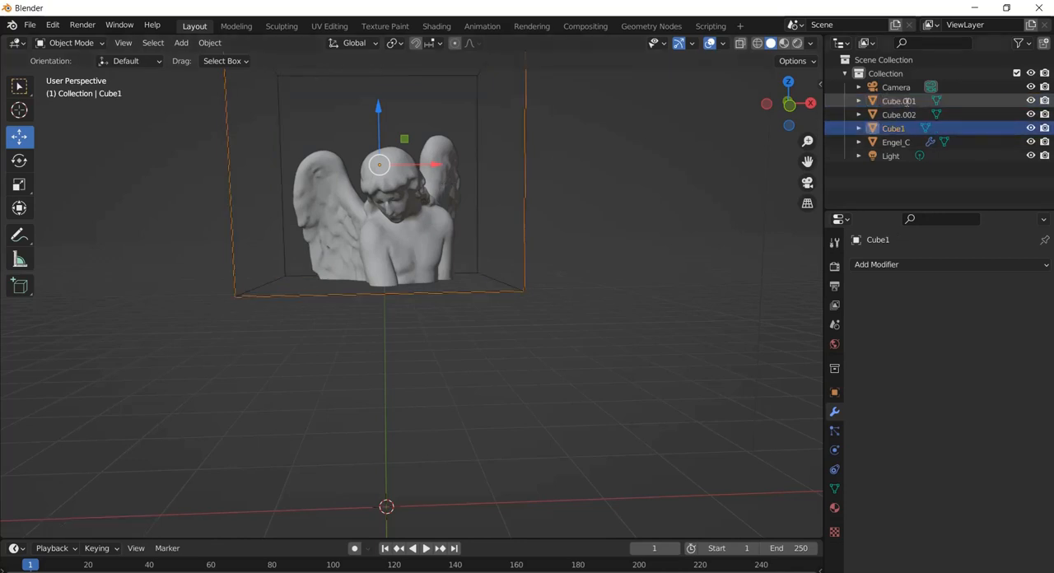
double_click(907, 101)
drag(919, 100, 903, 101)
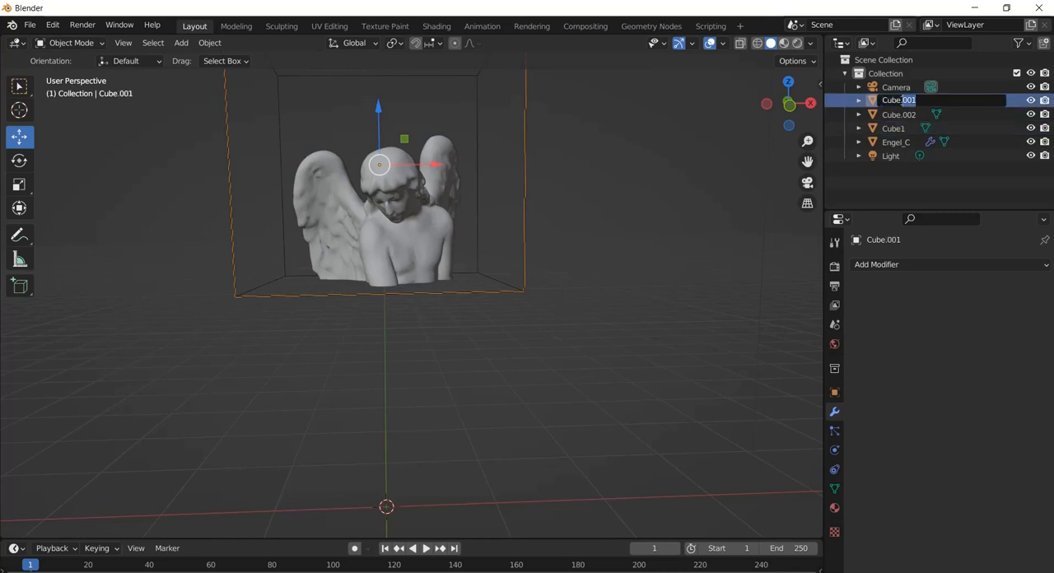
text(2)
key(Return)
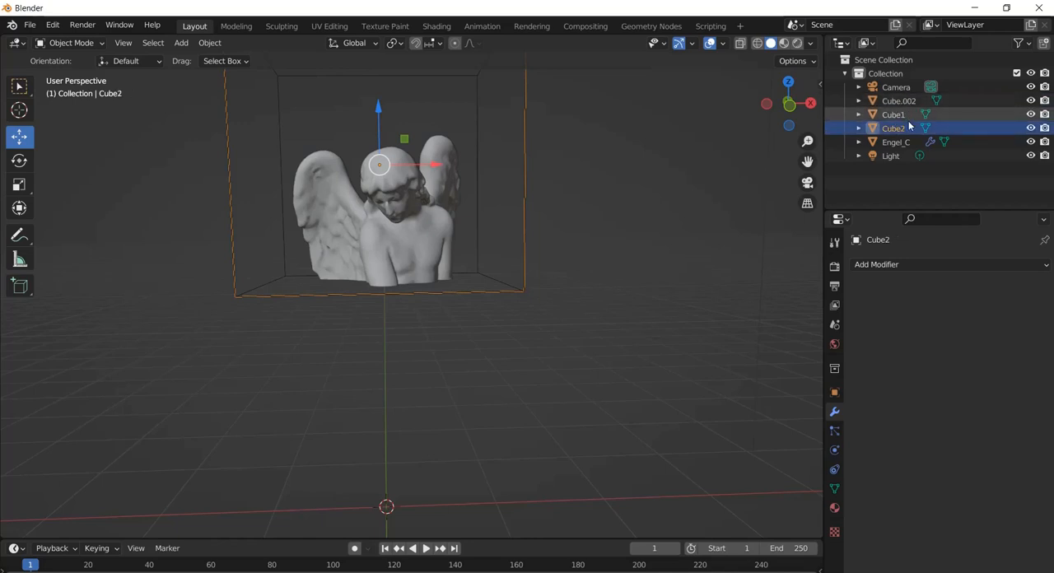
Rename the remaining cube duplicate, Cube.002, to Cube3
click(898, 101)
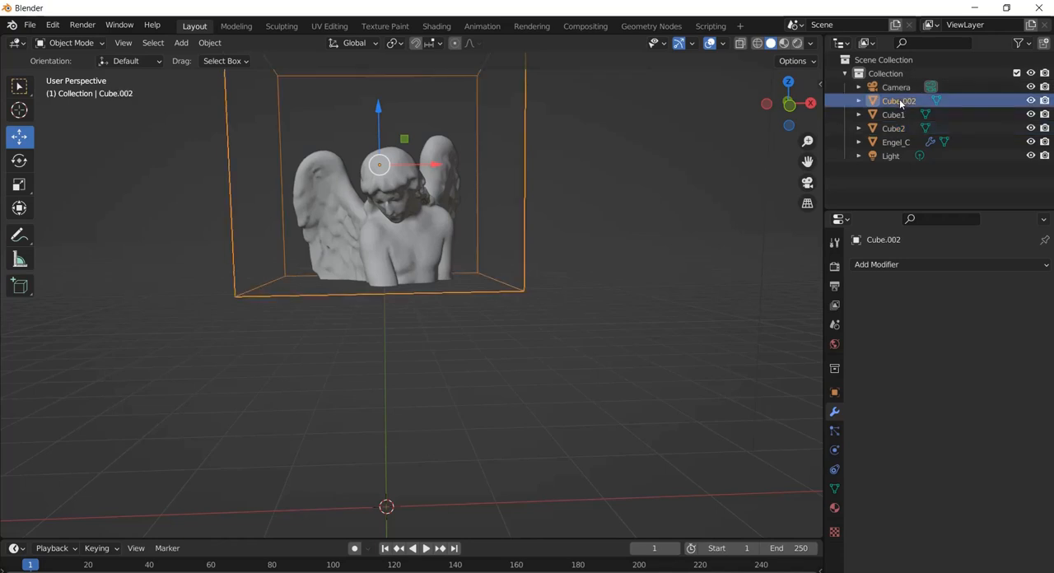
double_click(904, 99)
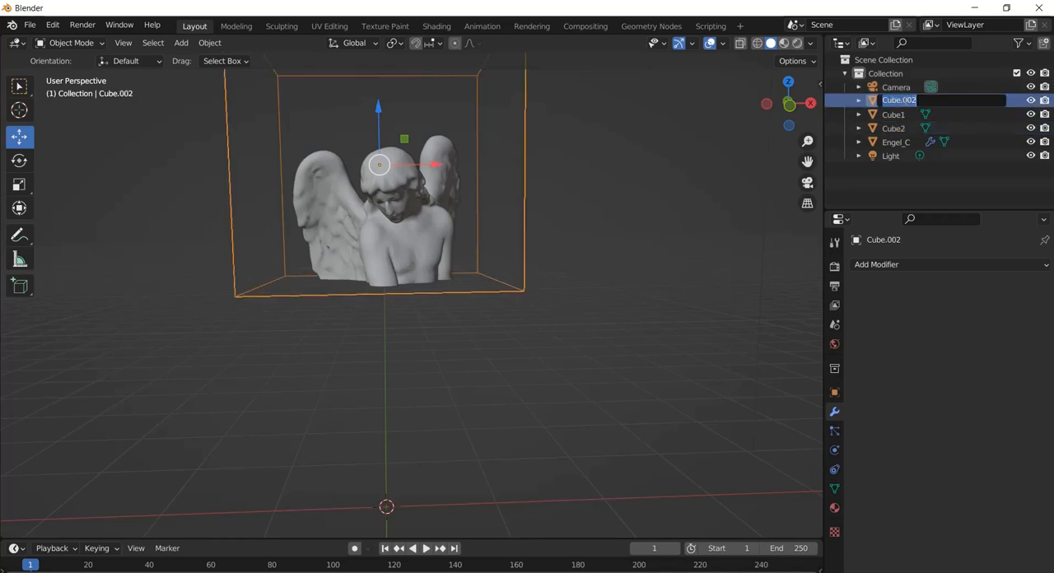
drag(916, 100, 899, 100)
key(BackSpace)
text(3)
key(Return)
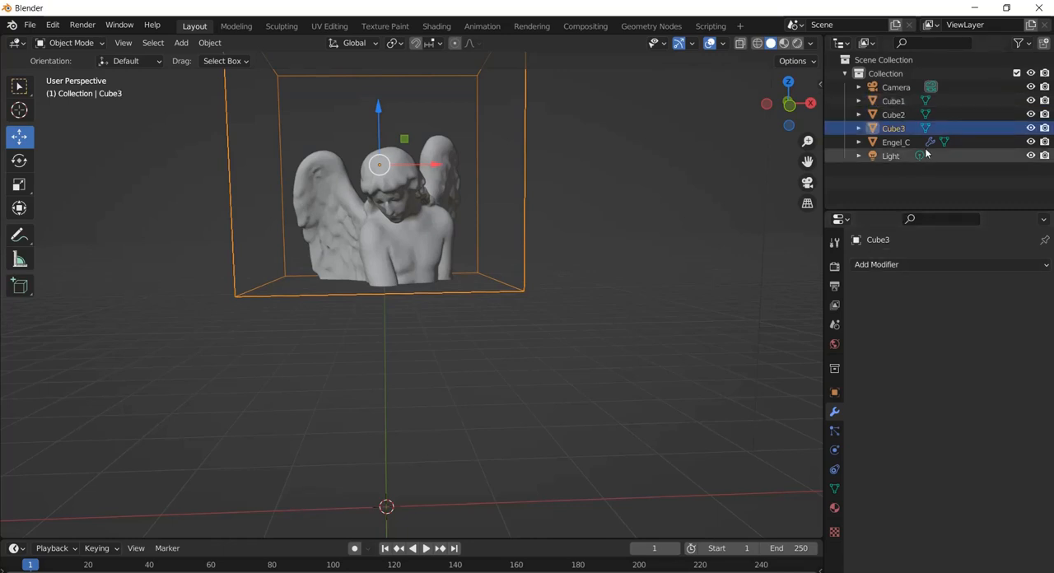
Duplicate the angel statue twice, keeping both copies in the original's position
click(399, 234)
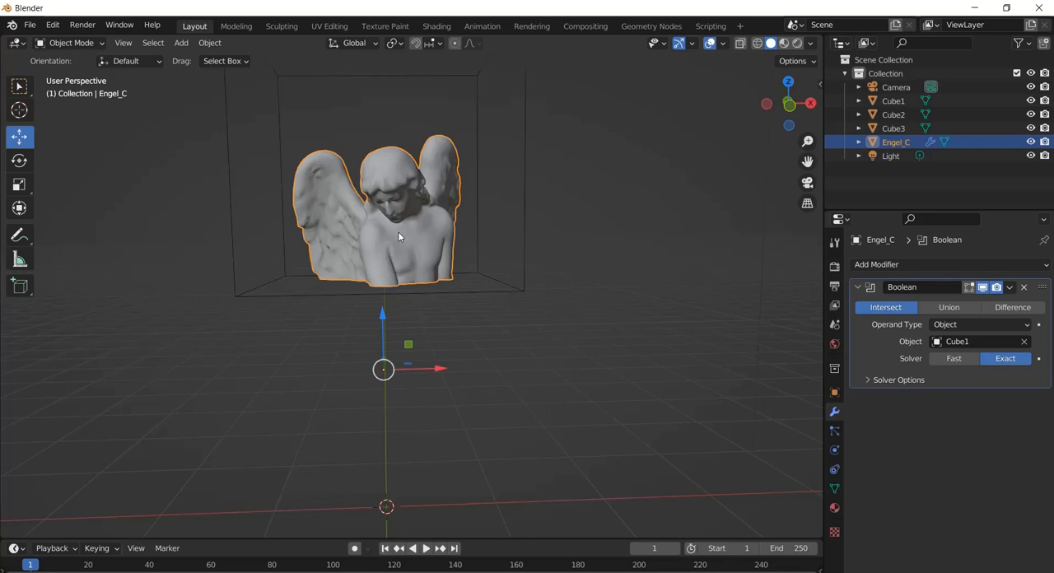
key(shift+d)
right_click(398, 232)
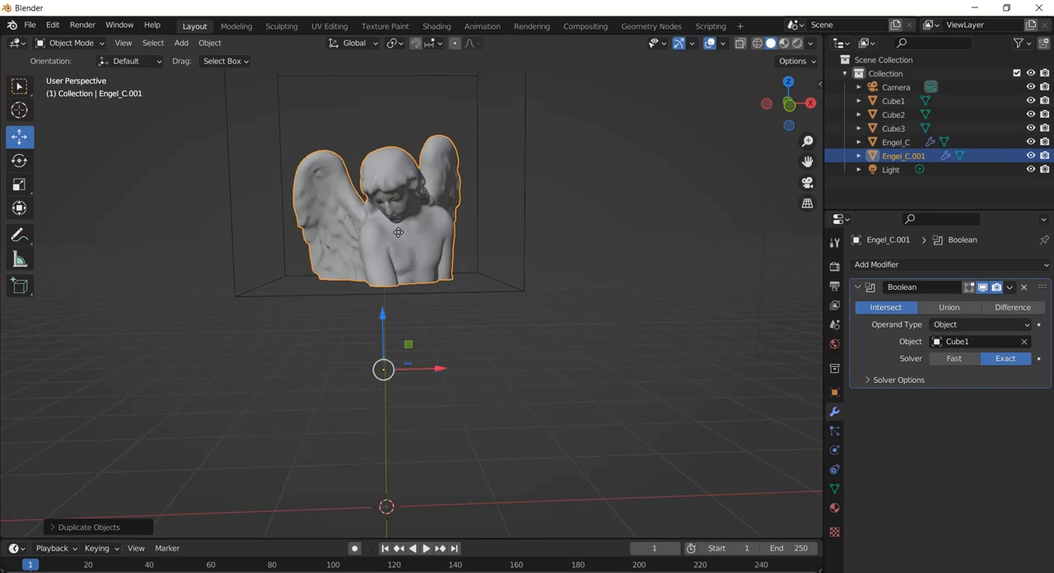
key(shift+d)
right_click(398, 231)
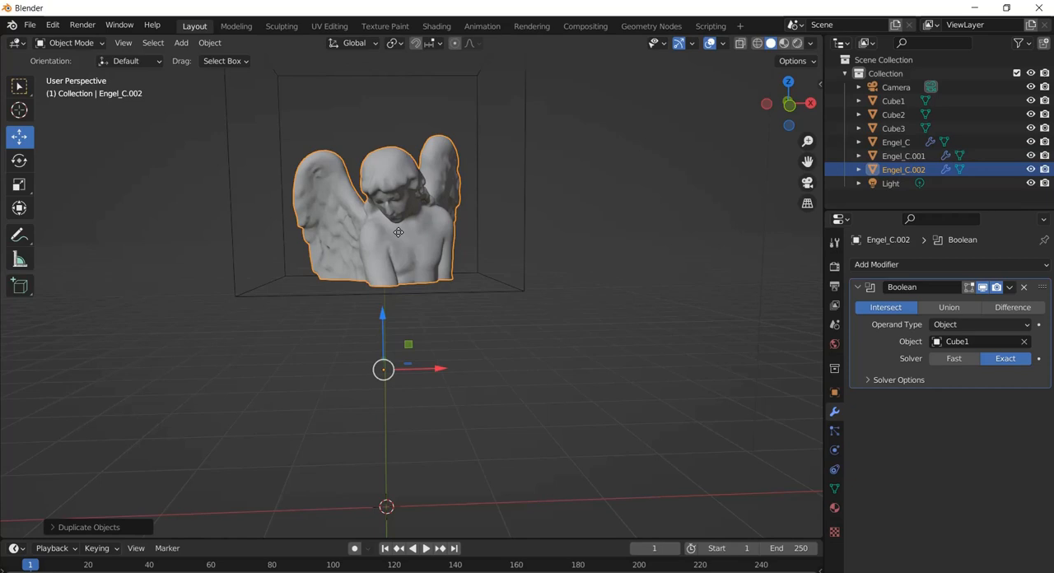
Set the Boolean modifier's object to Cube2 on Engel_C.001 and to Cube3 on Engel_C.002
click(908, 141)
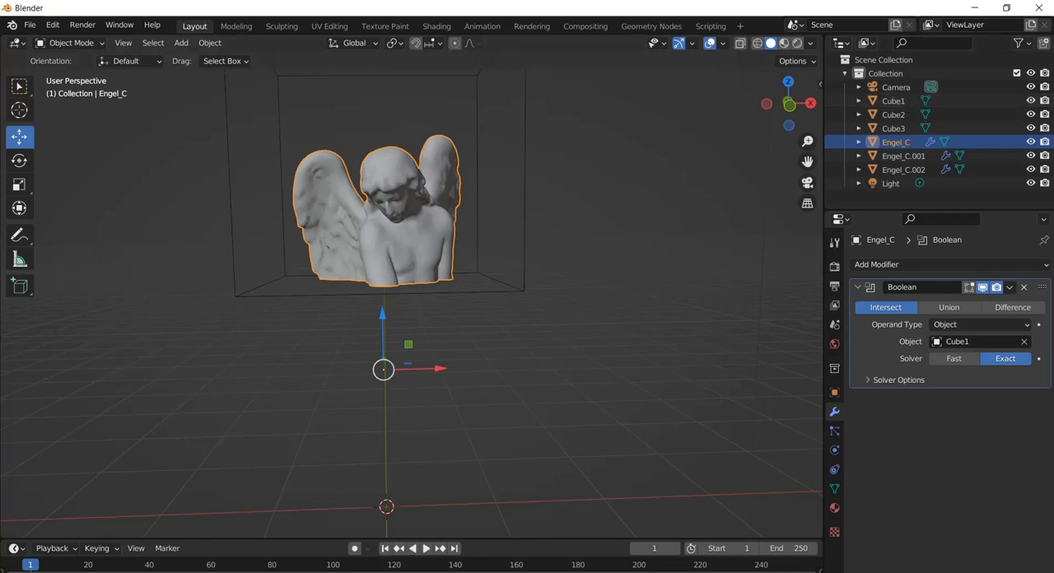
click(890, 161)
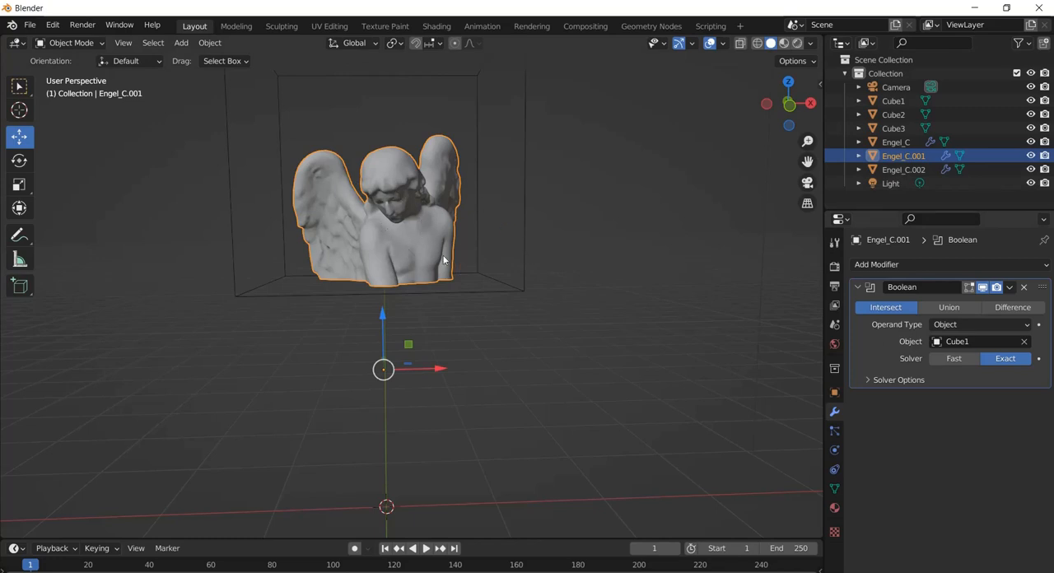
click(987, 341)
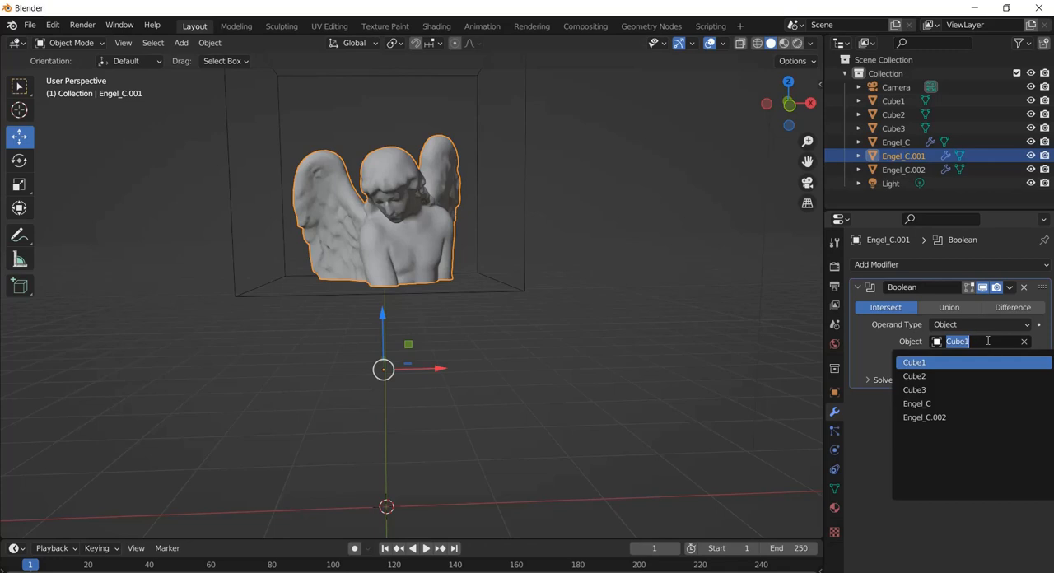
click(947, 376)
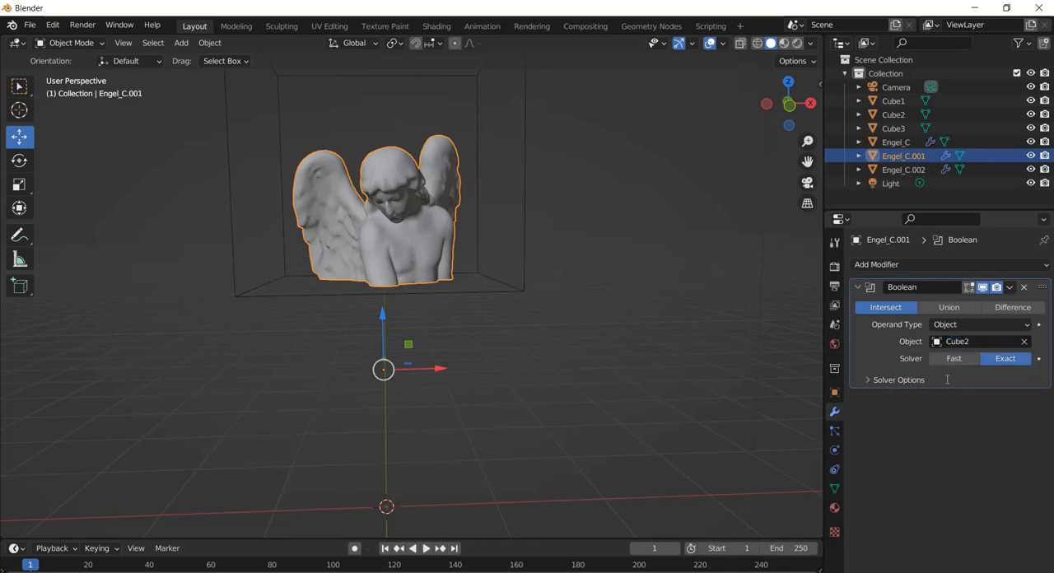
click(899, 170)
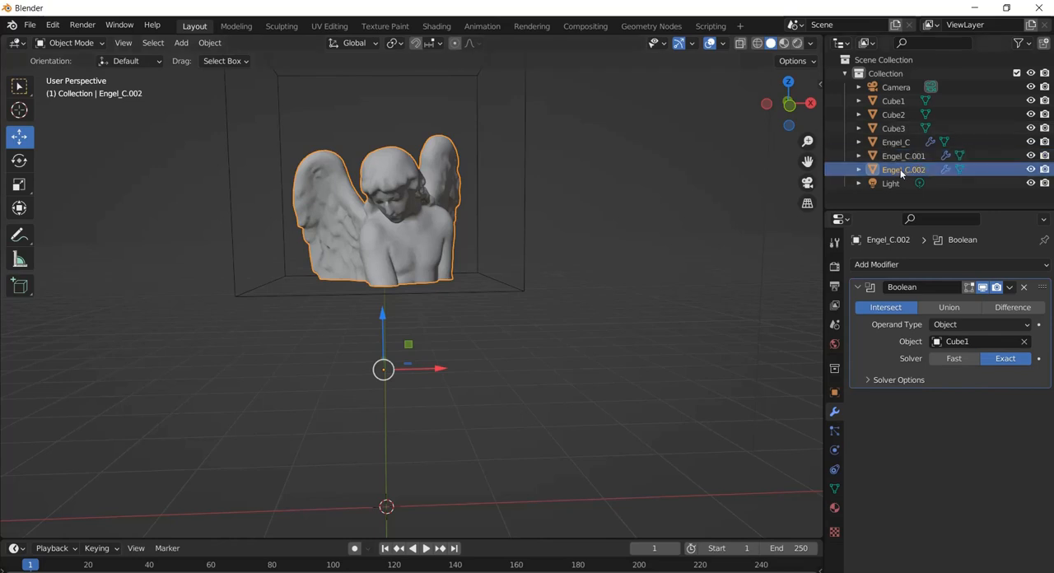
click(953, 341)
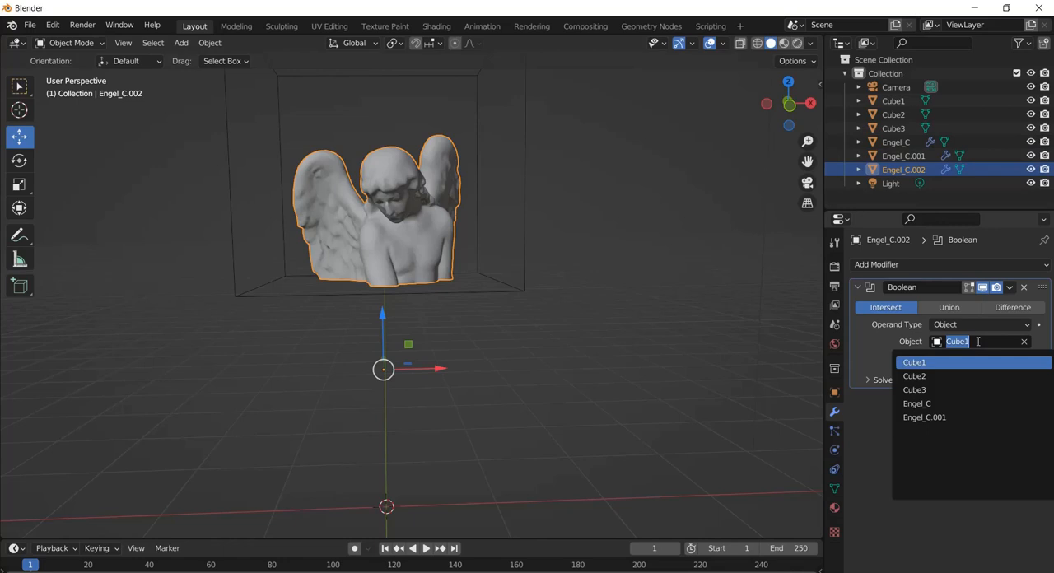
click(953, 390)
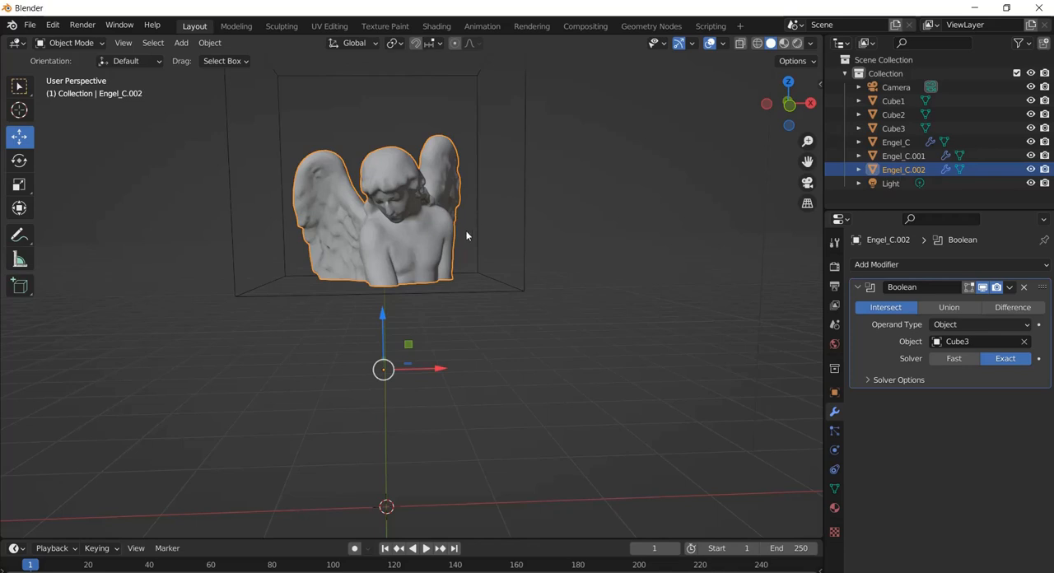
Move Cube2's mesh straight down in Edit Mode so it covers the statue's lower body instead of the upper part
click(524, 173)
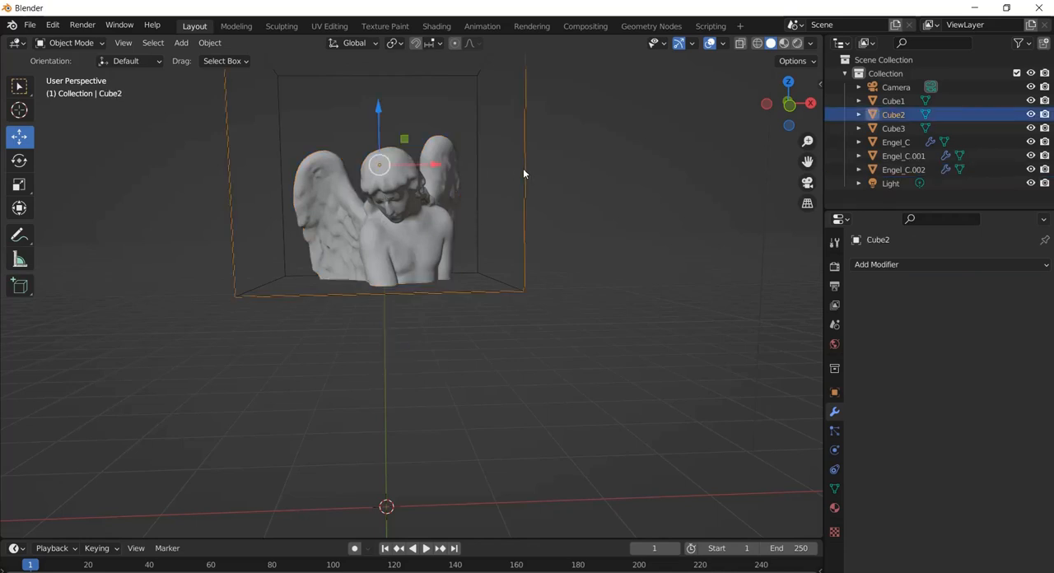
click(894, 100)
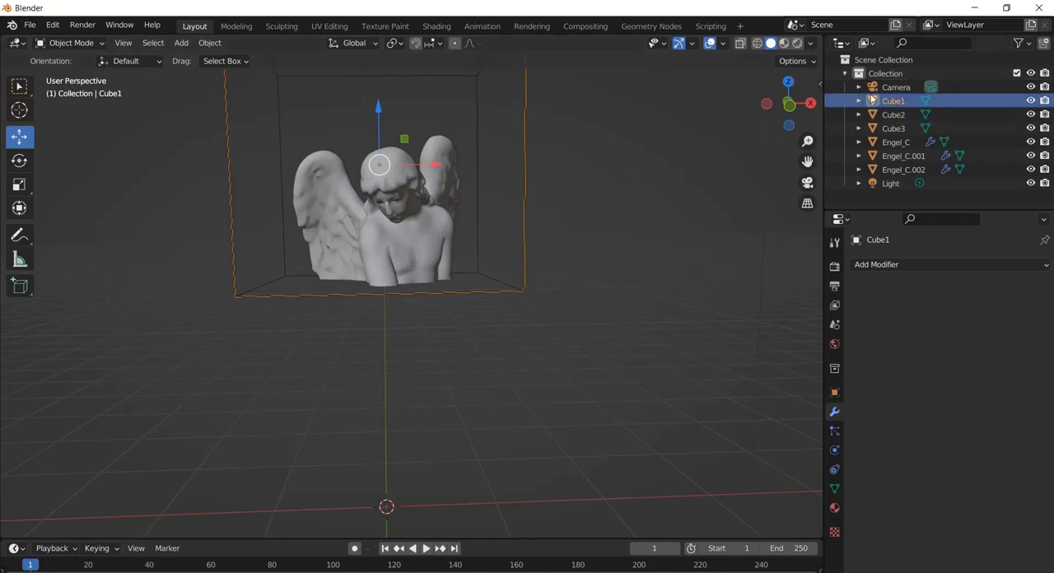
click(897, 117)
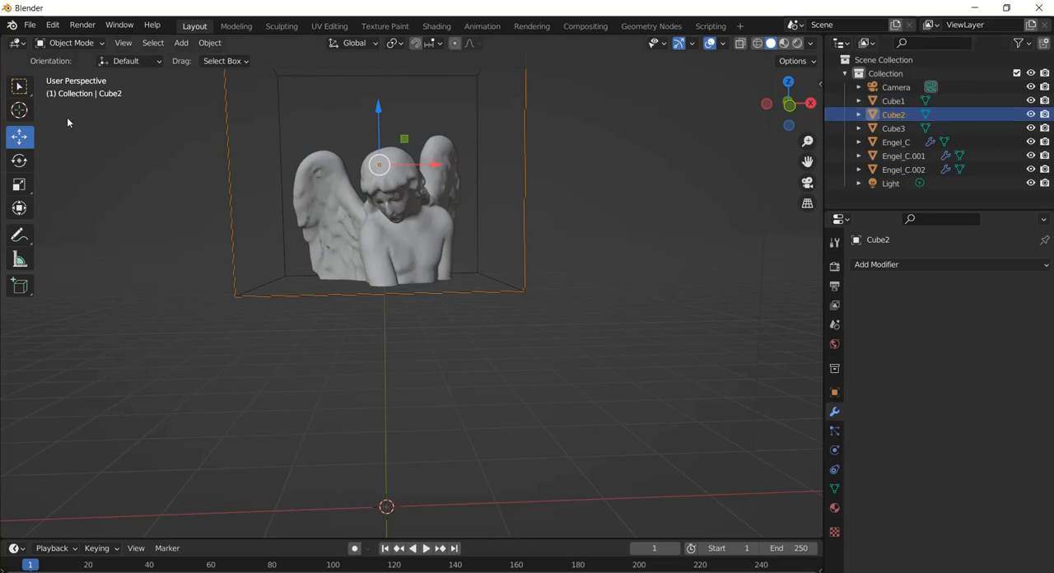
click(71, 45)
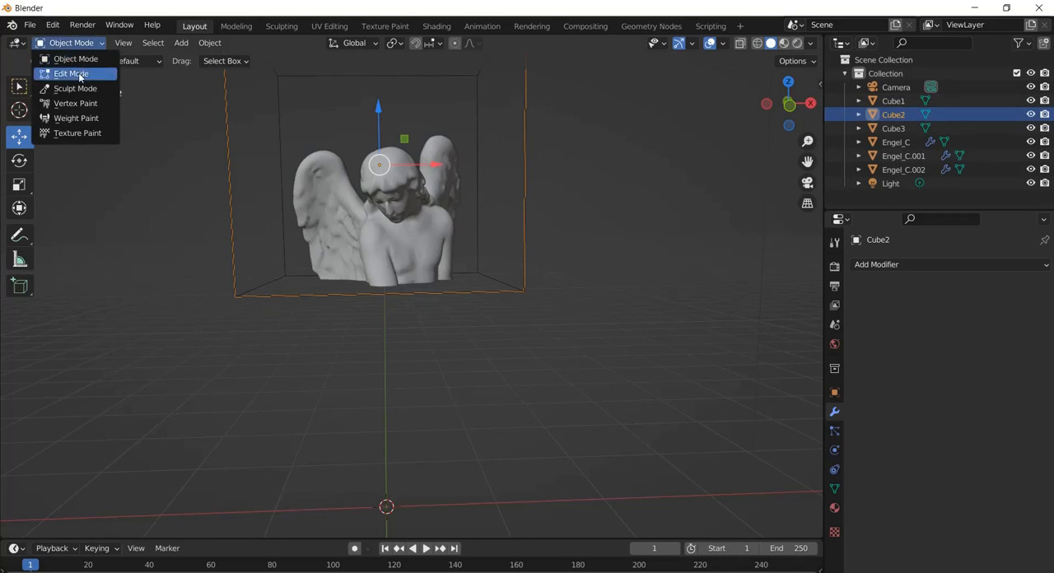
click(80, 74)
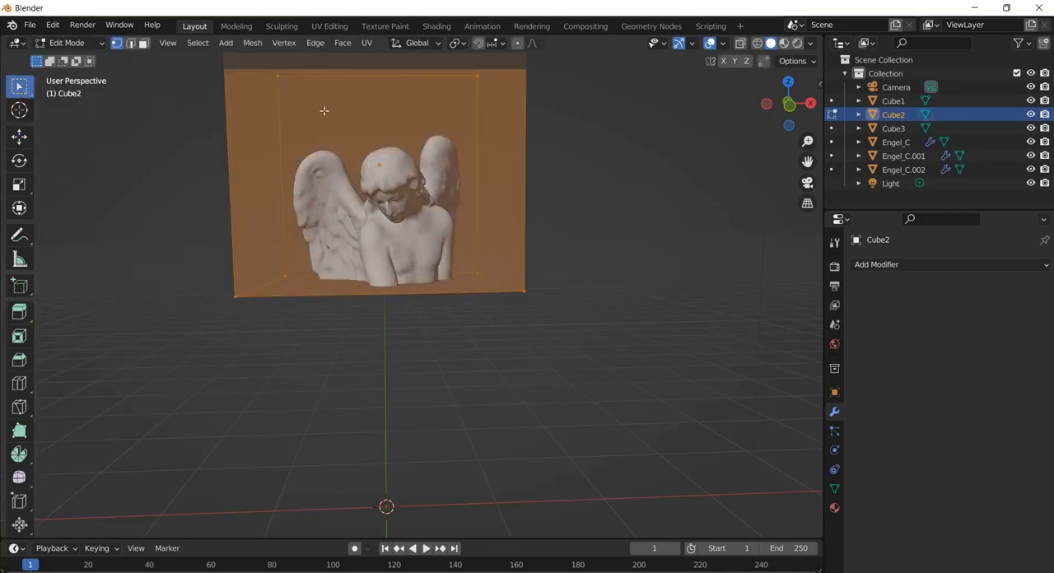
click(19, 136)
drag(379, 102, 402, 253)
drag(404, 280, 408, 294)
key(Tab)
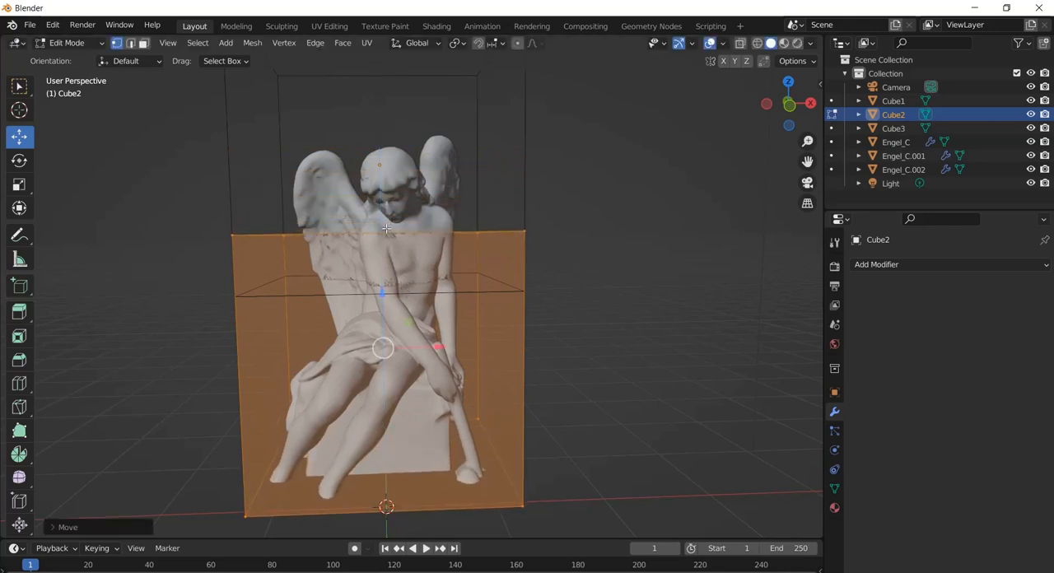
Scale Cube2's mesh down along the Z axis to a flatter box around the statue's lap and thighs
click(19, 184)
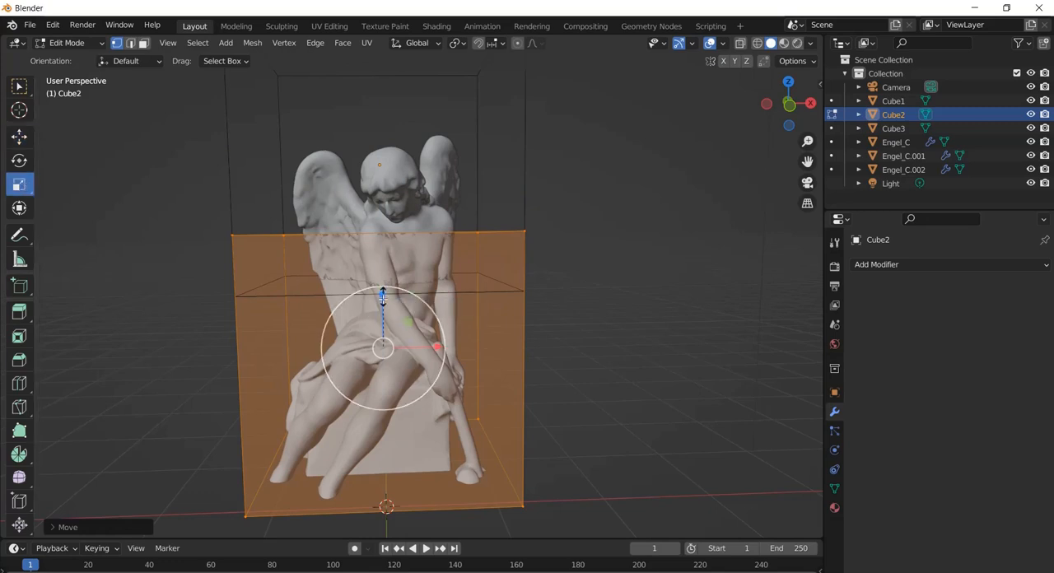
drag(382, 294, 393, 322)
key(Tab)
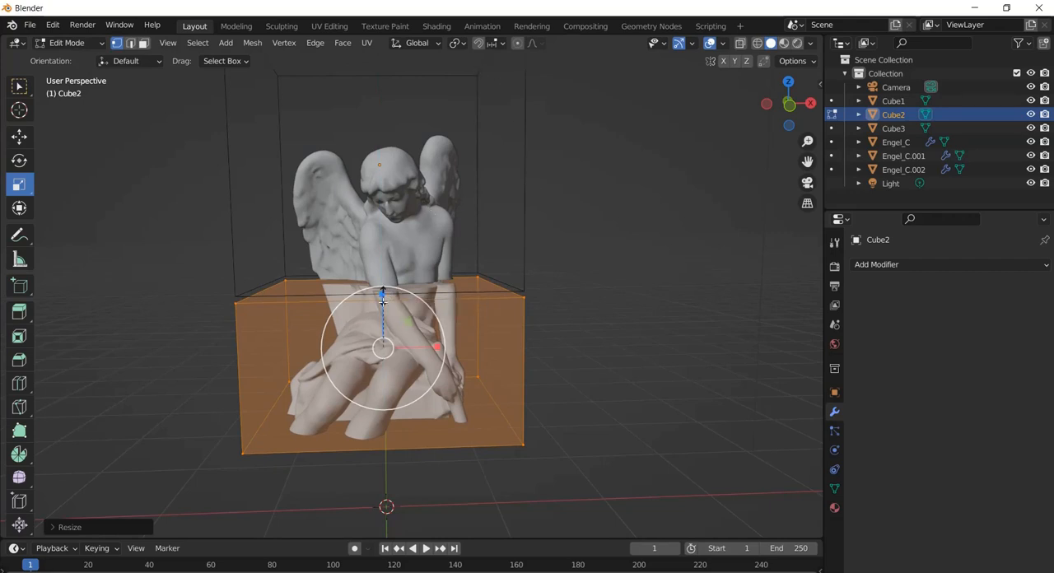
drag(384, 294, 384, 310)
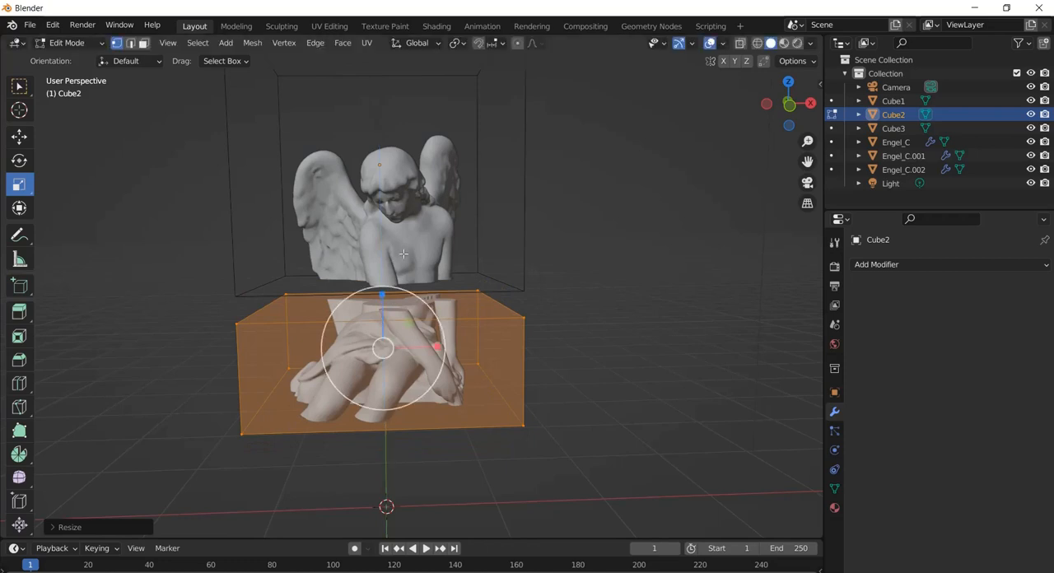
Raise Cube2's mesh along Z until its top face meets the bottom face of Cube1, closing the gap in the statue
click(19, 136)
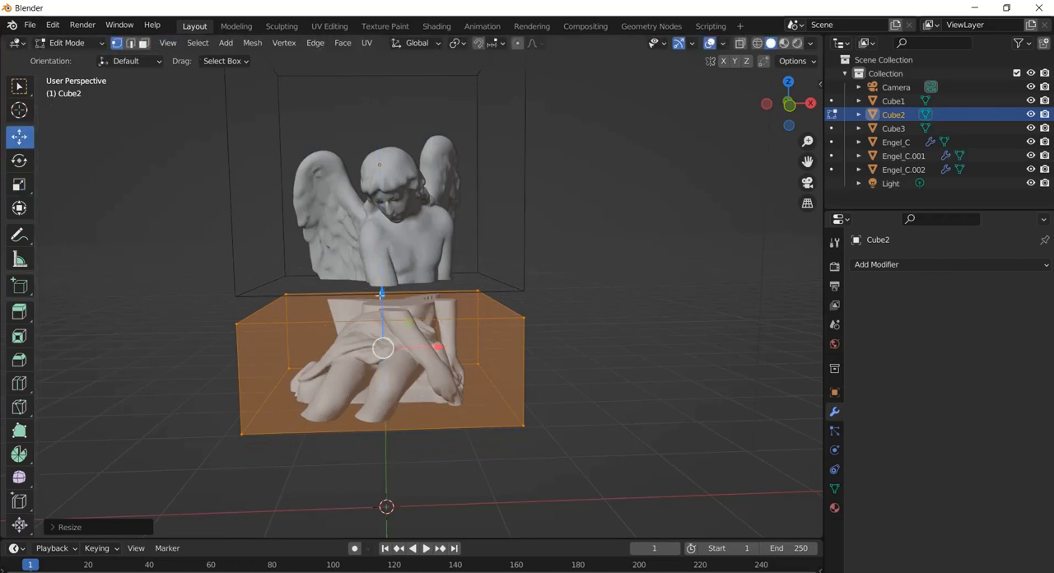
drag(381, 294, 376, 276)
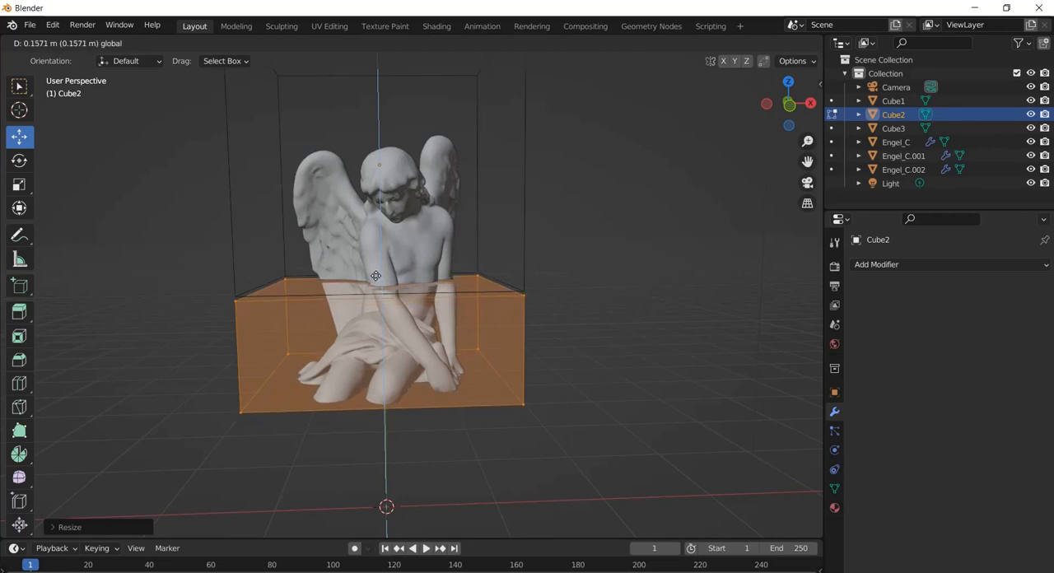
drag(376, 275, 375, 275)
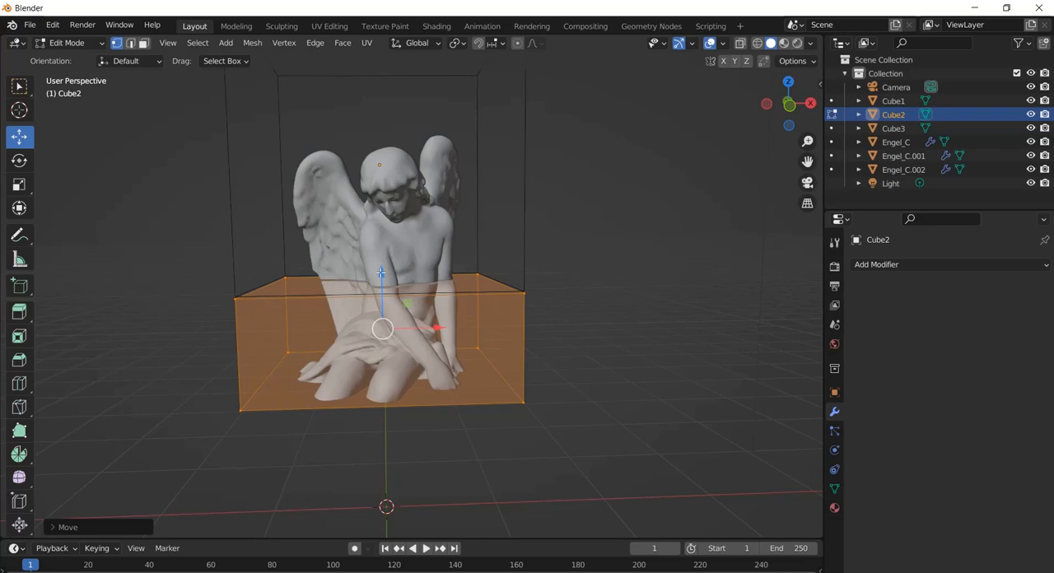
drag(381, 272, 380, 271)
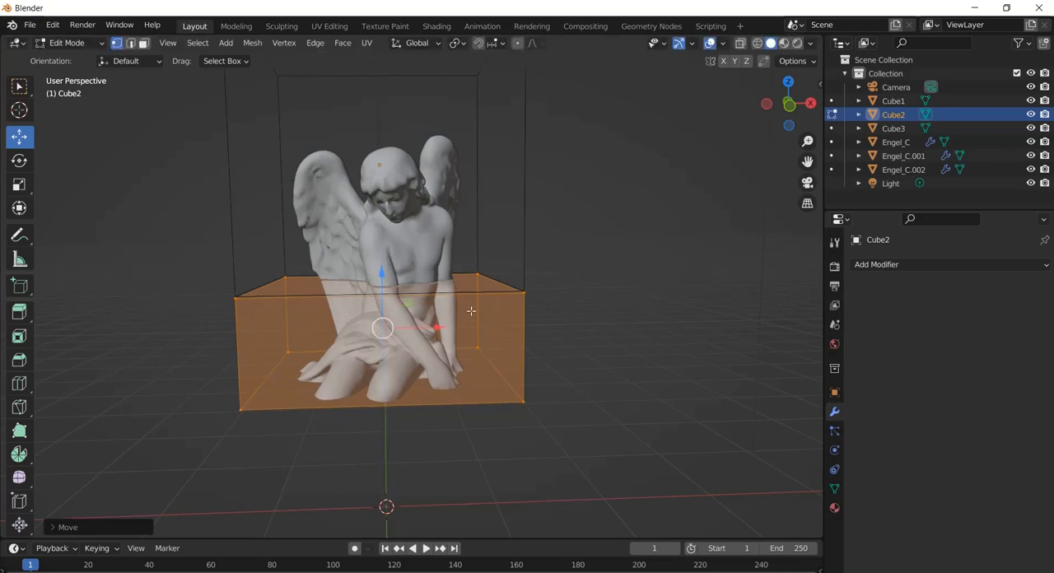
Leave Cube2's Edit Mode, then edit Cube3 and move its mesh straight down over the statue's legs and pedestal
click(894, 129)
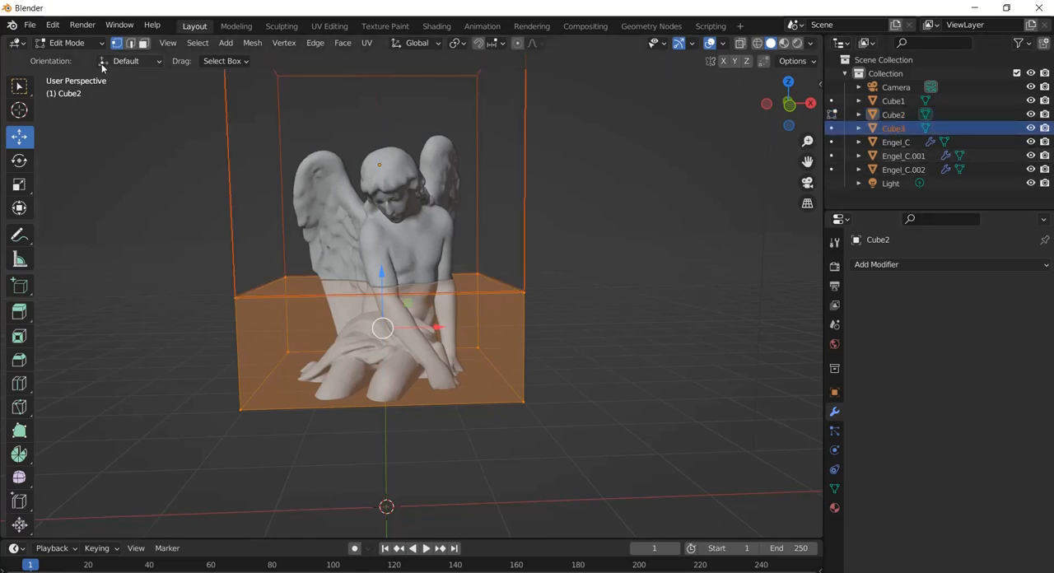
click(68, 43)
click(74, 59)
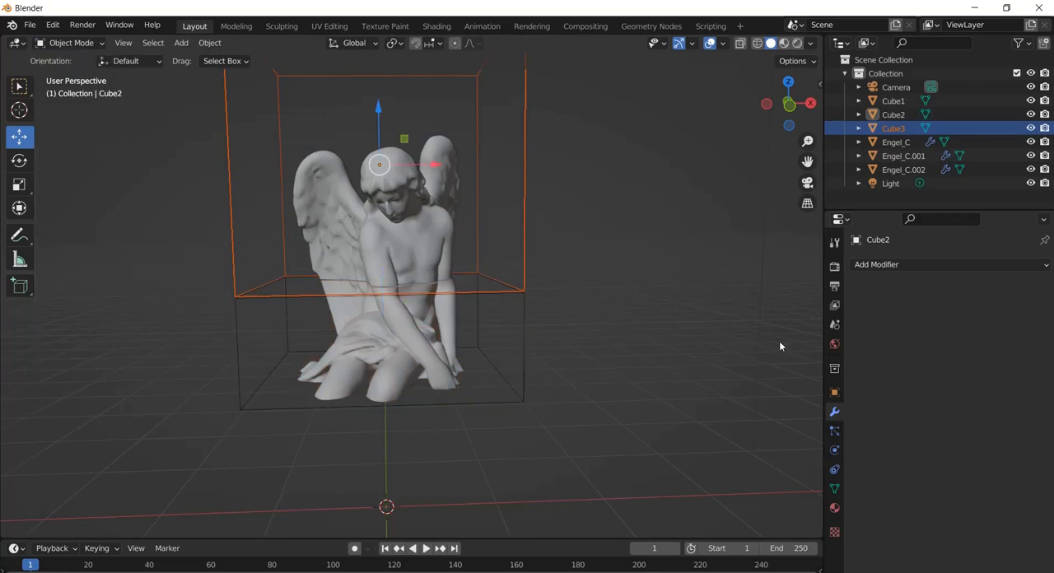
click(898, 128)
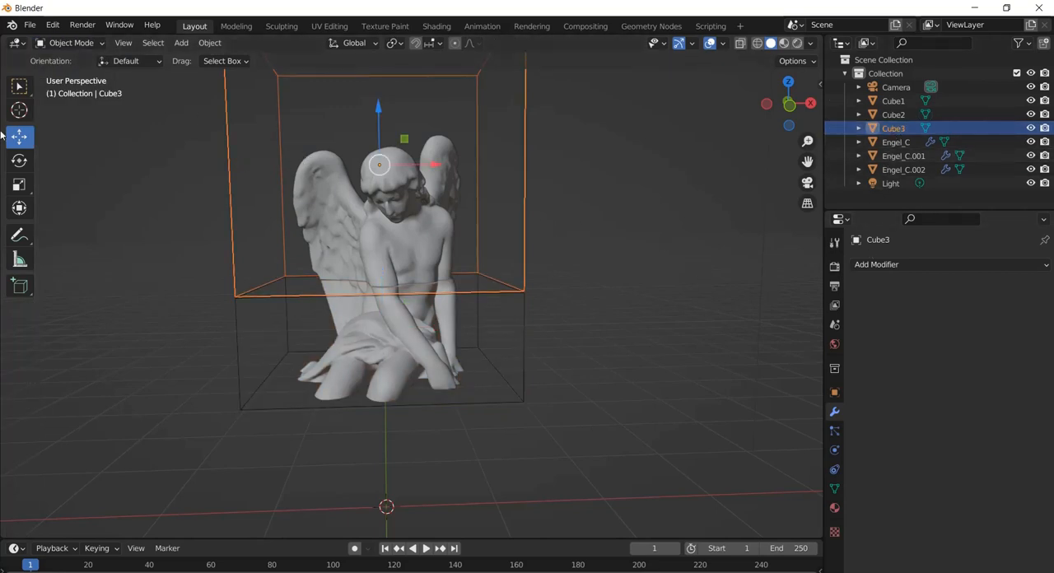
click(52, 43)
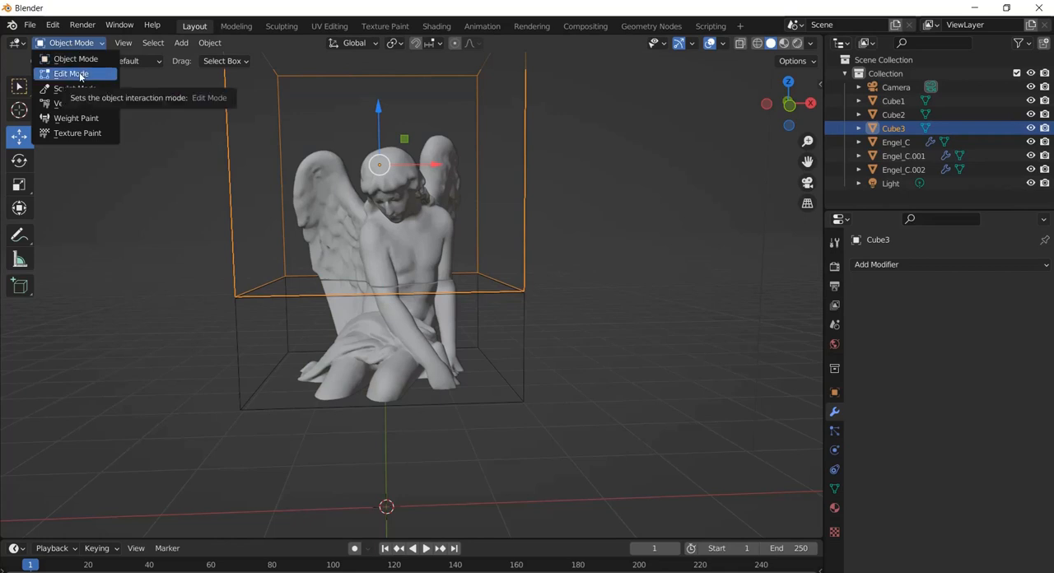
click(73, 74)
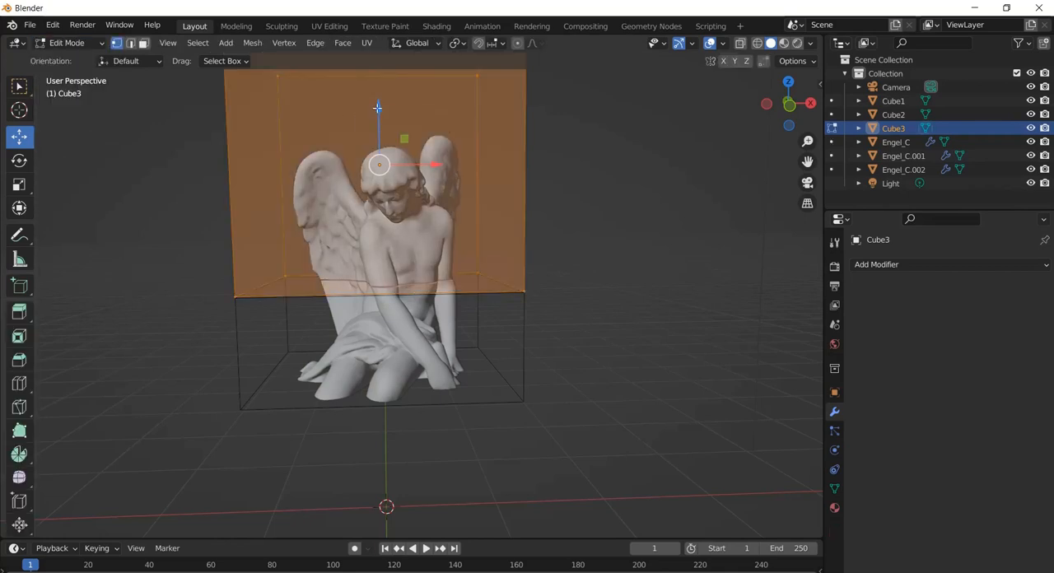
drag(377, 107, 418, 376)
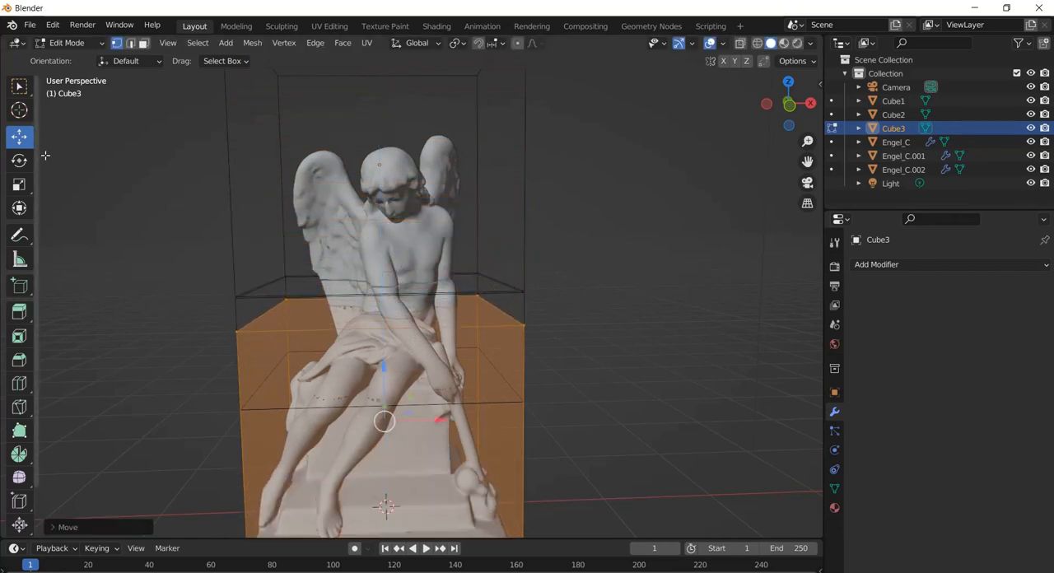
Scale Cube3's mesh along the Z axis, keeping it tall enough to enclose the lower legs and entire pedestal
click(21, 184)
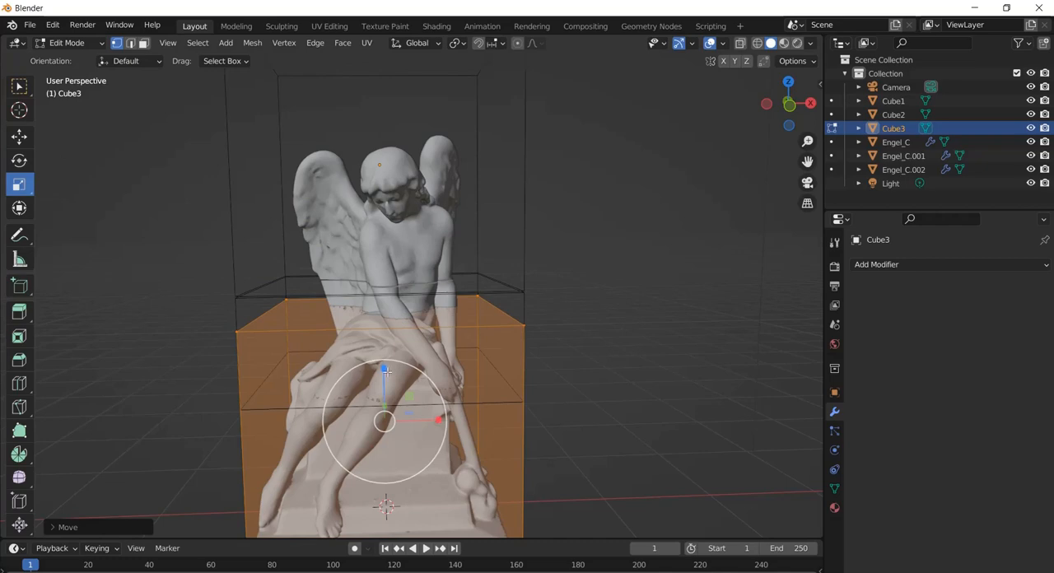
mouse_move(384, 398)
mouse_down()
mouse_move(385, 416)
mouse_move(387, 401)
mouse_up()
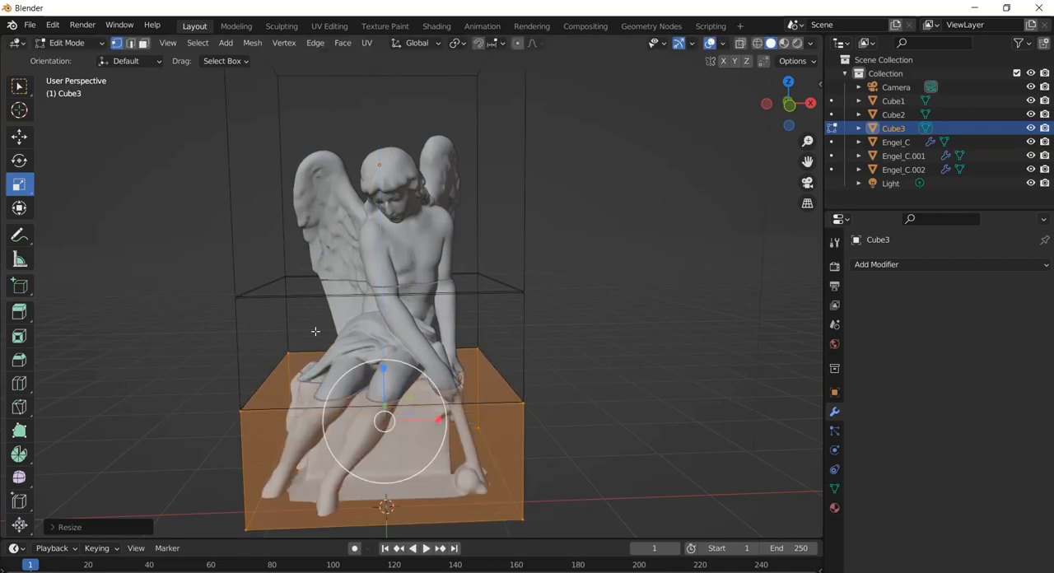
drag(383, 366, 381, 309)
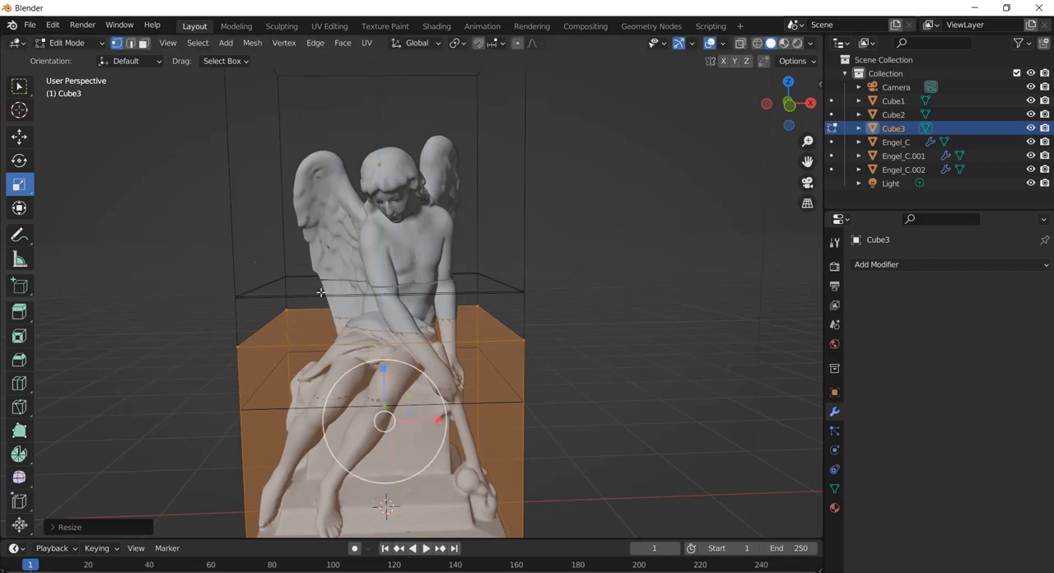
Lower Cube3's mesh along Z until its top face meets the bottom face of Cube2
click(19, 136)
drag(808, 163, 809, 66)
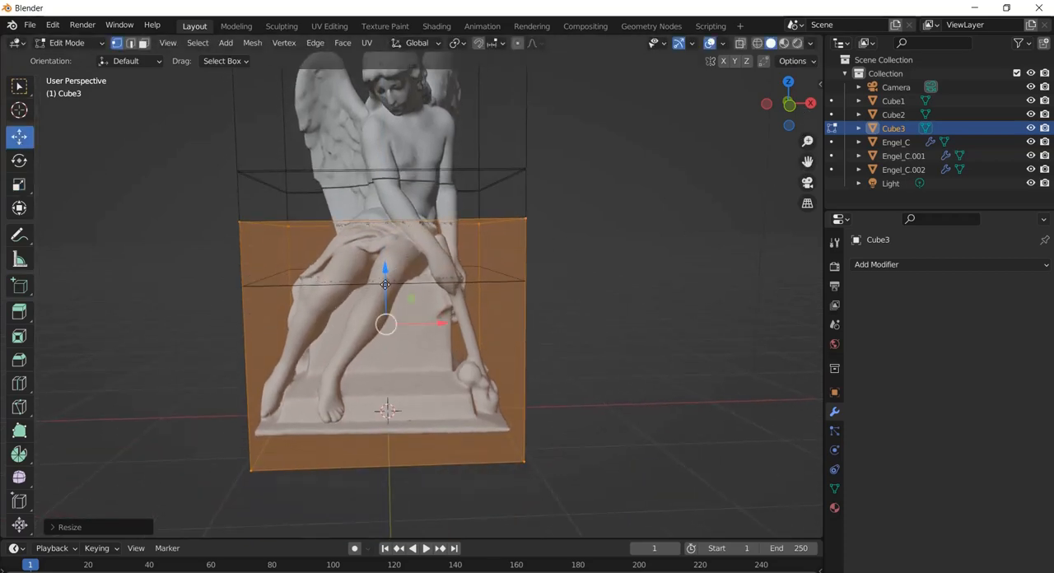
drag(386, 284, 400, 323)
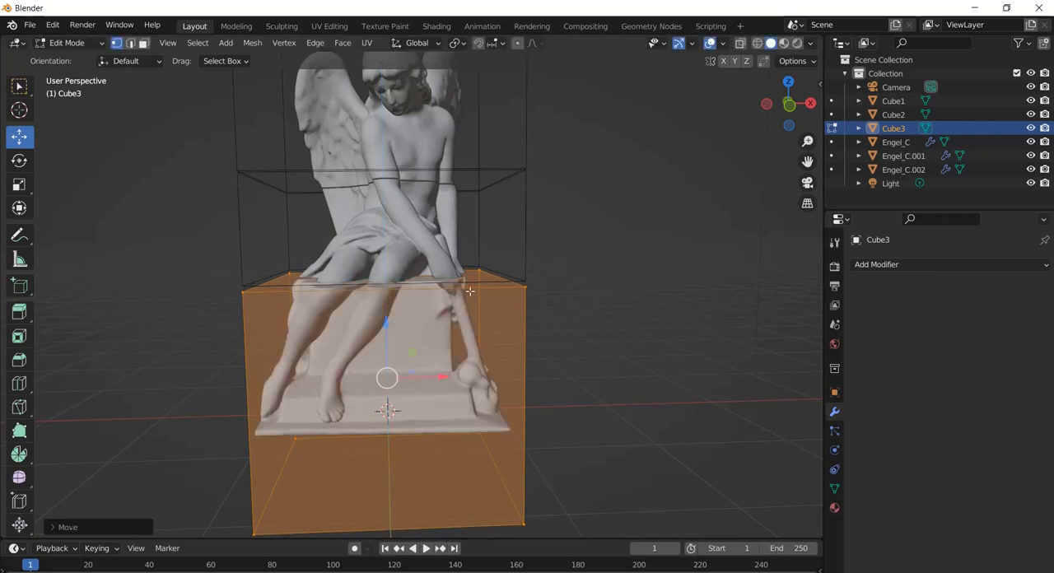
Widen Cube3's mesh along the X axis so it extends past both sides of the pedestal, and return to Object Mode
middle_drag(458, 275, 430, 283)
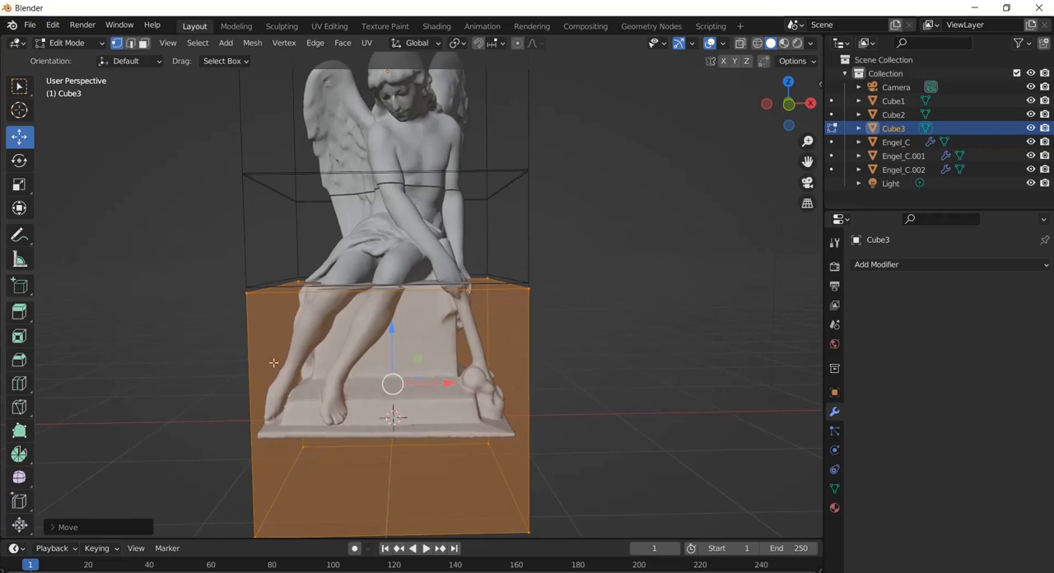
click(20, 184)
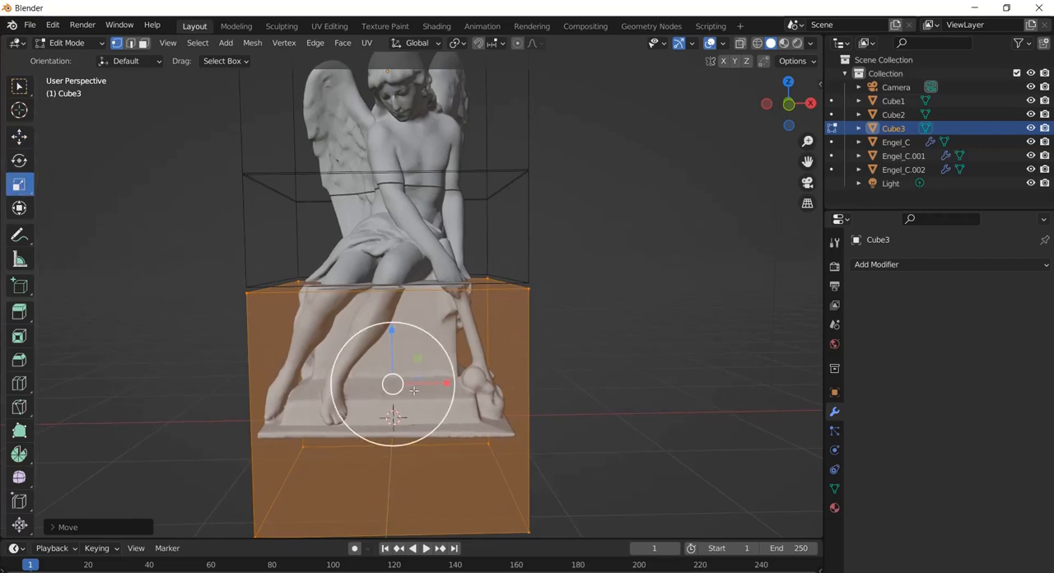
drag(447, 384, 474, 387)
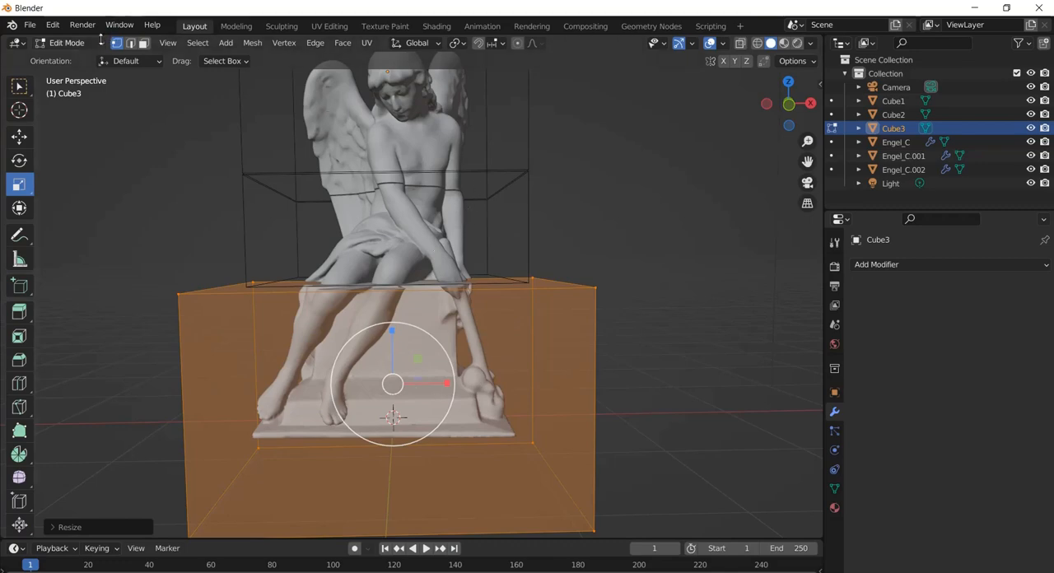
click(75, 43)
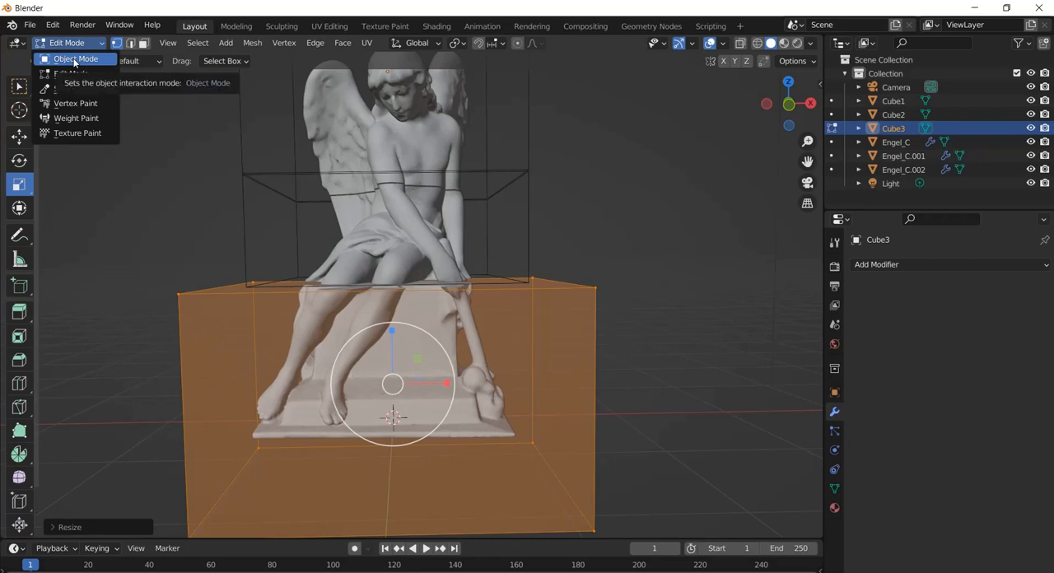
click(74, 60)
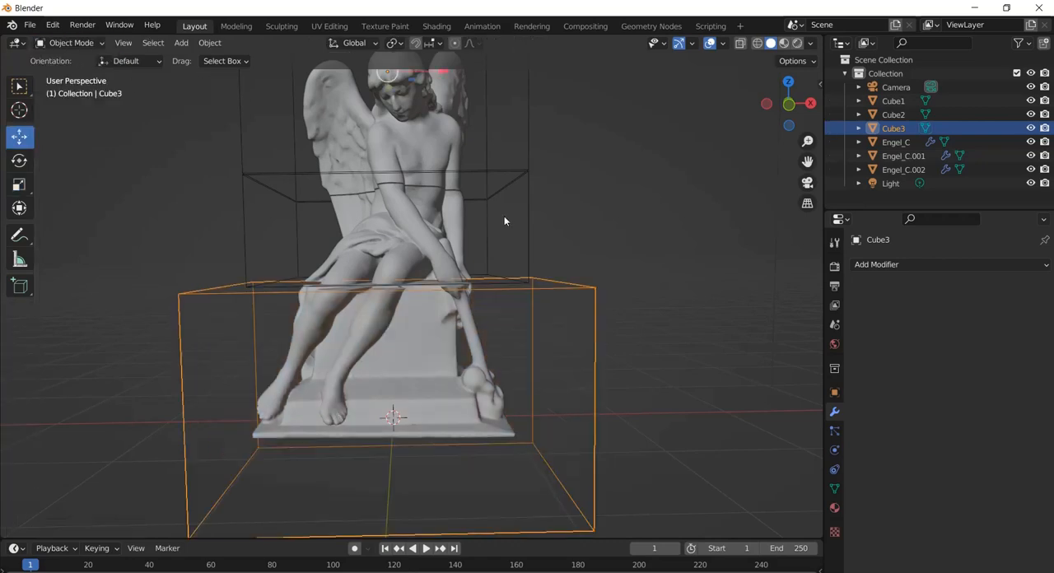
Enlarge the timeline area and move the current frame to 250 with the upper statue part, Engel_C, selected
mouse_move(391, 122)
middle_down()
mouse_move(555, 135)
mouse_move(433, 141)
mouse_move(149, 118)
mouse_move(252, 160)
mouse_move(436, 141)
mouse_move(381, 124)
mouse_move(390, 133)
middle_up()
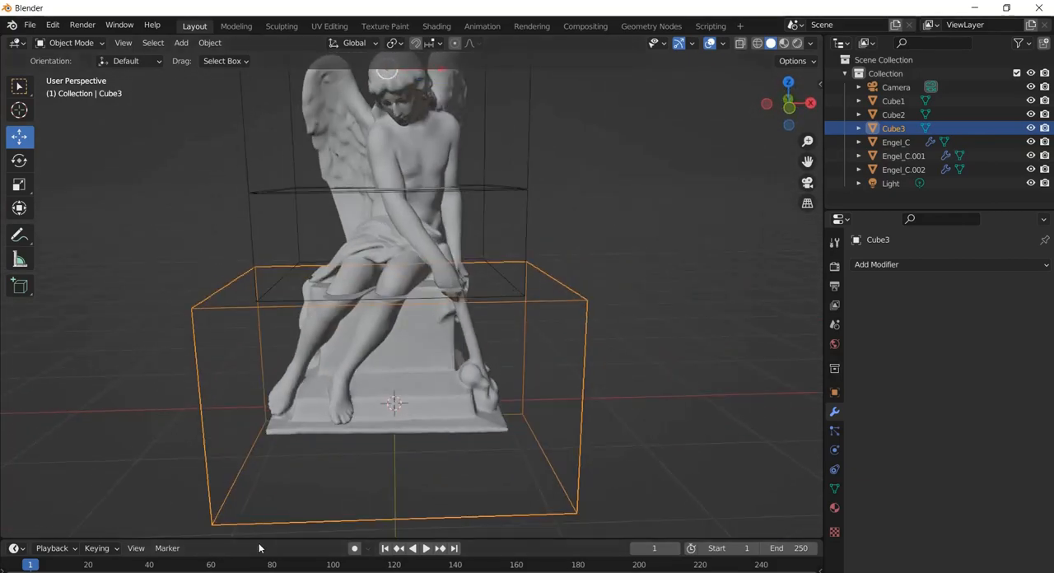
drag(262, 539, 277, 418)
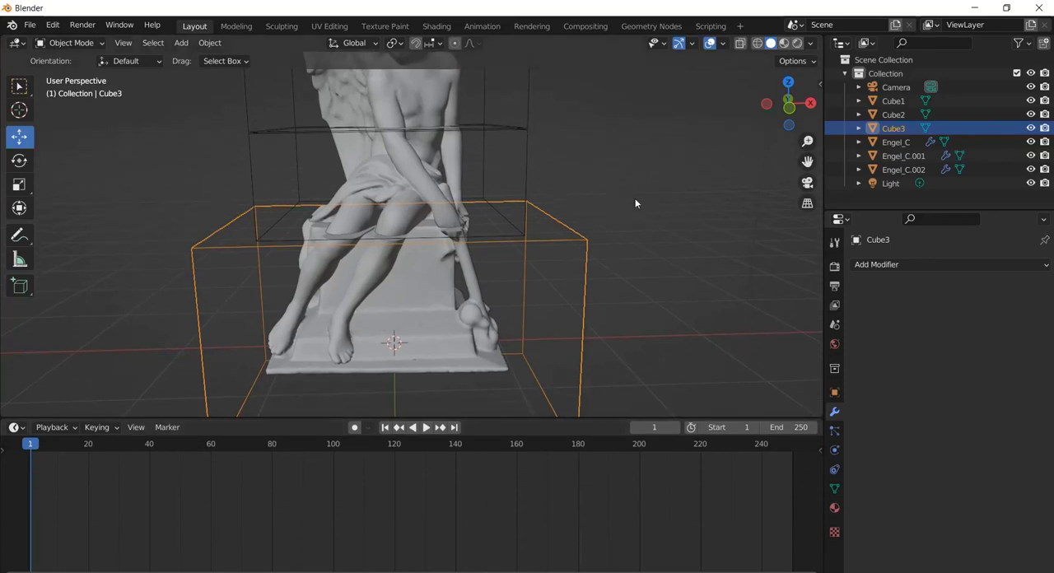
scroll(659, 198, down, 5)
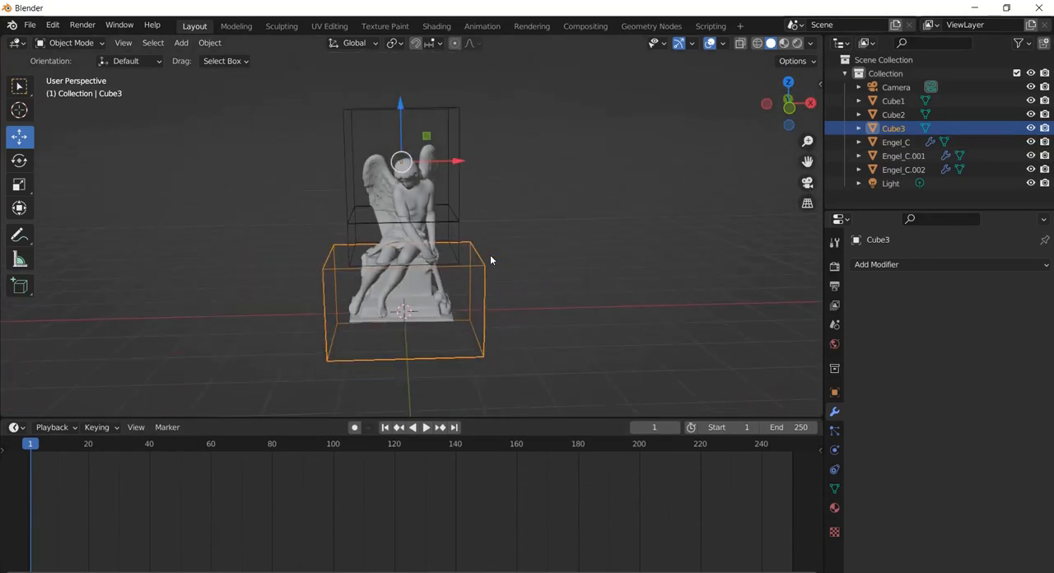
scroll(491, 261, up, 2)
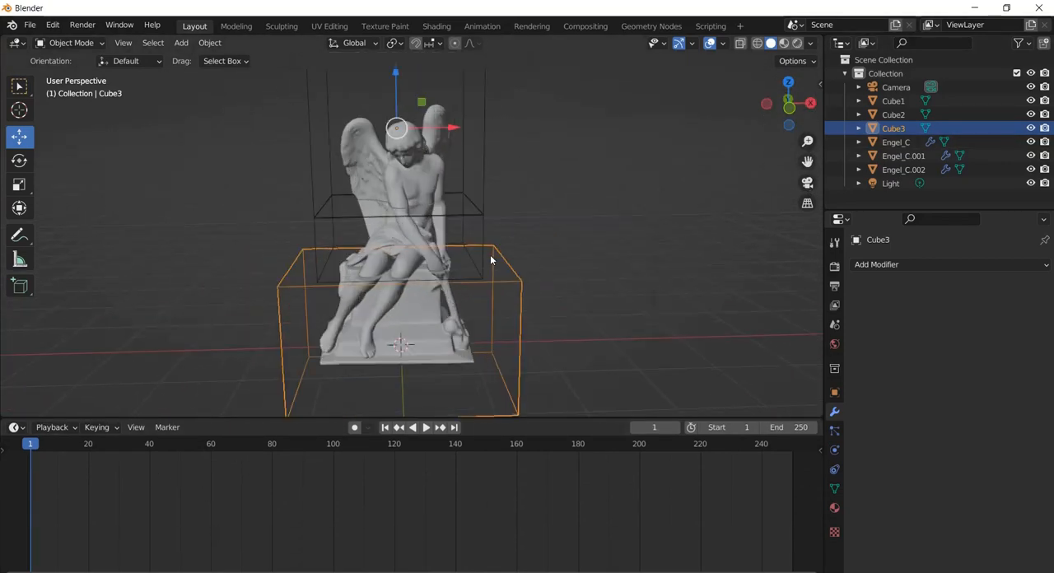
click(404, 175)
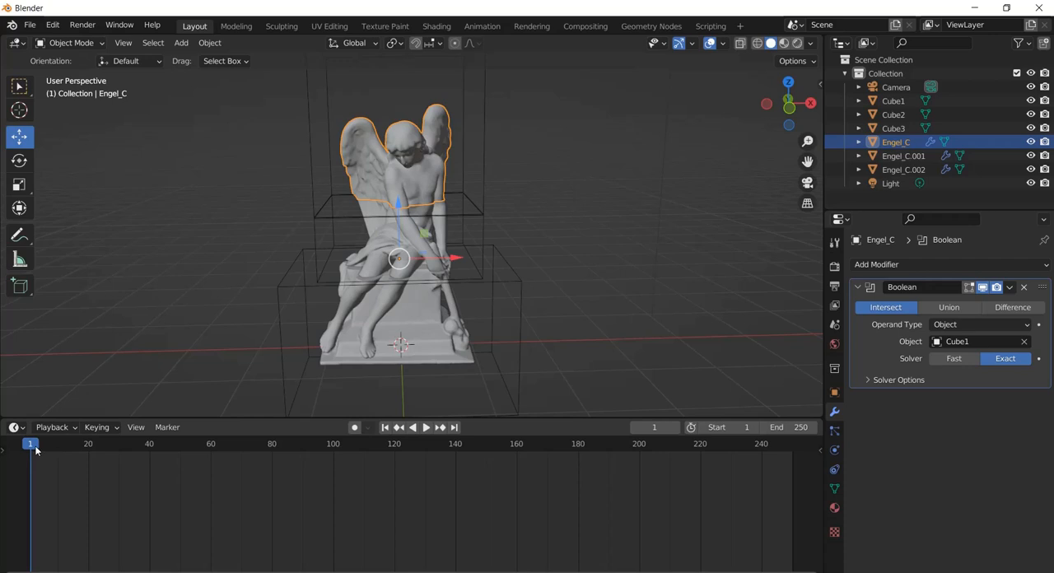
drag(35, 450, 793, 460)
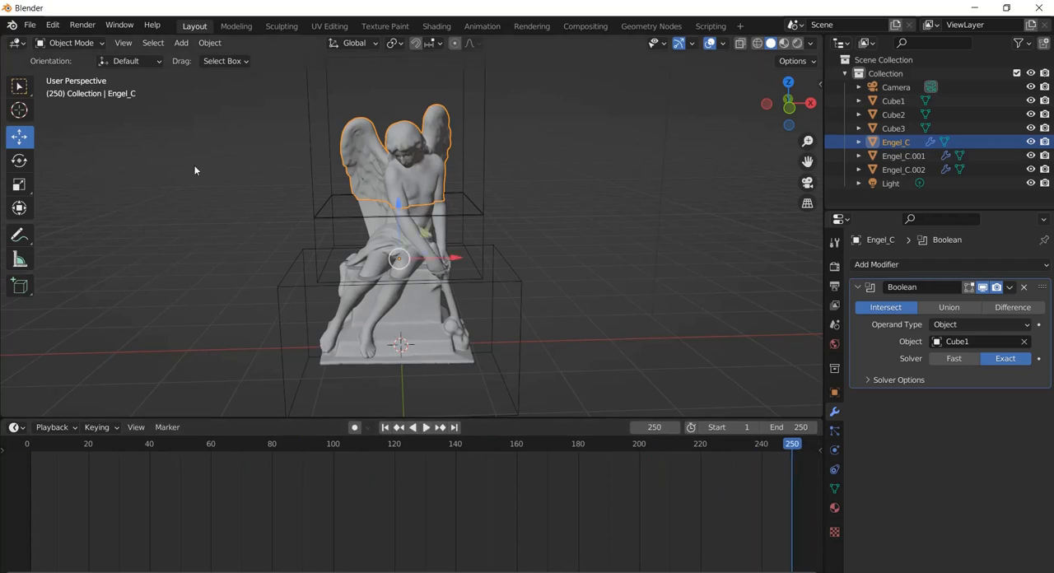
Insert a Rotation keyframe for Engel_C at frame 250 and return to frame 1
key(i)
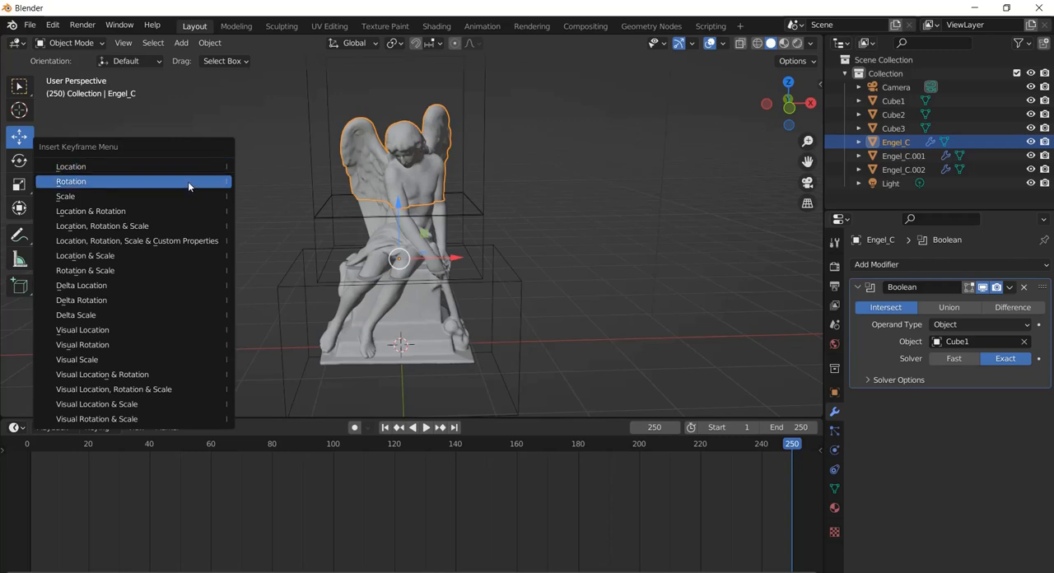
click(188, 182)
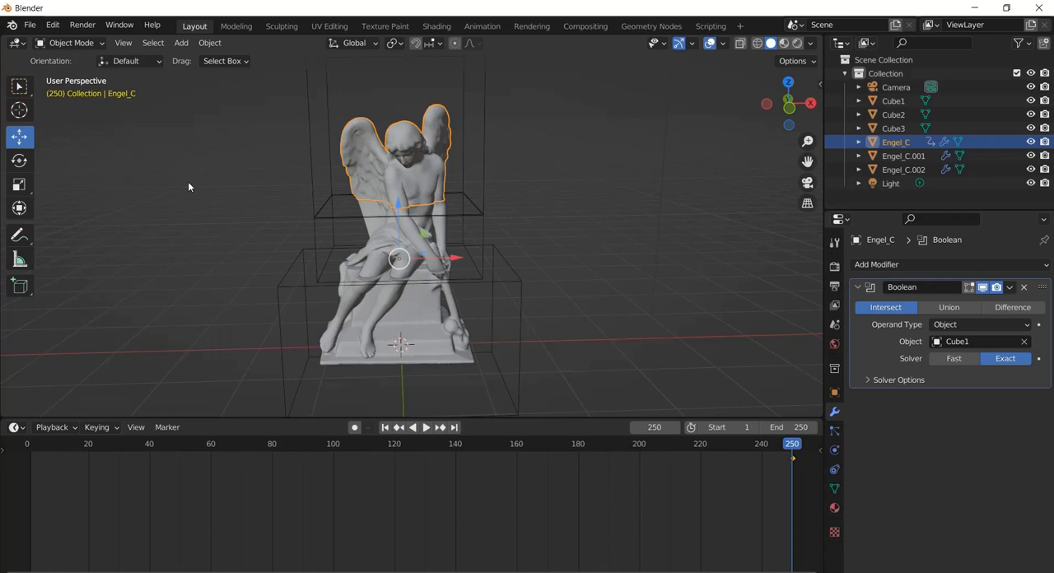
click(386, 429)
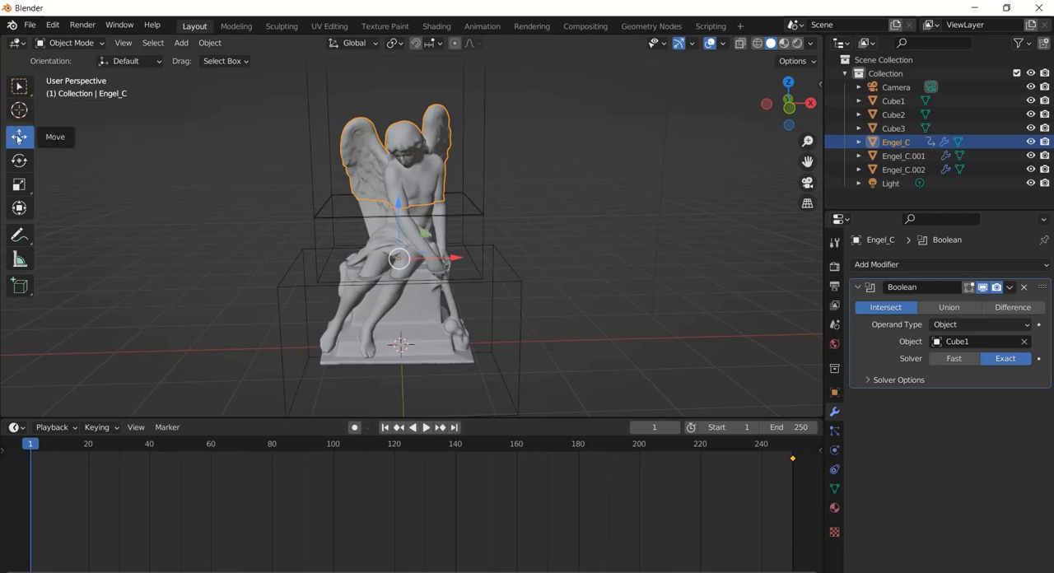
Rotate Engel_C about the Z axis until its wings face the front, and insert a Rotation keyframe at frame 1
click(21, 163)
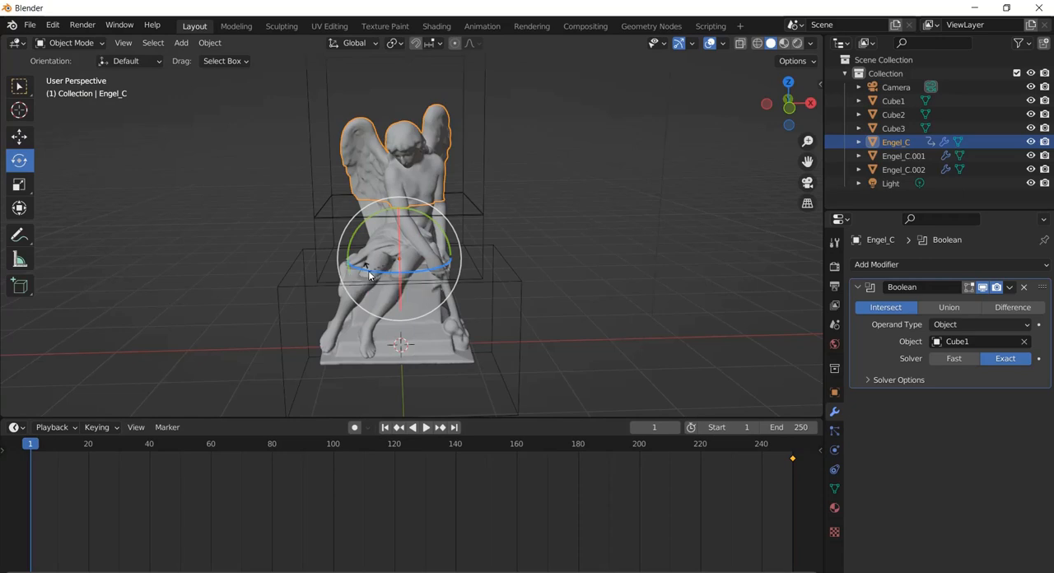
drag(367, 272, 401, 283)
drag(415, 285, 429, 216)
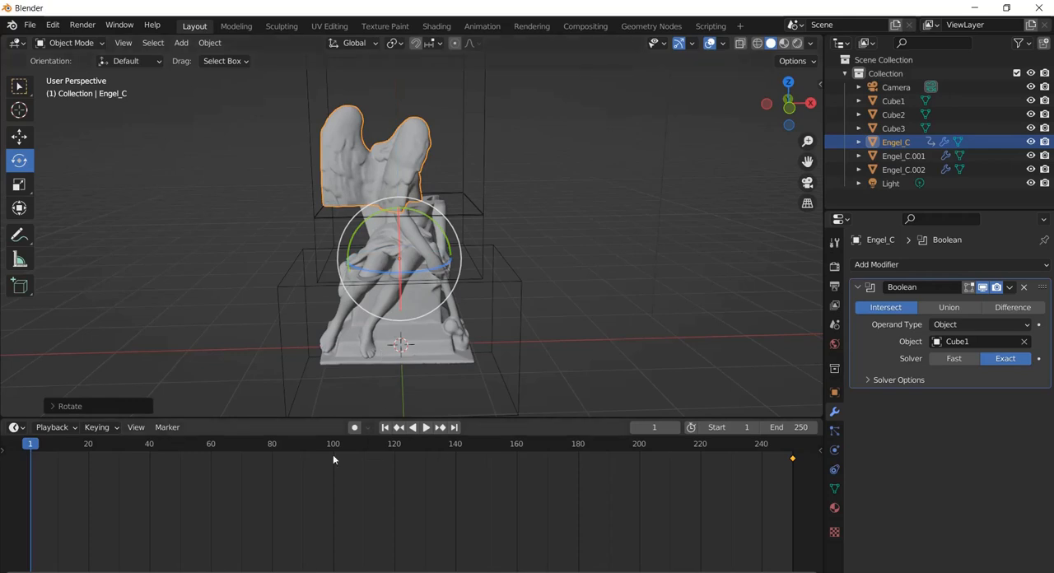
key(i)
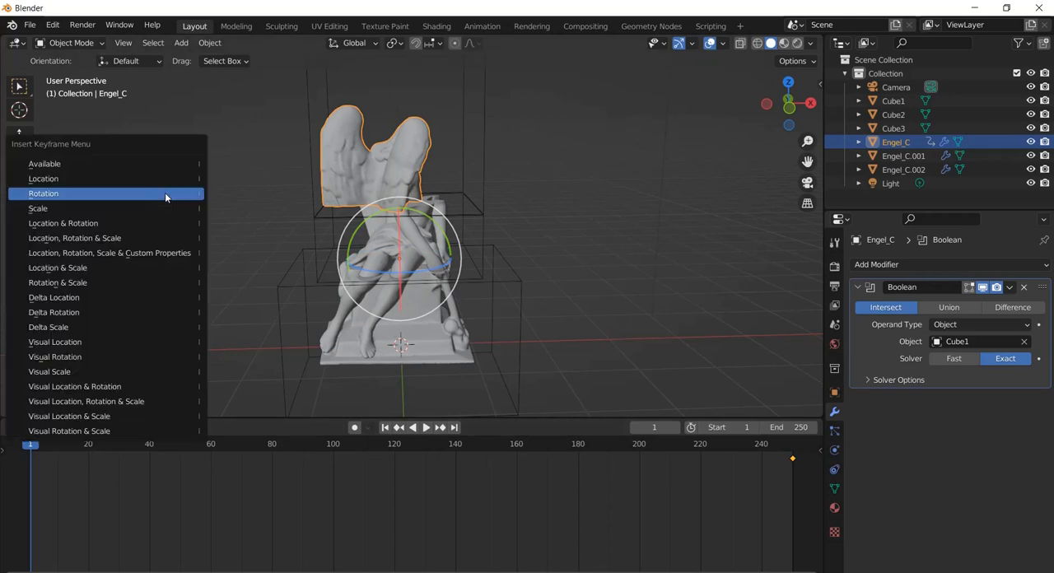
click(165, 193)
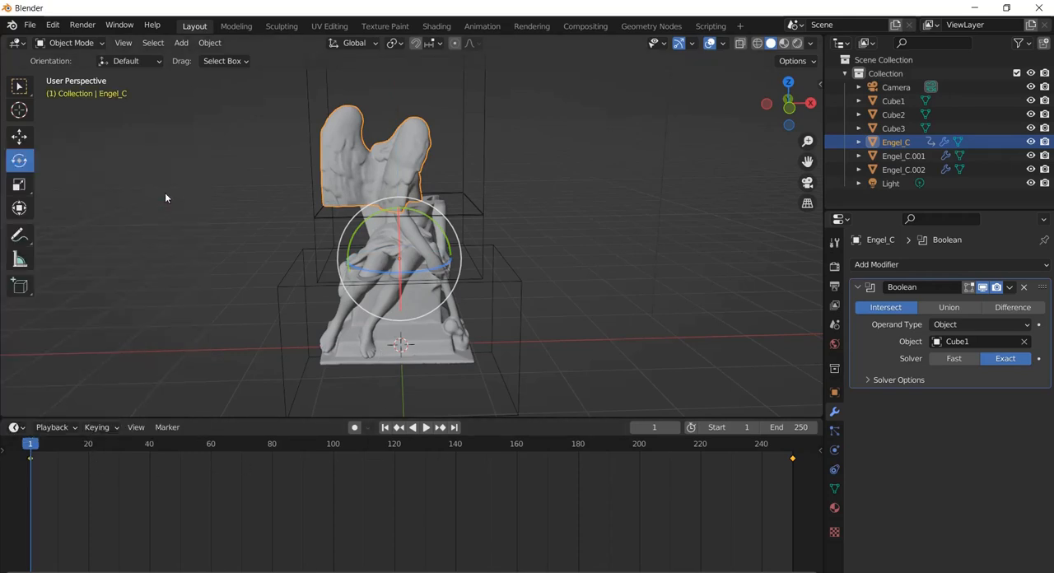
Preview Engel_C's turn by playing briefly and checking frames 147, 179 and 201, and return to frame 1
click(426, 428)
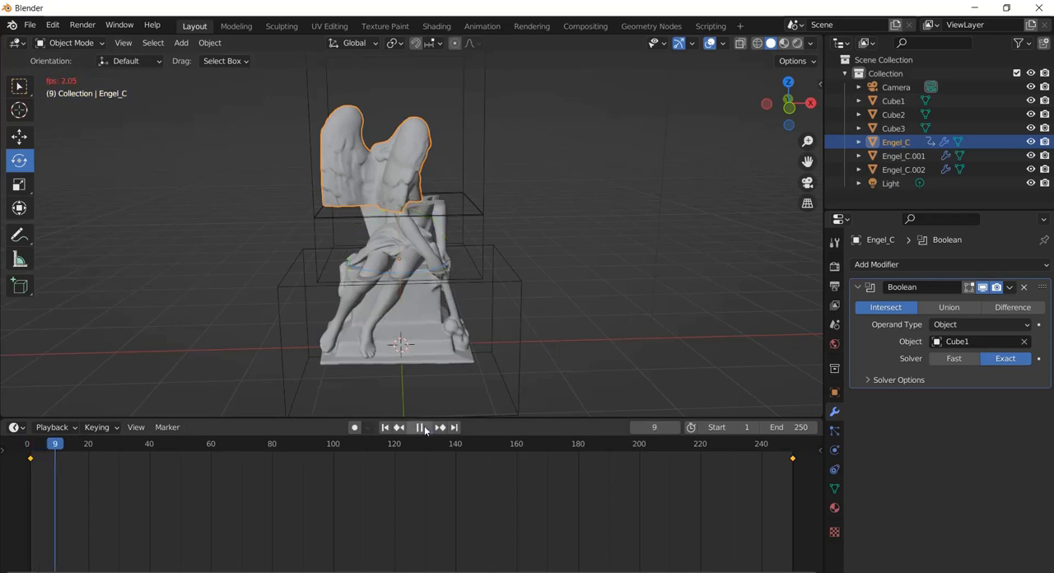
click(478, 443)
key(space)
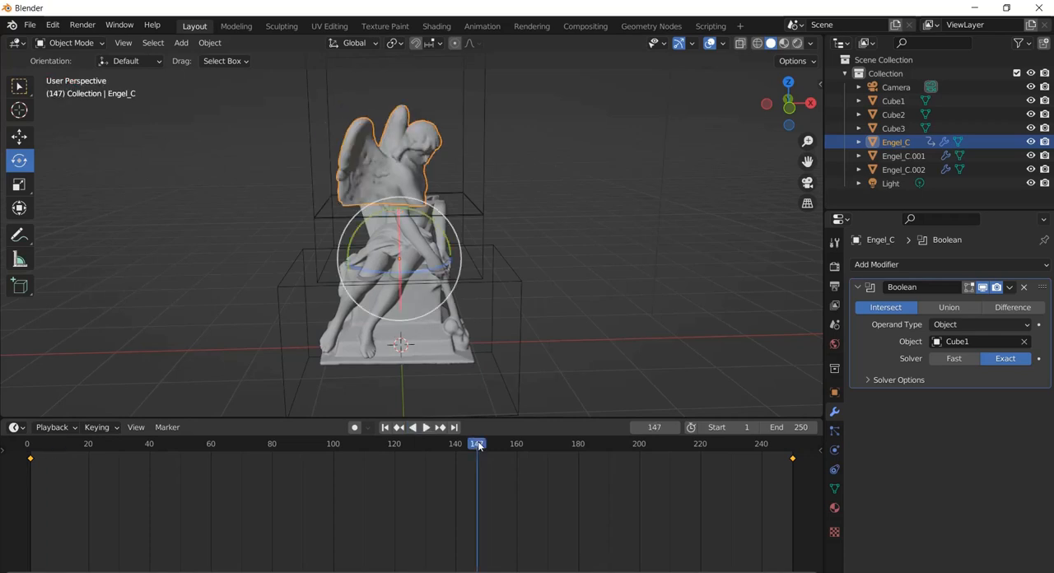
click(576, 445)
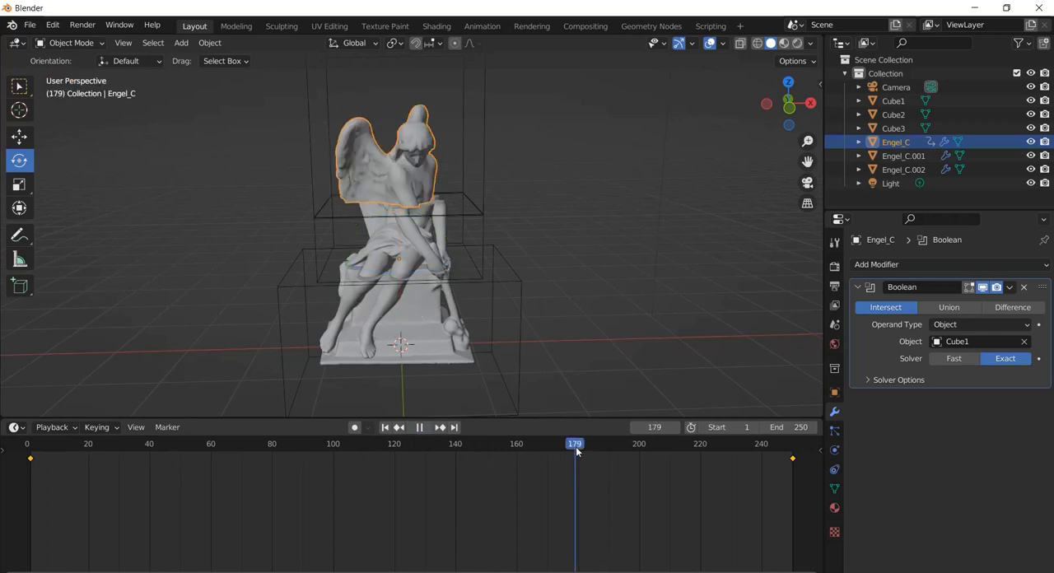
click(641, 444)
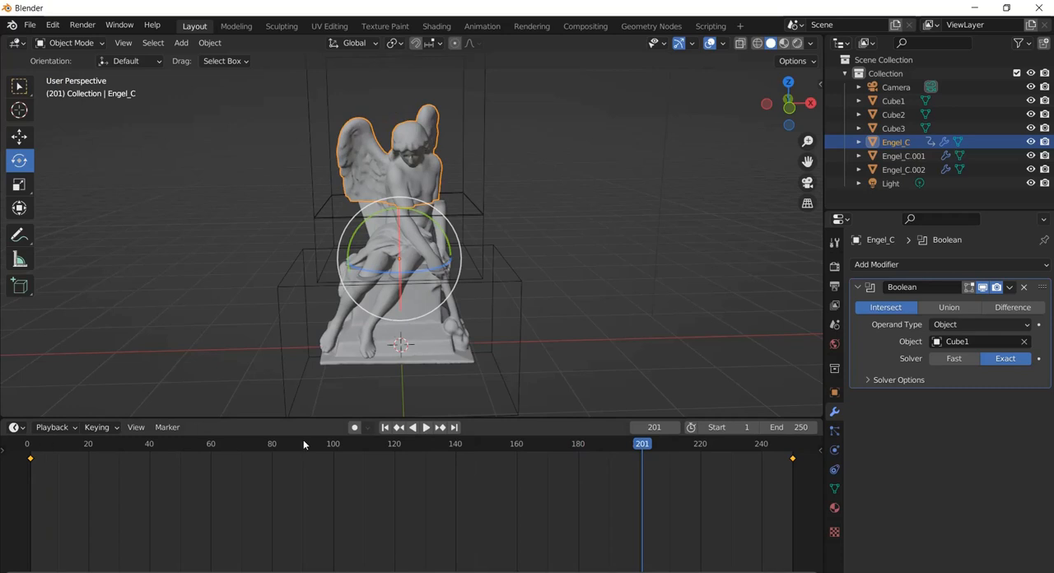
click(385, 425)
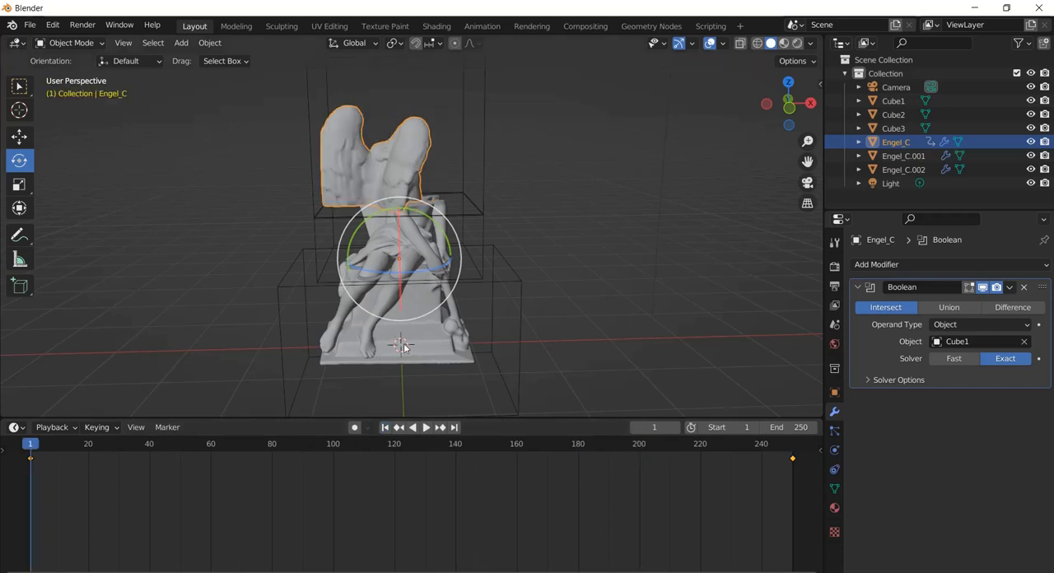
Insert a Rotation keyframe at frame 250 for the middle statue part, Engel_C.001, in its original orientation
click(904, 155)
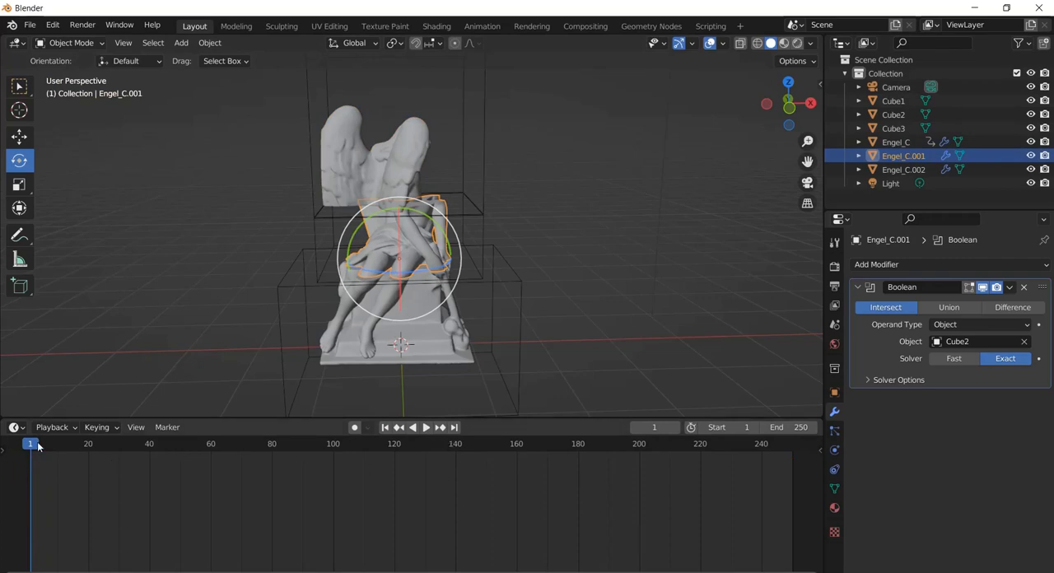
key(space)
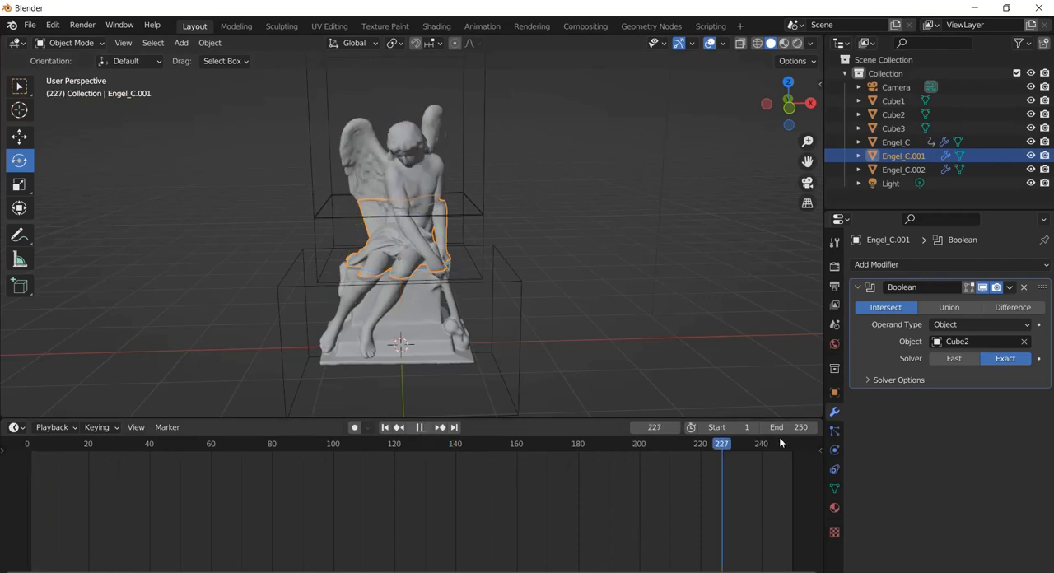
key(space)
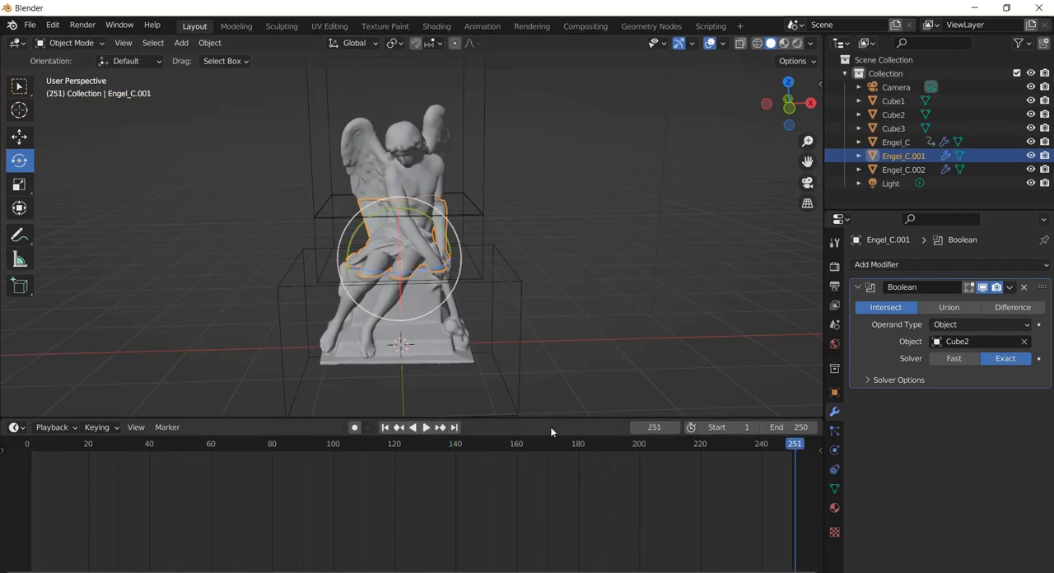
click(454, 427)
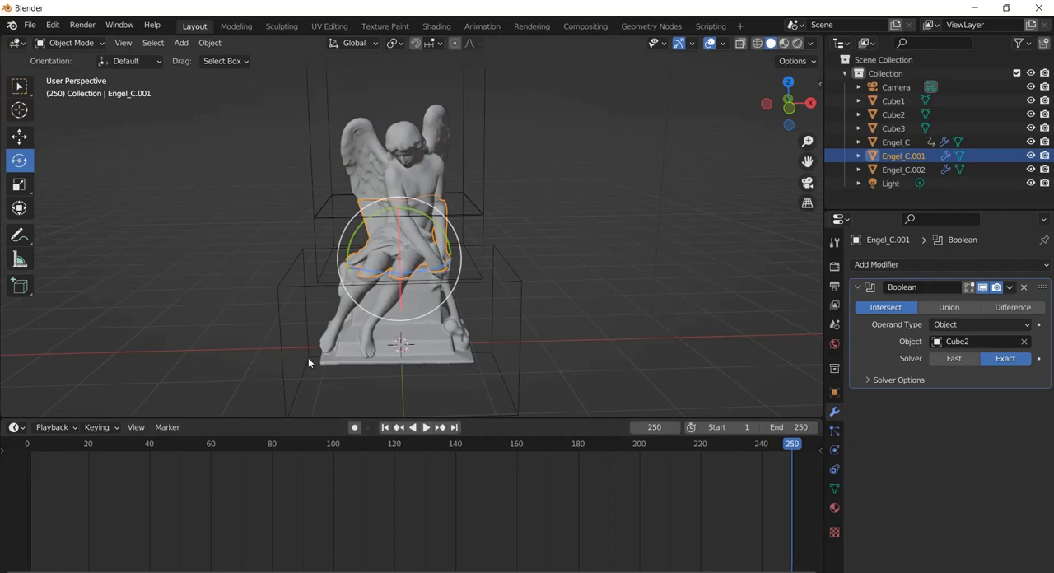
key(i)
click(172, 222)
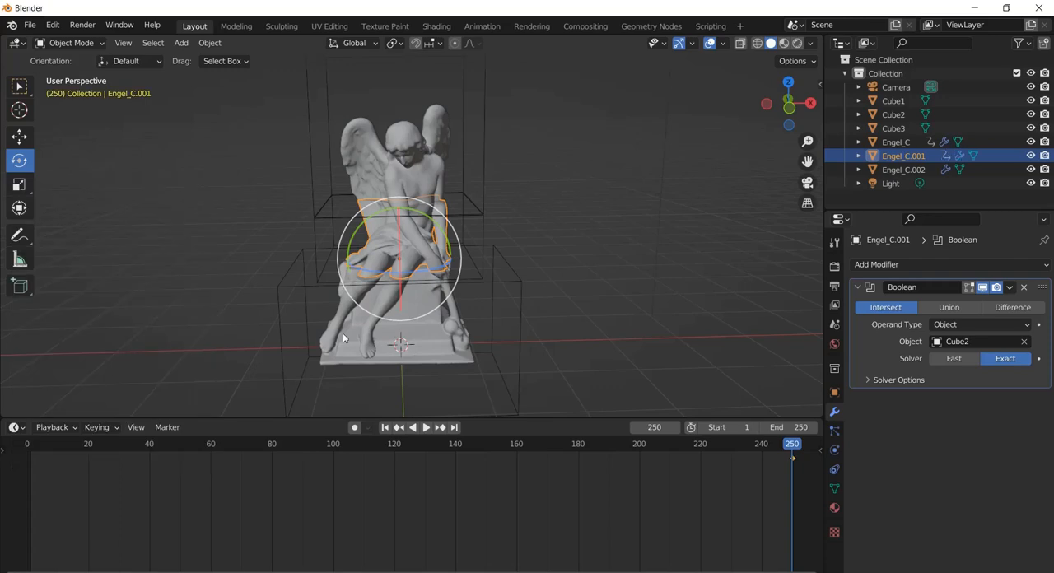
At frame 1, rotate Engel_C.001 about the Z axis, opposite to the upper part, and insert a Rotation keyframe
click(385, 428)
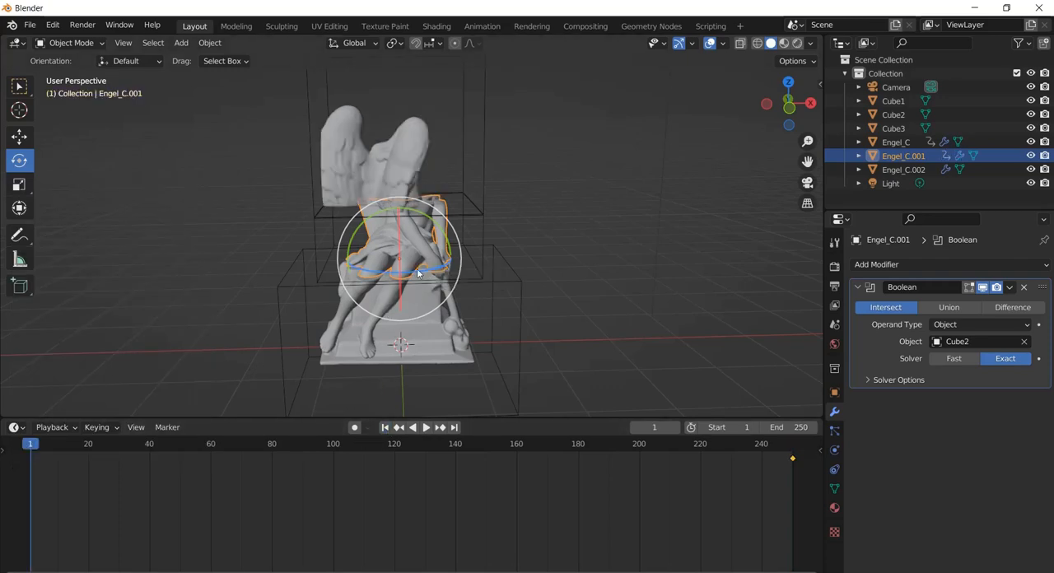
drag(418, 272, 390, 266)
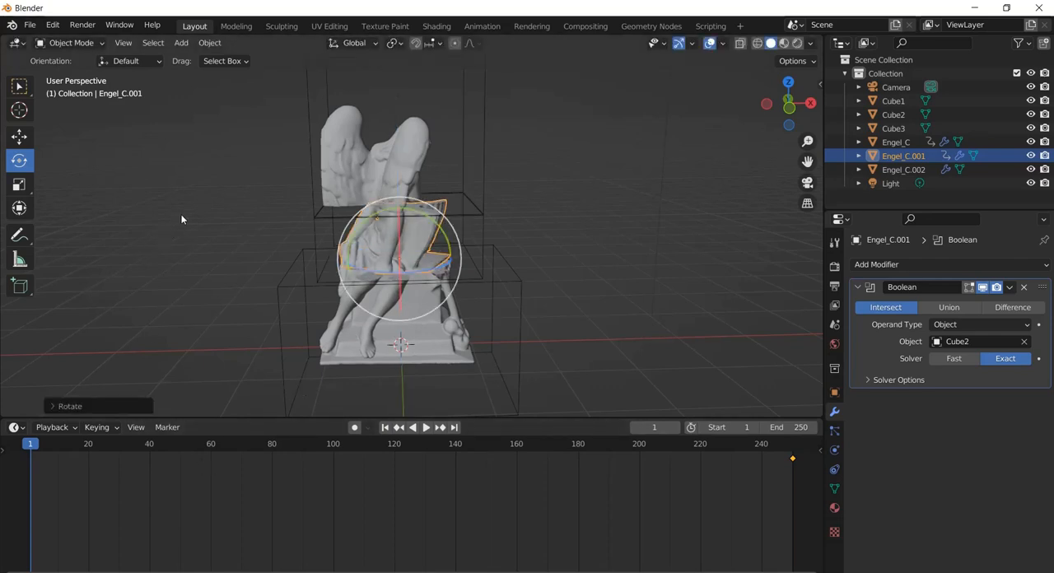
key(i)
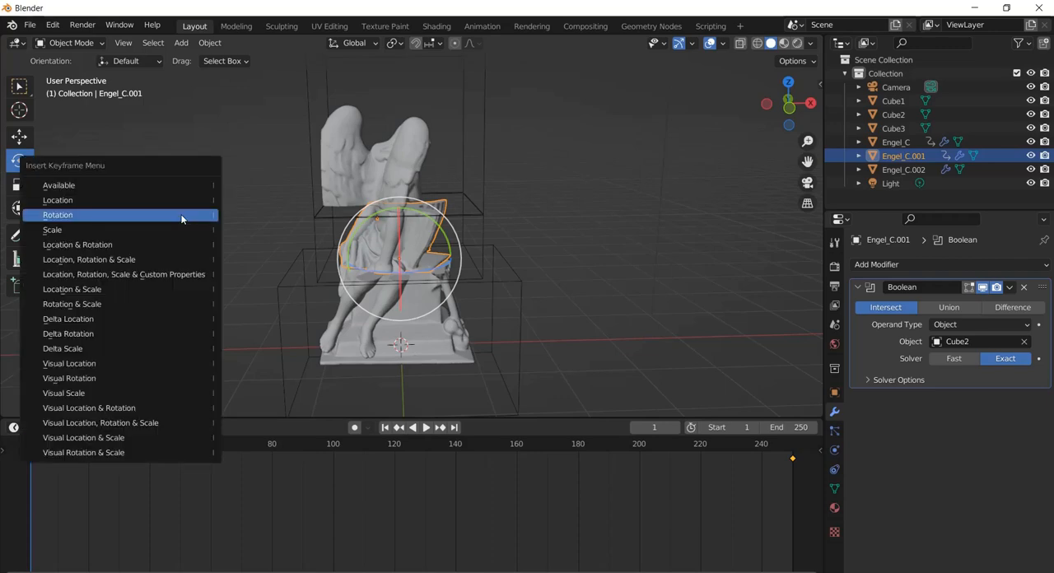
click(182, 218)
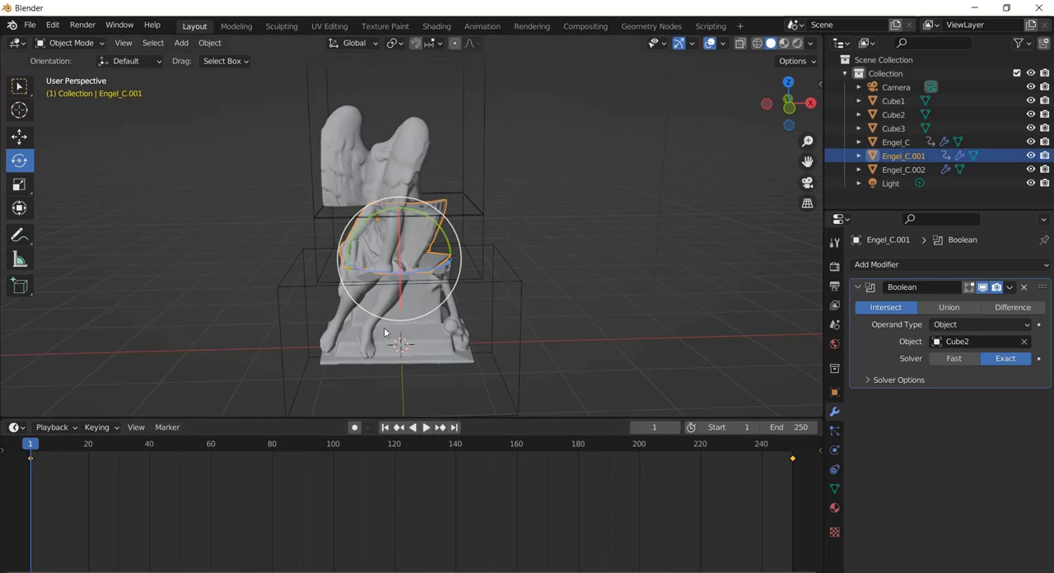
Insert a Rotation keyframe at frame 250 for the lower statue part, Engel_C.002, in its original orientation
click(886, 170)
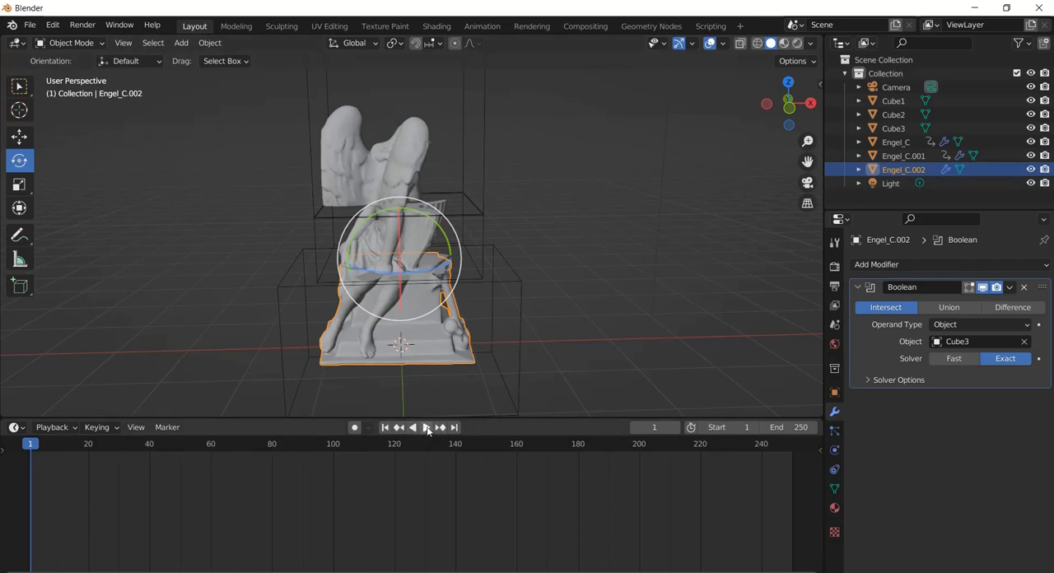
click(455, 427)
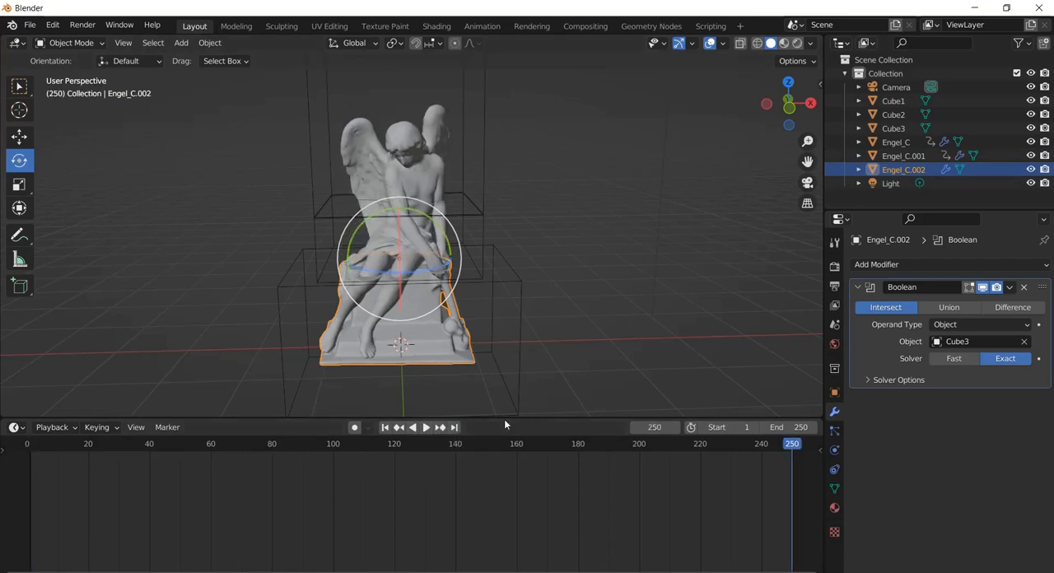
key(i)
click(128, 195)
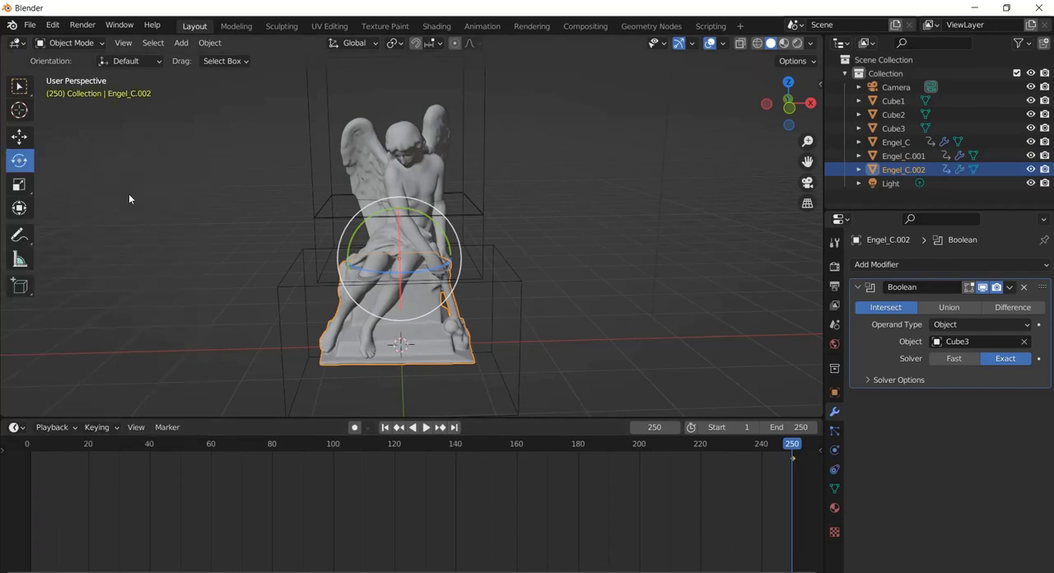
At frame 1, rotate Engel_C.002 about the Z axis so the legs swing toward the pedestal's right side, and insert a Rotation keyframe
click(384, 427)
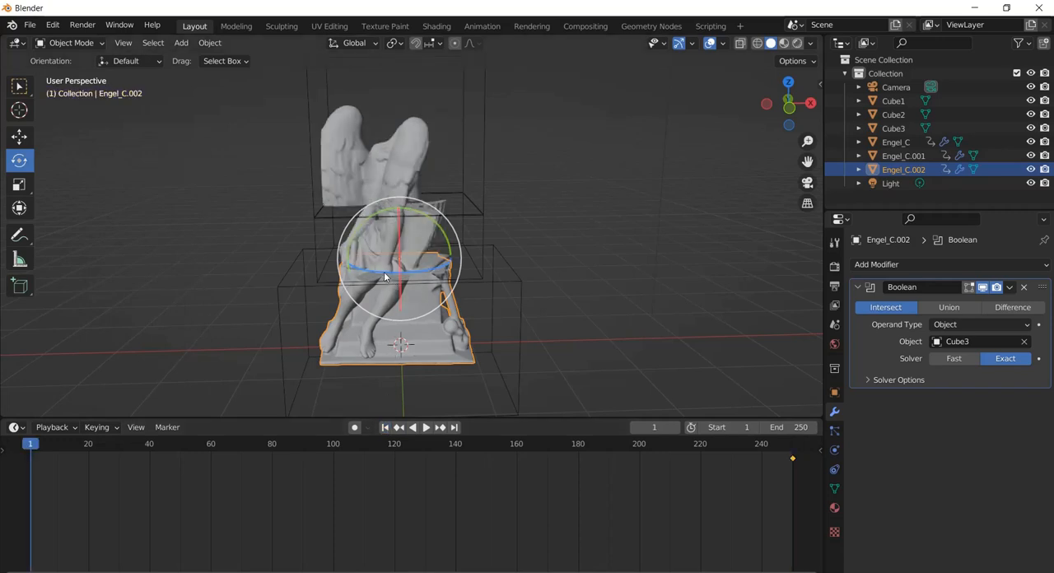
drag(388, 277, 415, 281)
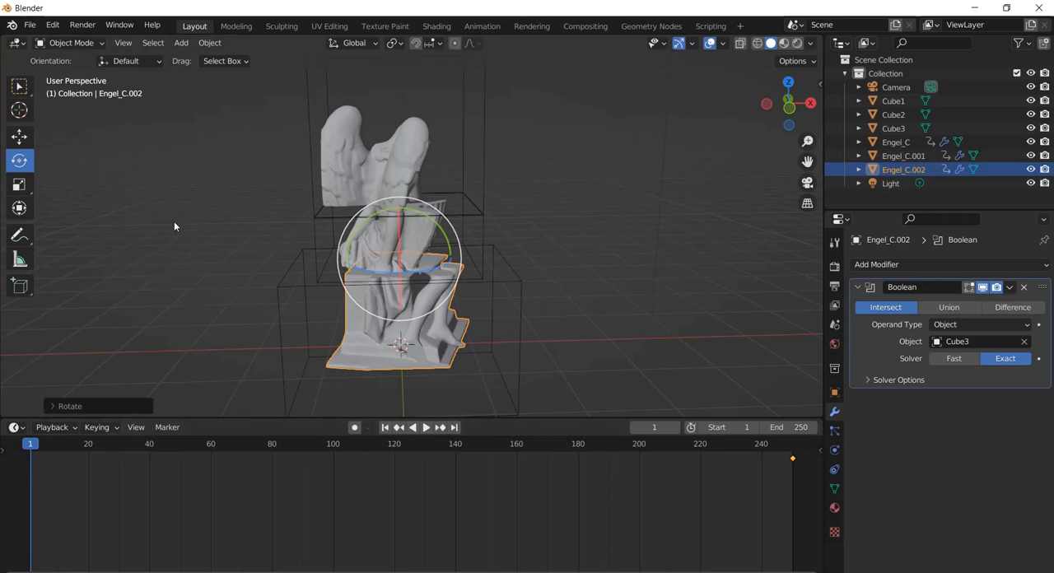
key(i)
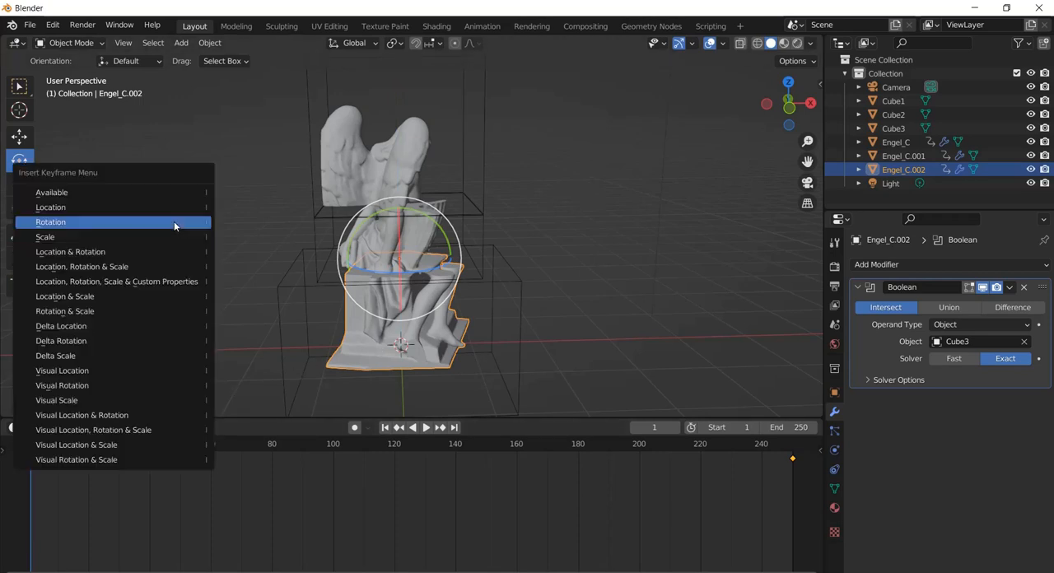
click(174, 221)
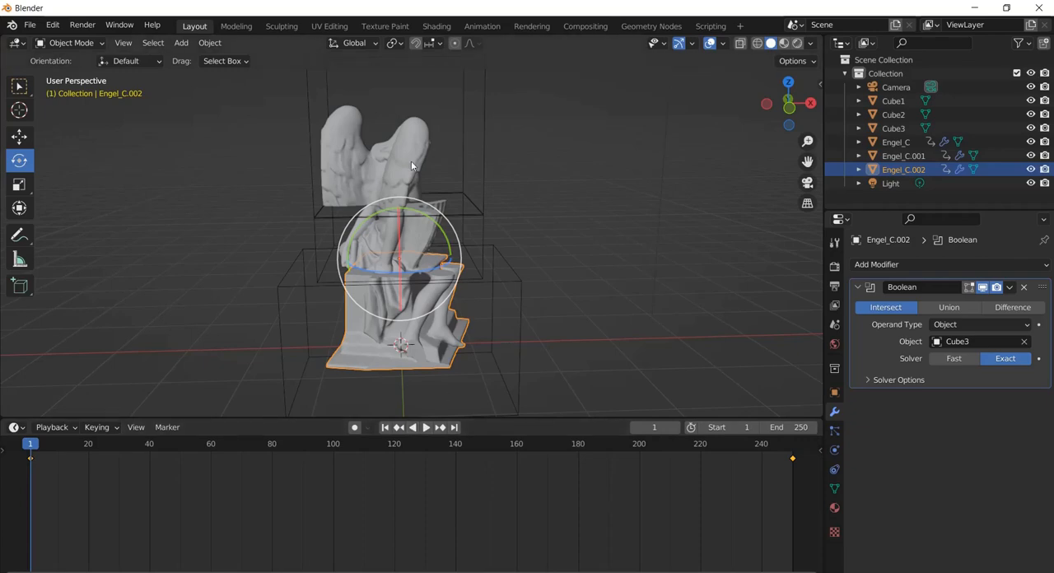
Preview the three-part animation in wireframe, compare it with frame 250 in solid shading, and return to frame 1
click(757, 43)
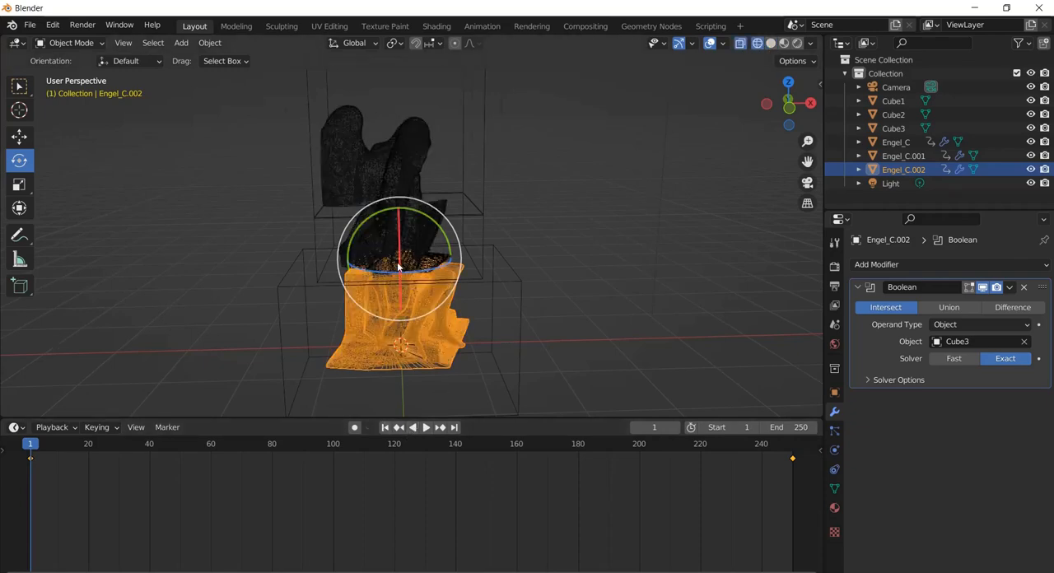
scroll(401, 268, up, 3)
scroll(400, 268, down, 4)
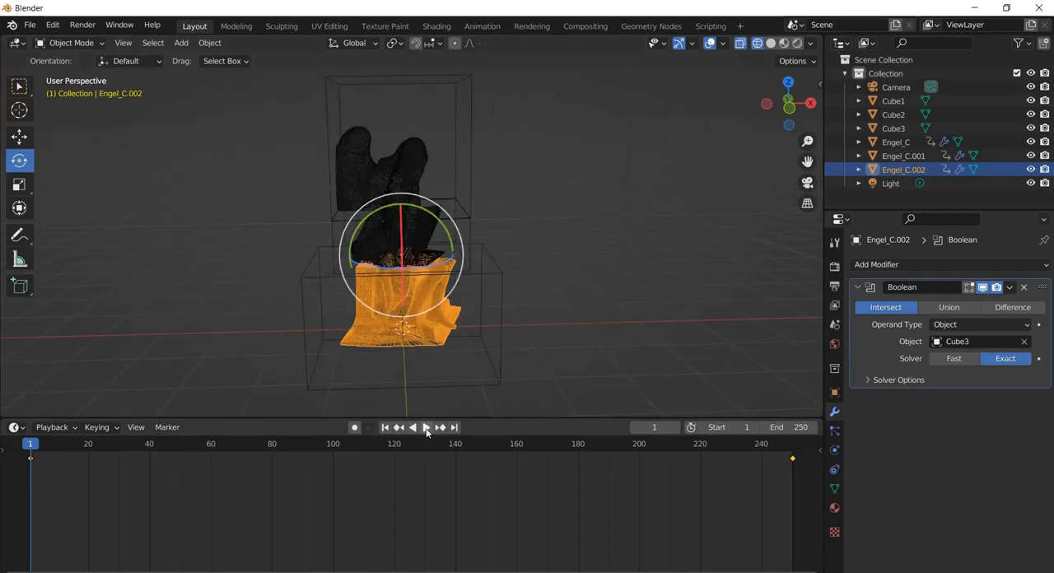
click(426, 429)
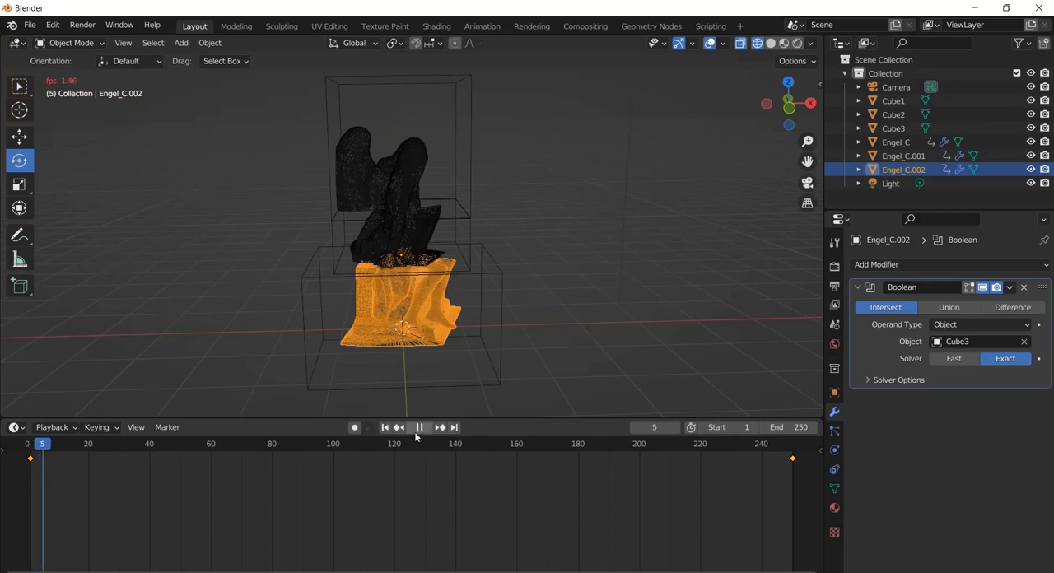
click(419, 427)
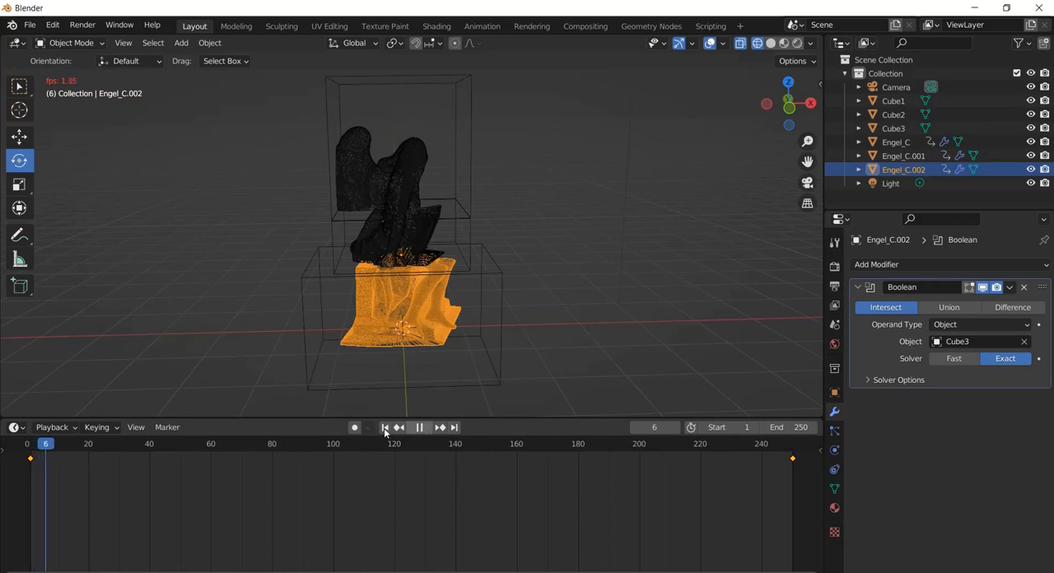
click(455, 428)
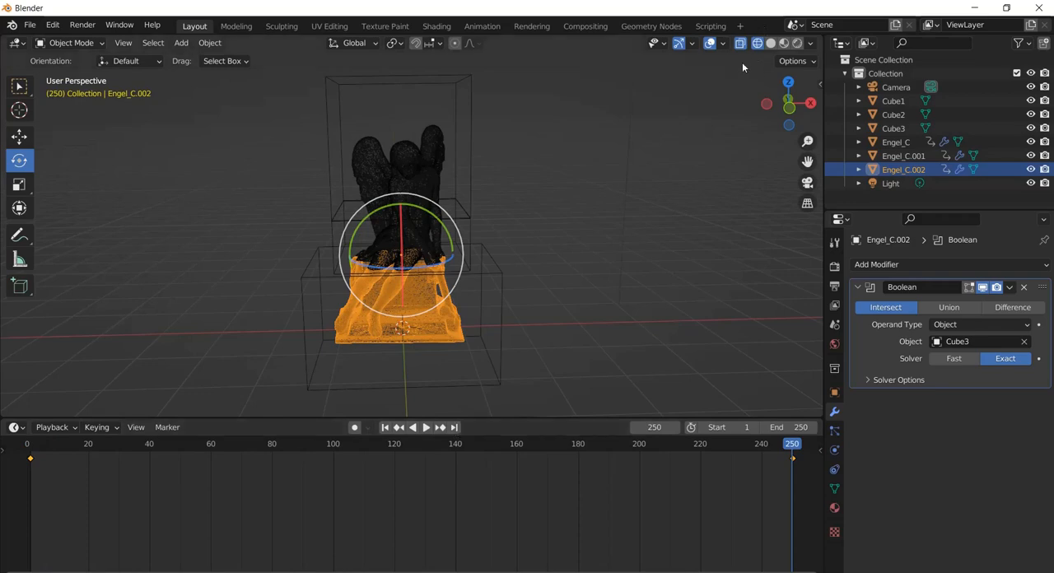
click(770, 44)
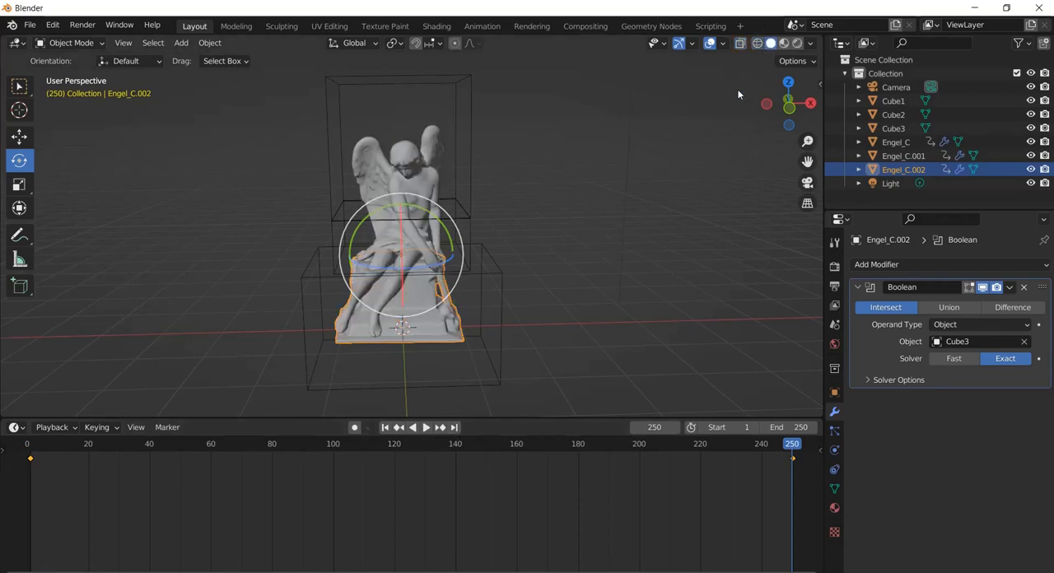
click(385, 428)
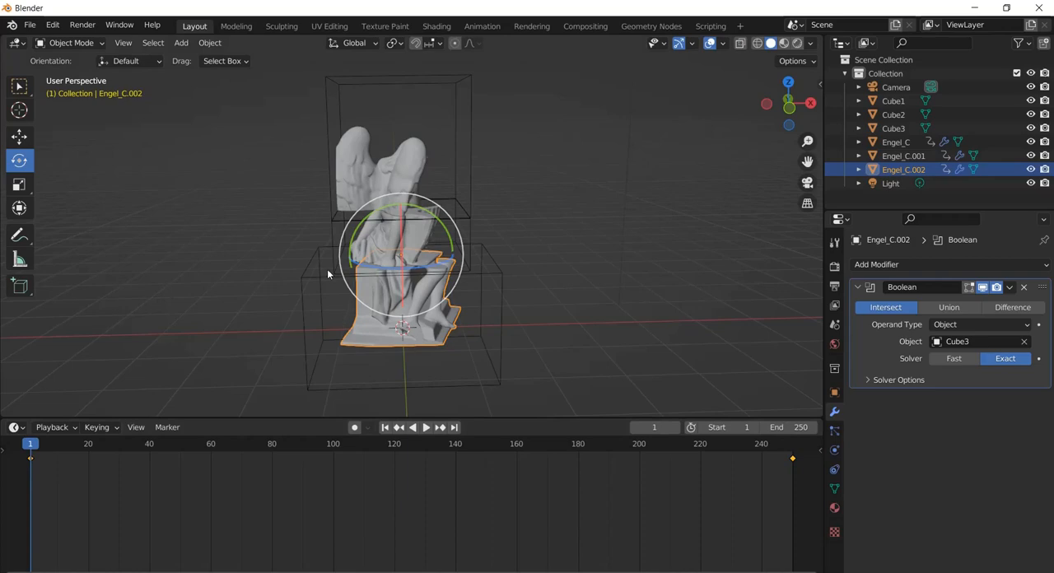
Add a mesh plane at the statue's base and scale it up uniformly into a large floor
middle_drag(327, 269, 304, 194)
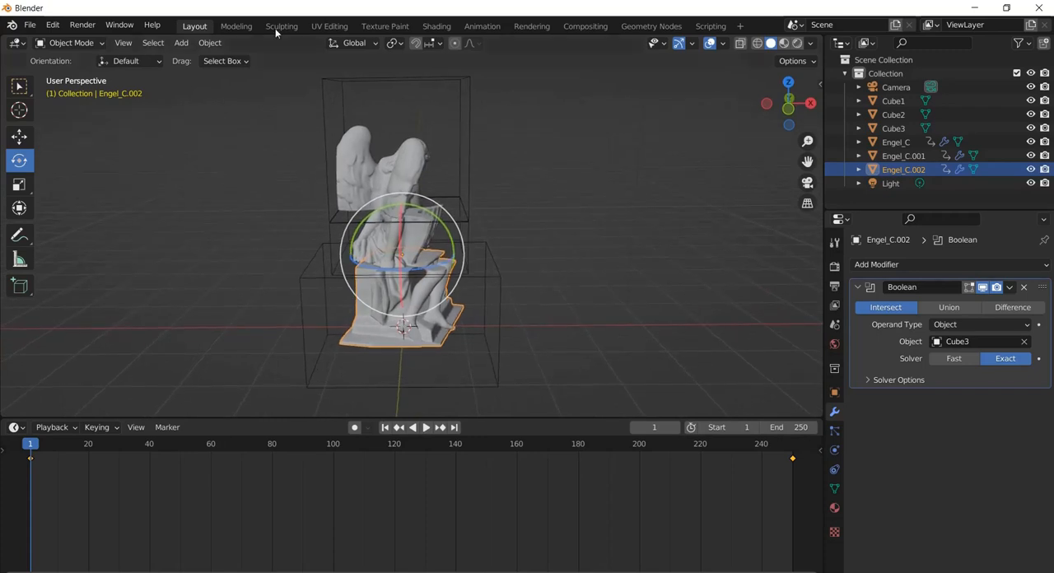
click(181, 42)
mouse_move(206, 59)
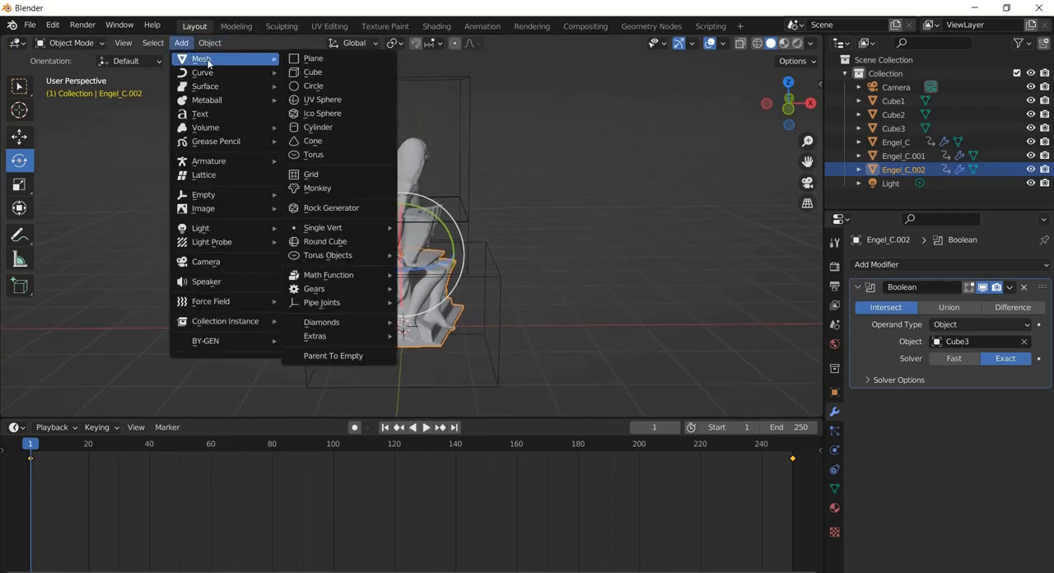
click(335, 60)
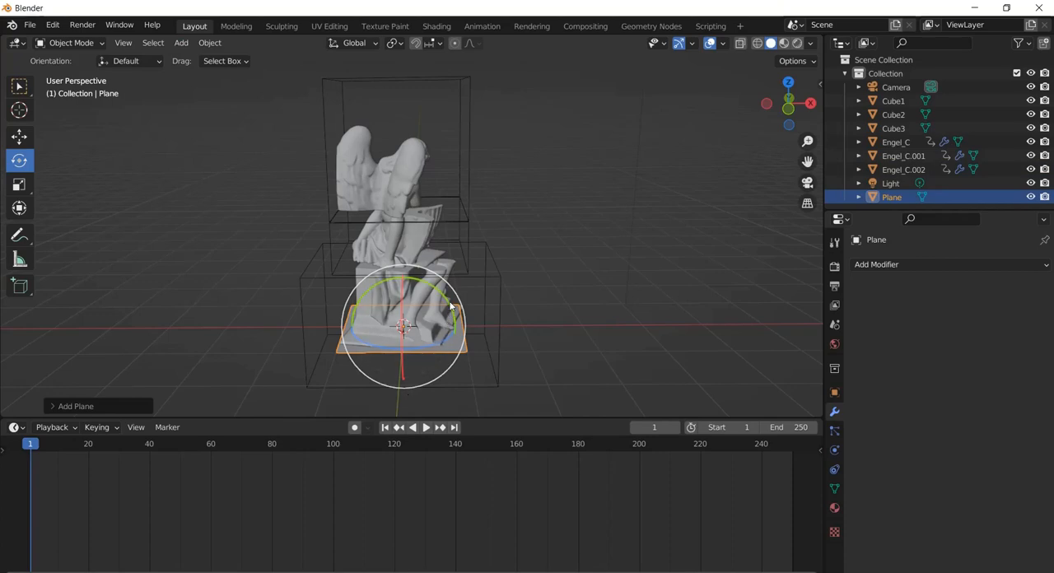
key(s)
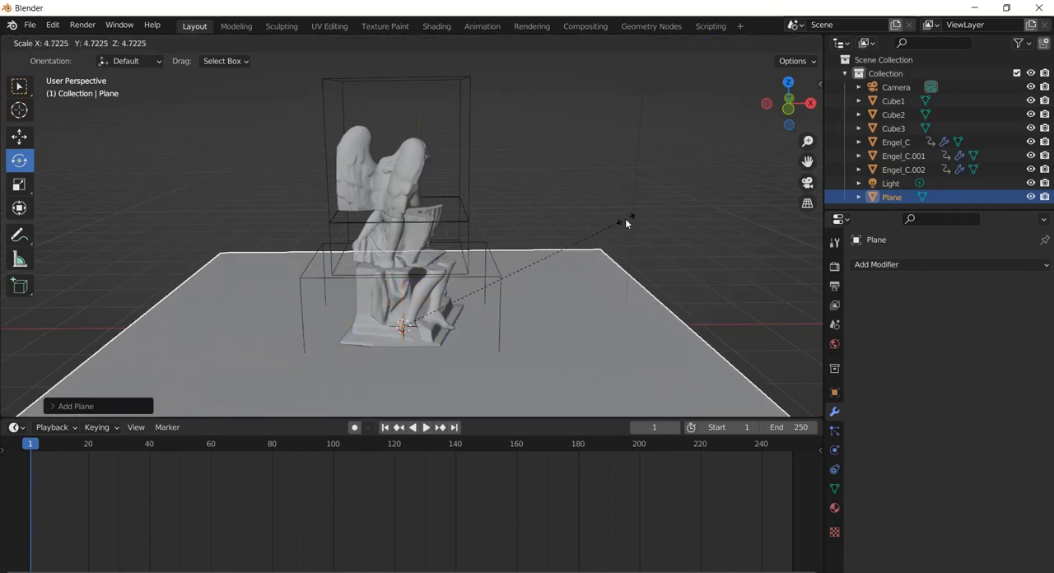
click(703, 183)
middle_drag(703, 189, 449, 216)
scroll(451, 219, down, 5)
scroll(451, 217, up, 3)
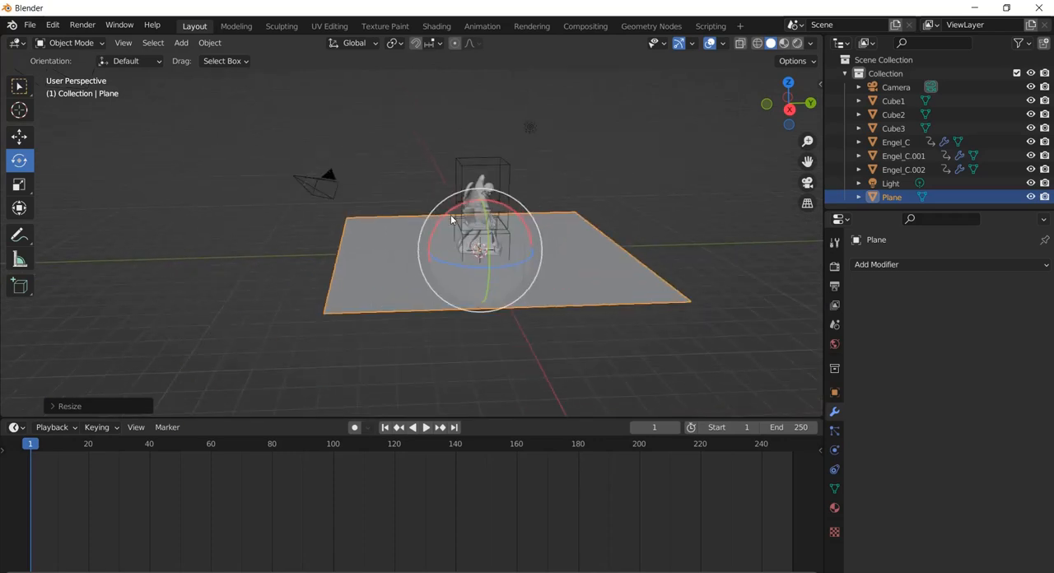
Extrude the floor plane's edge on the positive Y side about 8 m upward along Z to form a back wall
key(Tab)
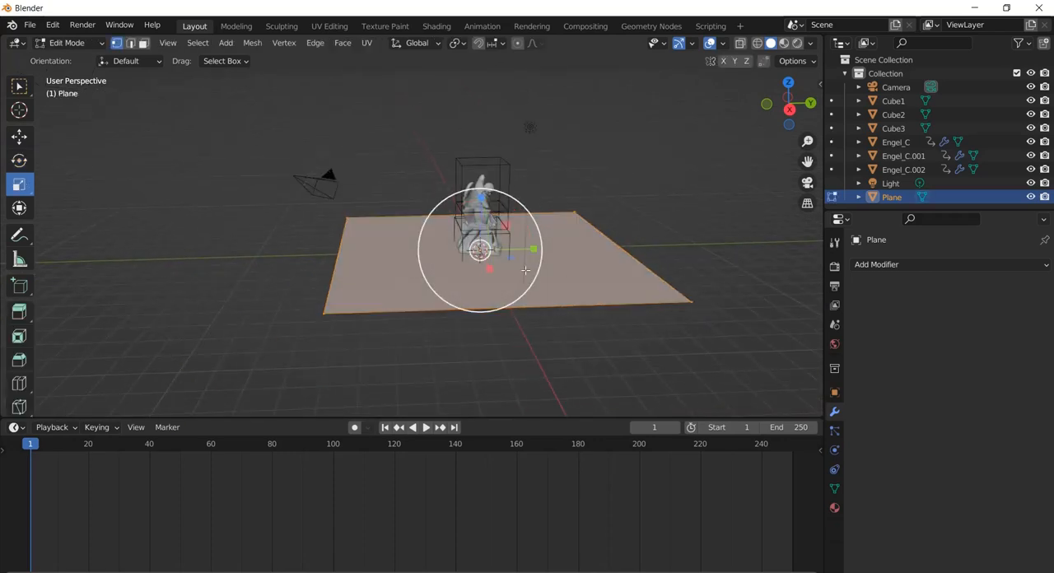
click(132, 45)
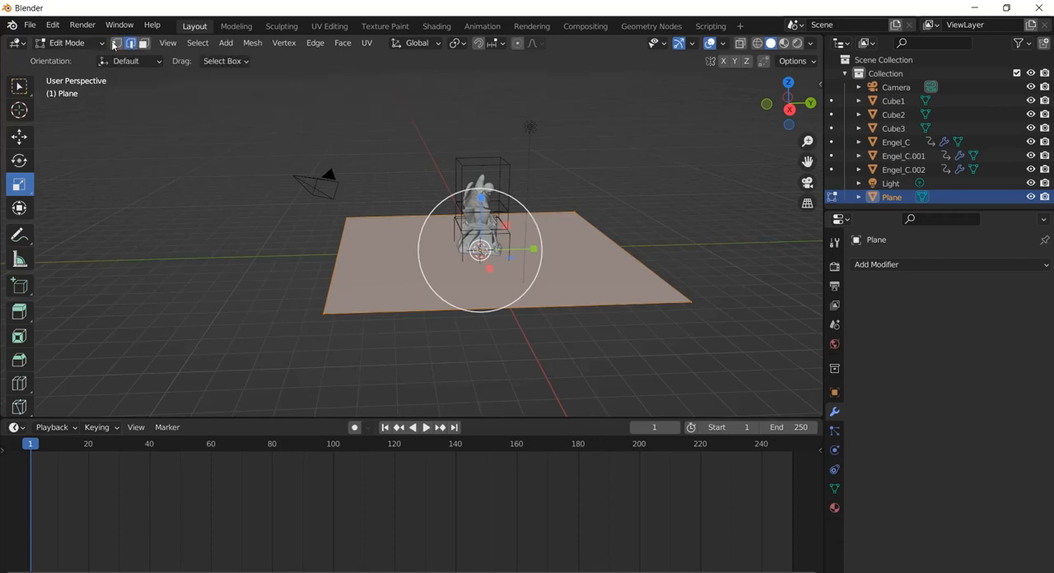
click(629, 253)
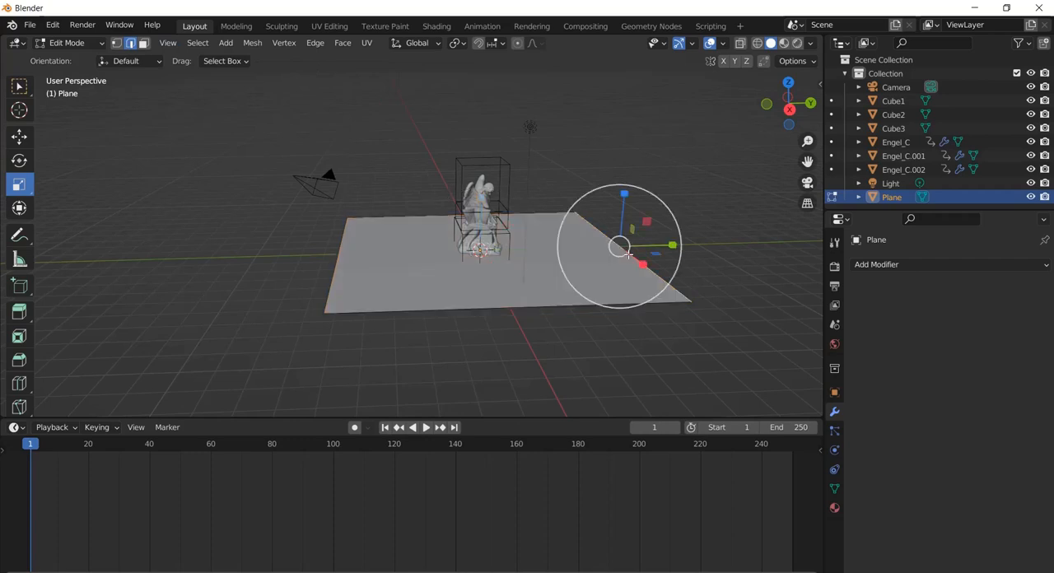
key(g)
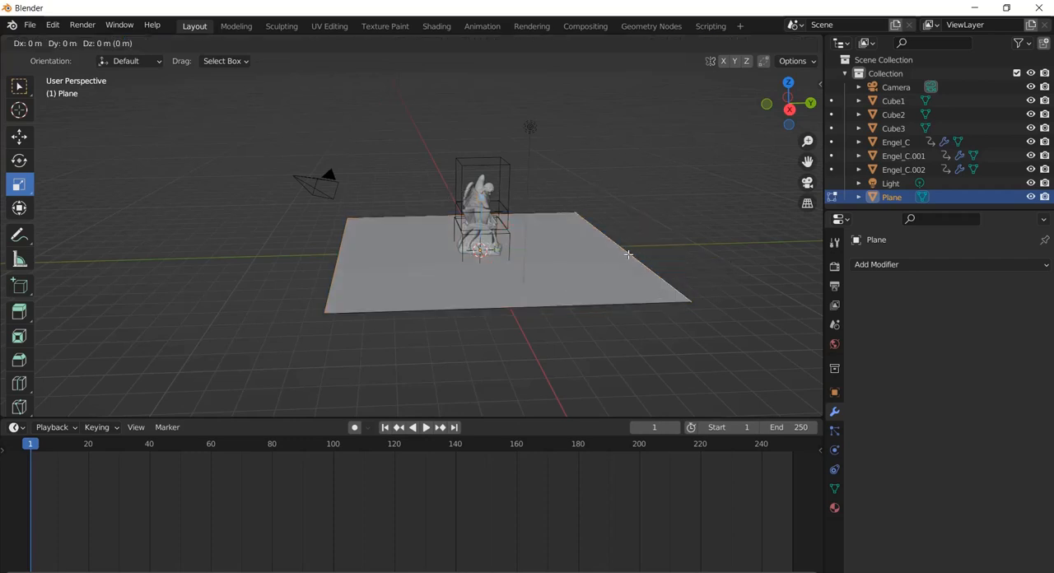
key(z)
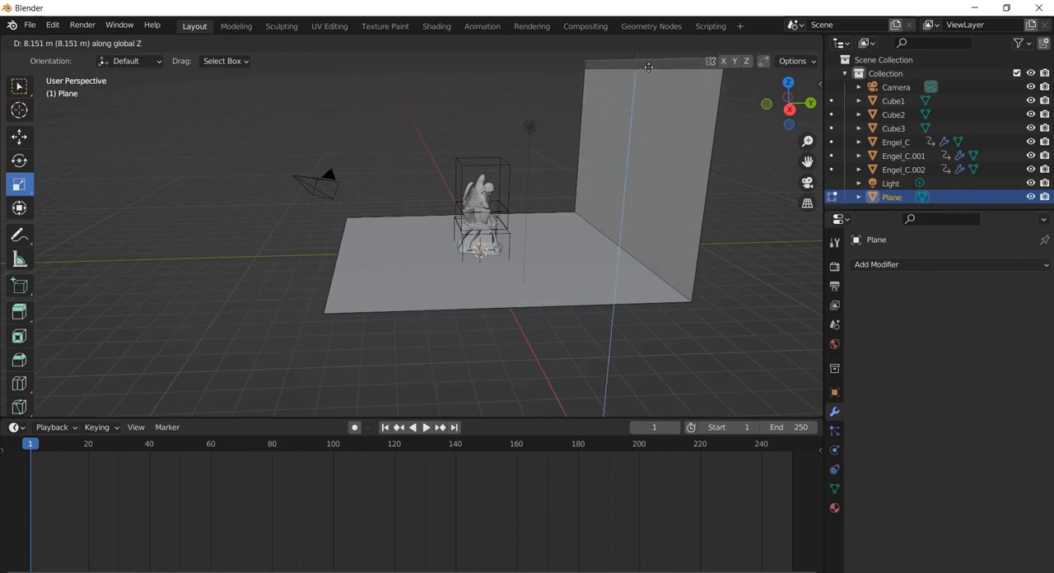
click(650, 73)
Bevel the edge where floor and wall meet with several segments to make a wide rounded transition
middle_drag(484, 224, 665, 239)
click(636, 256)
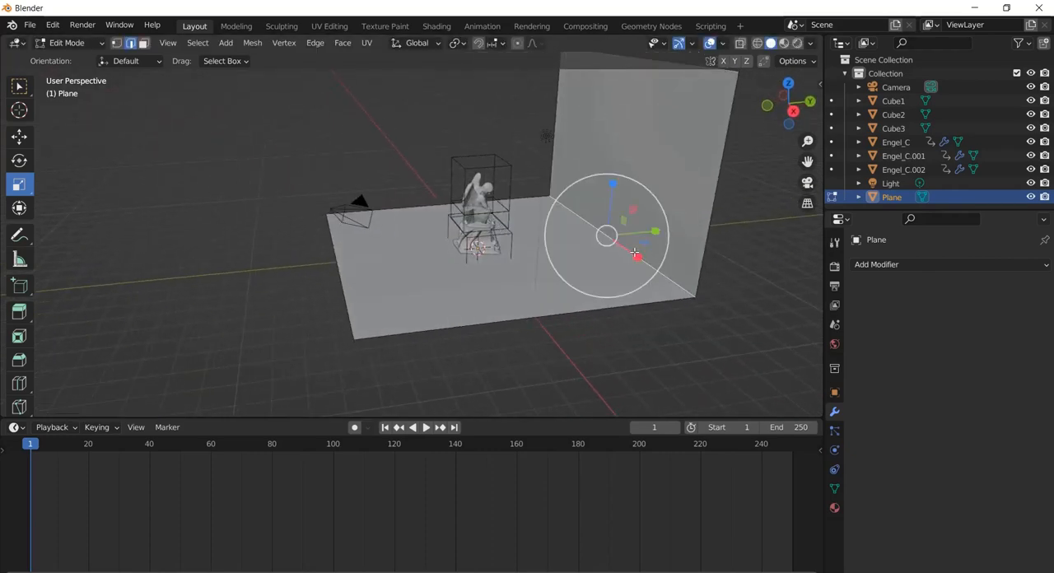
click(626, 230)
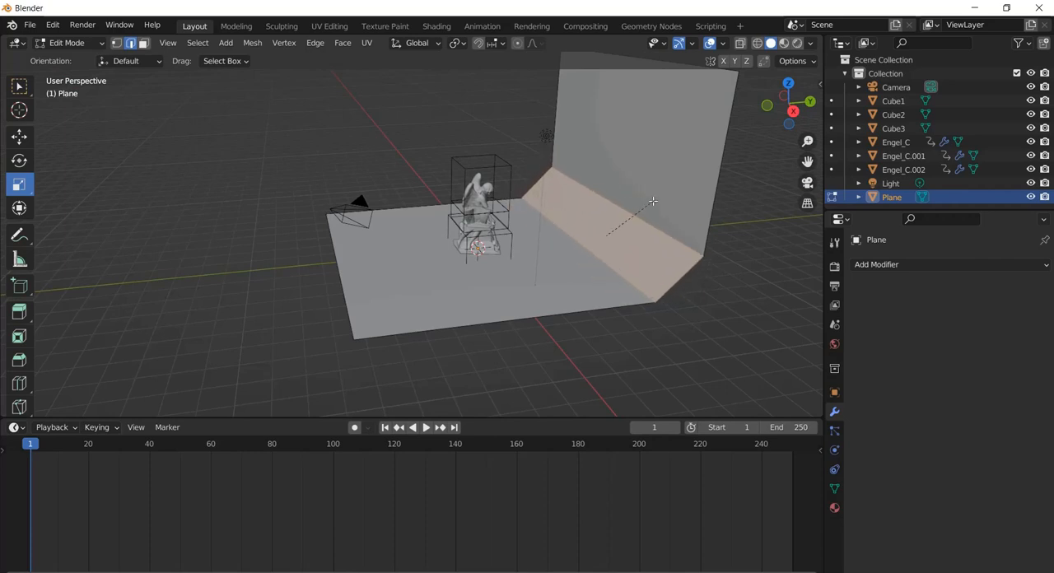
scroll(653, 201, up, 1)
scroll(652, 201, down, 1)
scroll(652, 201, up, 5)
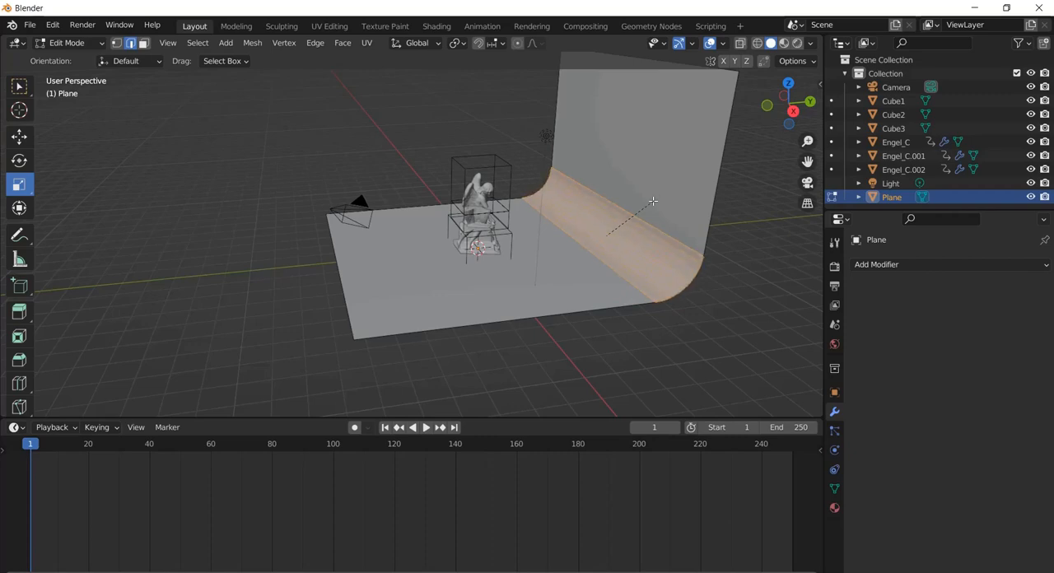
click(653, 201)
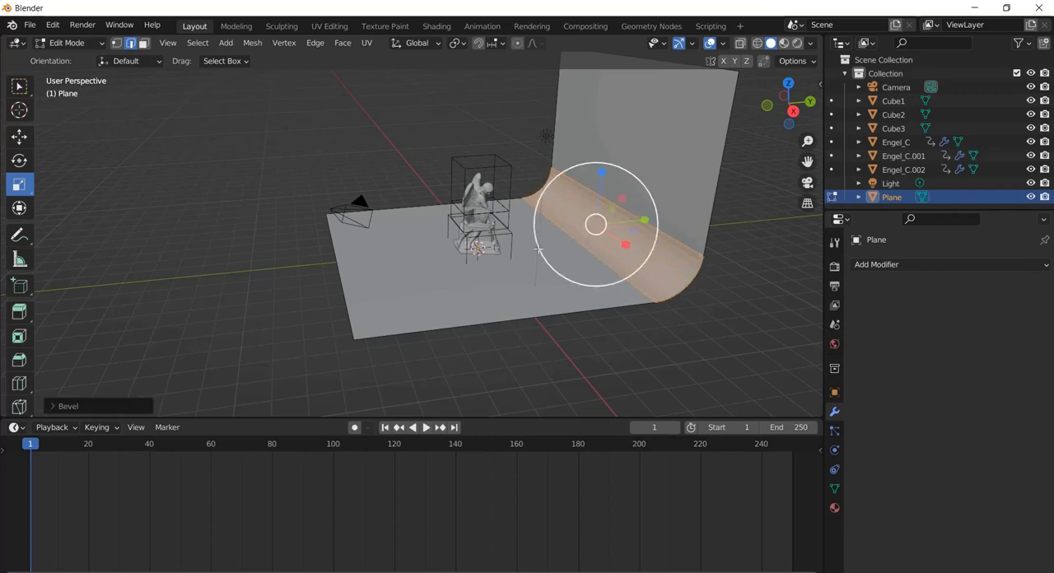
middle_drag(652, 201, 451, 225)
Return the backdrop plane to Object Mode and apply Shade Smooth to it
click(66, 42)
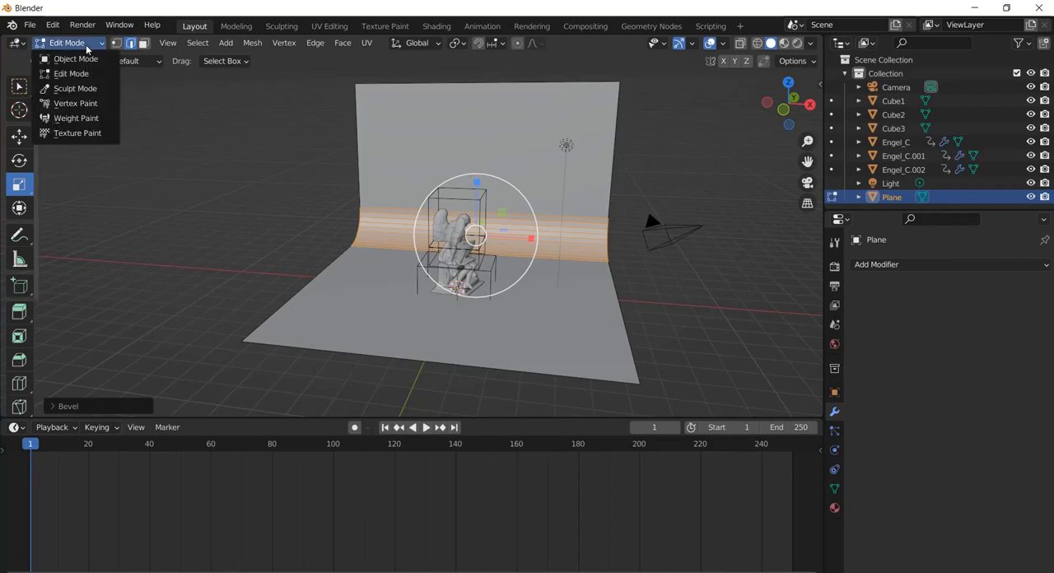
click(79, 54)
scroll(568, 234, up, 4)
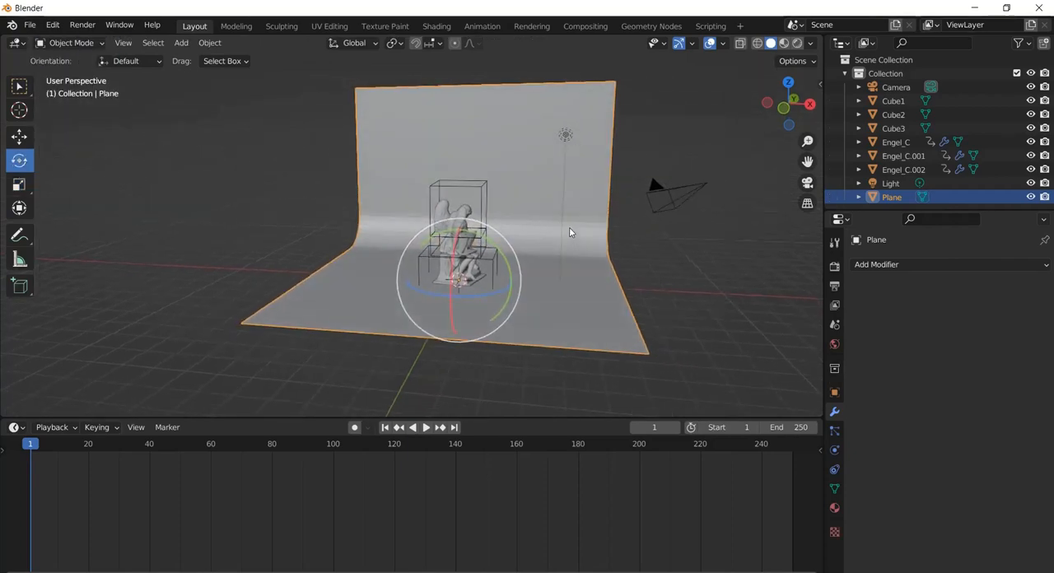
right_click(568, 234)
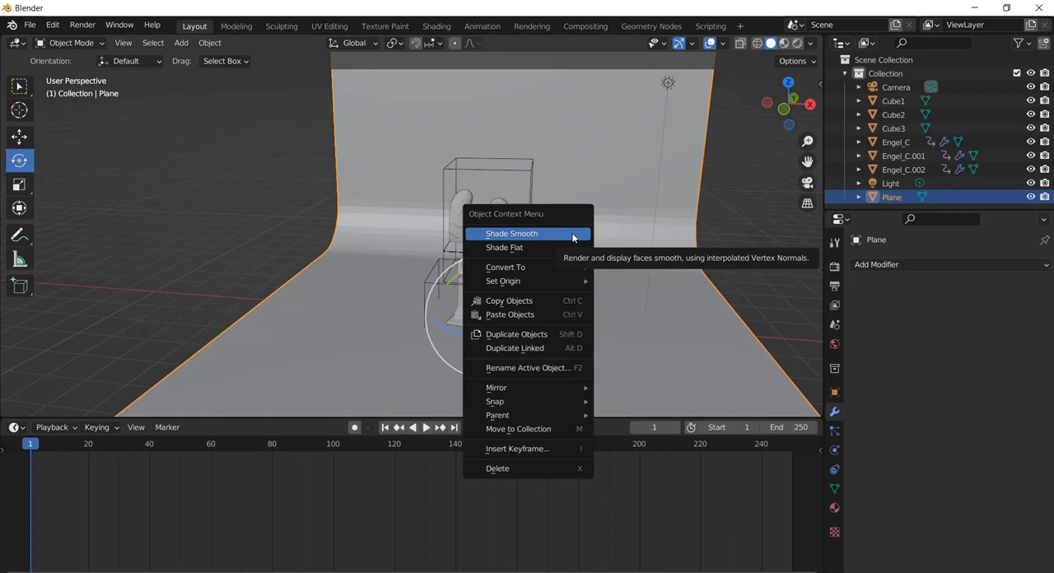
click(574, 234)
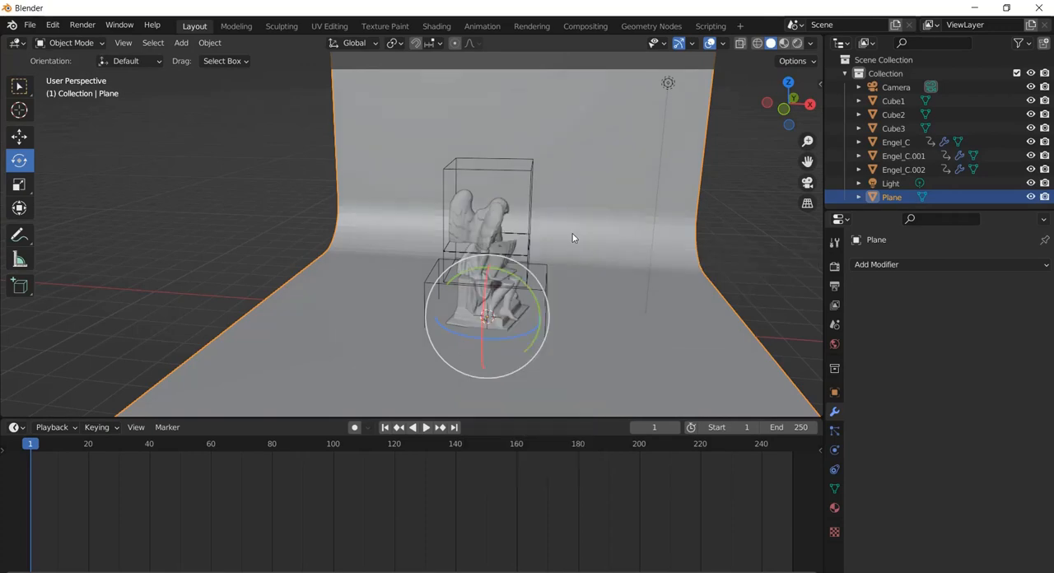
mouse_move(605, 233)
middle_down()
mouse_move(573, 229)
mouse_move(615, 229)
middle_up()
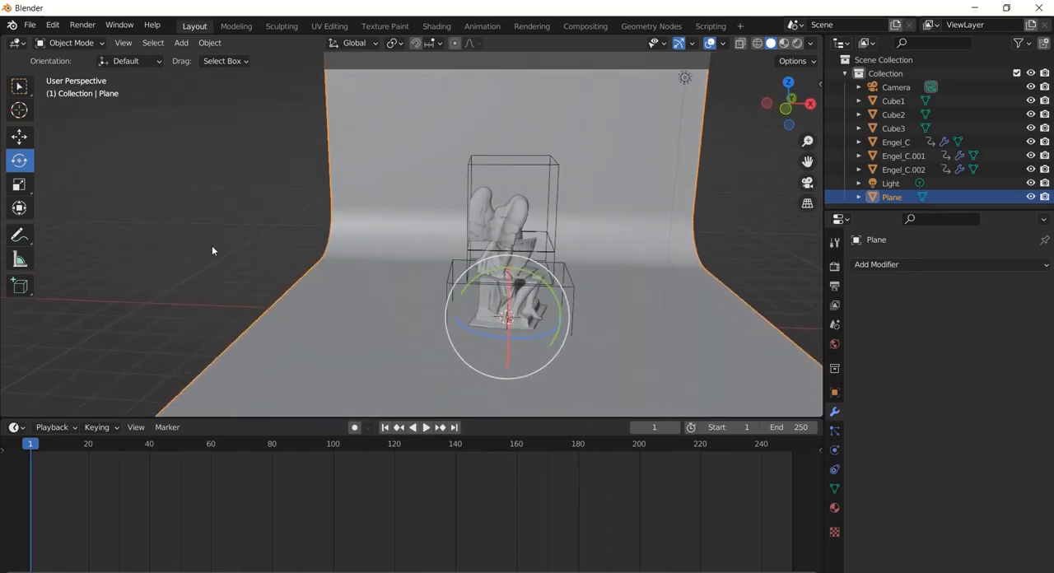
Scale the backdrop plane along the X axis so it extends far beyond both sides of the statue
click(19, 184)
scroll(439, 204, down, 3)
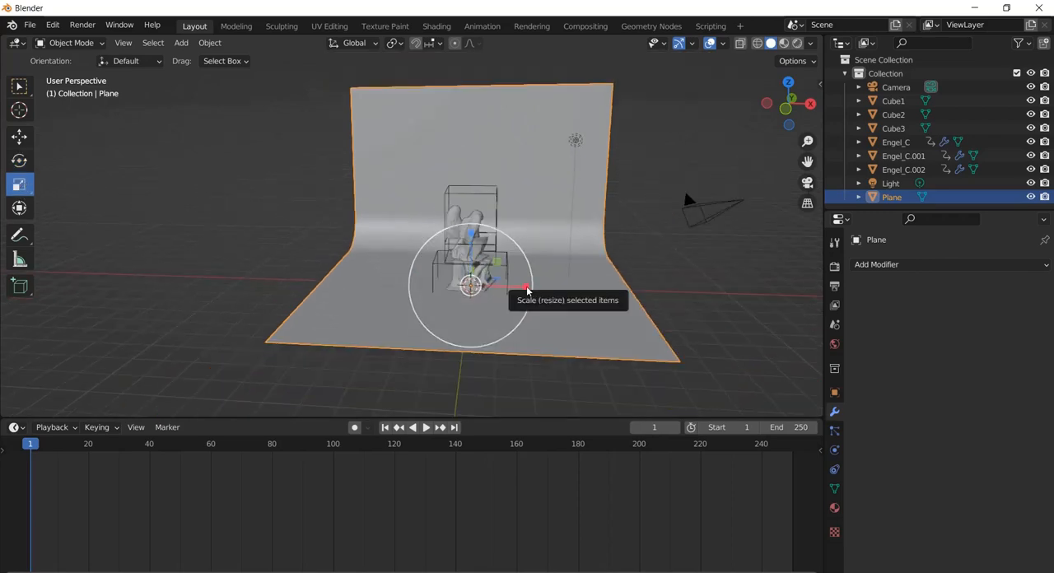
drag(525, 288, 672, 287)
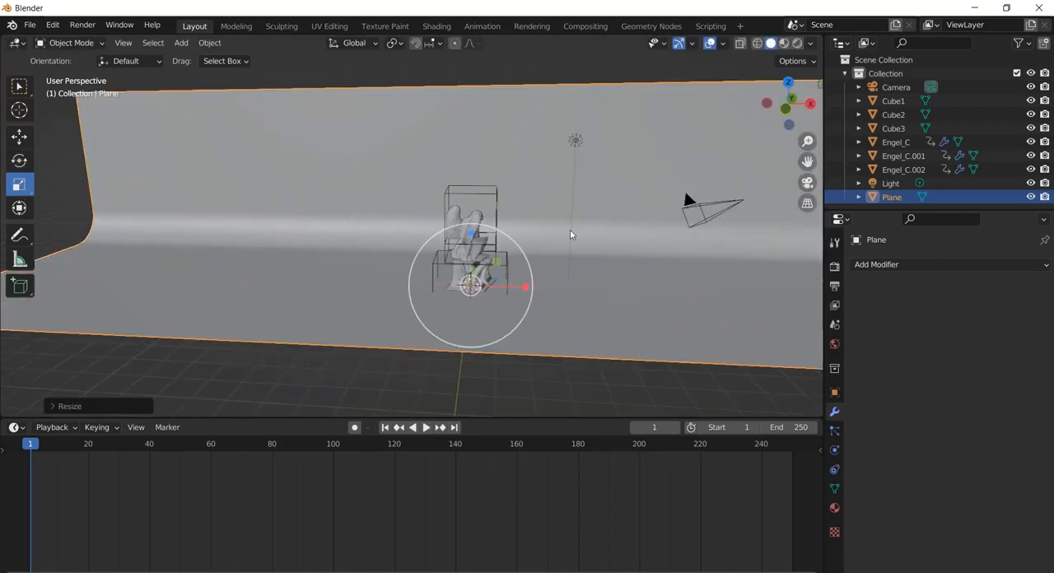
scroll(577, 236, up, 2)
scroll(517, 235, up, 3)
middle_drag(519, 235, 392, 203)
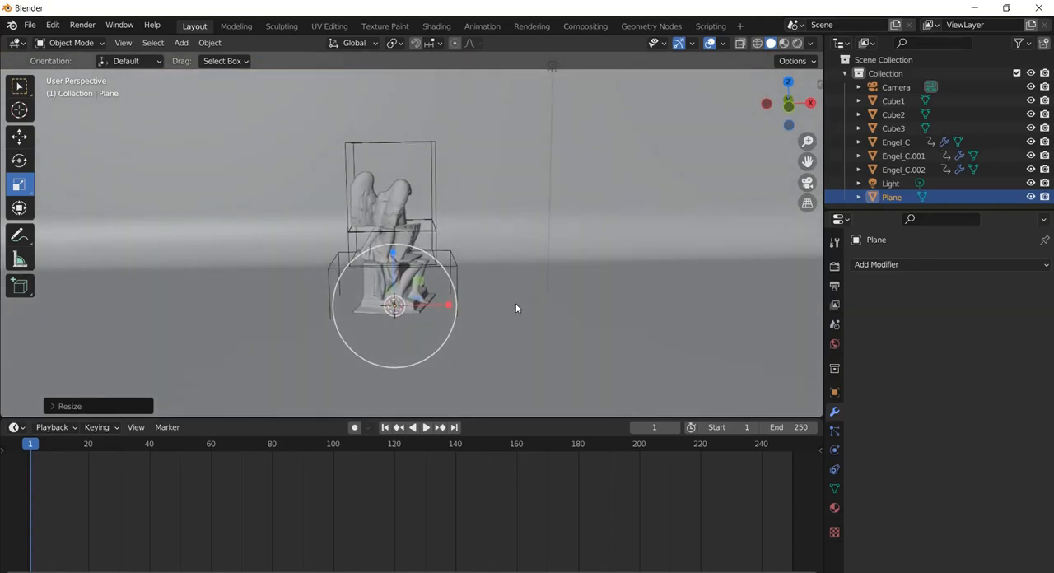
Add a Plain Axes empty at the world origin, inside the statue's base
click(179, 43)
mouse_move(187, 60)
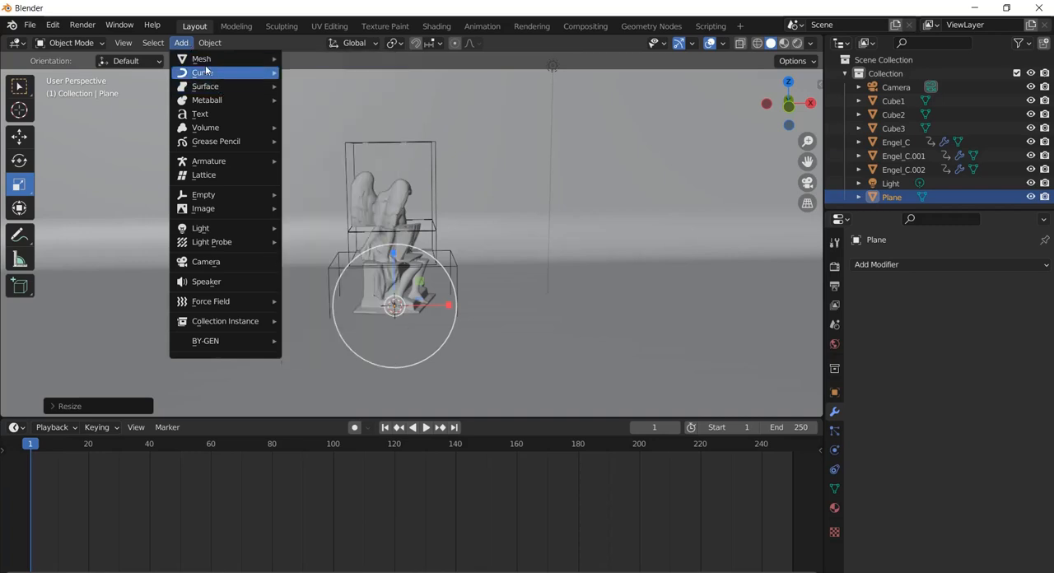
mouse_move(210, 196)
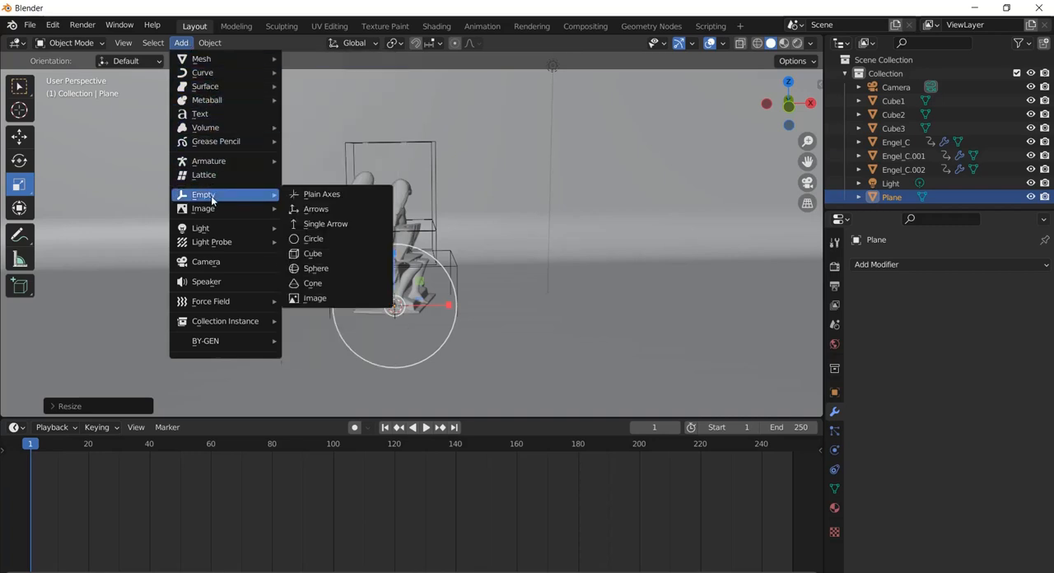
click(322, 195)
scroll(404, 302, up, 5)
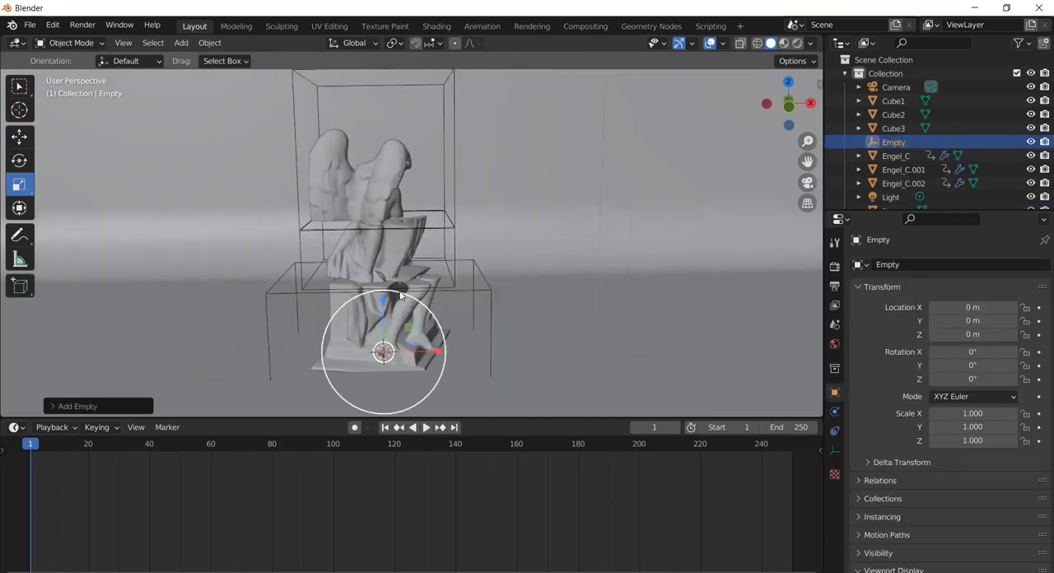
scroll(387, 313, down, 1)
scroll(394, 361, up, 4)
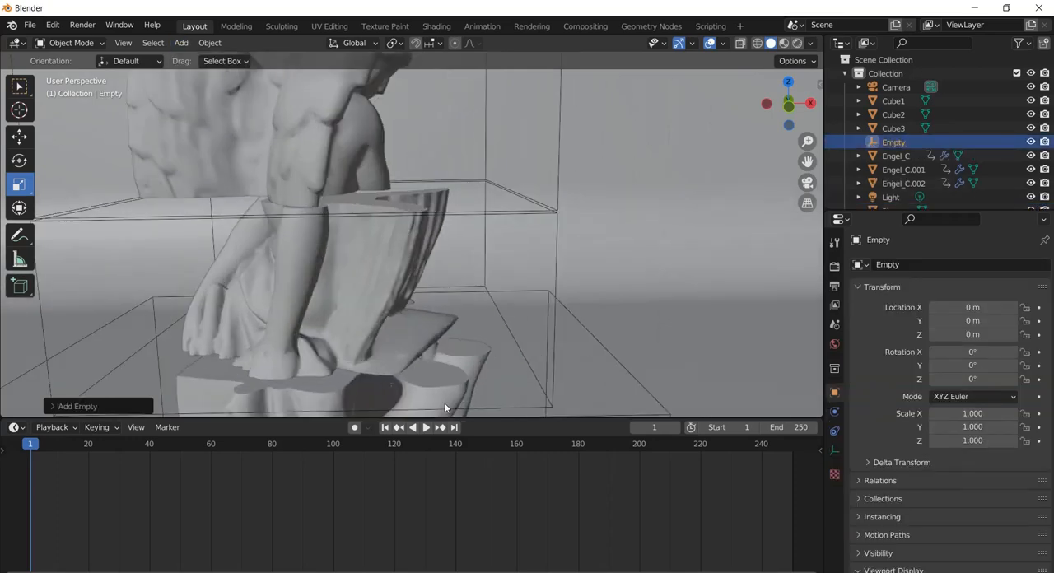
scroll(537, 402, down, 3)
scroll(478, 388, down, 1)
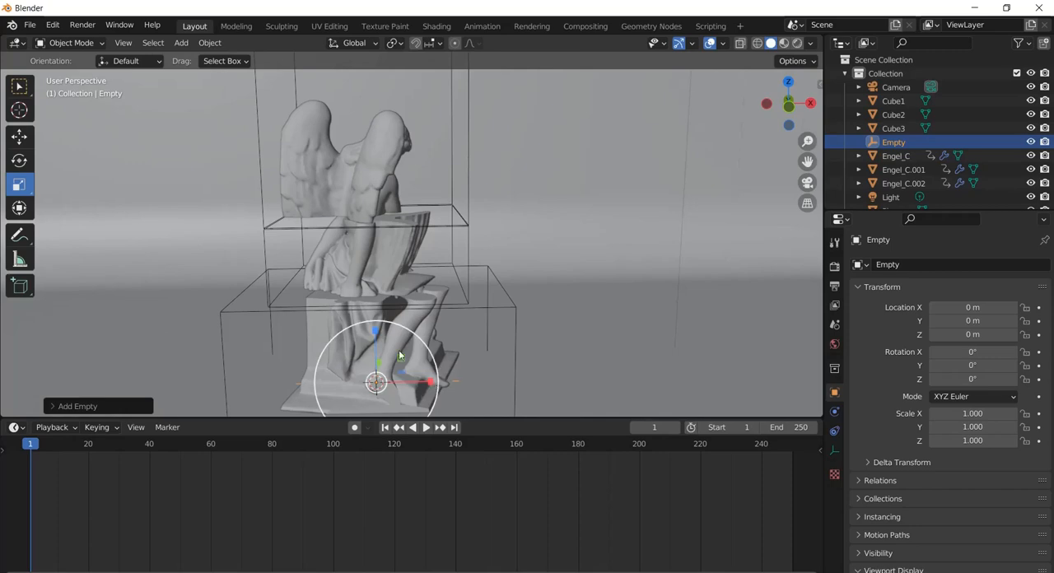
drag(441, 372, 401, 131)
key(Escape)
Rename the empty to CAMTAG and move it up along Z about 1.19 m to the statue's middle
double_click(889, 144)
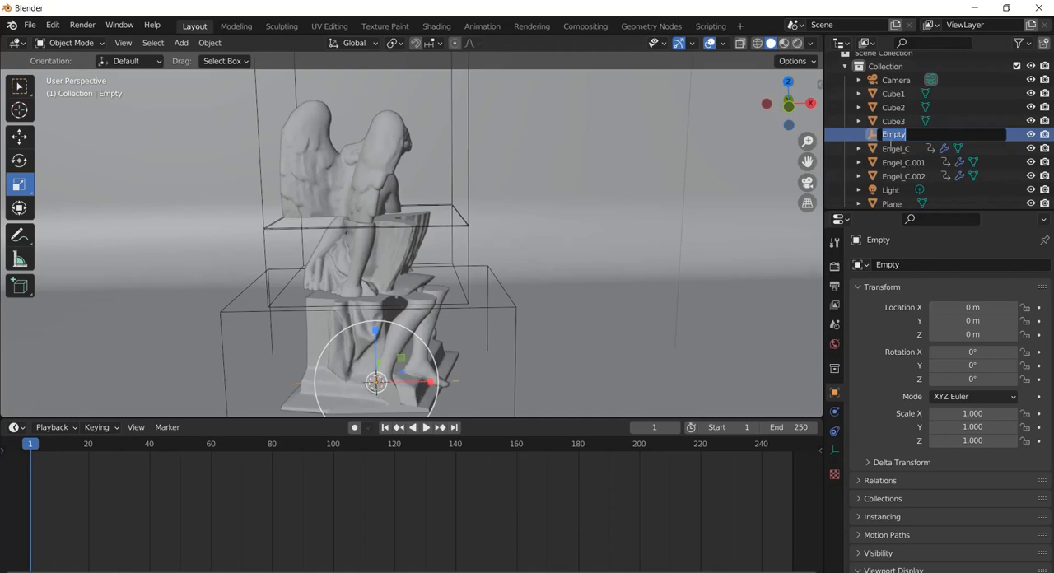
text(CAMTAG)
key(Return)
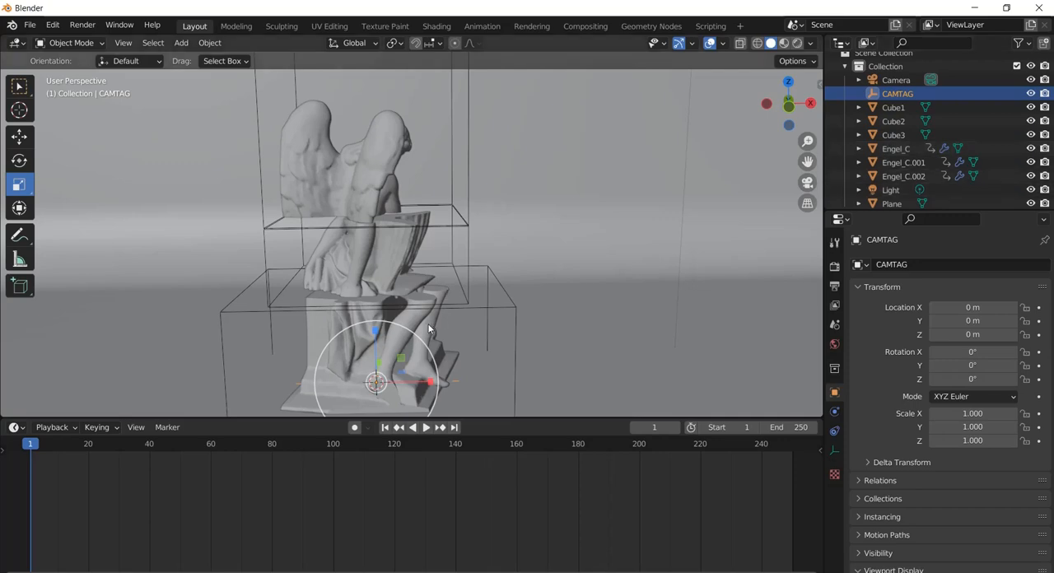
click(20, 138)
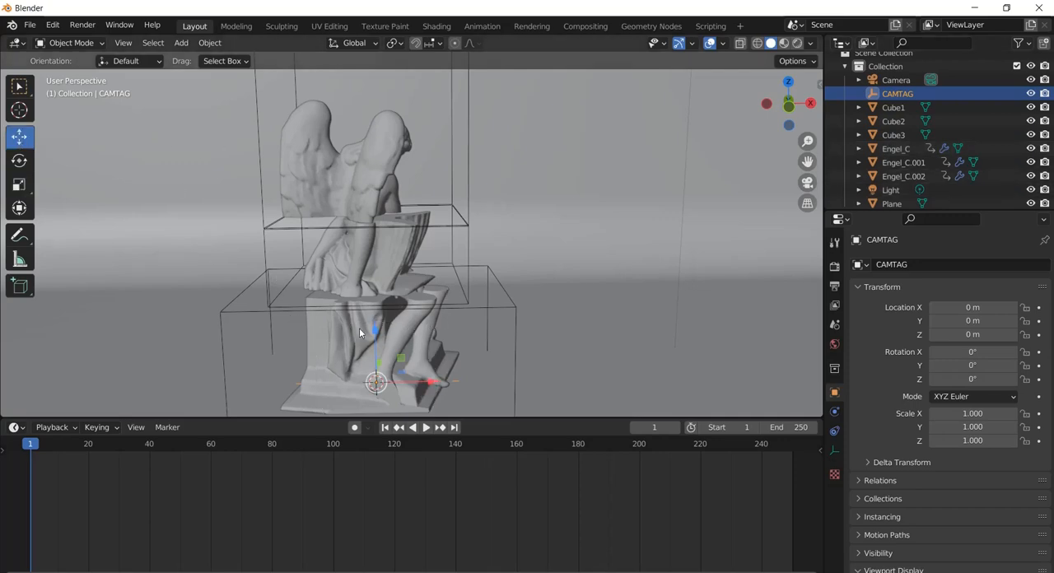
drag(372, 331, 379, 231)
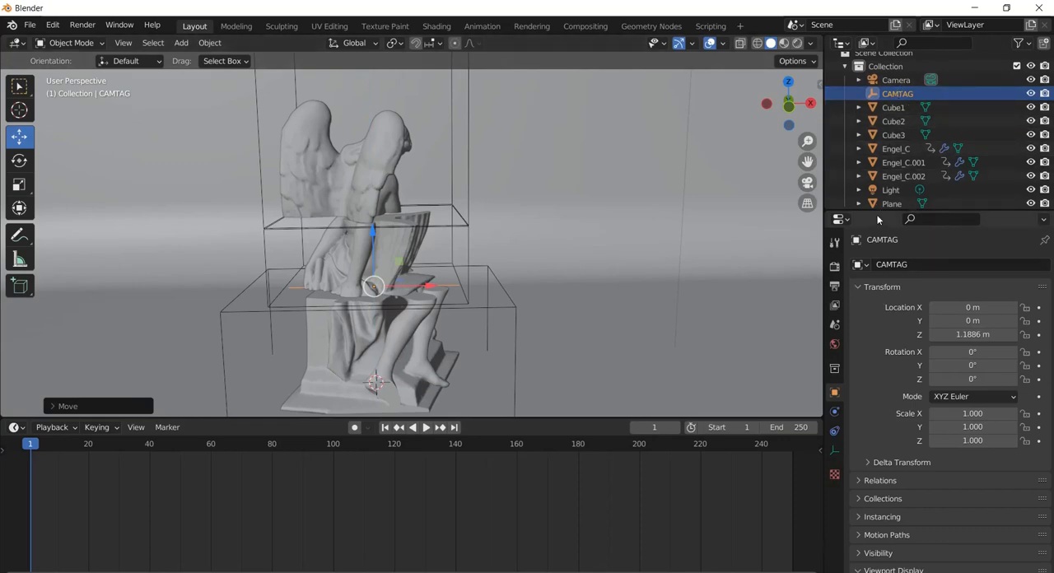
Add a Track To constraint to the camera with CAMTAG as its target
scroll(919, 181, down, 1)
key(KP_Decimal)
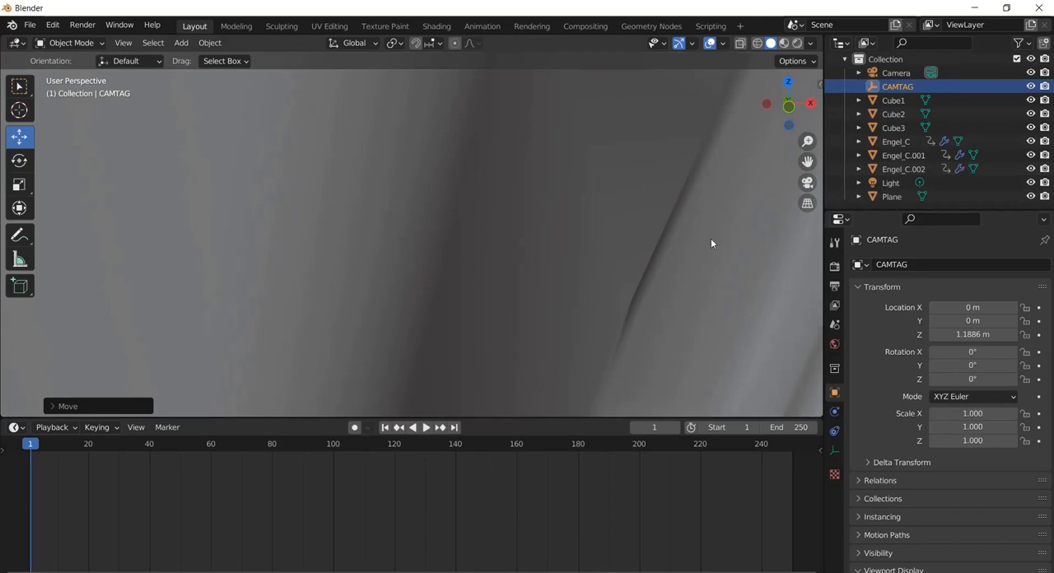
scroll(612, 253, down, 10)
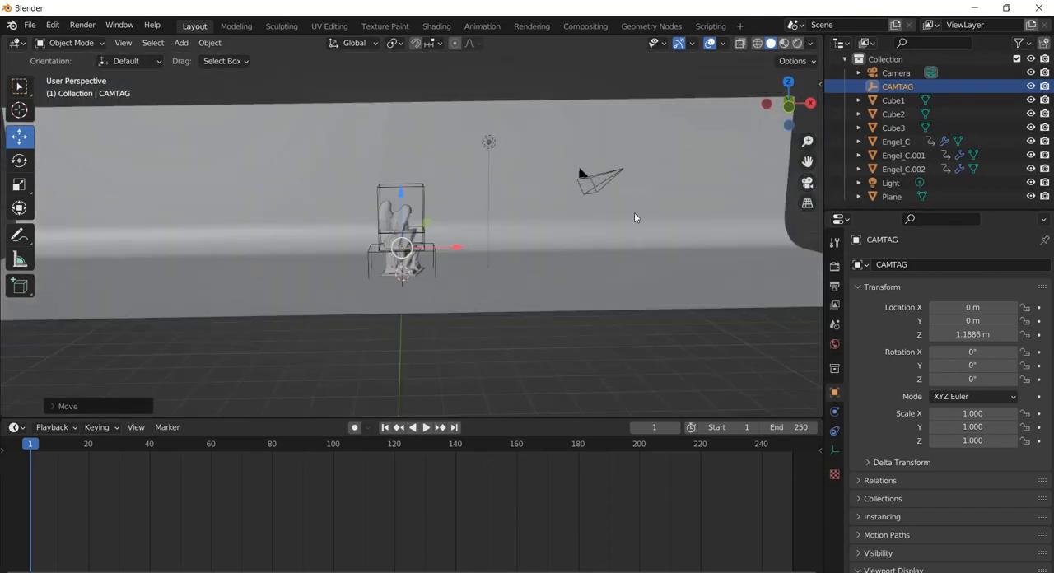
click(606, 178)
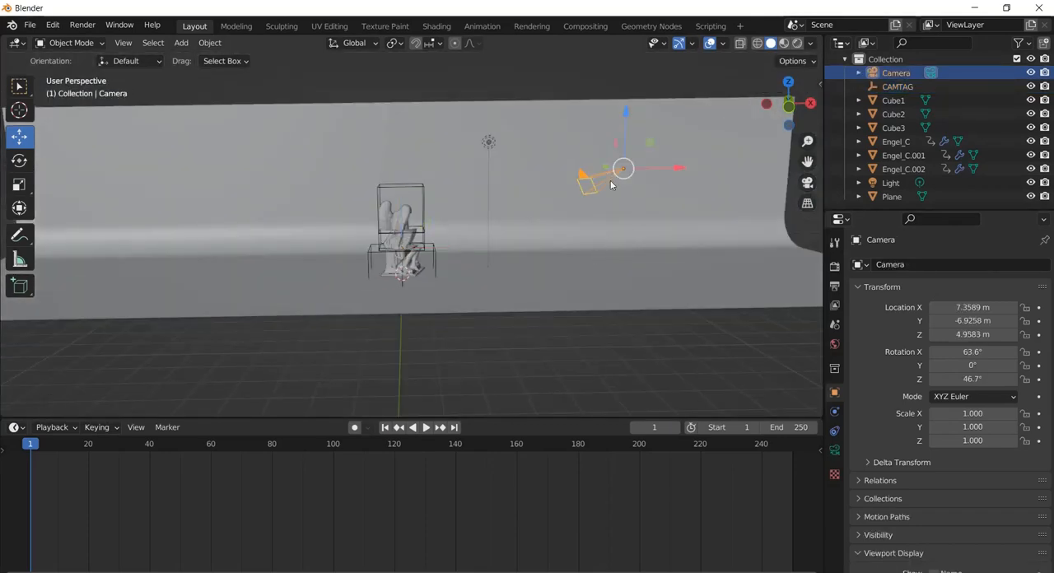
click(835, 431)
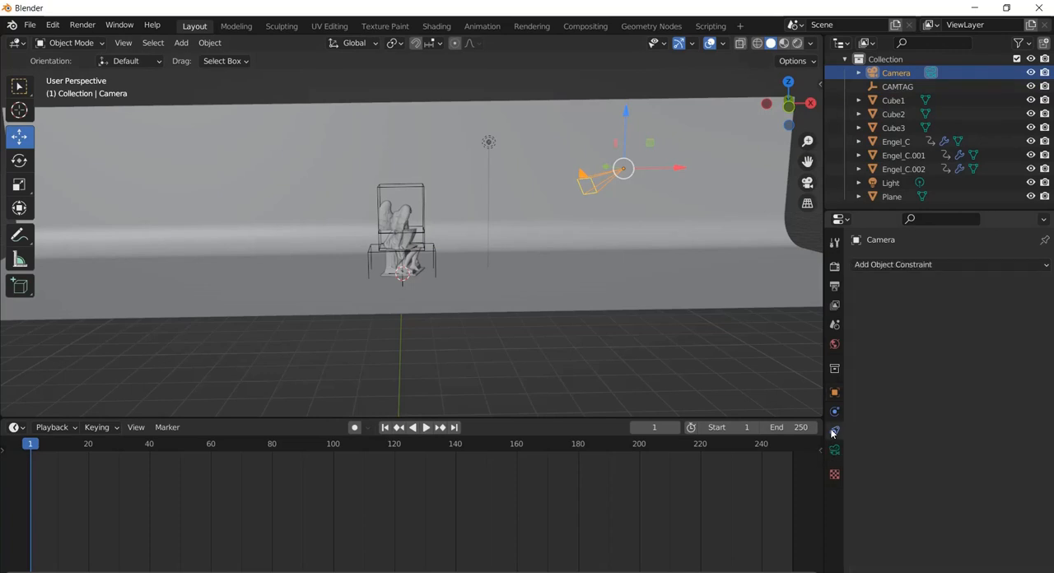
click(901, 265)
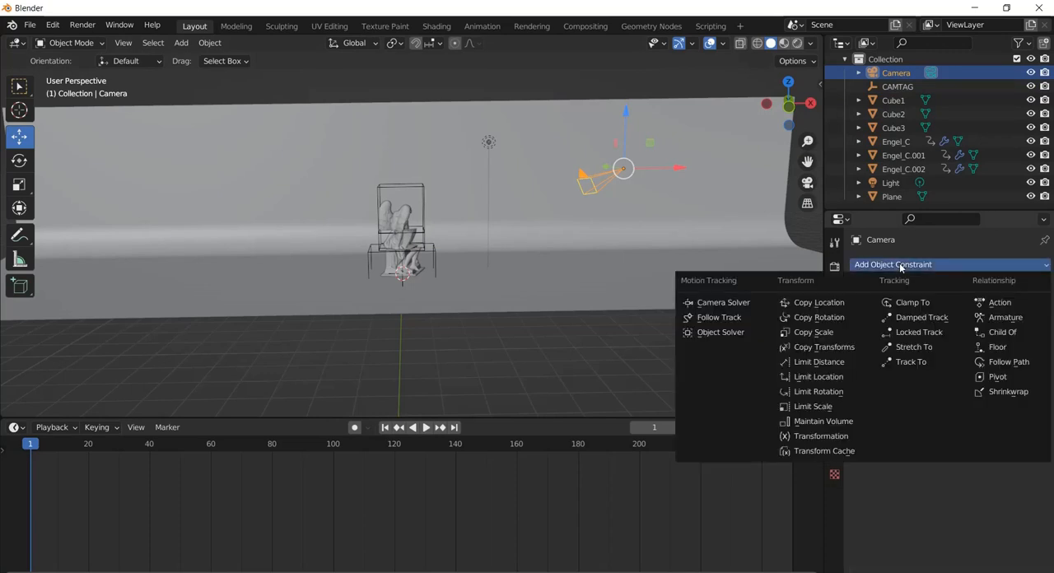
click(921, 361)
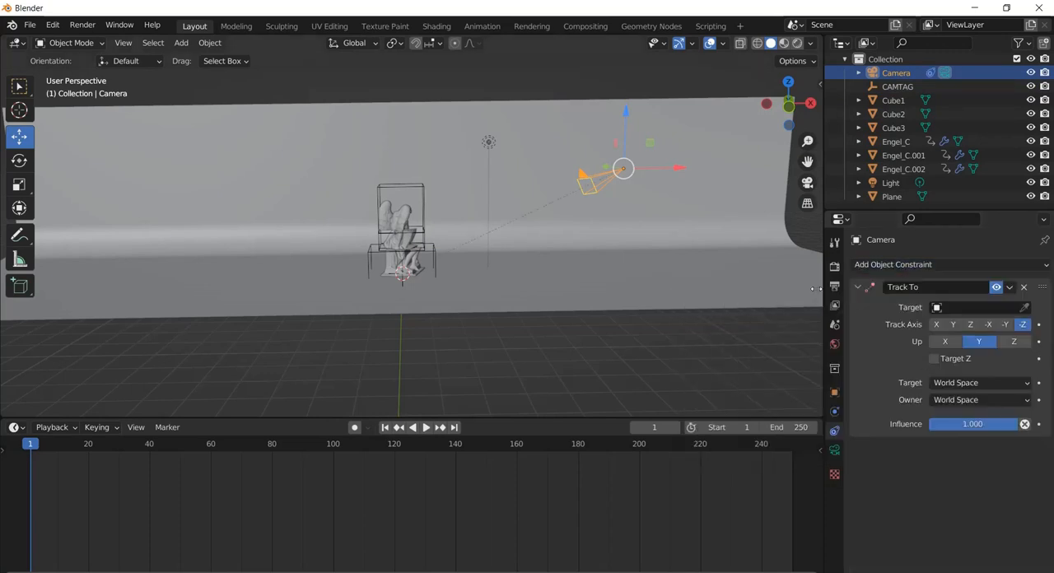
click(983, 307)
click(957, 342)
Move the camera along X in front of the statue, lower it close to the backdrop floor and shift it slightly further out
drag(680, 172, 403, 159)
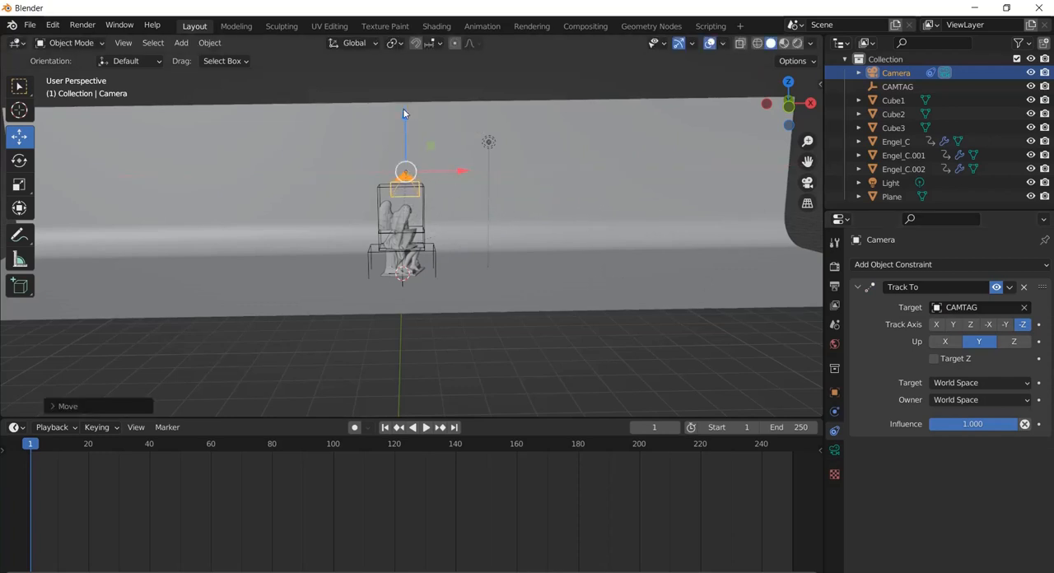
drag(405, 108, 404, 177)
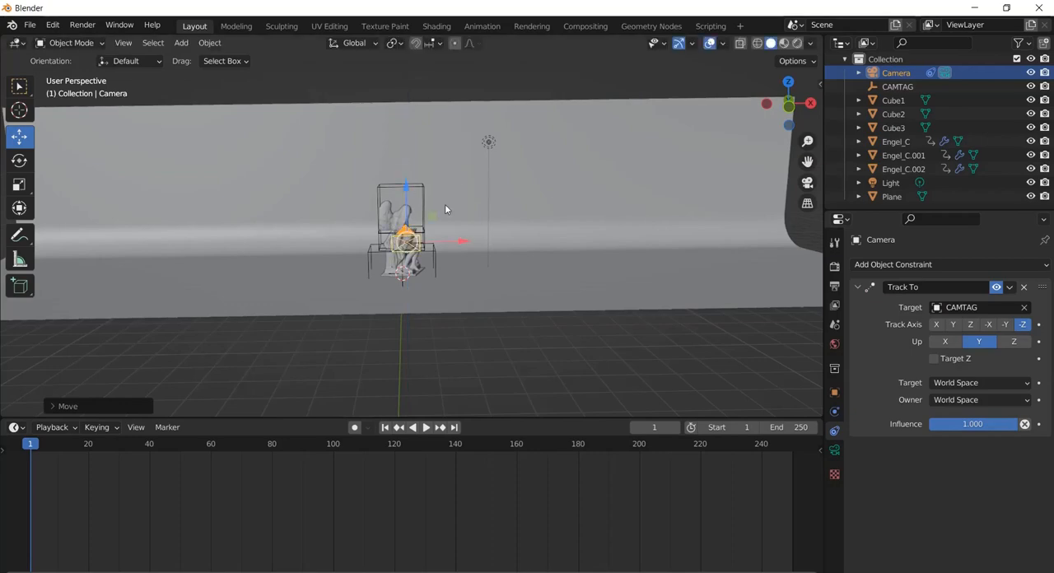
middle_drag(445, 205, 523, 201)
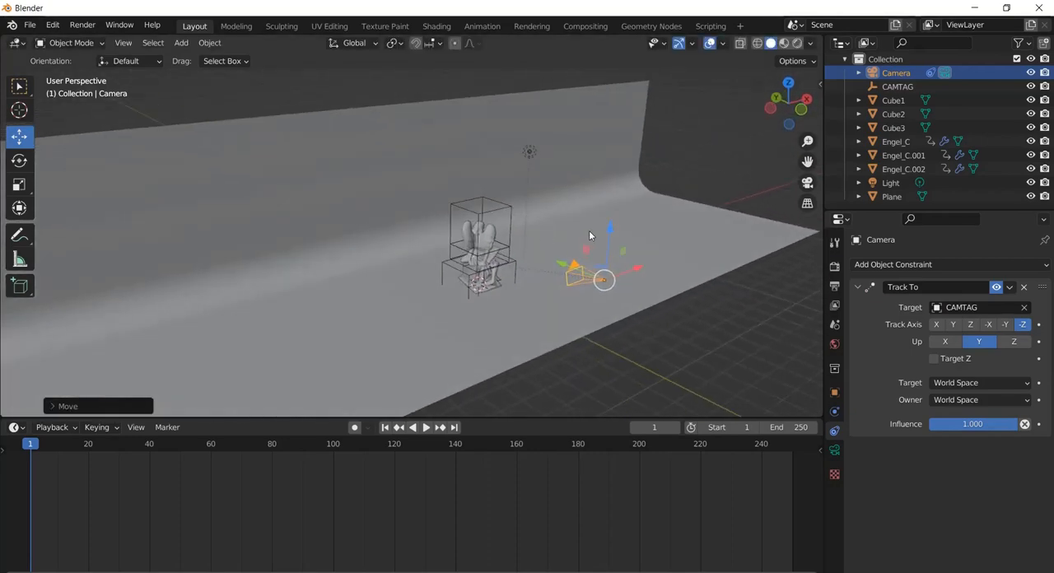
drag(608, 226, 607, 253)
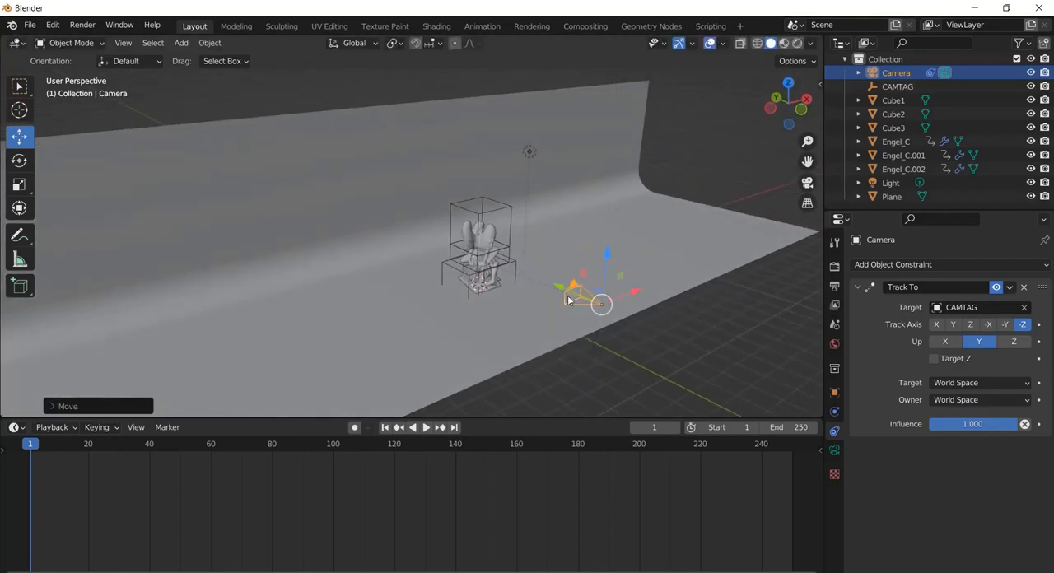
drag(564, 302, 591, 310)
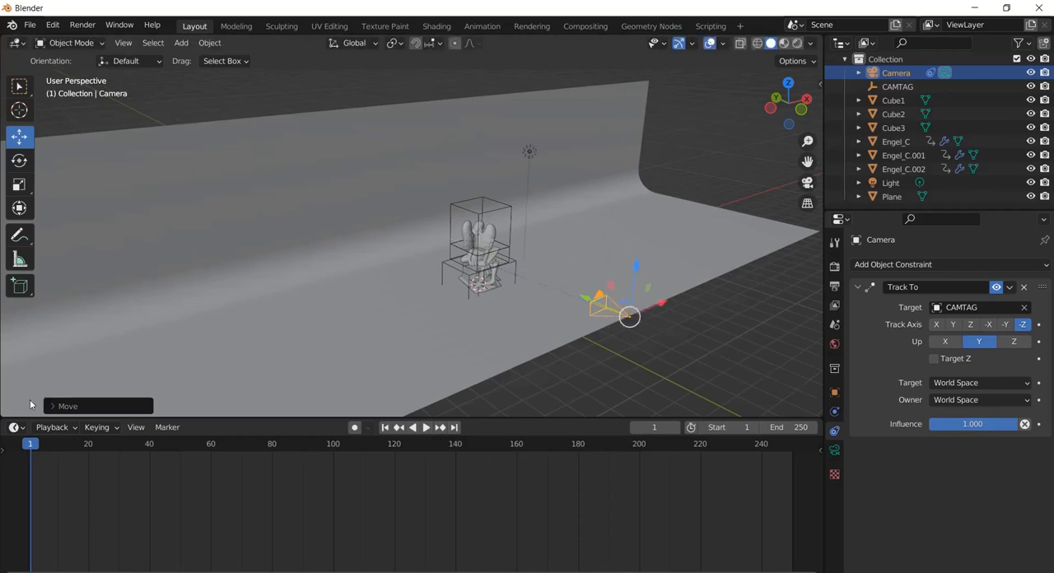
Look through the camera and split the 3D viewport vertically, keeping a narrow free perspective view of the statue and camera beside it
click(808, 182)
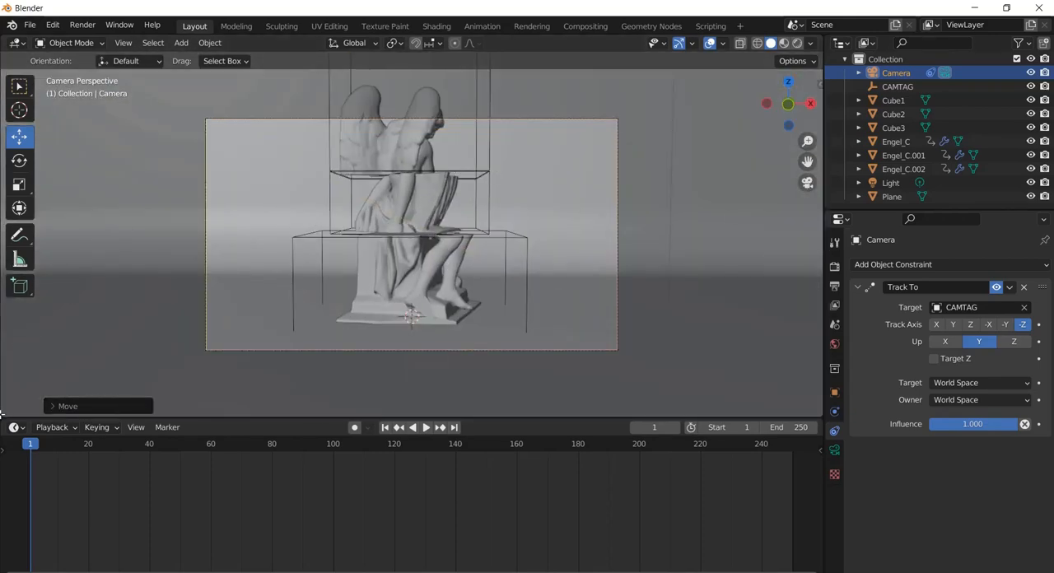
drag(1, 413, 260, 404)
middle_drag(113, 144, 129, 180)
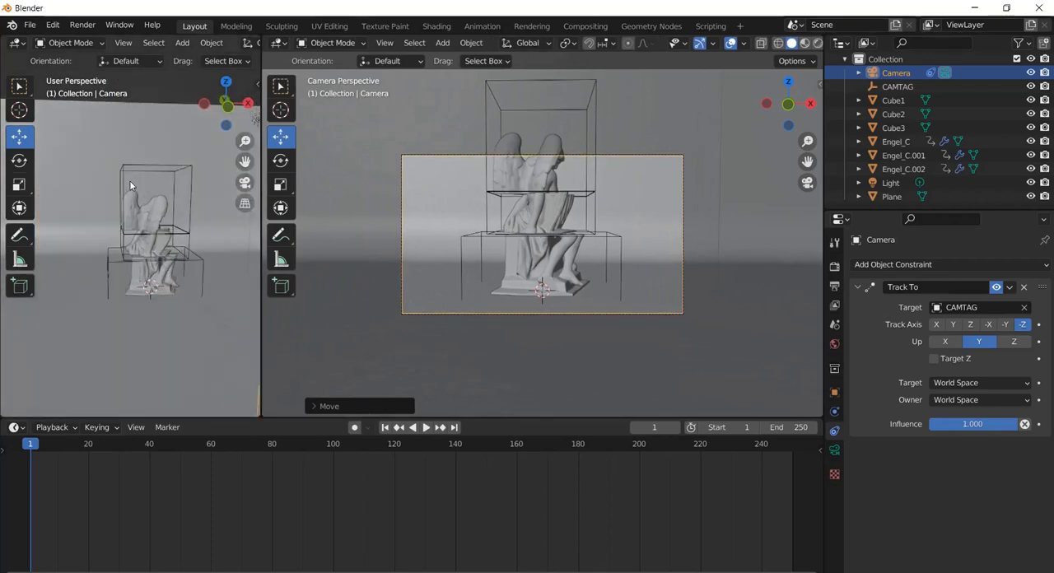
scroll(138, 187, down, 6)
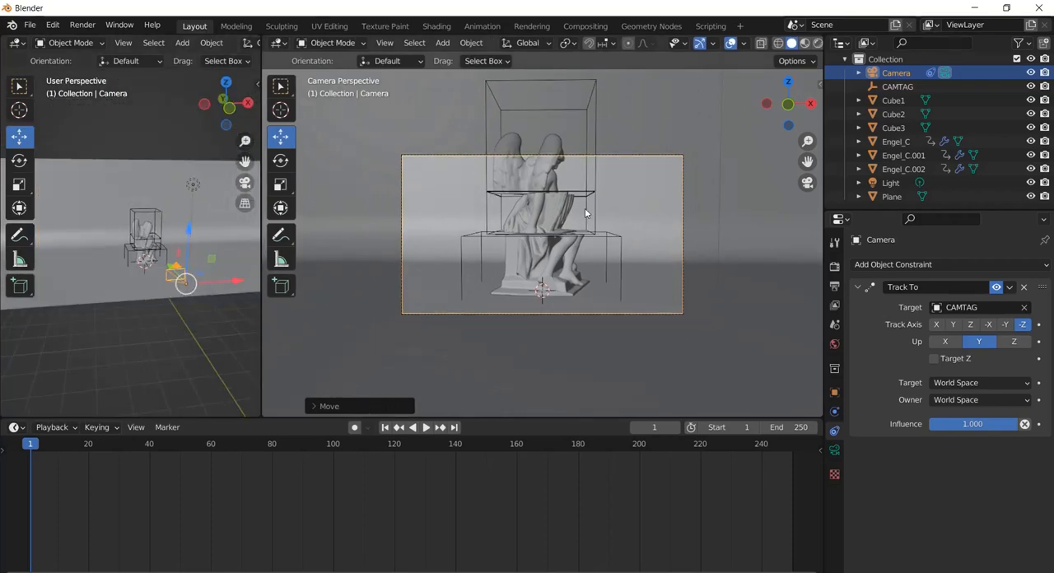
Raise the camera about 0.55 m along Z and move the CAMTAG empty slightly higher on the statue
mouse_move(188, 232)
mouse_down()
mouse_move(187, 240)
mouse_move(186, 202)
mouse_move(185, 277)
mouse_move(186, 194)
mouse_move(190, 215)
mouse_up()
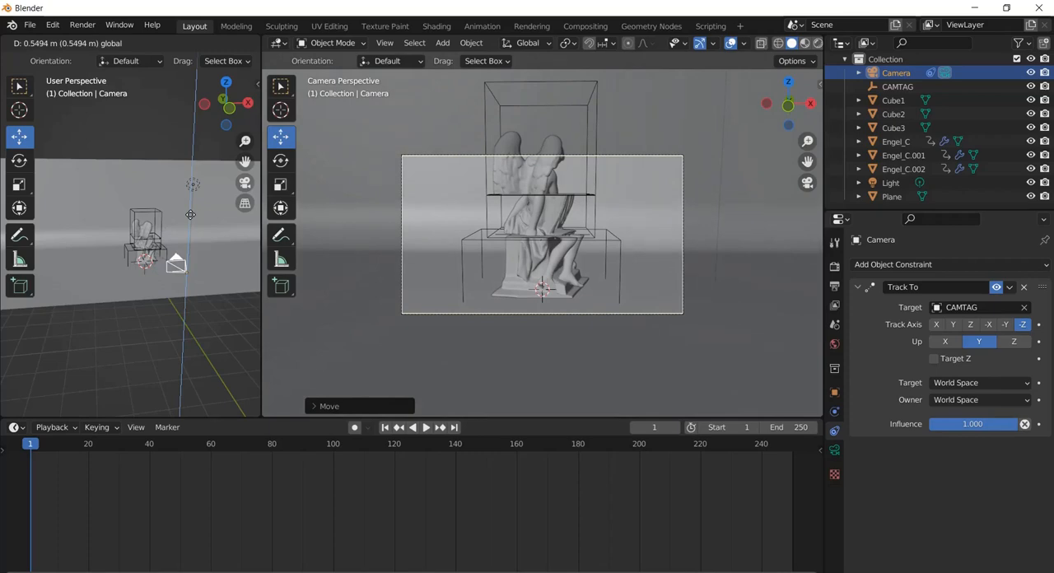
drag(190, 215, 191, 215)
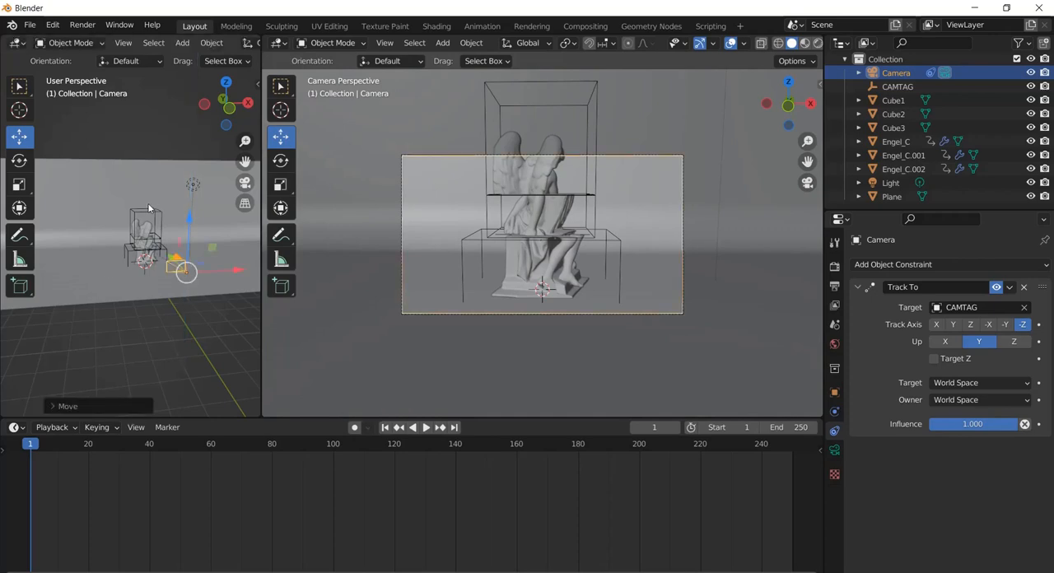
click(911, 85)
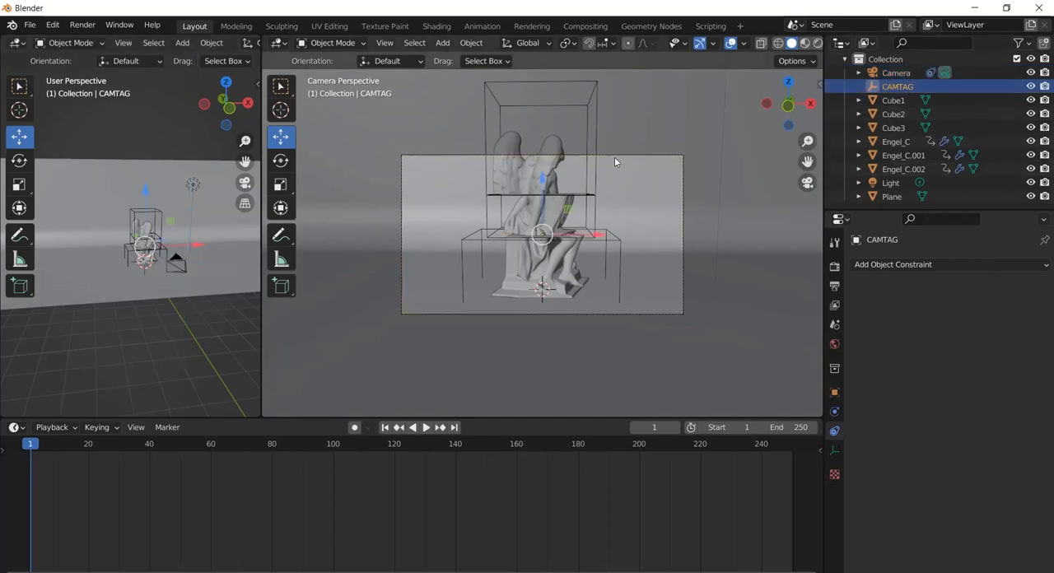
drag(544, 183, 534, 182)
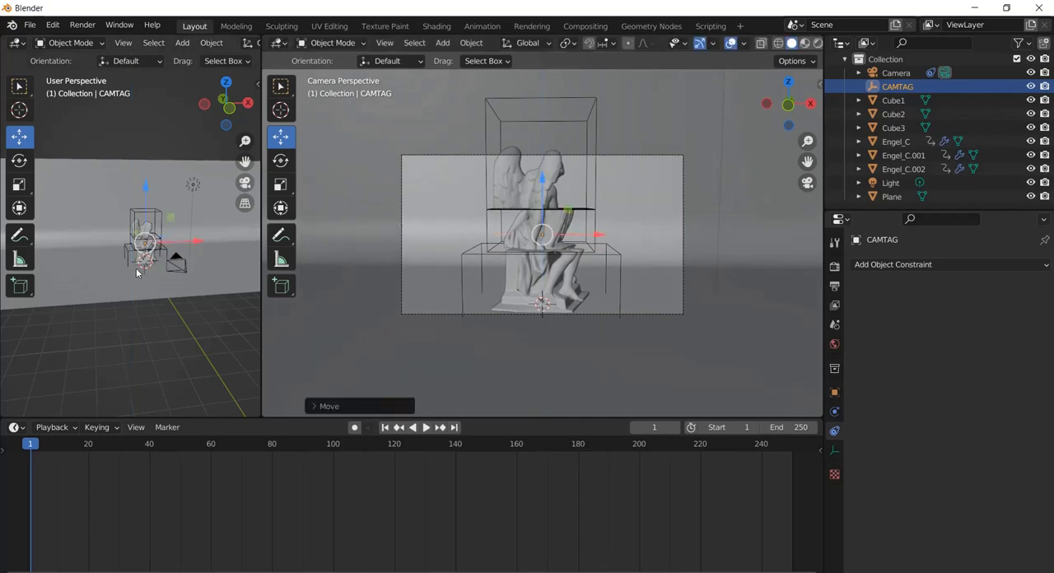
Move the camera about 1.06 m along negative Y, further away from the statue
click(172, 265)
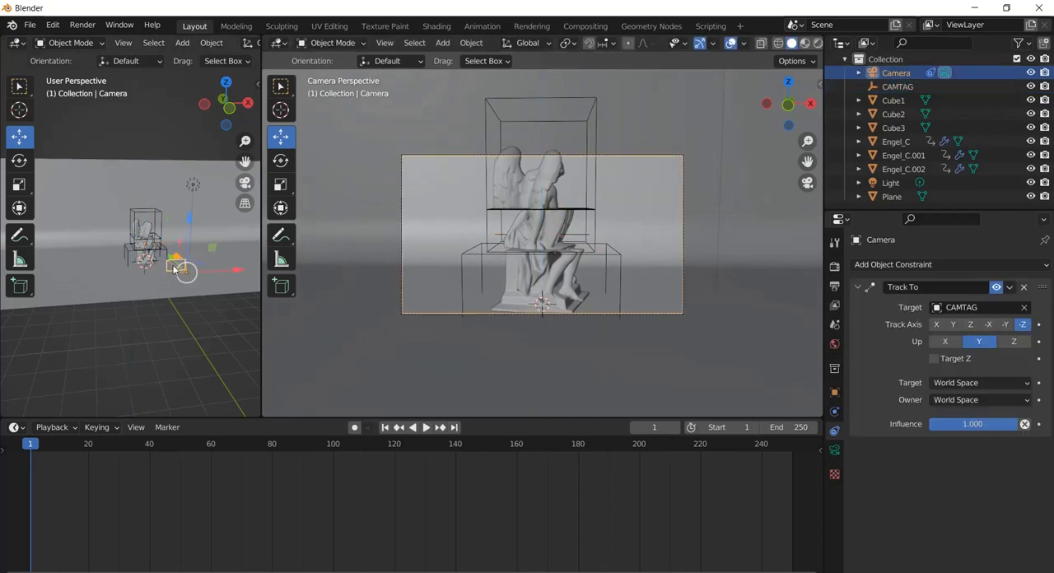
key(g)
key(y)
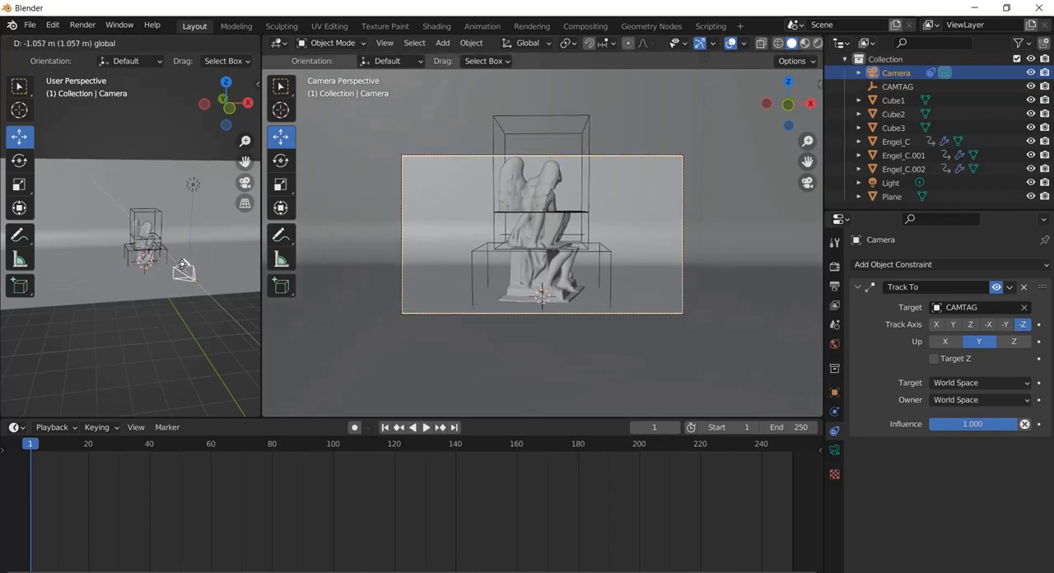
click(183, 265)
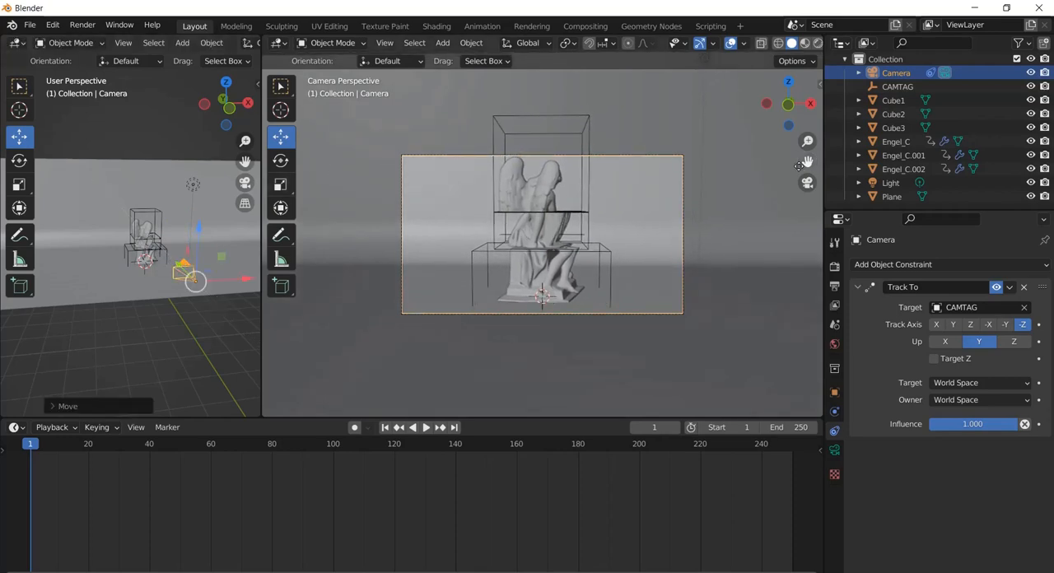
Set the camera viewport to Material Preview shading and check how the textured statue is framed
scroll(648, 184, up, 3)
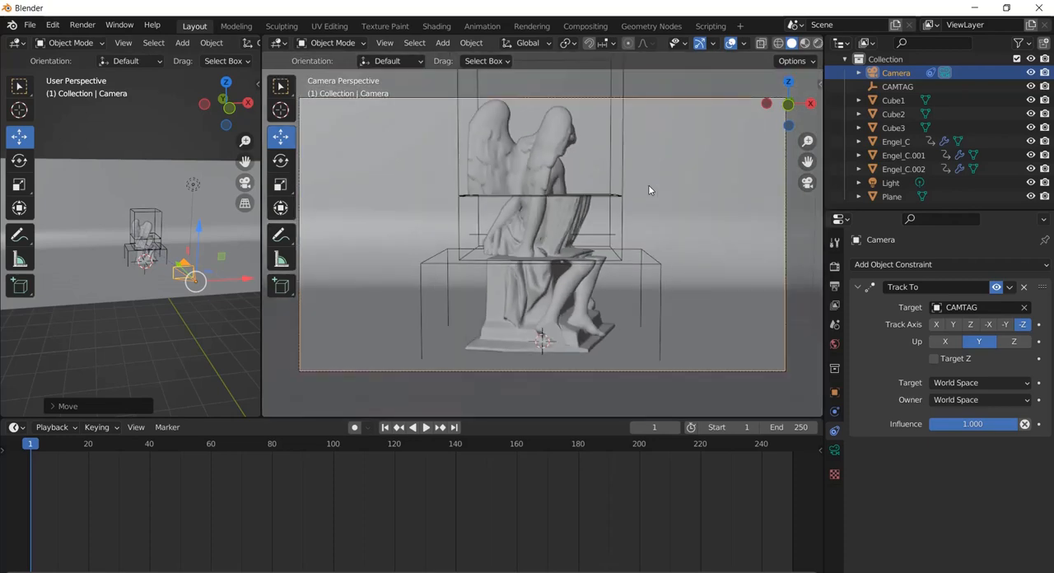
scroll(649, 185, up, 2)
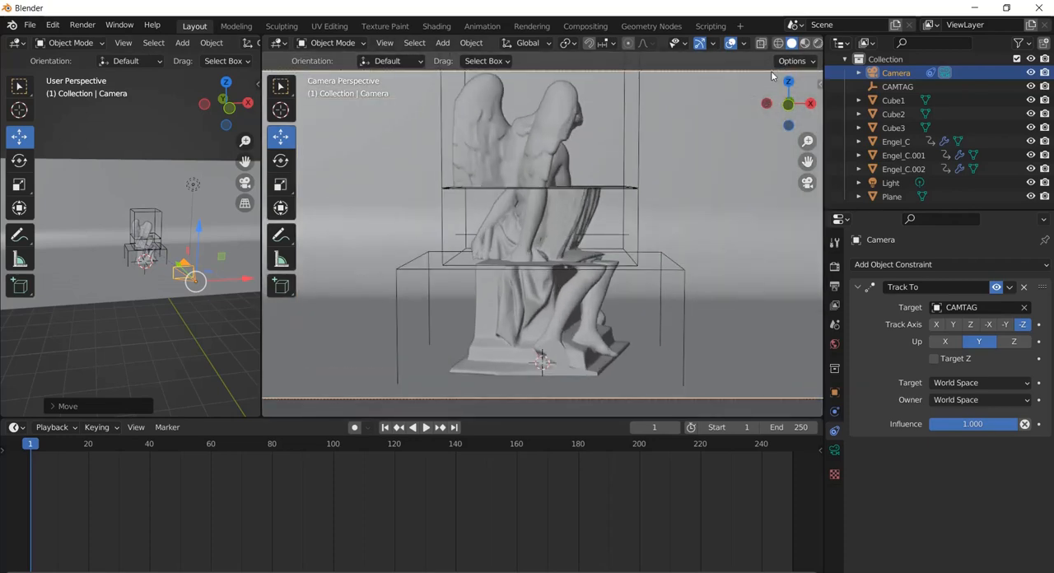
click(805, 43)
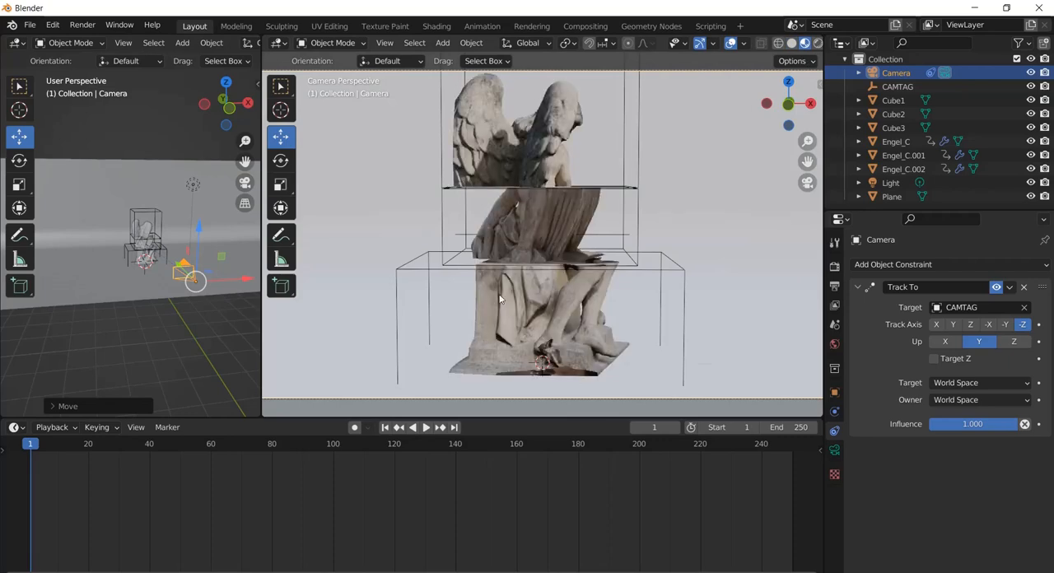
scroll(571, 290, down, 2)
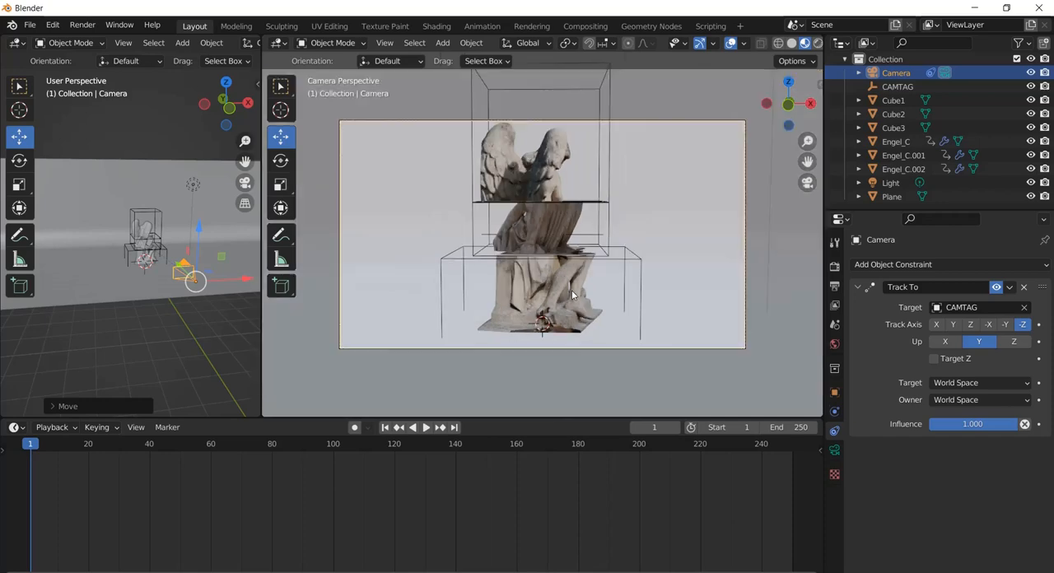
Change the type of the existing scene light above the statue to Sun
middle_drag(98, 273, 172, 227)
scroll(174, 227, up, 3)
drag(244, 162, 195, 163)
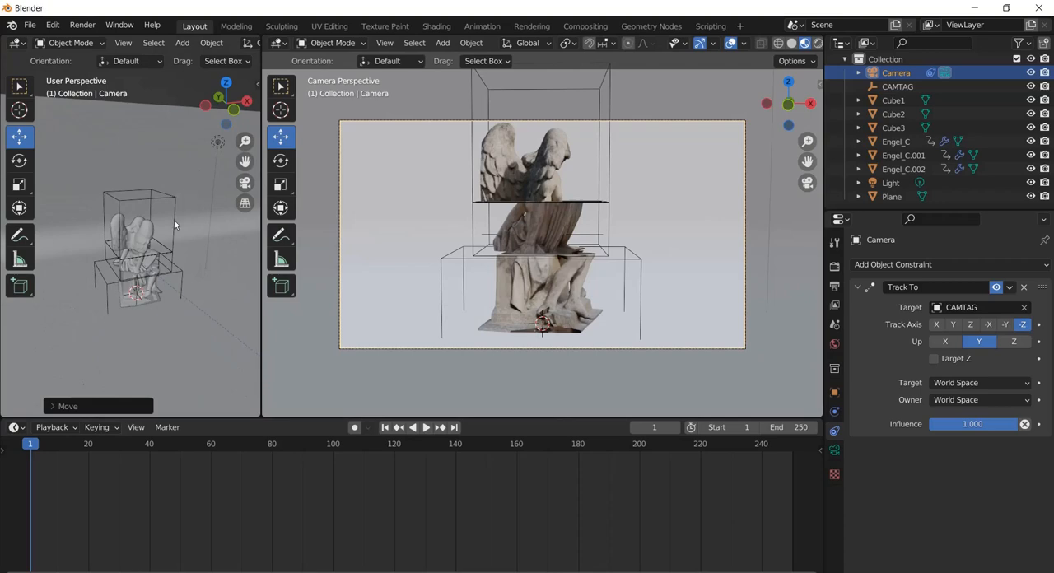
click(217, 143)
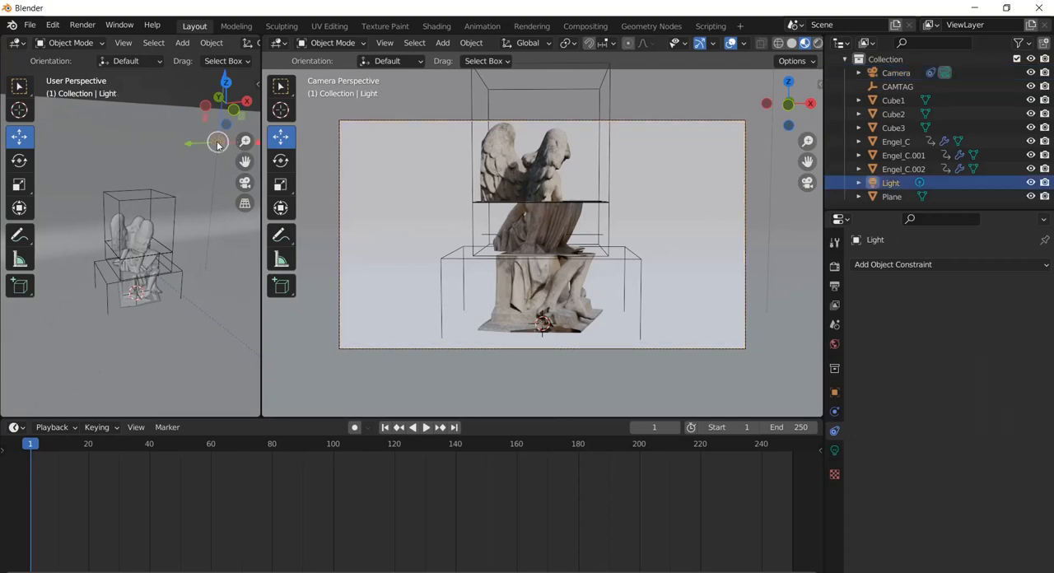
click(835, 450)
click(919, 327)
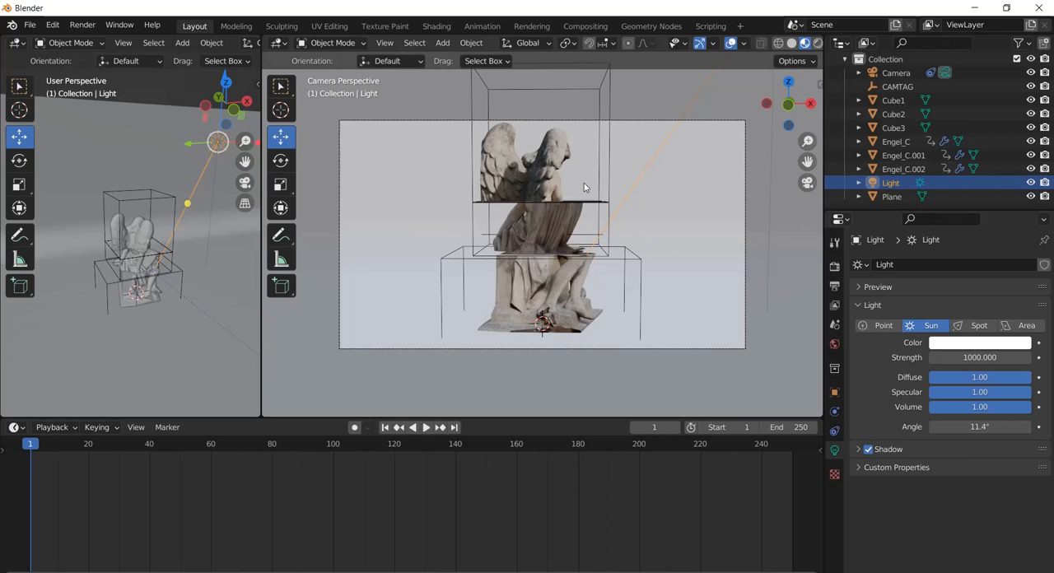
Replace the scene light with a new Sun light above the statue and set the larger viewport to Rendered shading
mouse_move(584, 180)
middle_down()
mouse_move(584, 196)
mouse_move(582, 178)
mouse_move(571, 191)
middle_up()
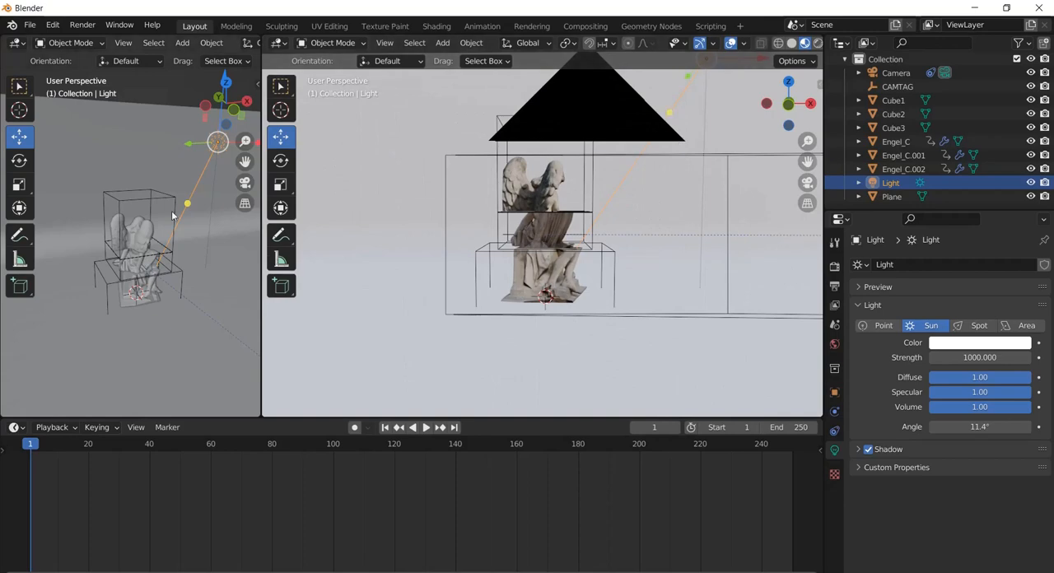
drag(188, 203, 147, 205)
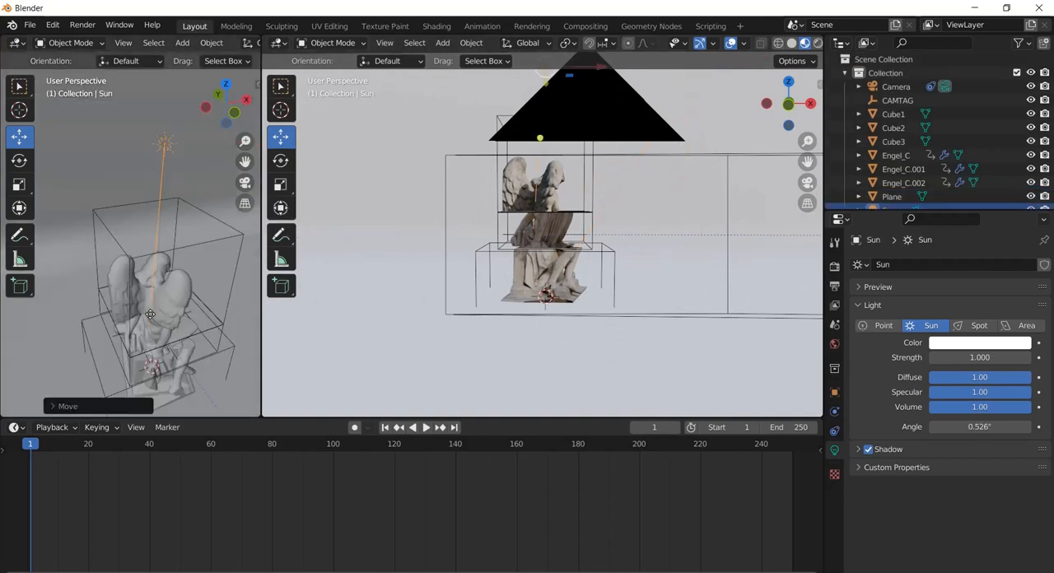
click(819, 45)
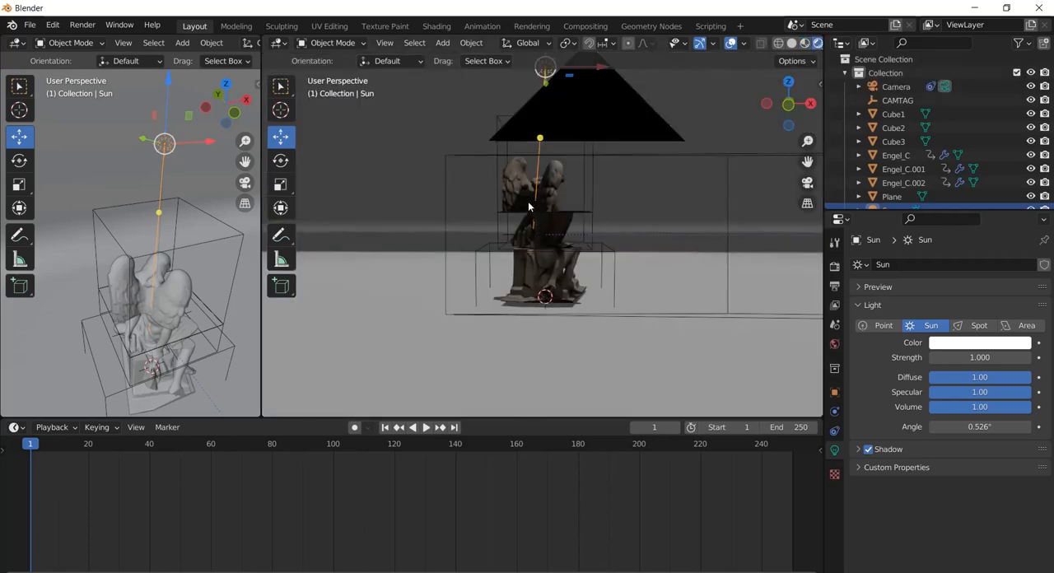
mouse_move(508, 143)
middle_down()
mouse_move(520, 168)
mouse_move(509, 143)
middle_up()
scroll(508, 143, up, 4)
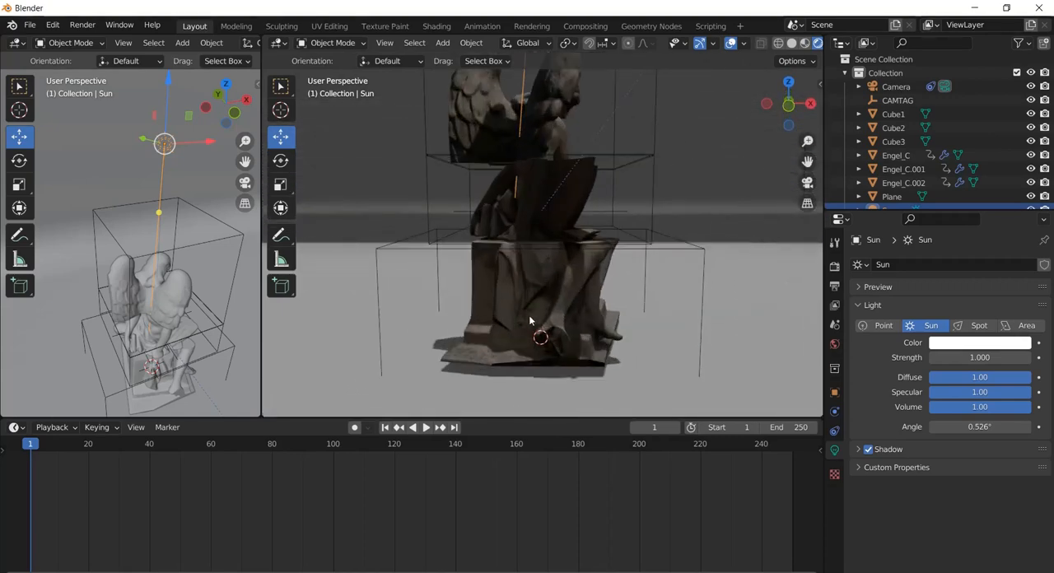
Raise the backdrop plane slightly along Z so its floor meets the statue's base
click(738, 286)
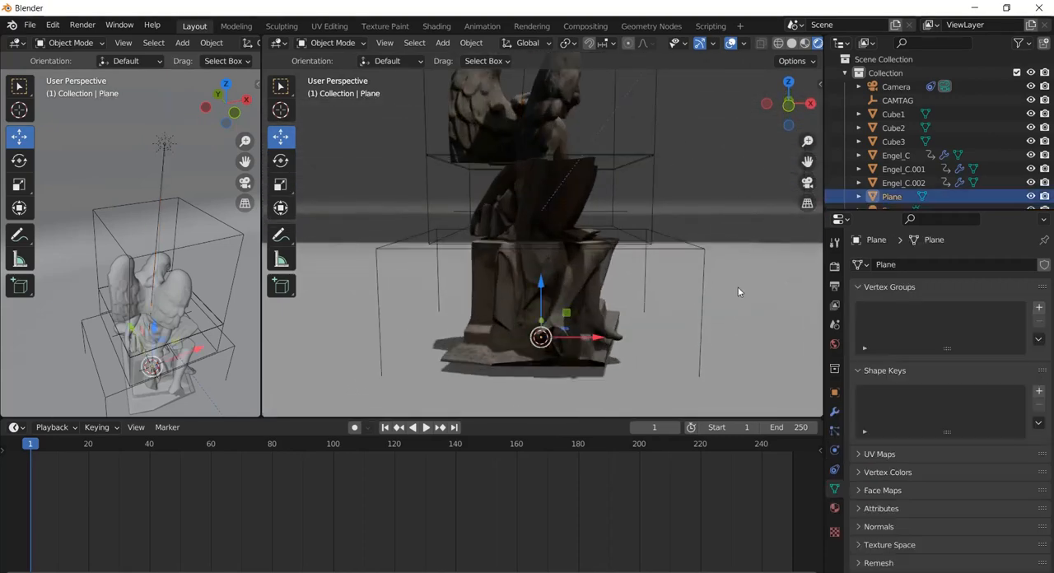
drag(540, 286, 535, 274)
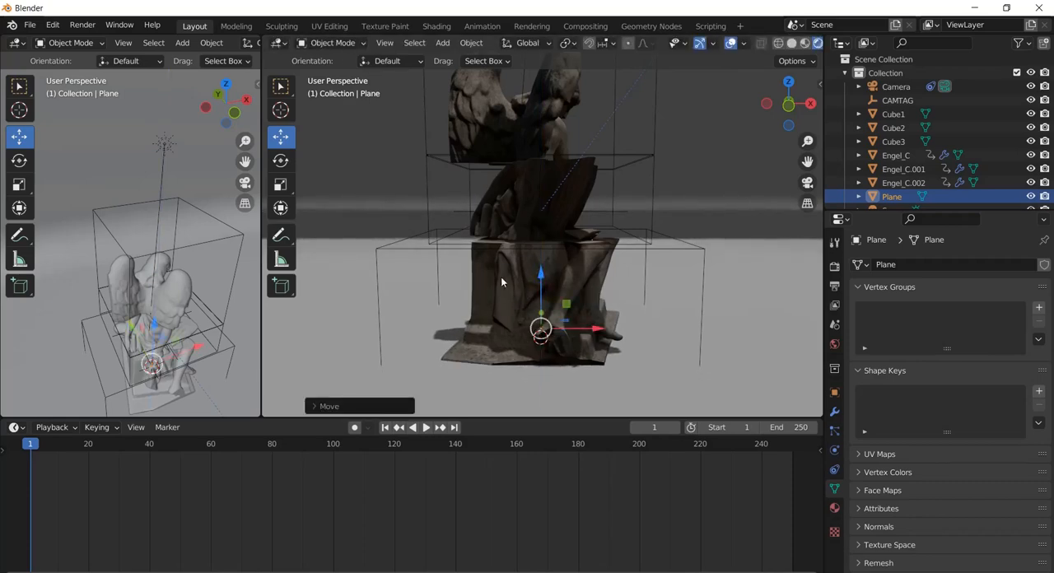
scroll(540, 204, down, 2)
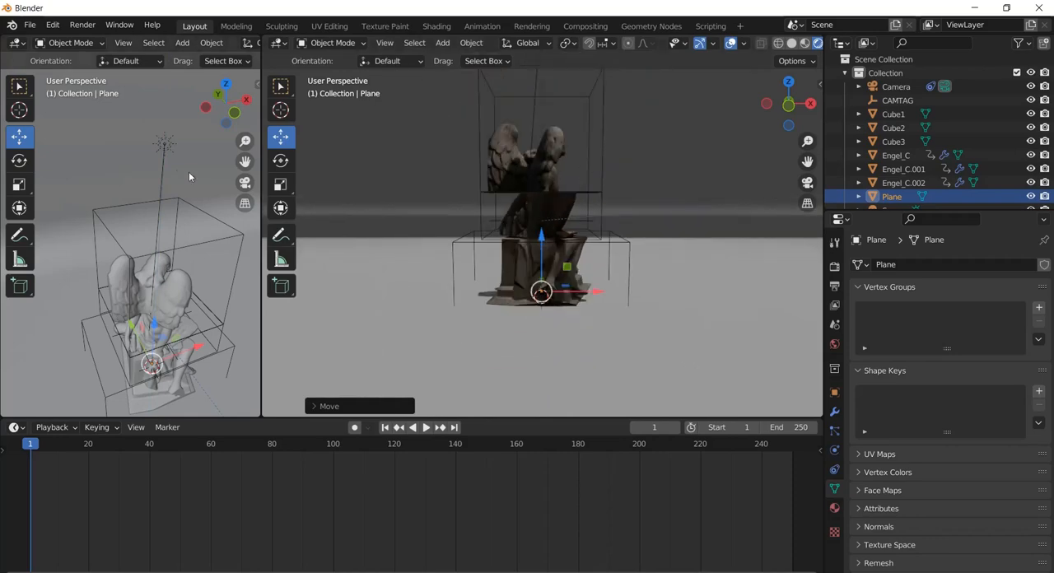
Rotate the Sun light slightly and move it along positive X to the side of the statue
click(163, 145)
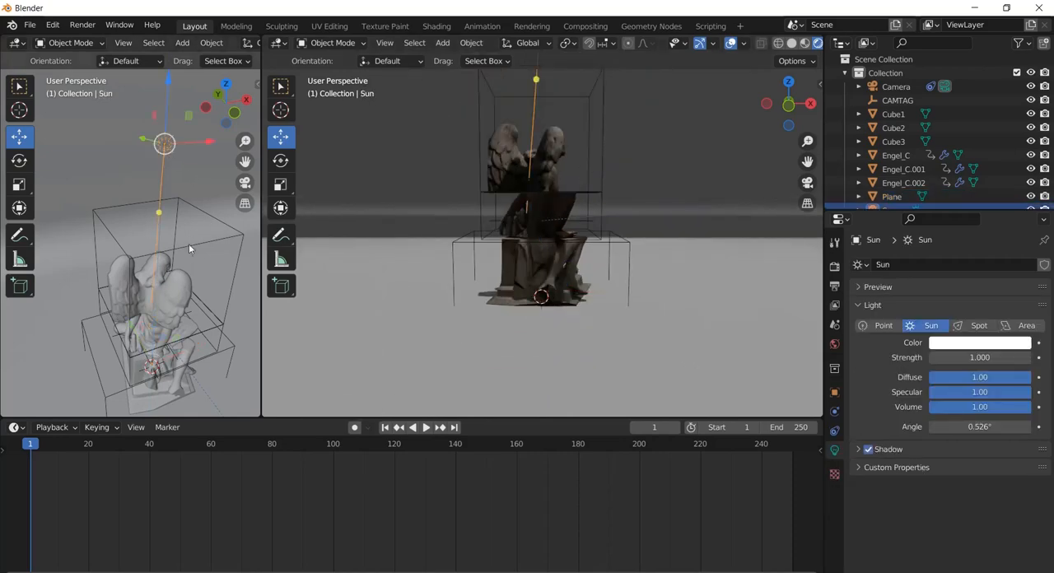
click(19, 161)
mouse_move(122, 124)
mouse_down()
mouse_move(123, 109)
mouse_move(130, 130)
mouse_move(119, 128)
mouse_up()
click(19, 137)
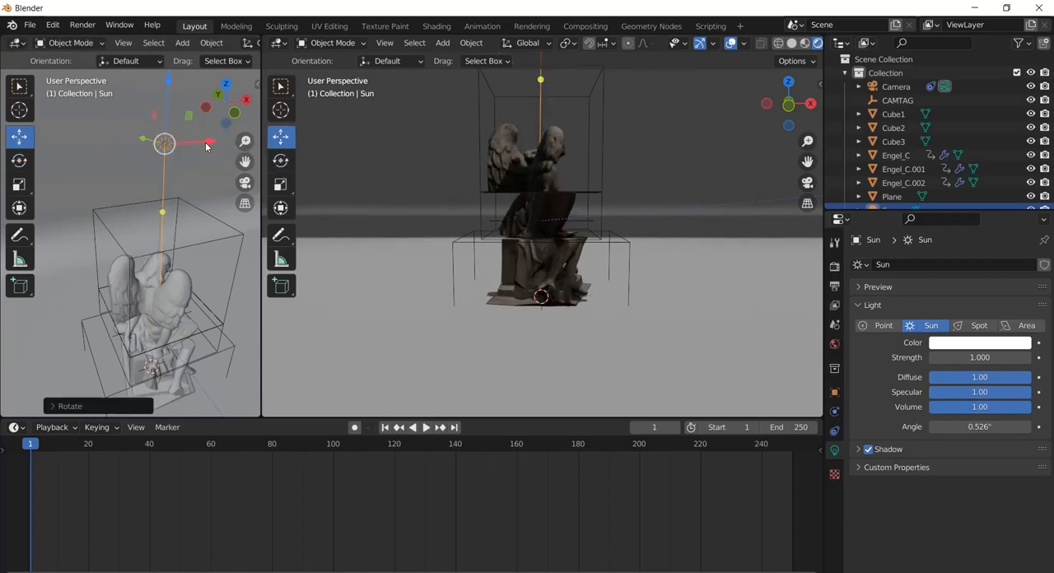
drag(198, 144, 38, 154)
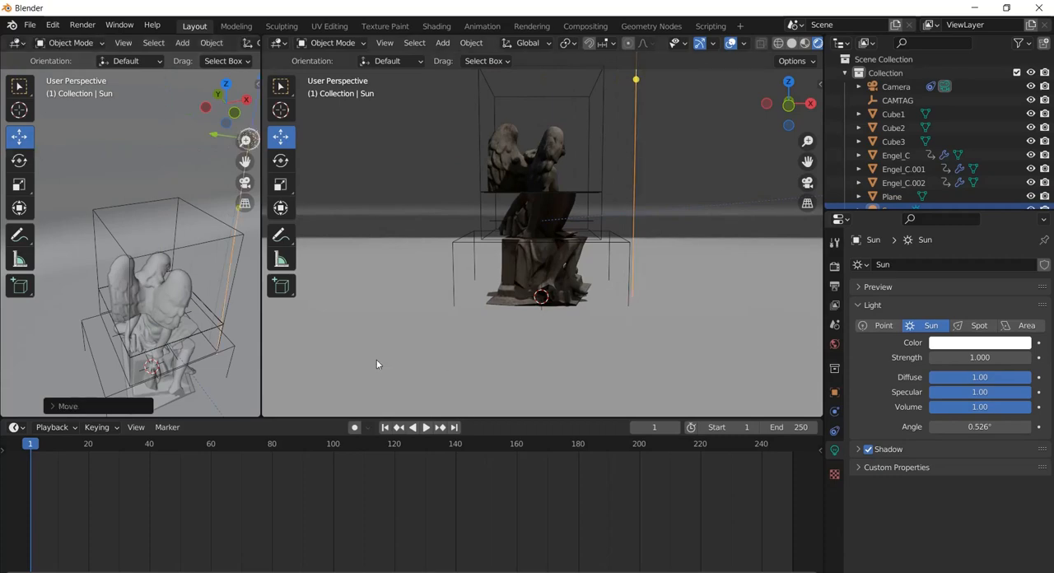
Add a Track To constraint to the Sun light with CAMTAG as its target
click(834, 431)
click(911, 265)
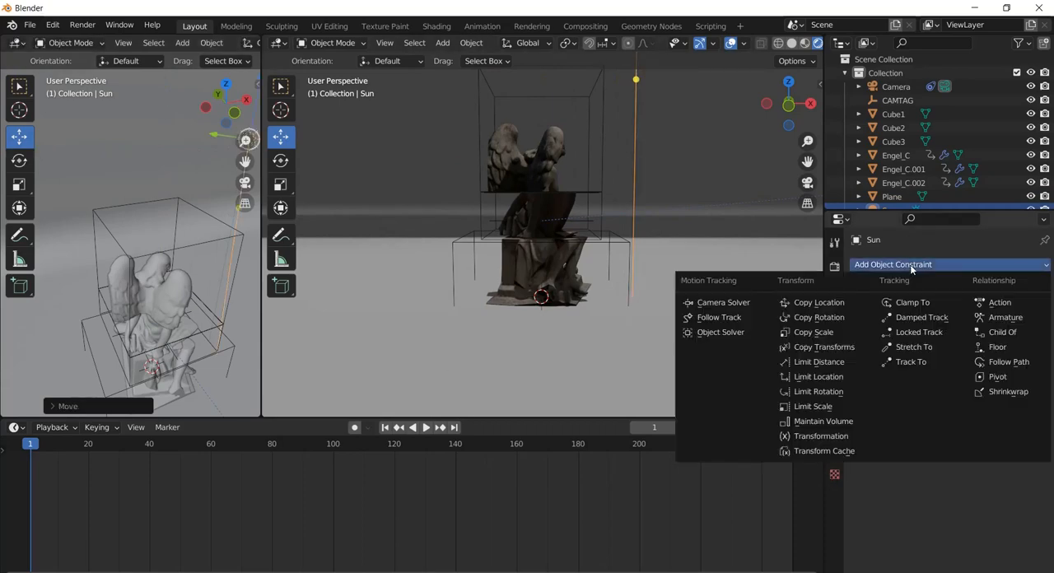
click(911, 362)
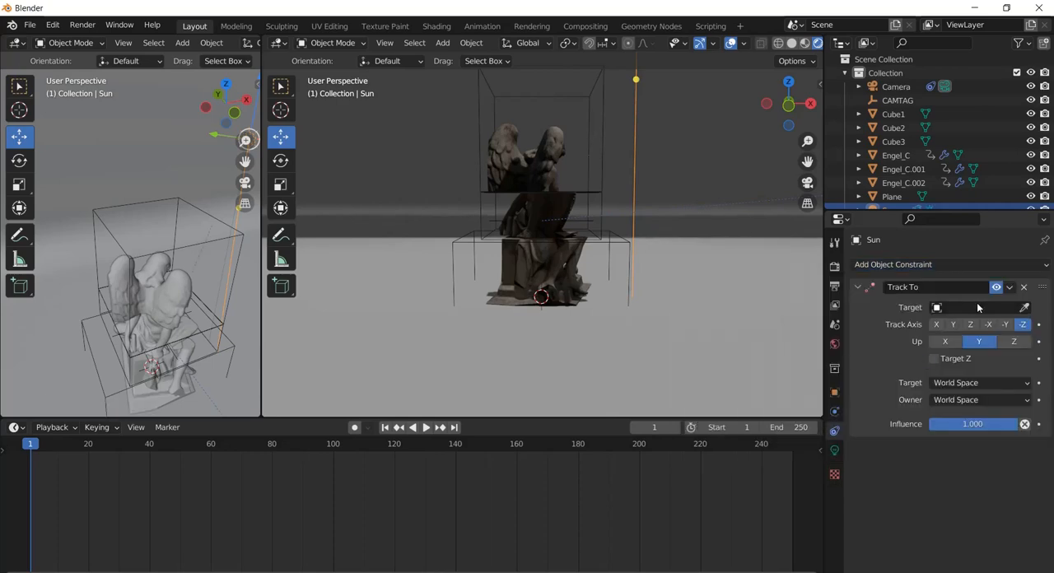
click(978, 307)
click(923, 340)
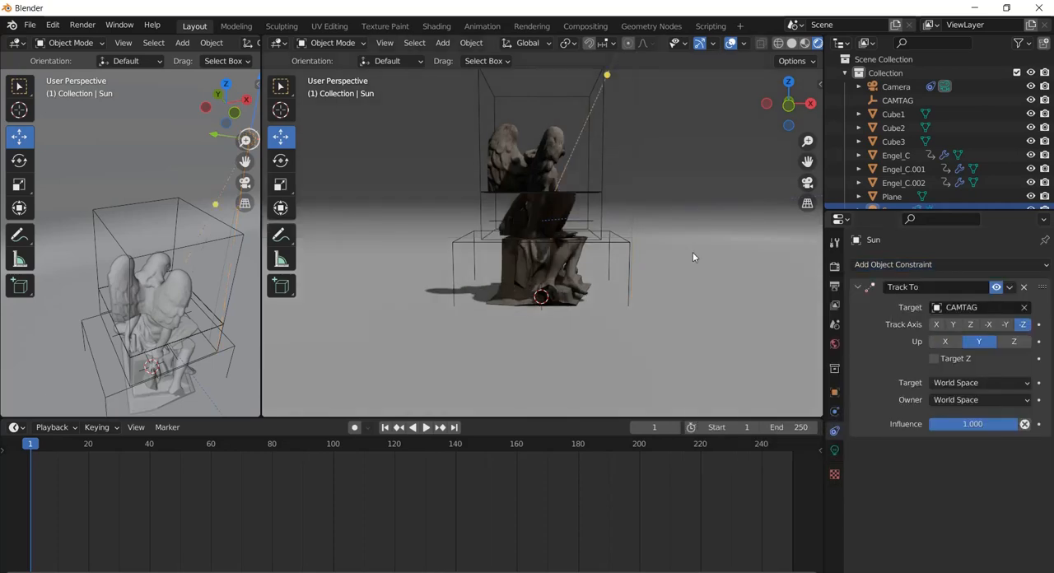
Shift the Sun light slightly back along X toward the statue and raise it well above the statue along Z
scroll(225, 153, down, 3)
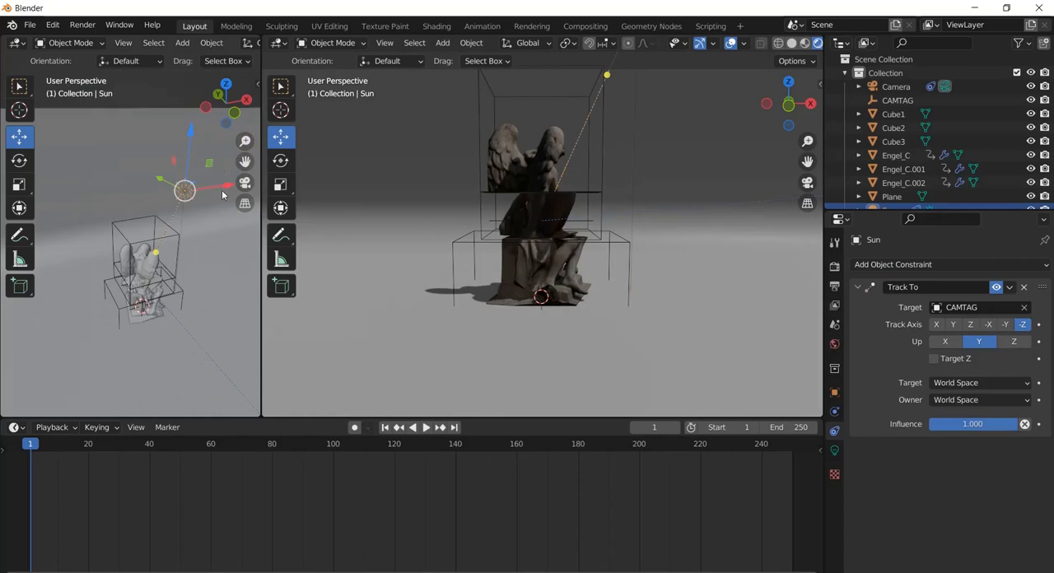
key(g)
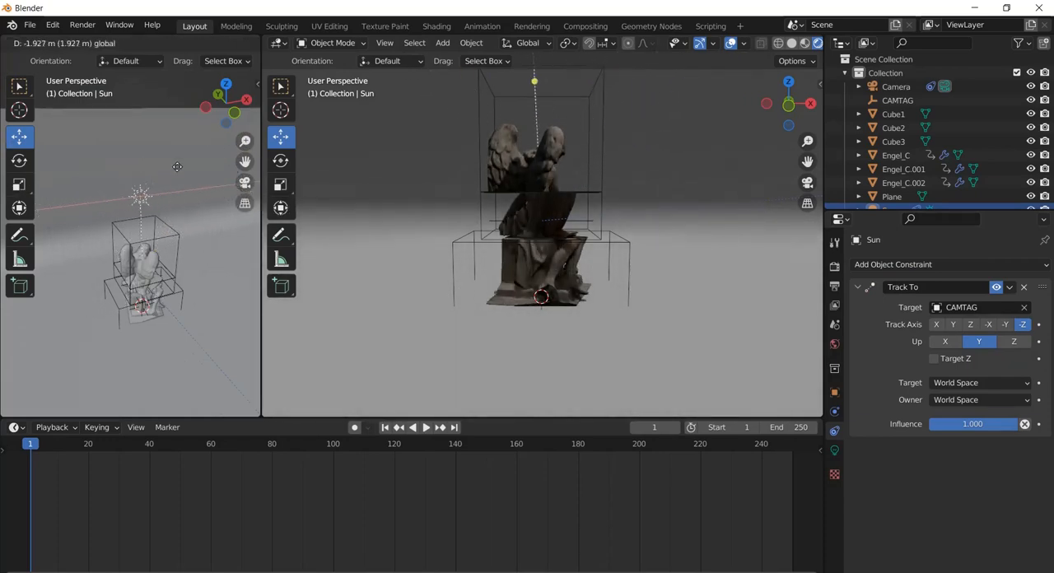
click(189, 171)
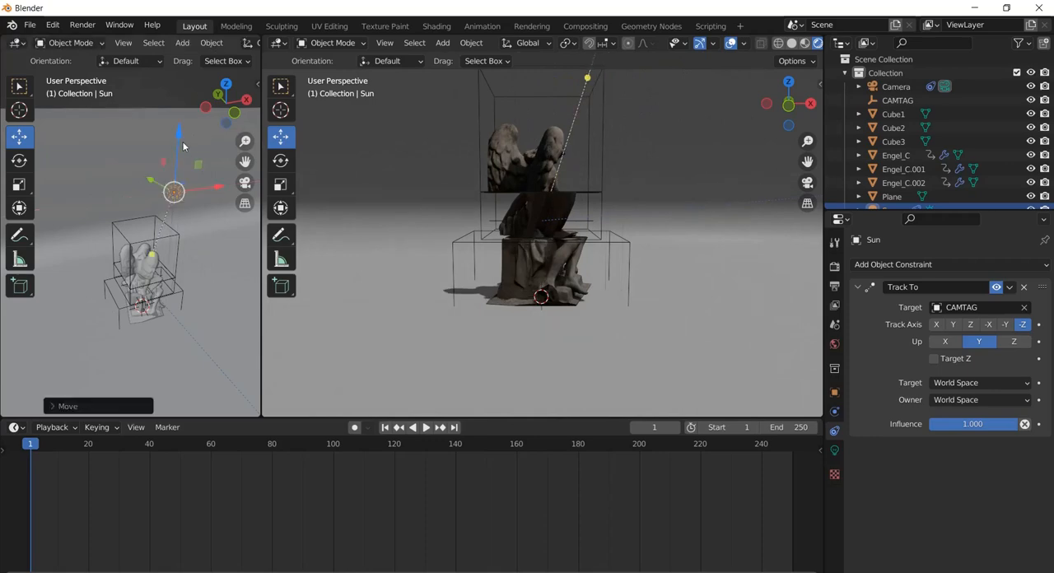
key(g)
key(z)
drag(177, 119, 182, 46)
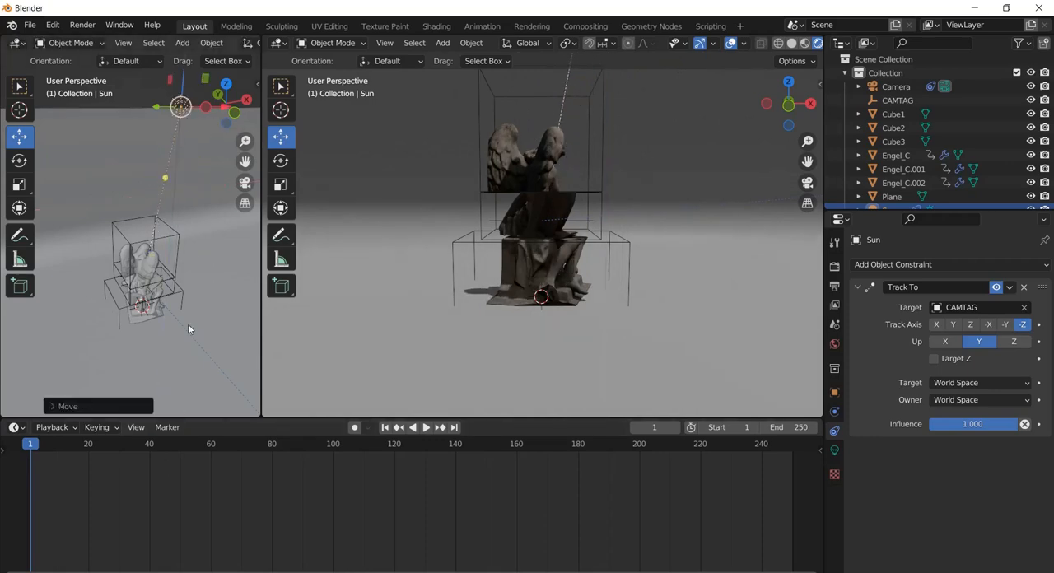
Move the Sun light farther out along positive X and slightly along negative Y toward the camera side
middle_drag(162, 187, 179, 200)
drag(164, 136, 188, 150)
middle_drag(191, 156, 170, 158)
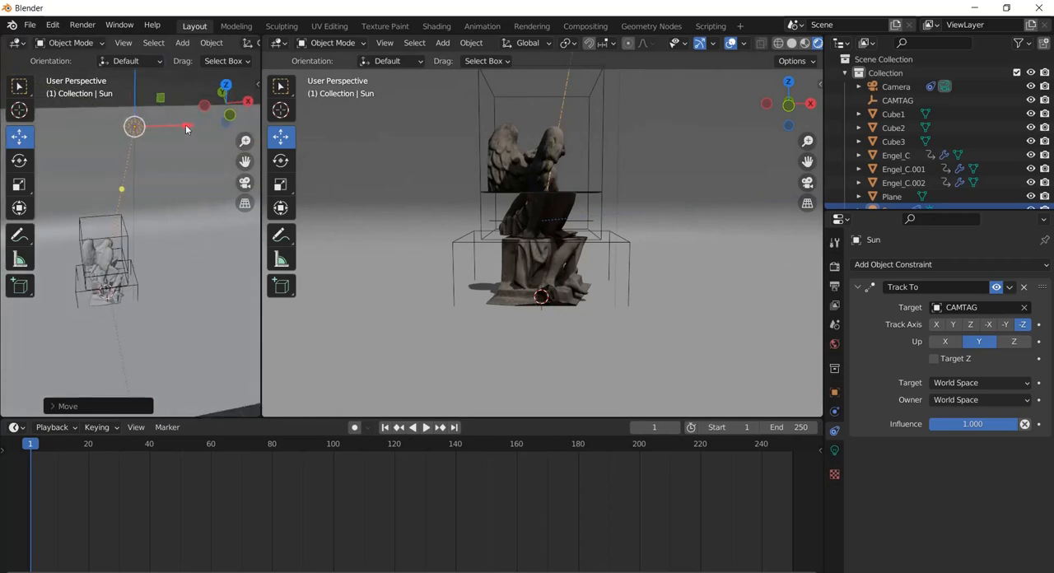
drag(186, 129, 252, 125)
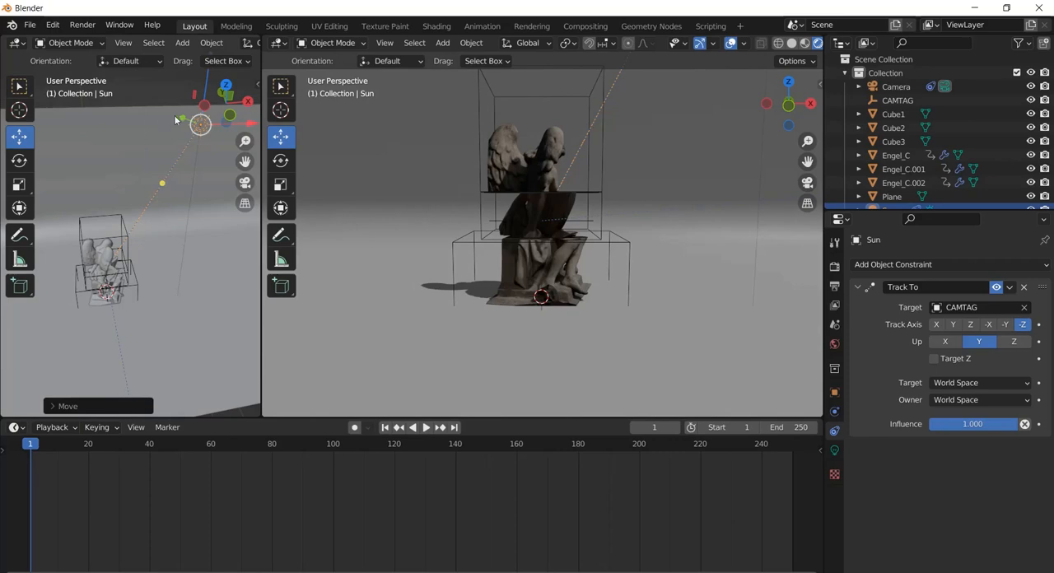
drag(176, 120, 198, 109)
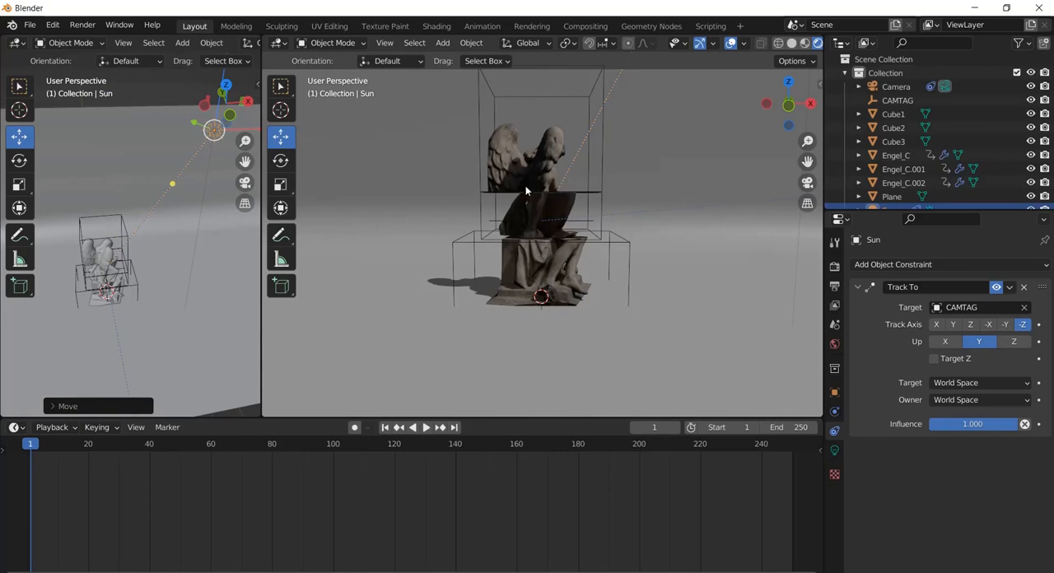
Check the statue's lighting and shadow up close and from a distance, ending in the camera view of the larger viewport
scroll(526, 190, up, 1)
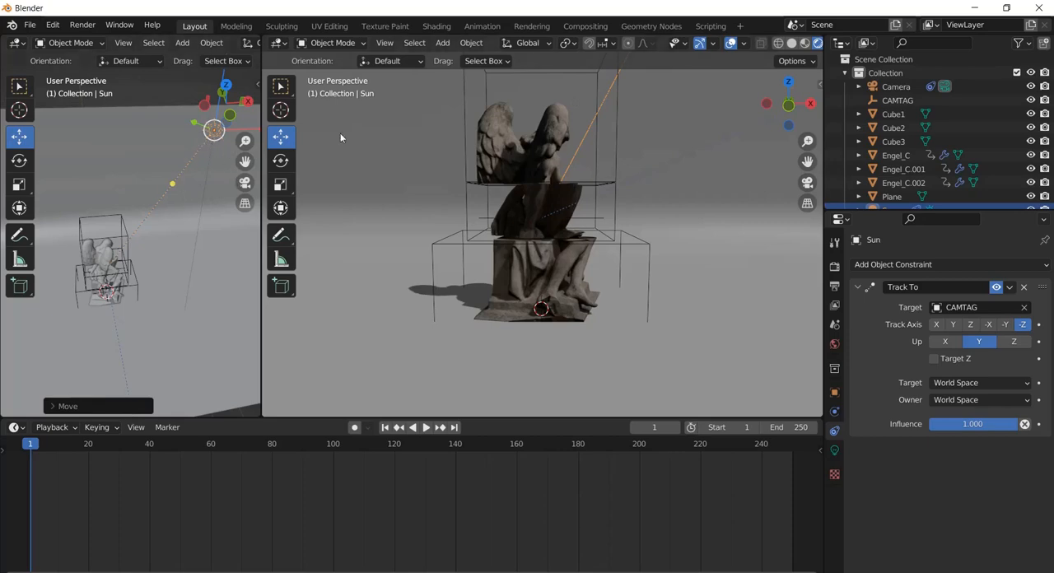
scroll(605, 120, down, 4)
scroll(604, 120, up, 6)
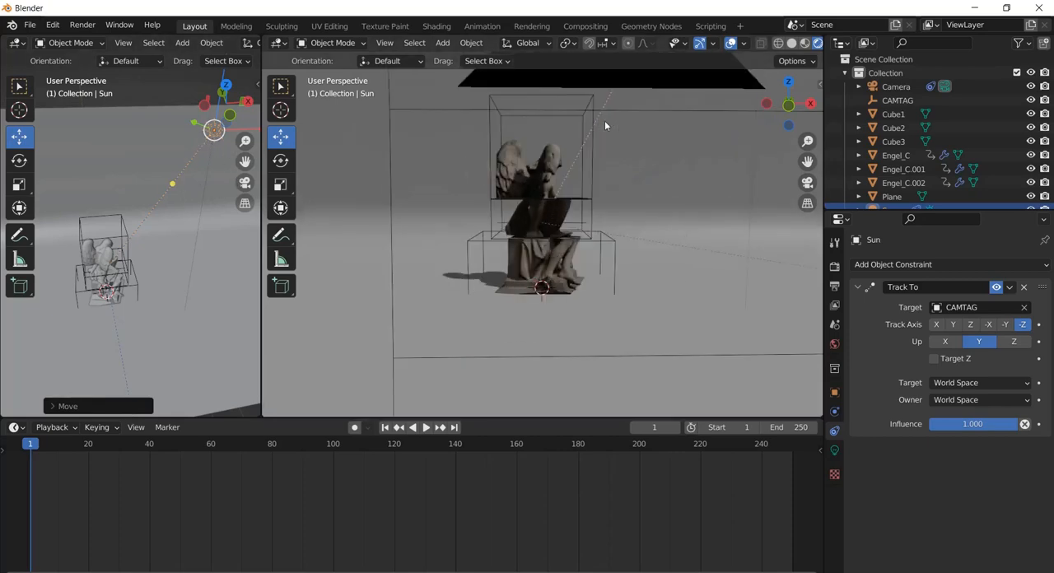
scroll(605, 120, down, 7)
click(807, 182)
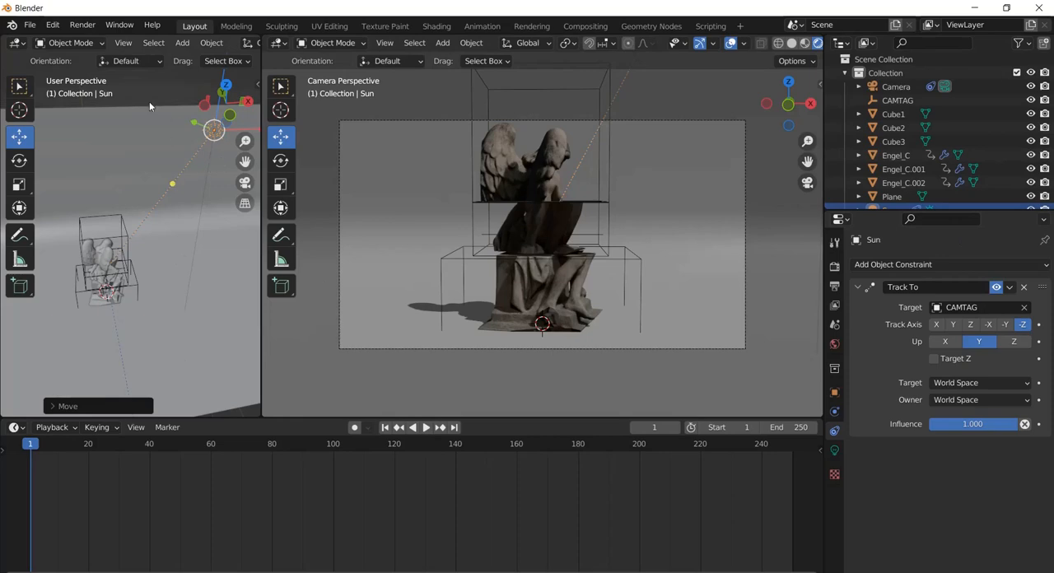
Add an area light to the scene and raise it along Z above the statue
click(833, 450)
click(181, 43)
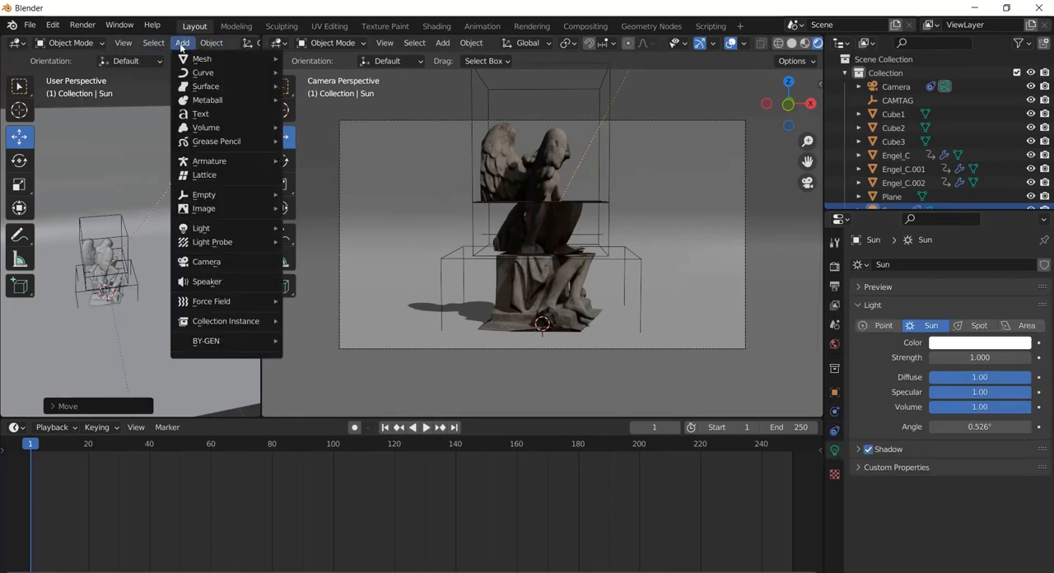
mouse_move(214, 229)
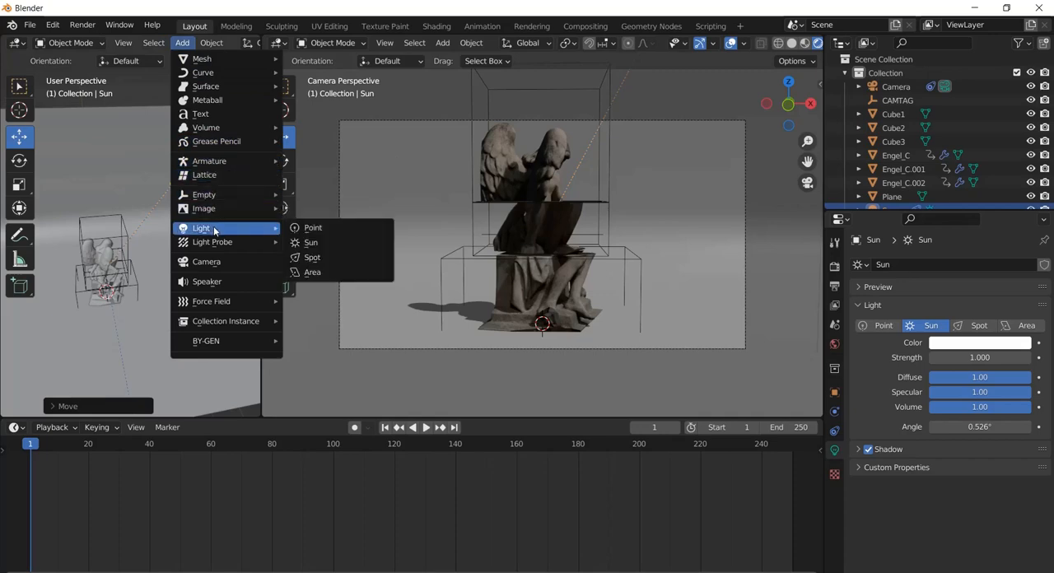
click(331, 272)
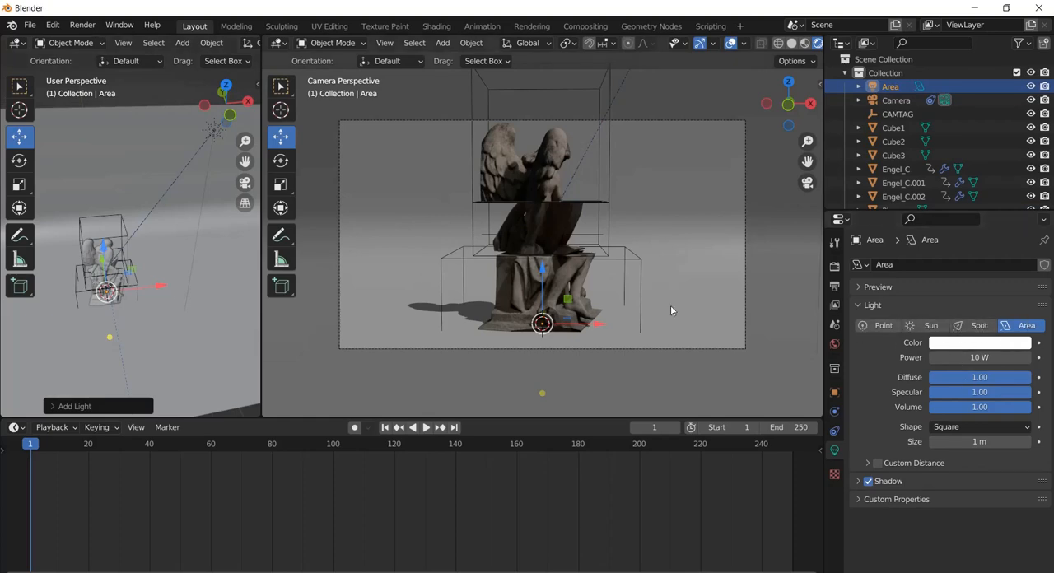
drag(105, 247, 96, 169)
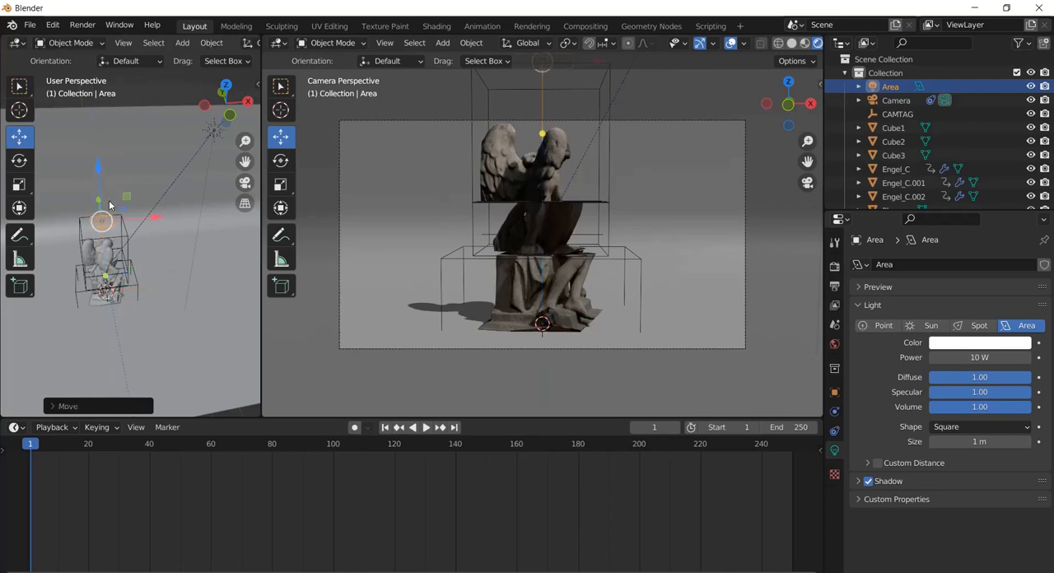
Scale the area light up until it is much wider than the statue and move it behind the statue along Y
key(s)
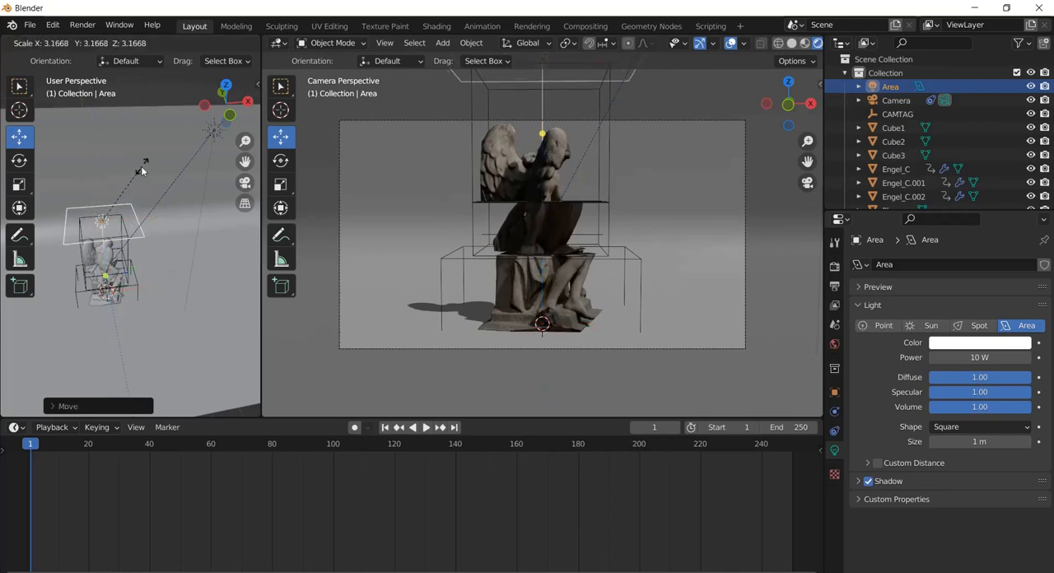
click(182, 134)
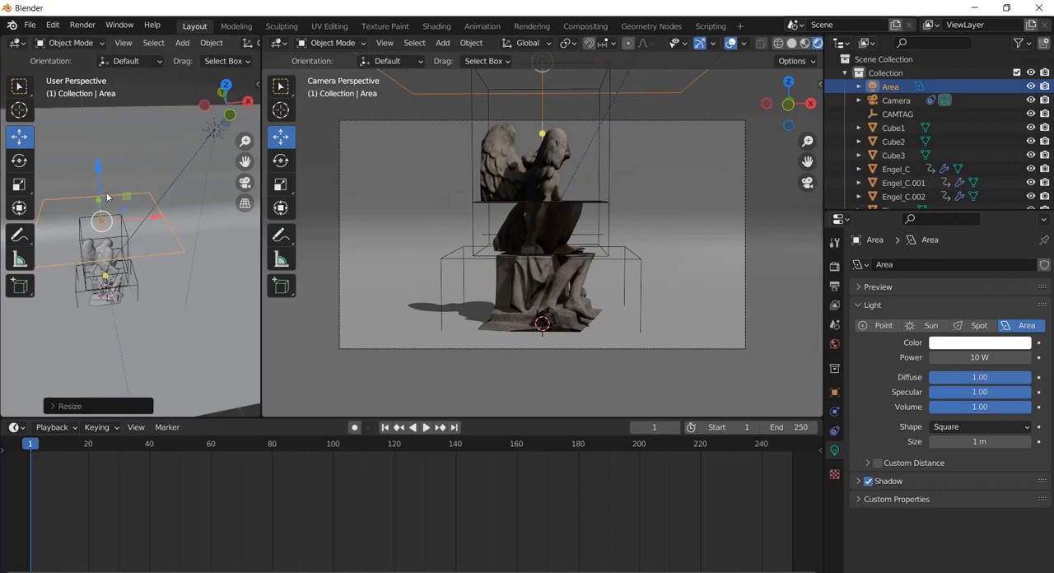
middle_drag(99, 175, 130, 218)
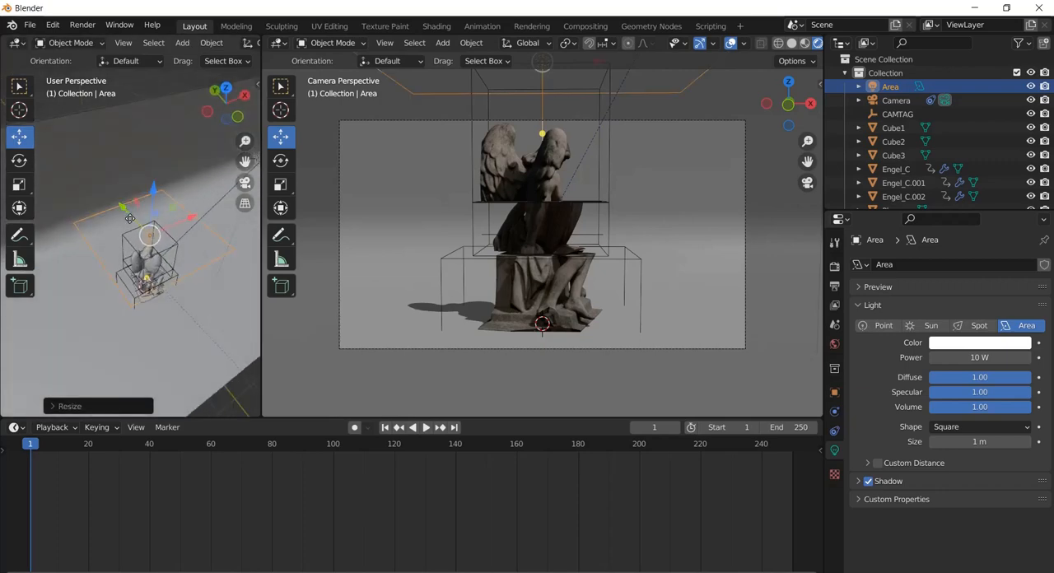
drag(124, 212, 93, 182)
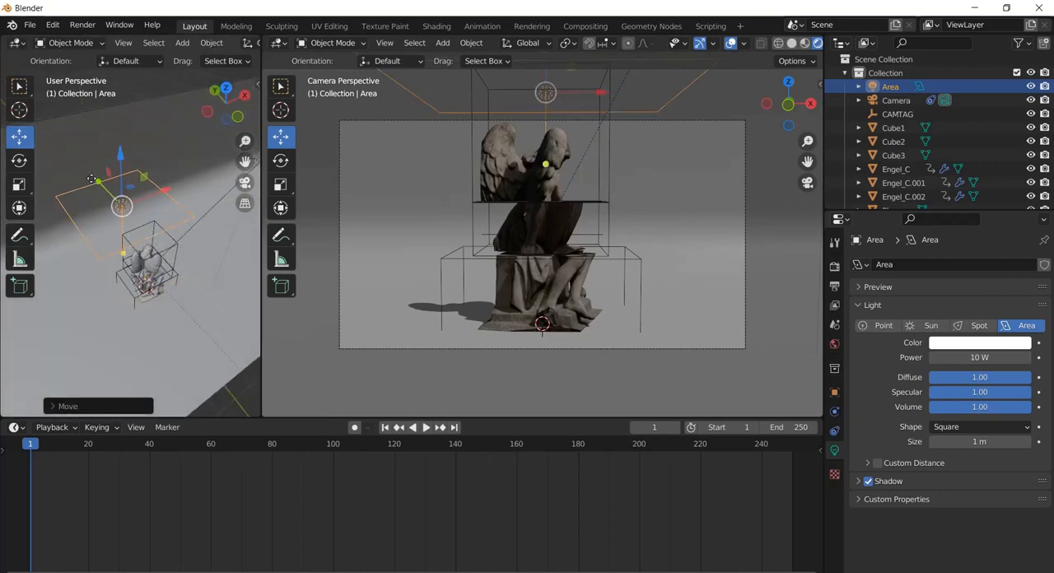
middle_drag(594, 224, 710, 199)
click(808, 183)
Rotate the area light about the X axis so that it tilts toward the statue
click(19, 161)
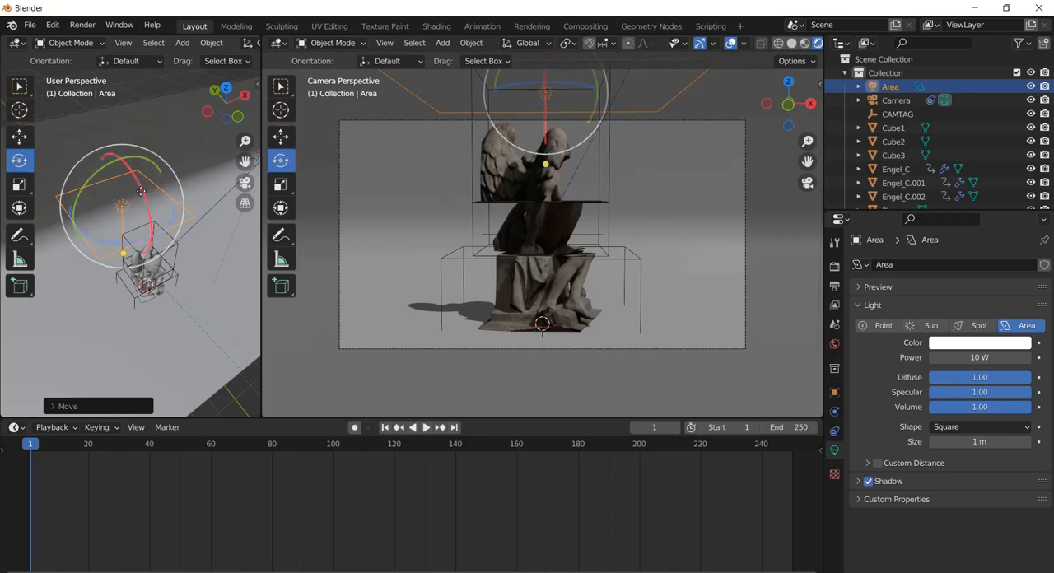
drag(140, 191, 99, 177)
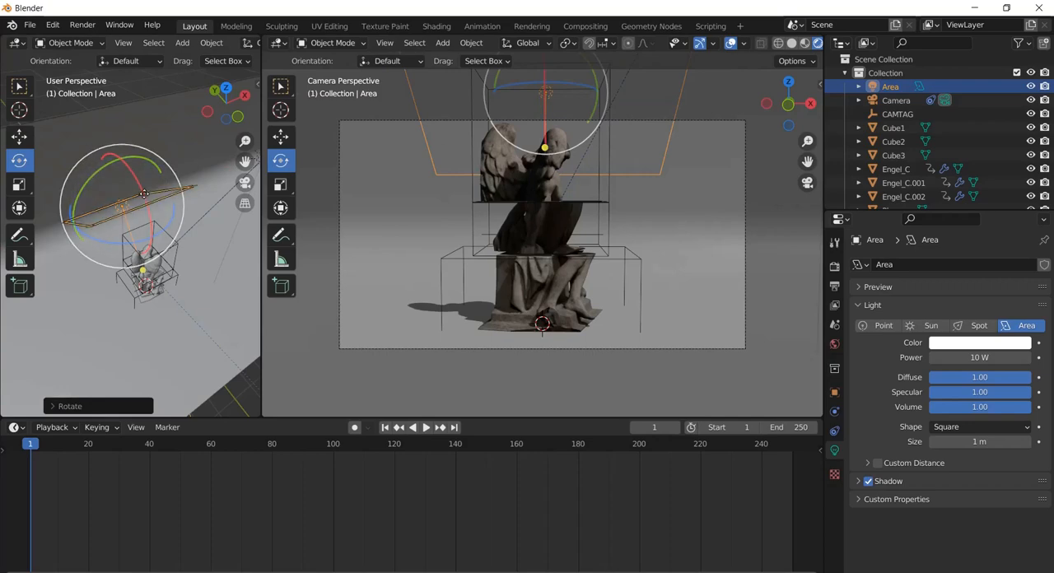
drag(134, 172, 104, 172)
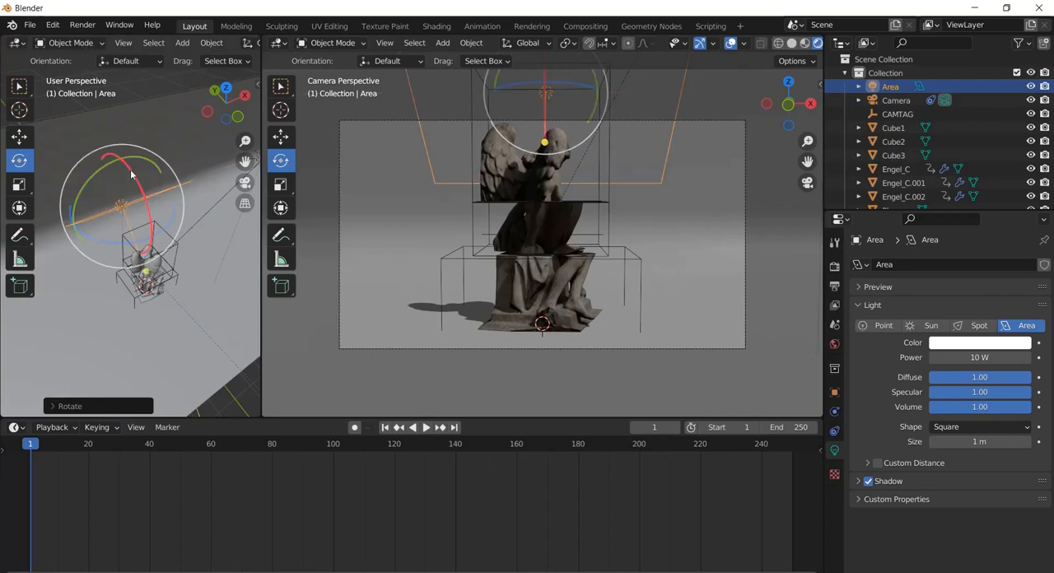
Move the area light farther back and higher behind the statue and set its power to 740.3 W
click(19, 137)
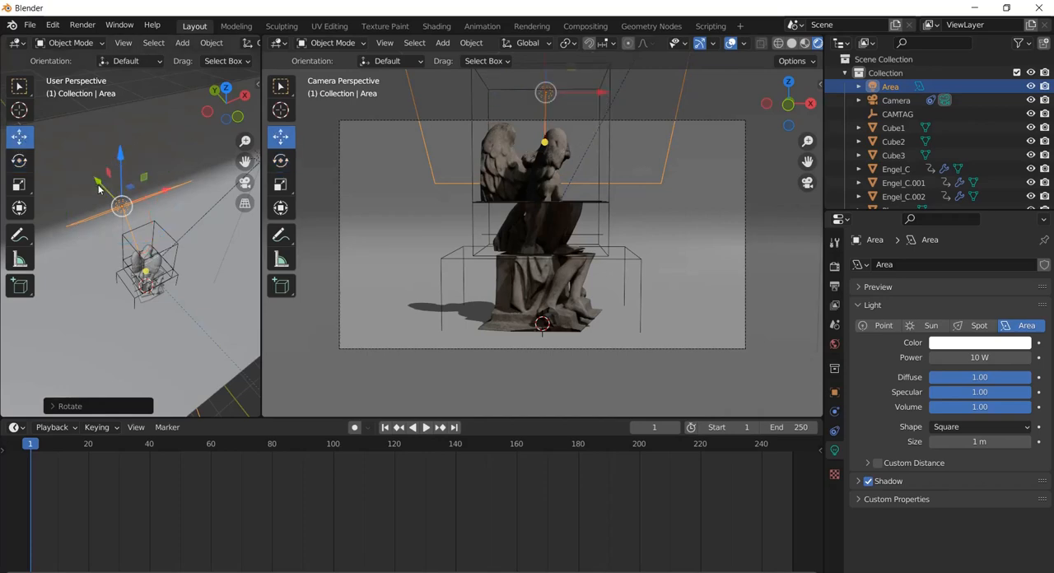
drag(98, 189, 92, 102)
drag(974, 359, 780, 256)
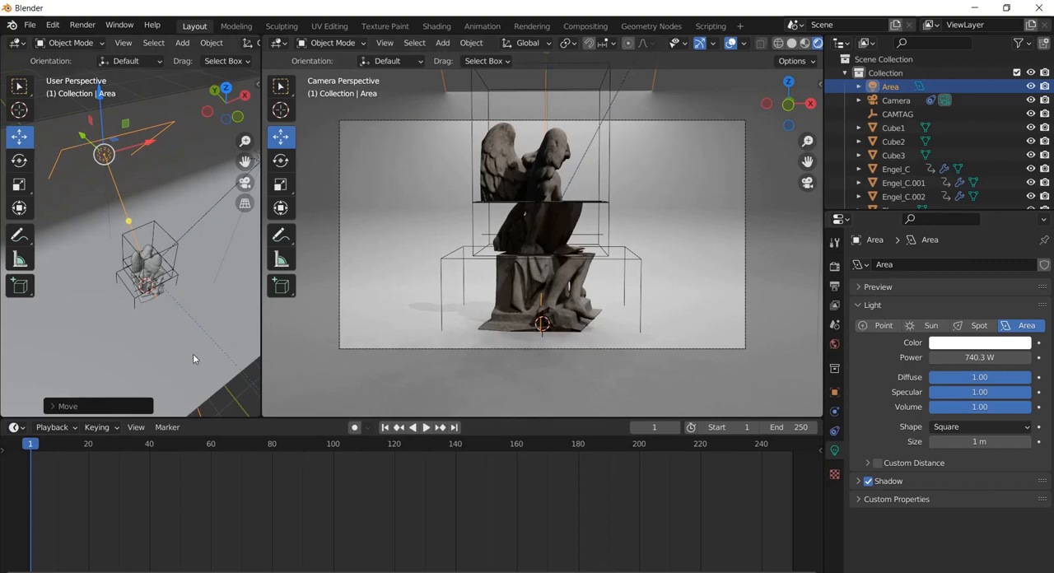
Scale the curved backdrop plane up along Y so it extends farther behind the area light
click(169, 345)
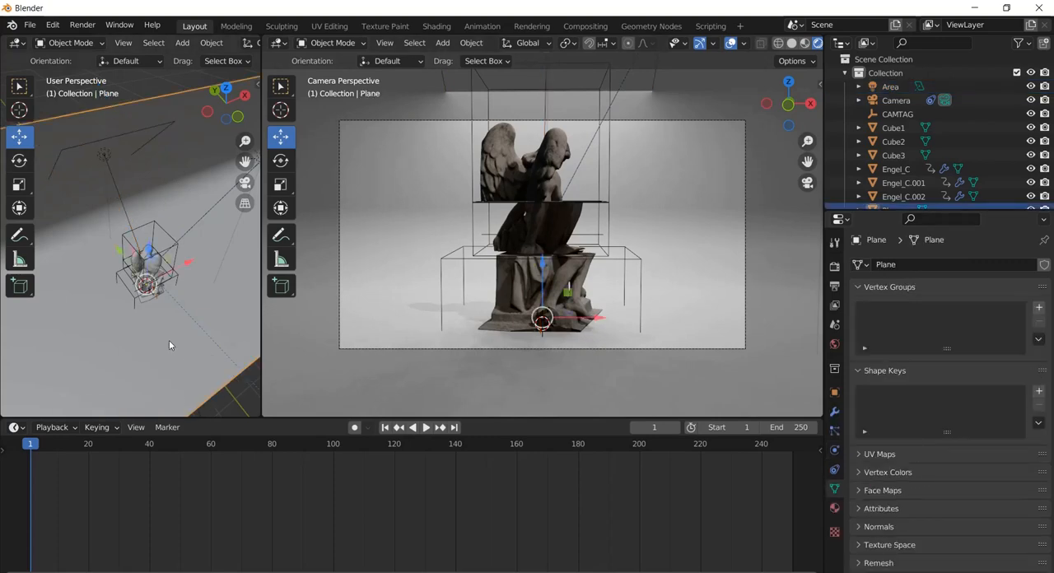
click(23, 183)
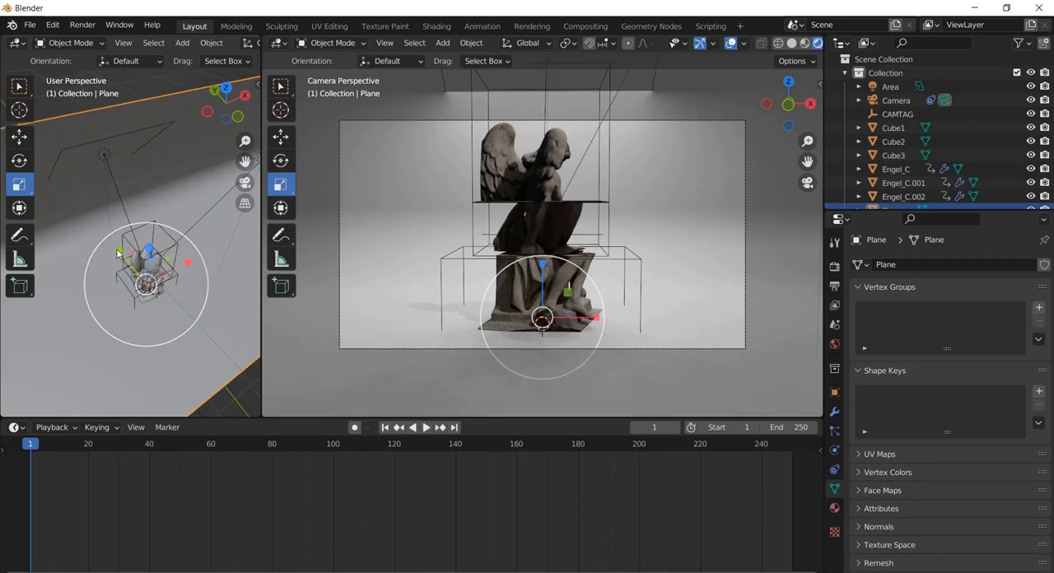
drag(118, 253, 48, 201)
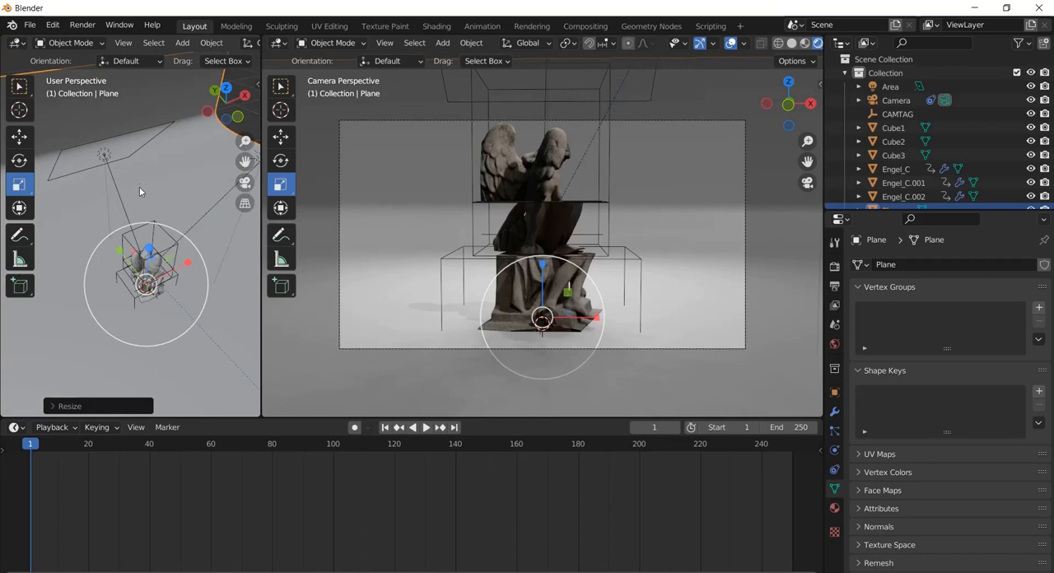
Compare the statue's lighting up close with the area light hidden and shown in the viewport, leaving the light visible
click(91, 145)
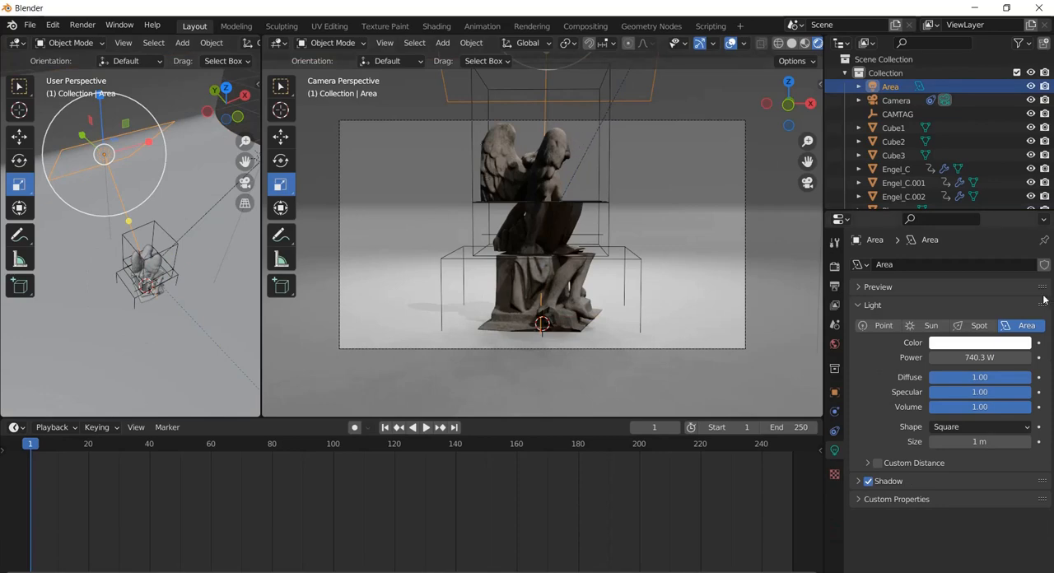
click(1031, 86)
click(1031, 87)
click(1032, 86)
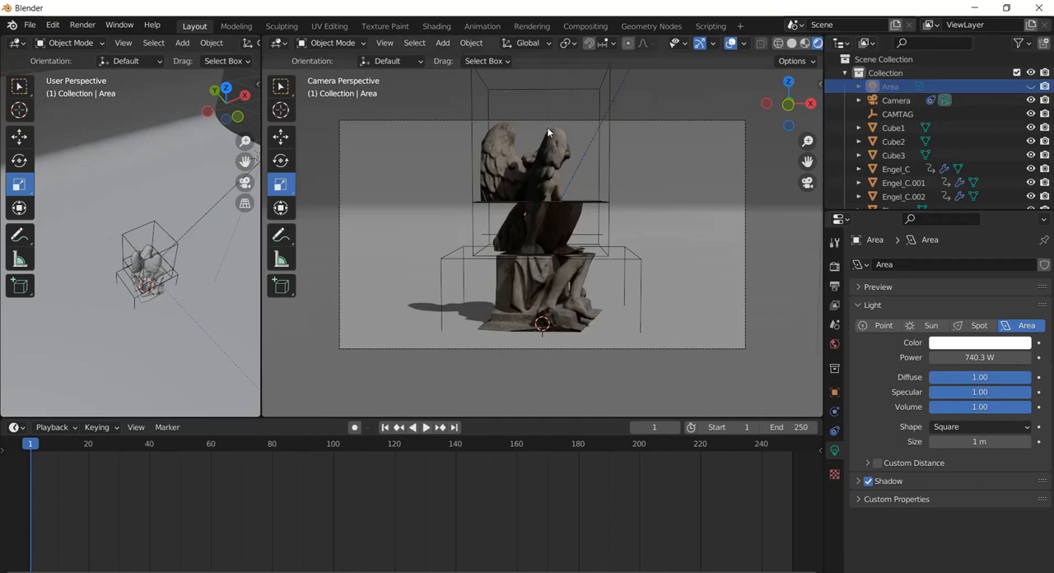
scroll(549, 132, up, 3)
drag(812, 162, 812, 264)
click(1034, 87)
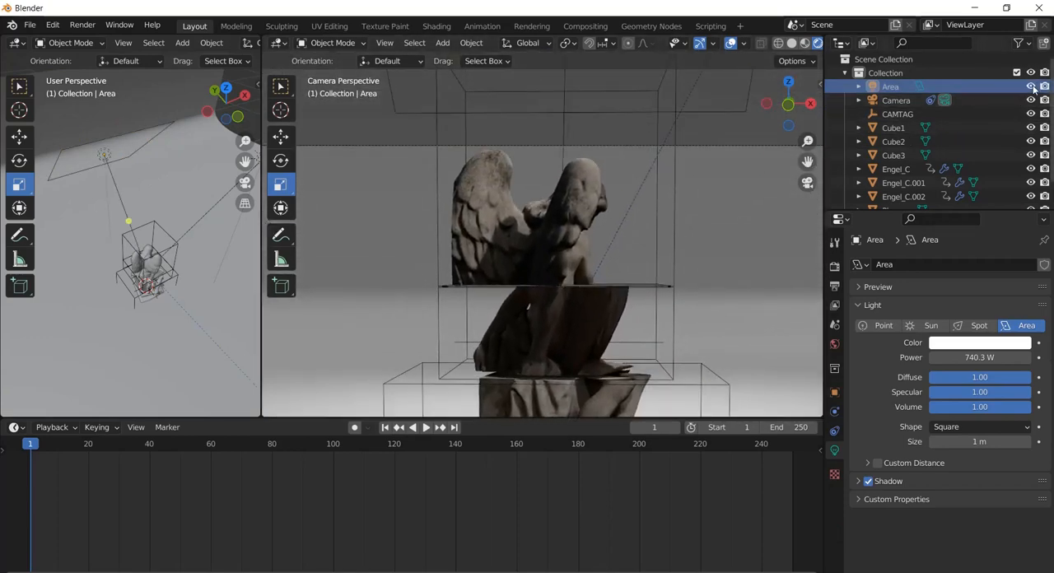
click(1034, 87)
click(1034, 87)
click(1034, 87)
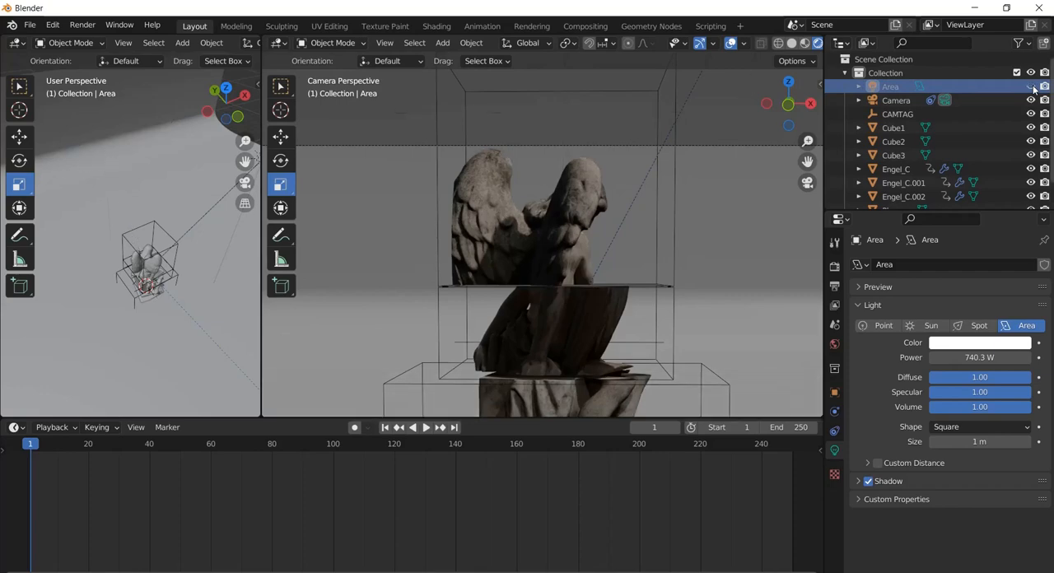
click(1034, 87)
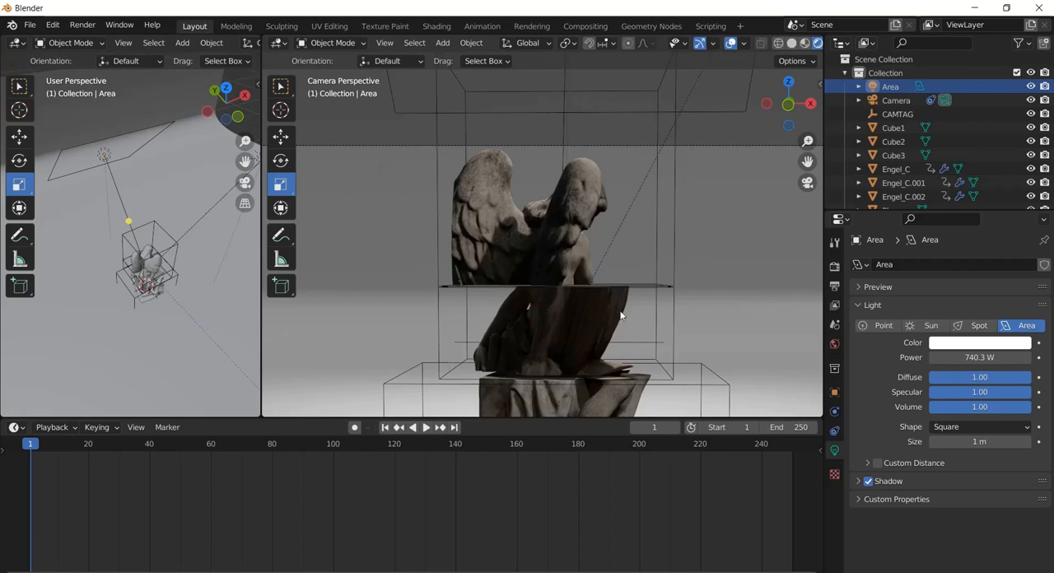
Set the area light's color to cyan blue (H 0.551, S 0.992, V 1.000) and its power to 576.3 W
drag(970, 357, 461, 331)
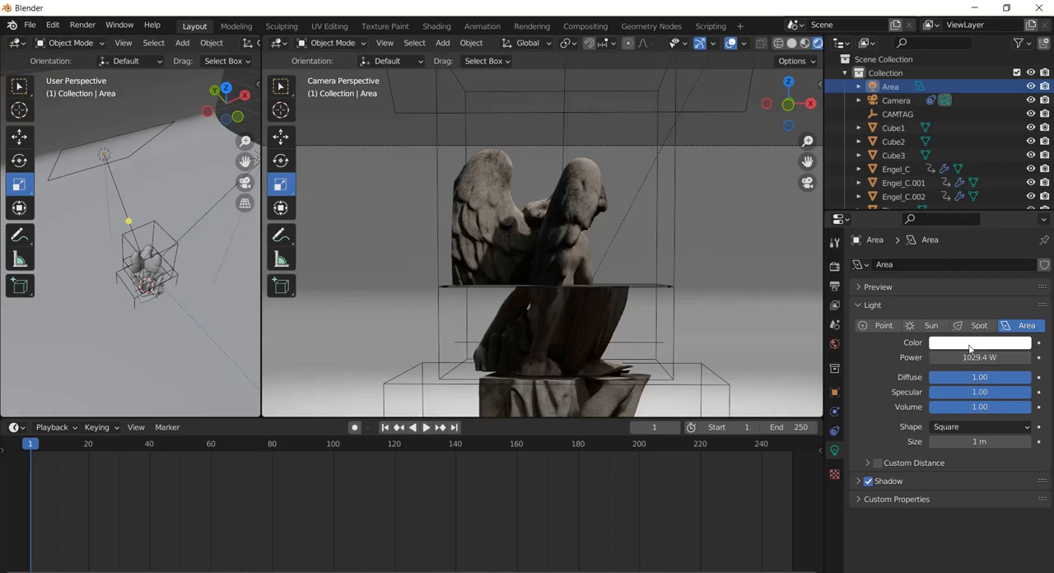
click(973, 345)
drag(964, 212, 969, 167)
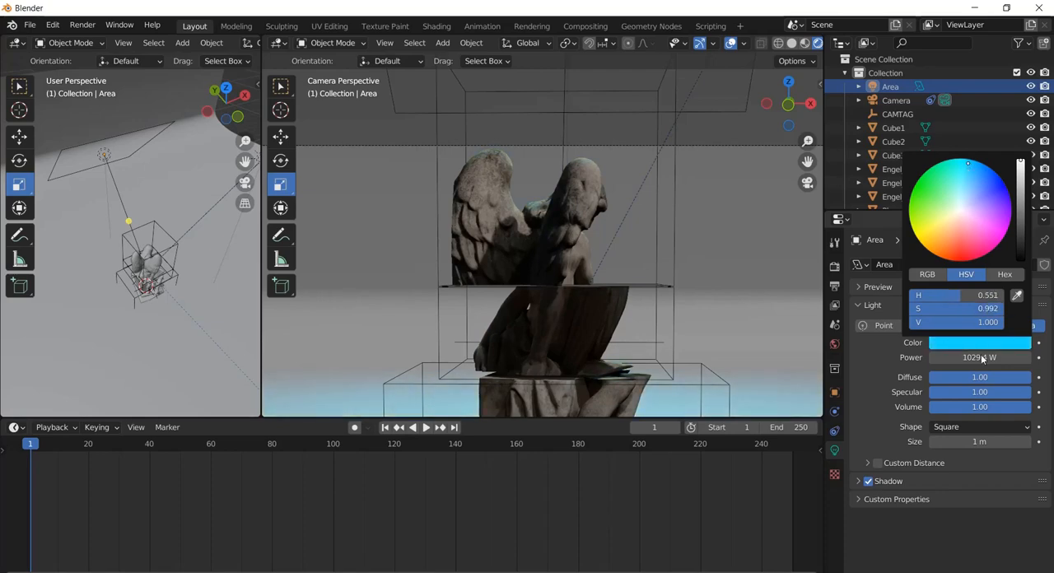
mouse_move(981, 358)
mouse_down()
mouse_move(818, 230)
mouse_move(924, 127)
mouse_move(50, 102)
mouse_move(584, 112)
mouse_up()
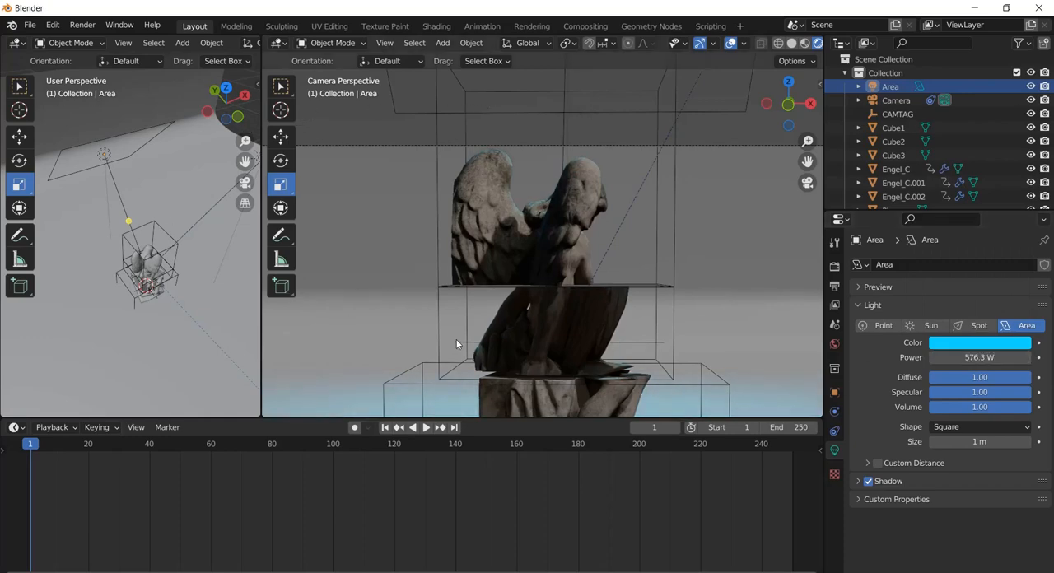
Rotate the area light slightly further so that its beam points more steeply at the statue
click(121, 136)
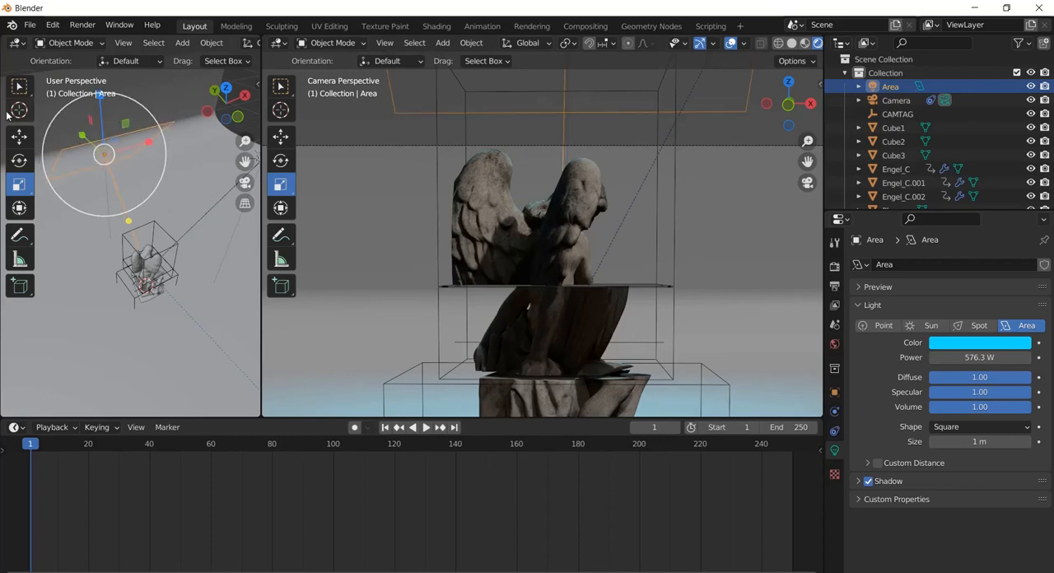
click(19, 161)
drag(128, 143, 123, 132)
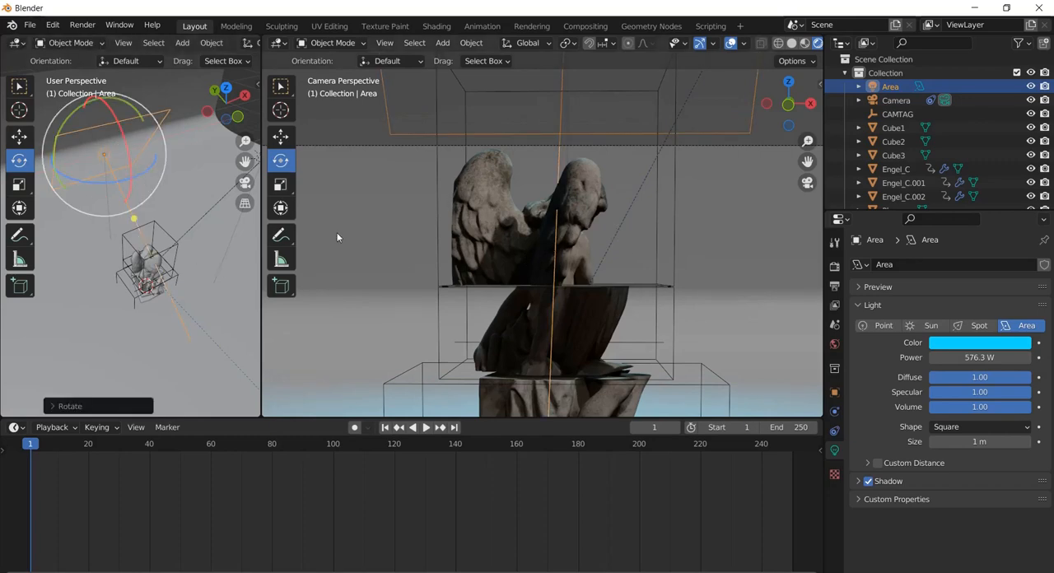
scroll(116, 184, down, 3)
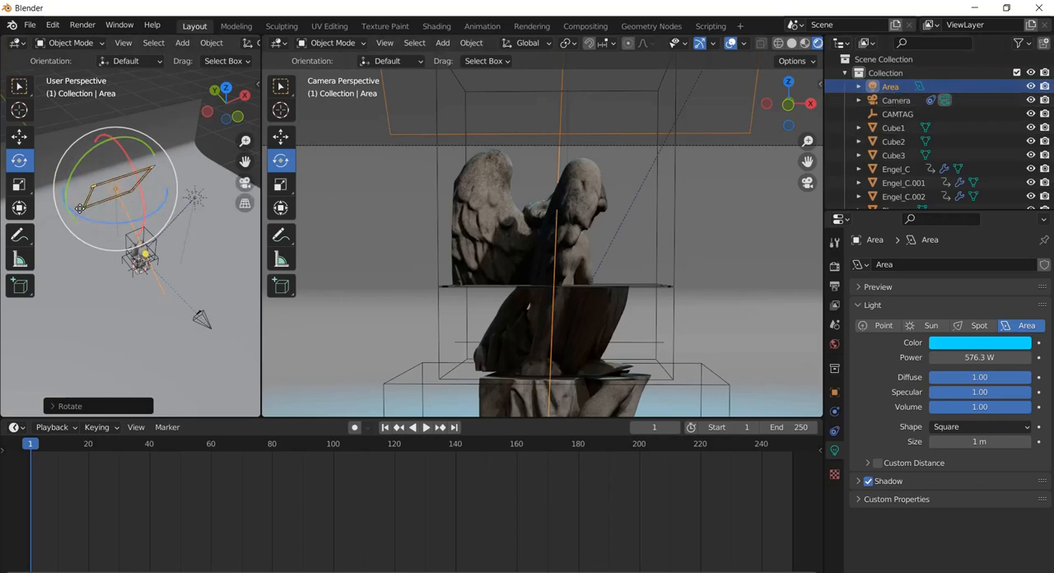
key(shift+d)
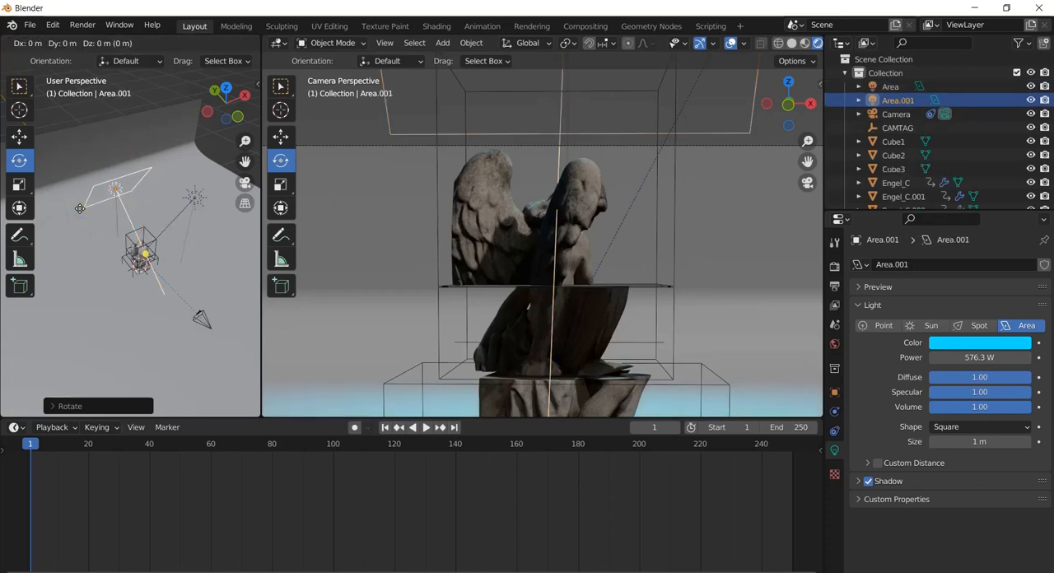
key(Escape)
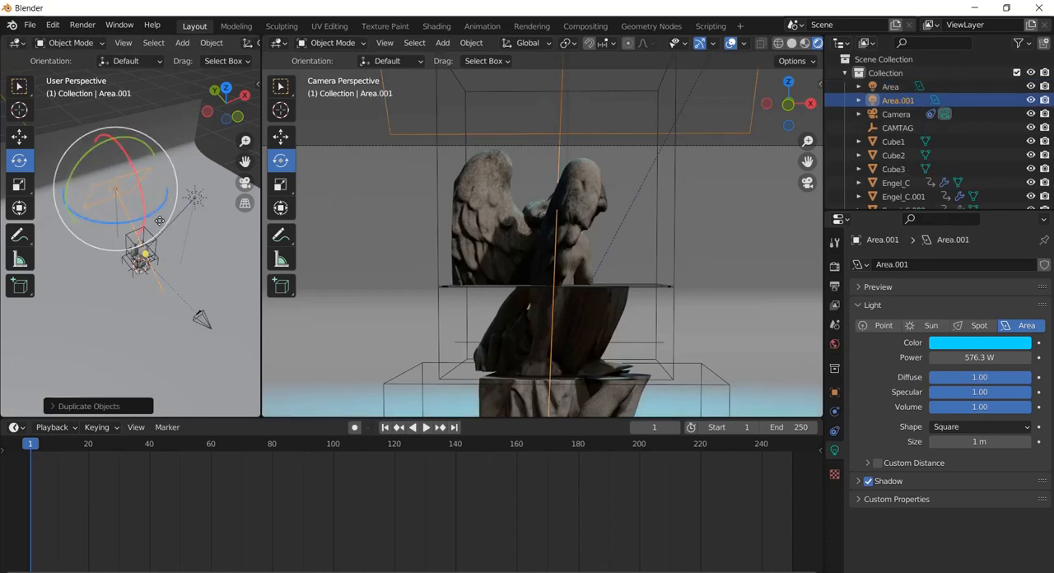
click(20, 136)
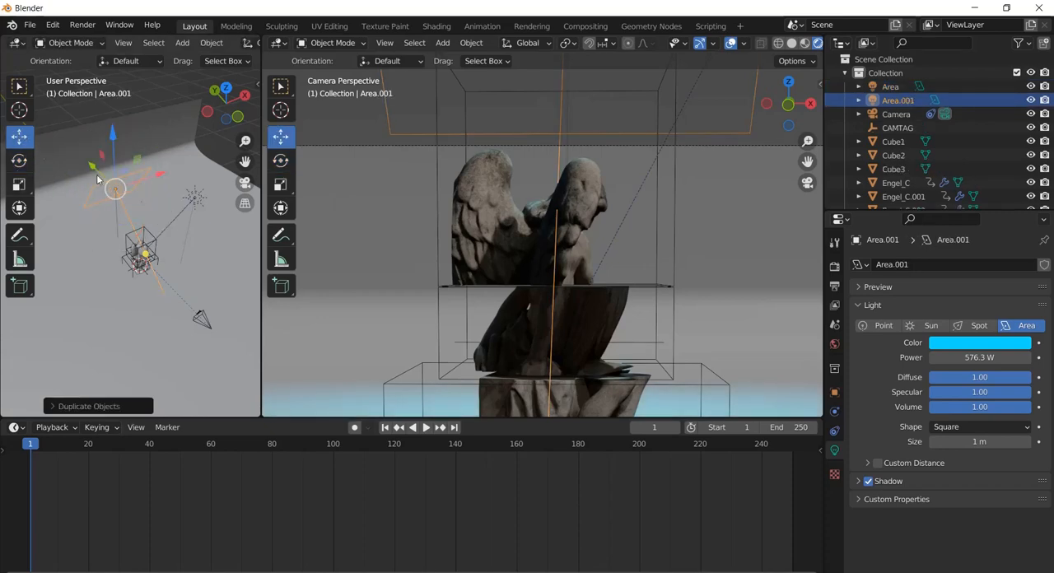
drag(91, 167, 154, 229)
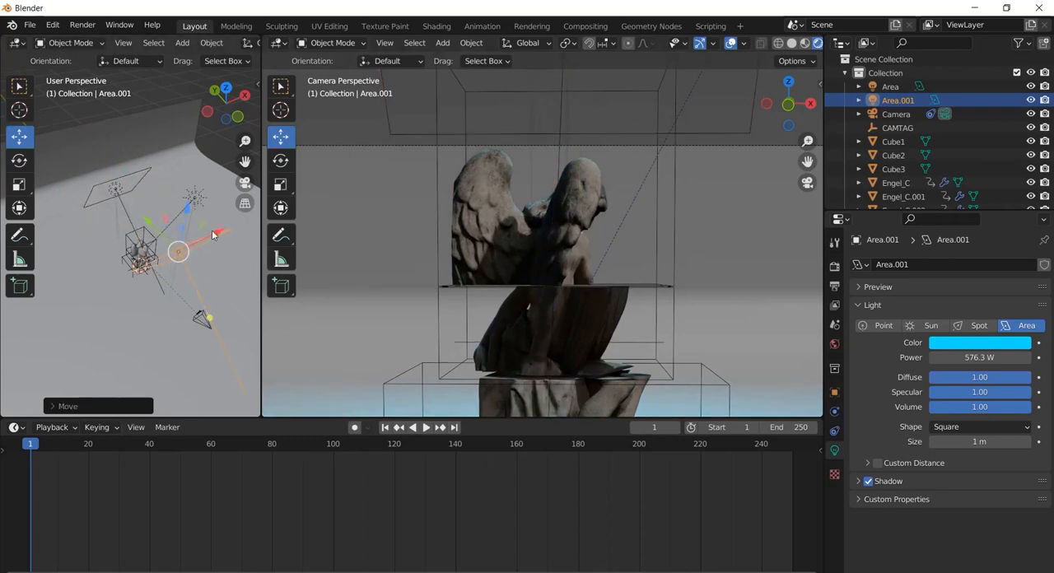
drag(218, 235, 2, 231)
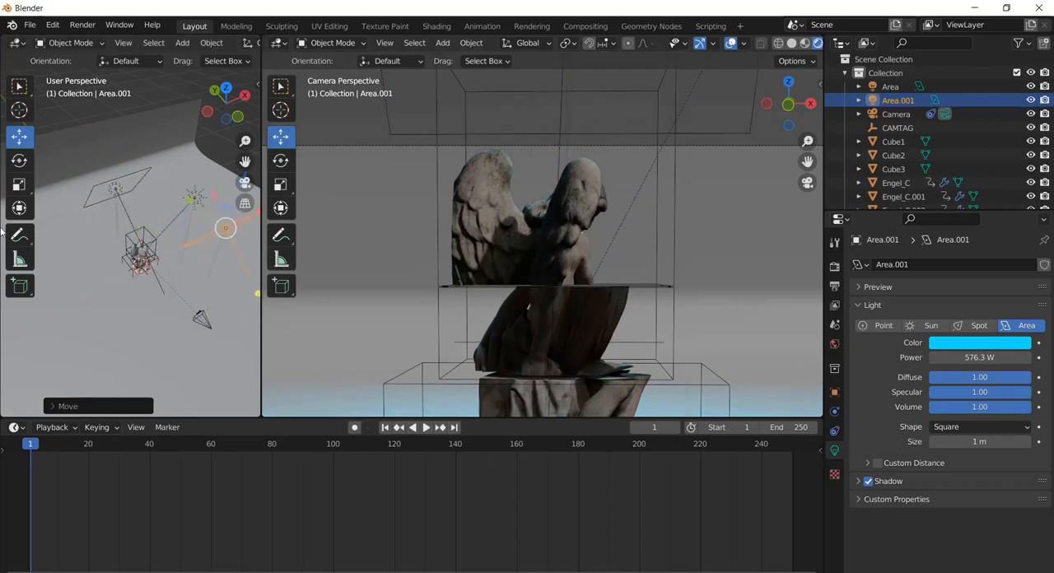
click(20, 161)
drag(209, 268, 152, 142)
key(Delete)
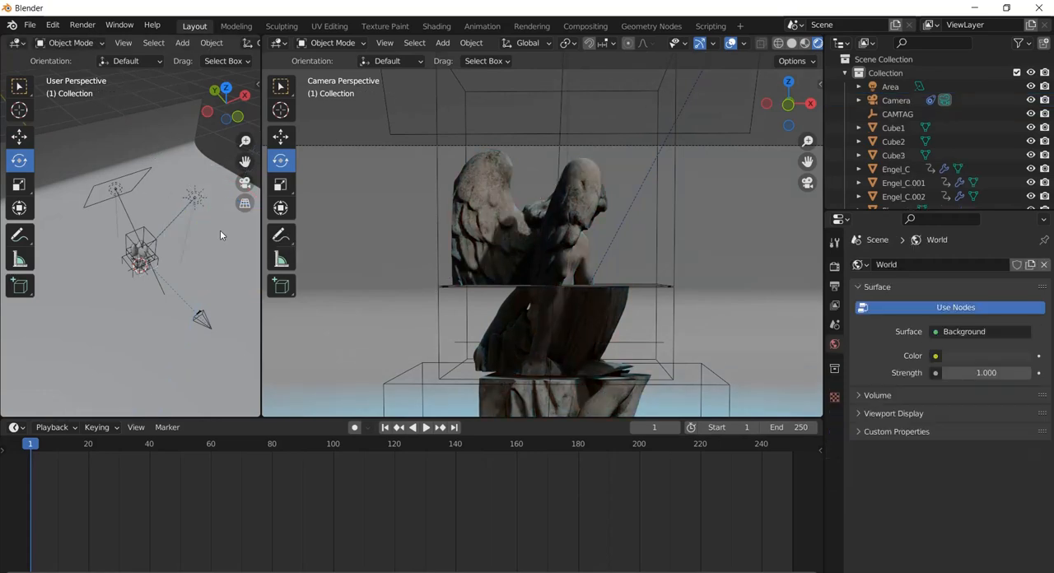
Add a Track To constraint to the area light with CAMTAG as its target
click(103, 181)
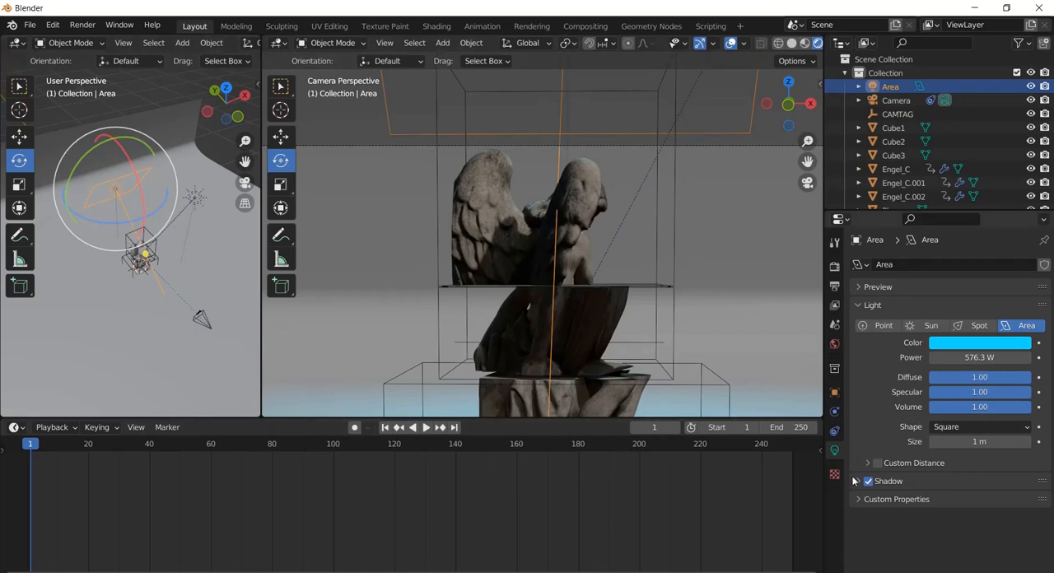
click(835, 432)
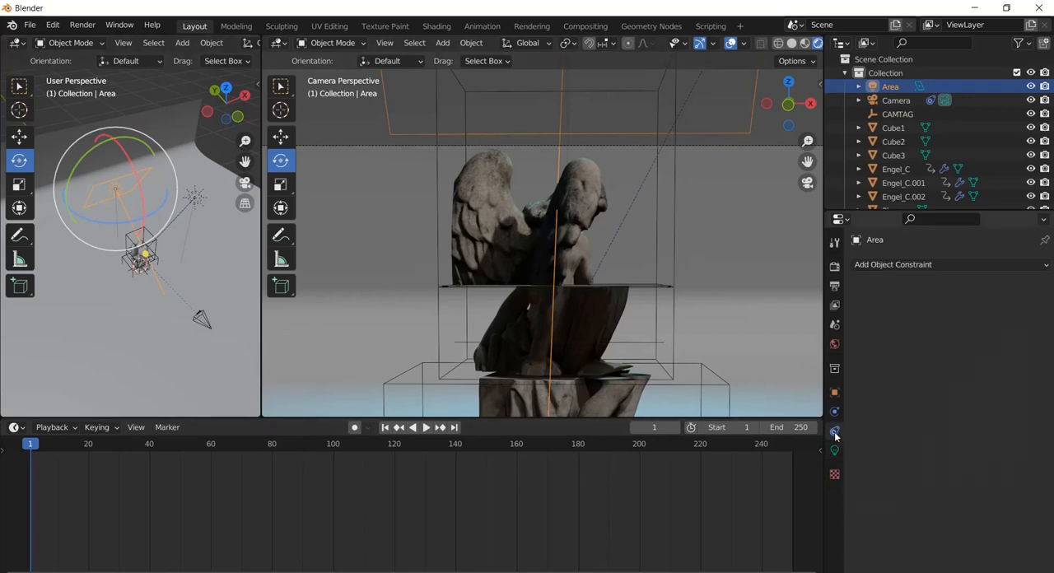
click(919, 266)
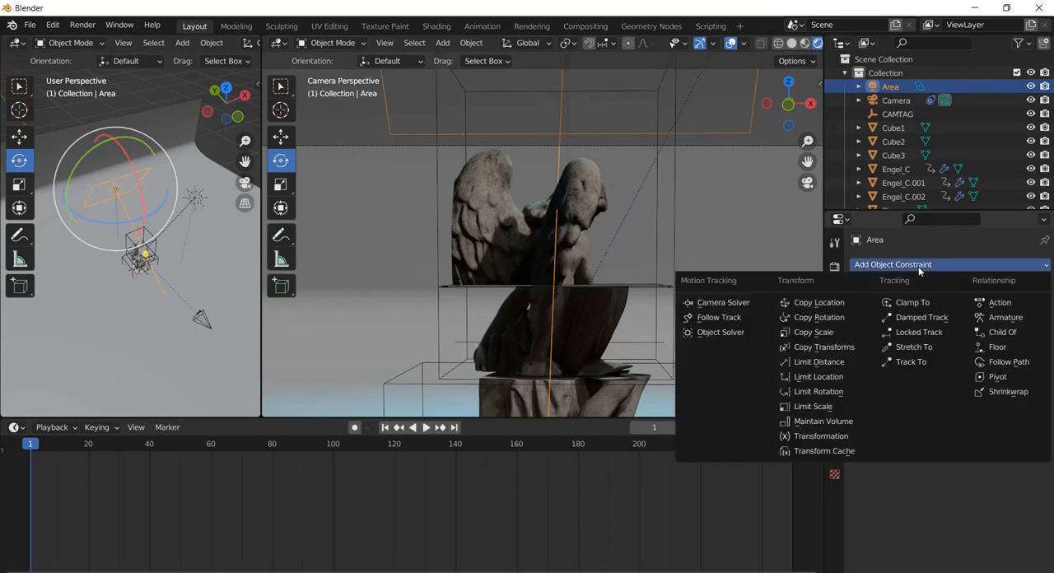
click(911, 361)
click(966, 311)
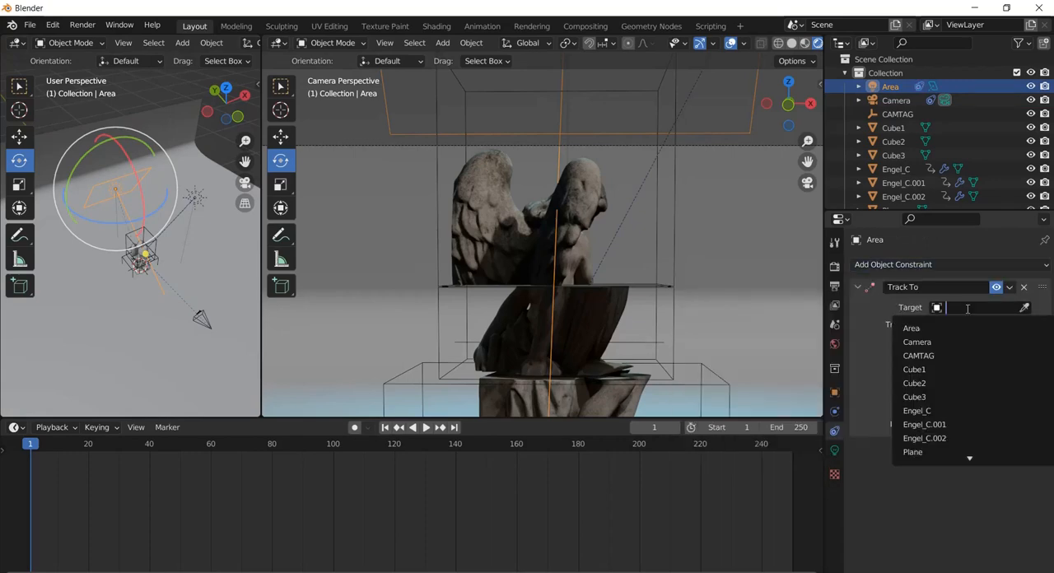
click(933, 352)
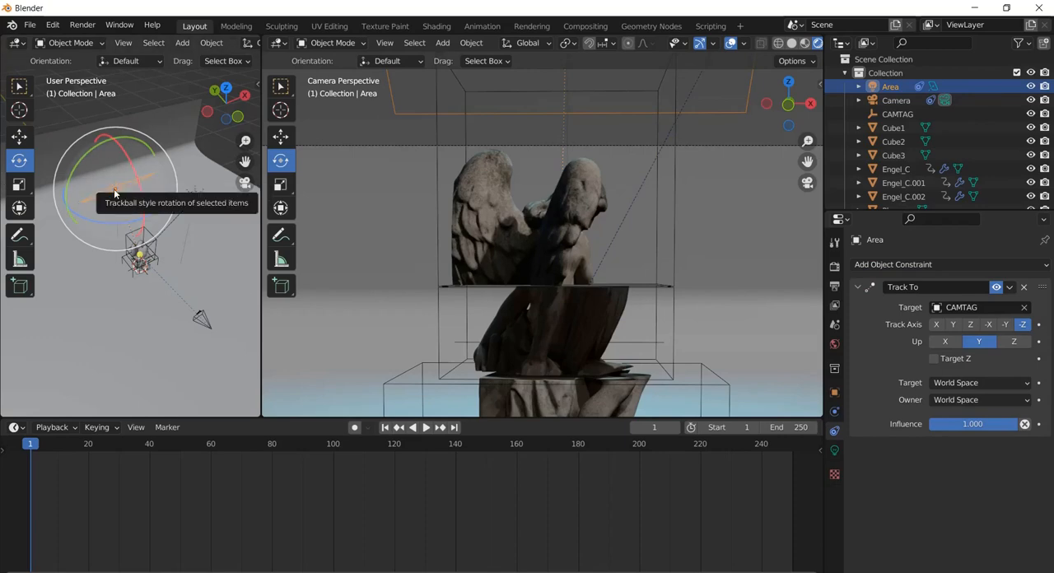
Duplicate the tracking area light and move the copy along Y to the camera's side of the statue
key(shift+d)
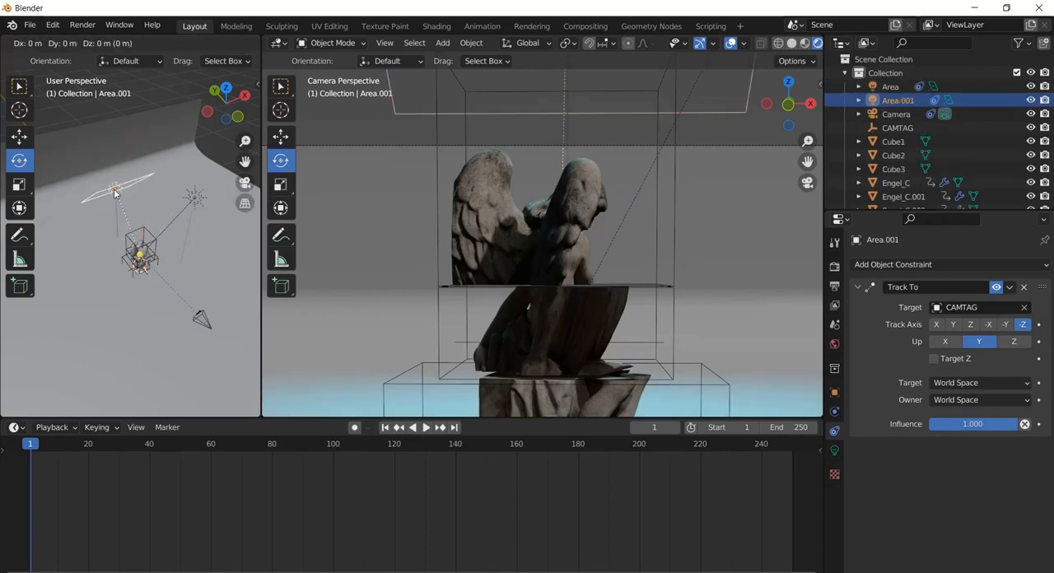
click(114, 193)
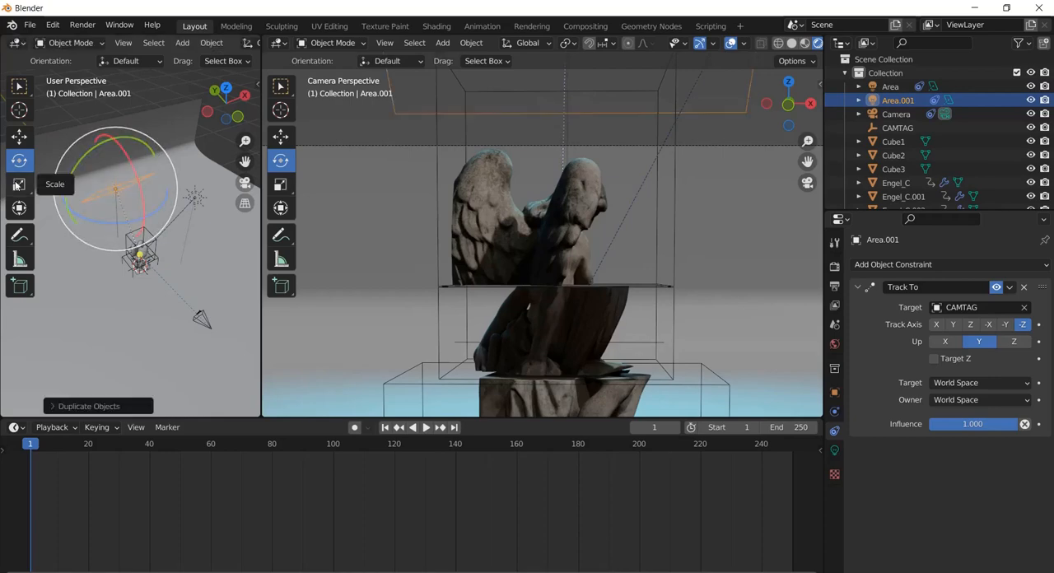
click(23, 140)
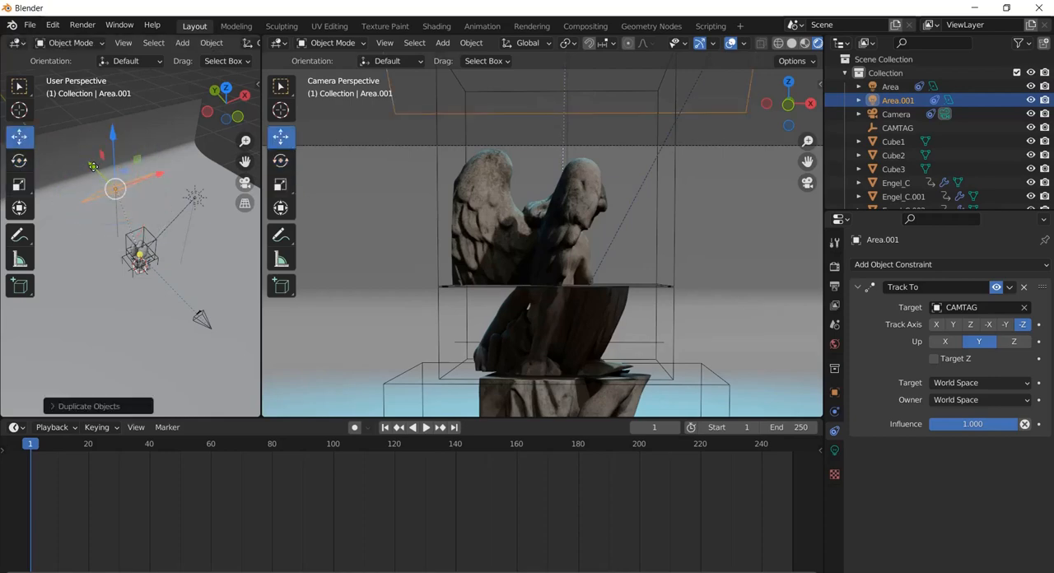
drag(94, 166, 183, 303)
scroll(164, 201, down, 2)
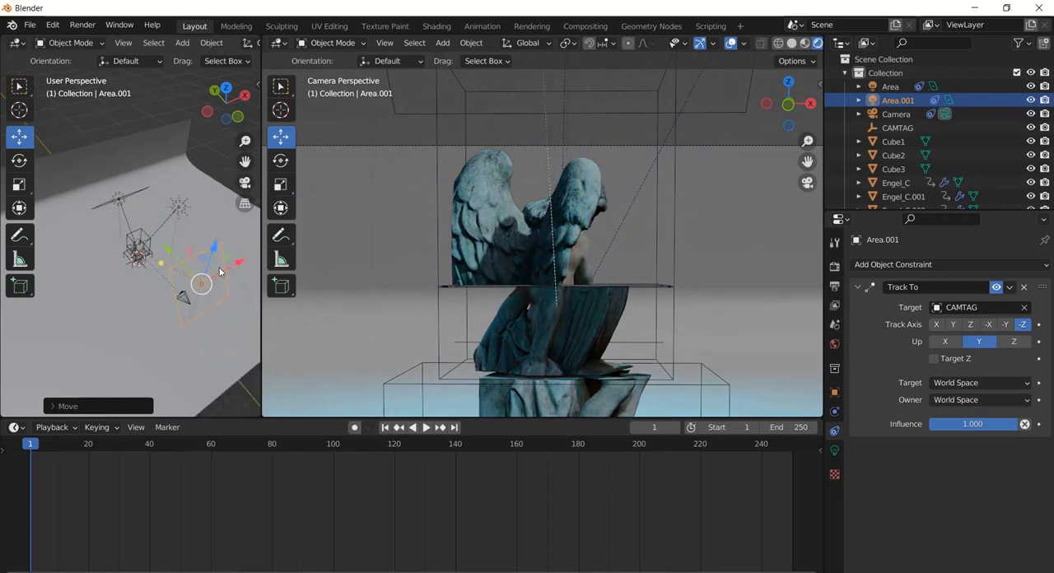
Move the duplicated area light along X and Y until it stands beside the statue, to the right in camera view
drag(239, 265, 290, 234)
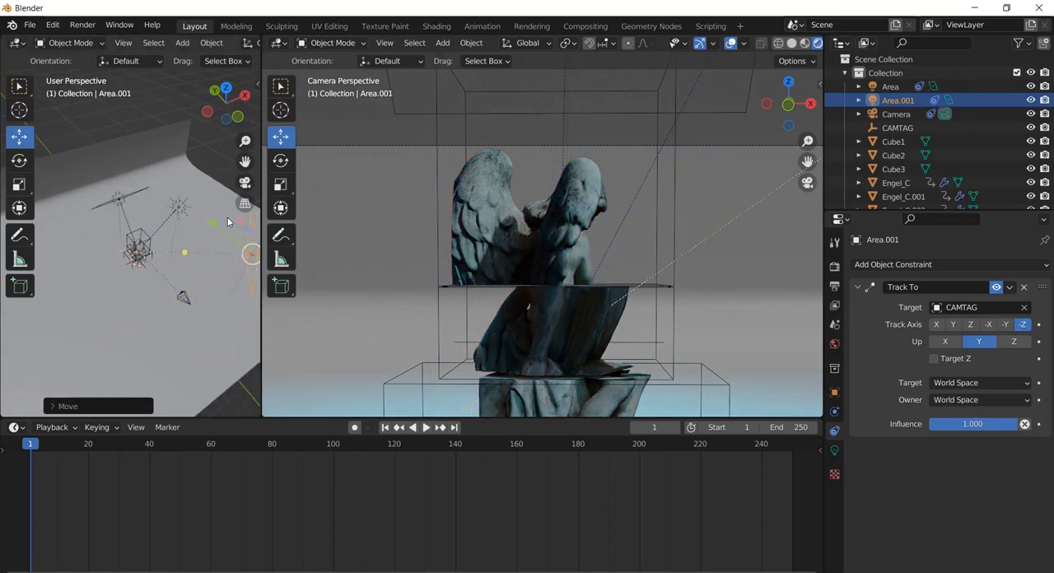
drag(216, 229, 186, 206)
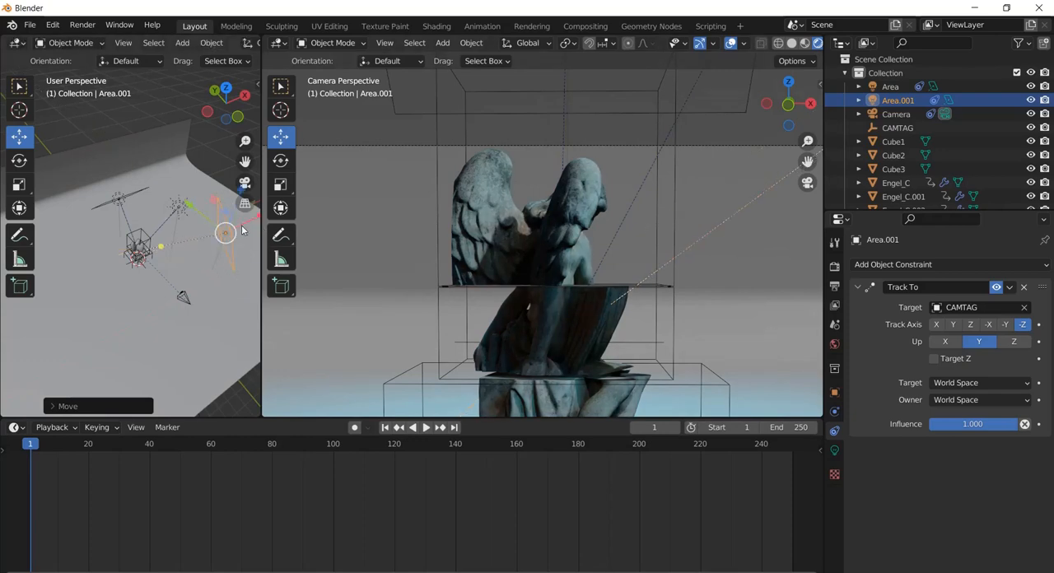
drag(262, 247, 353, 249)
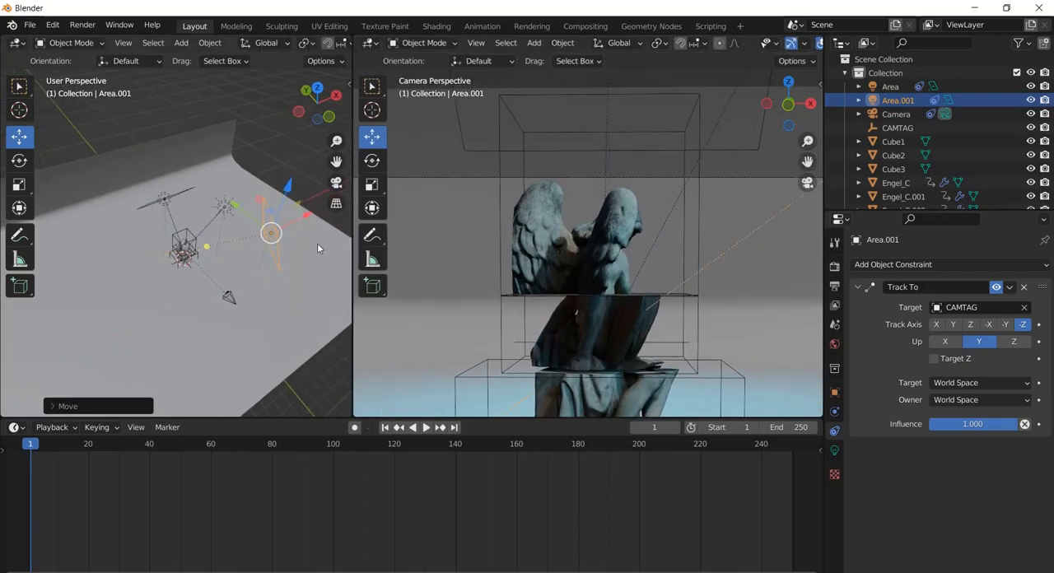
drag(303, 219, 312, 214)
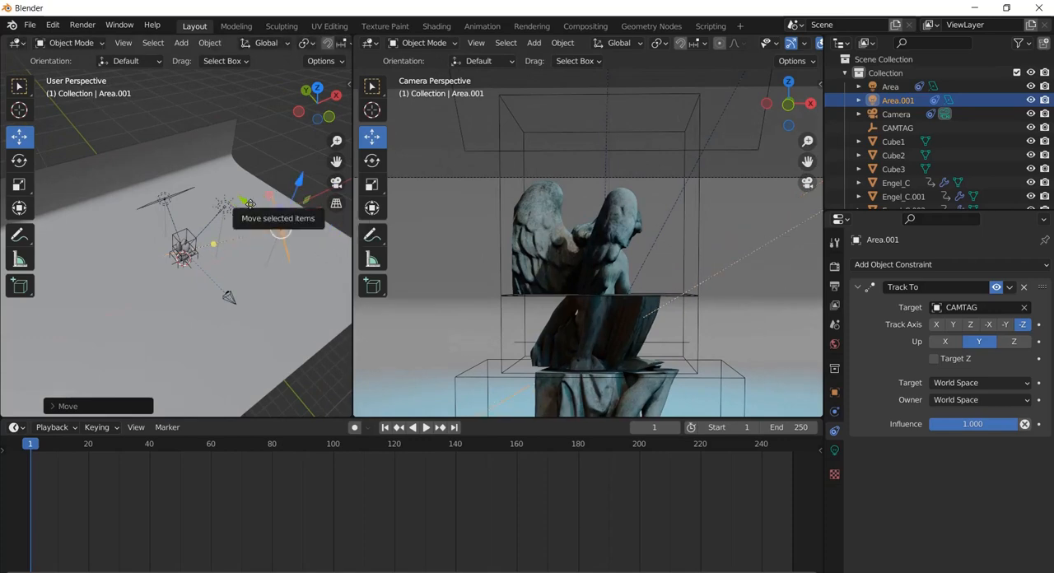
drag(246, 204, 238, 197)
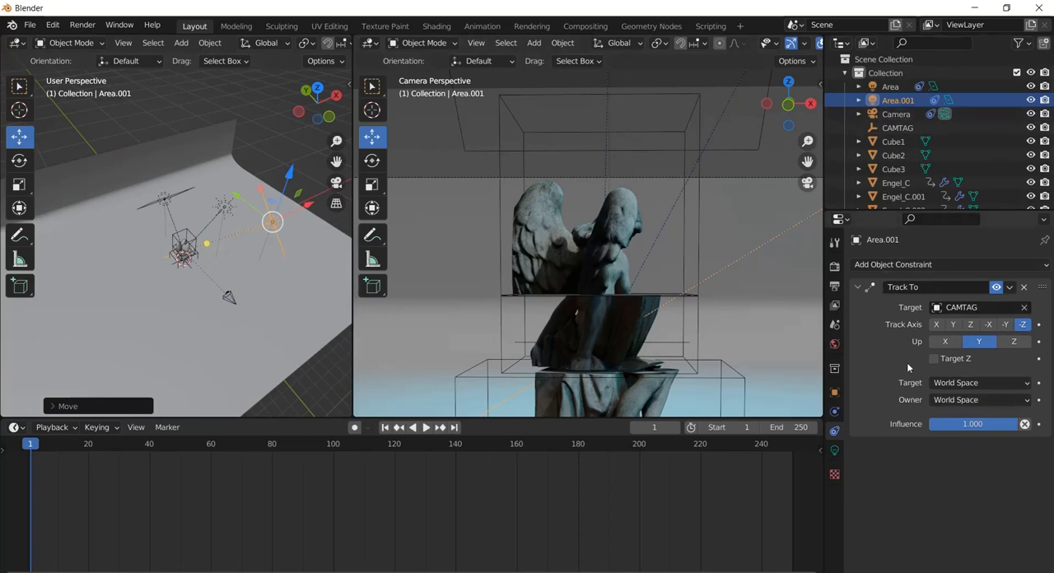
Set the duplicated area light's color to pink (H 0.909, S 0.991, V 1.000) and its power to 236.9 W
click(834, 451)
click(993, 345)
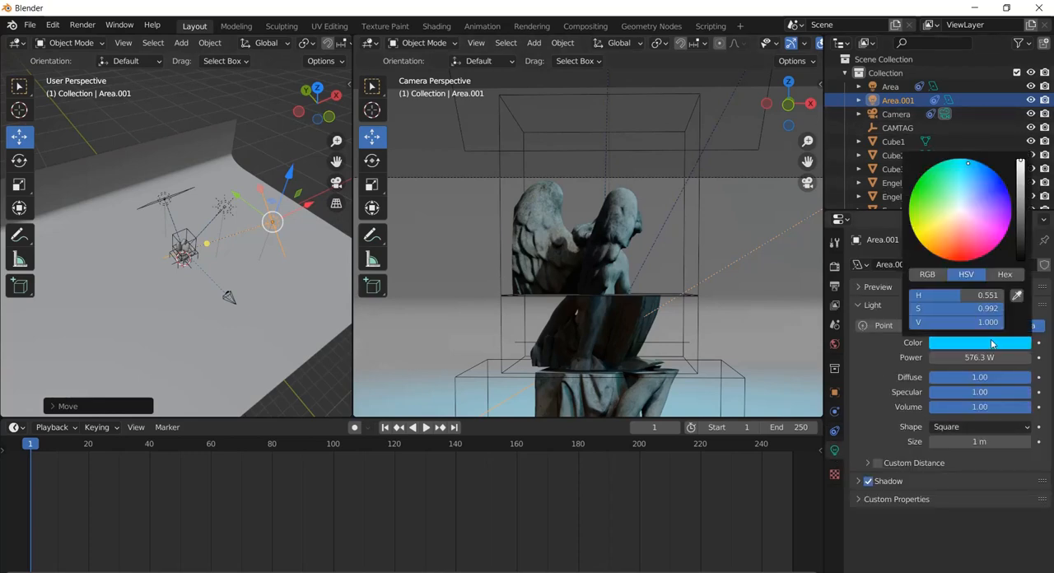
drag(965, 203, 993, 245)
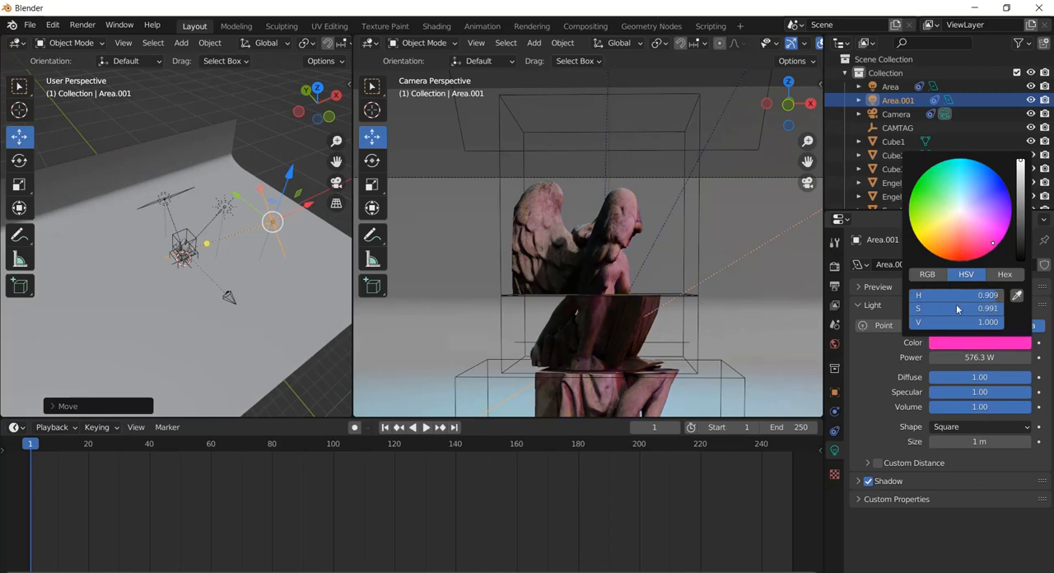
drag(980, 358, 165, 218)
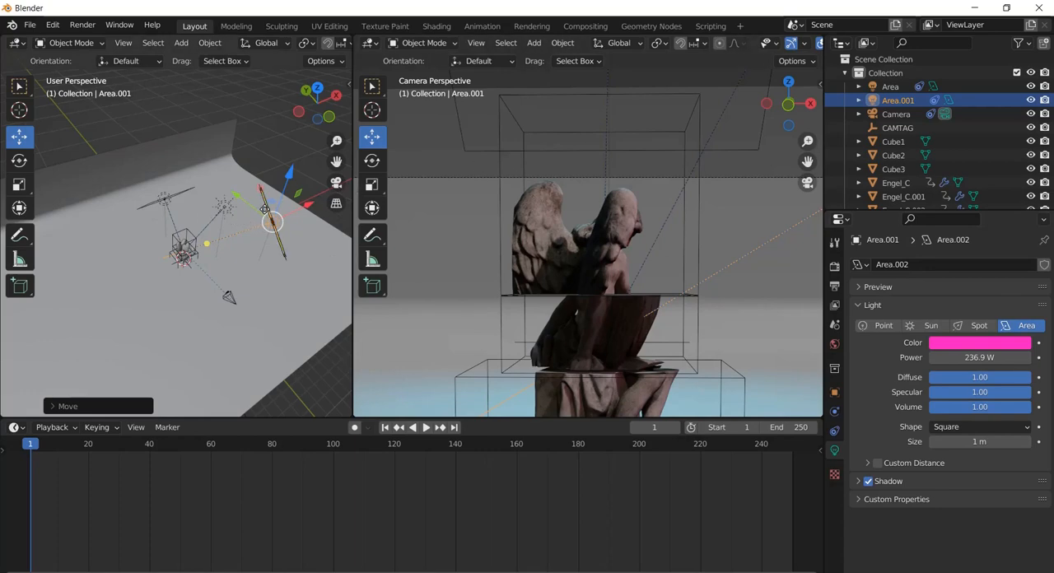
Duplicate the pink area light, move the copy along X to the opposite side of the statue and enlarge it to 1.23 m
key(shift+d)
click(264, 209)
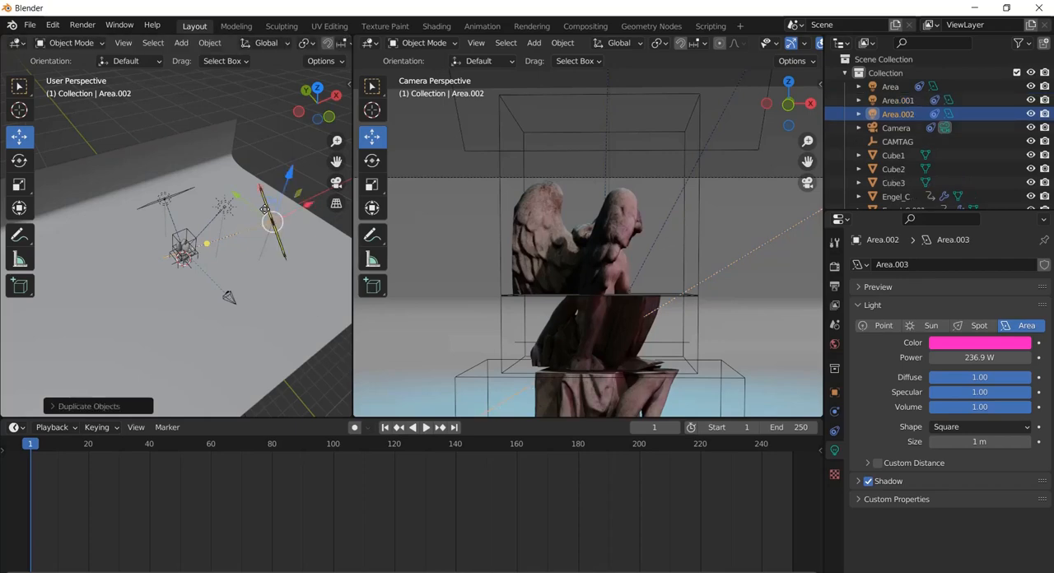
drag(307, 210, 110, 243)
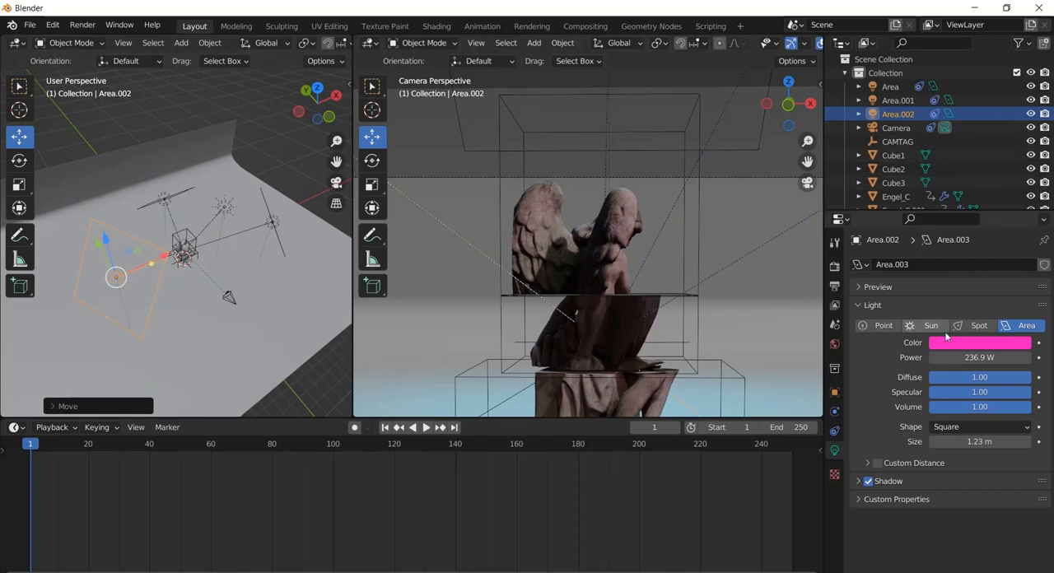
Try a power of 719.8 W and a saturated blue color (H 0.666, S 0.998, V 1.000) on the newest area light
drag(955, 361, 376, 264)
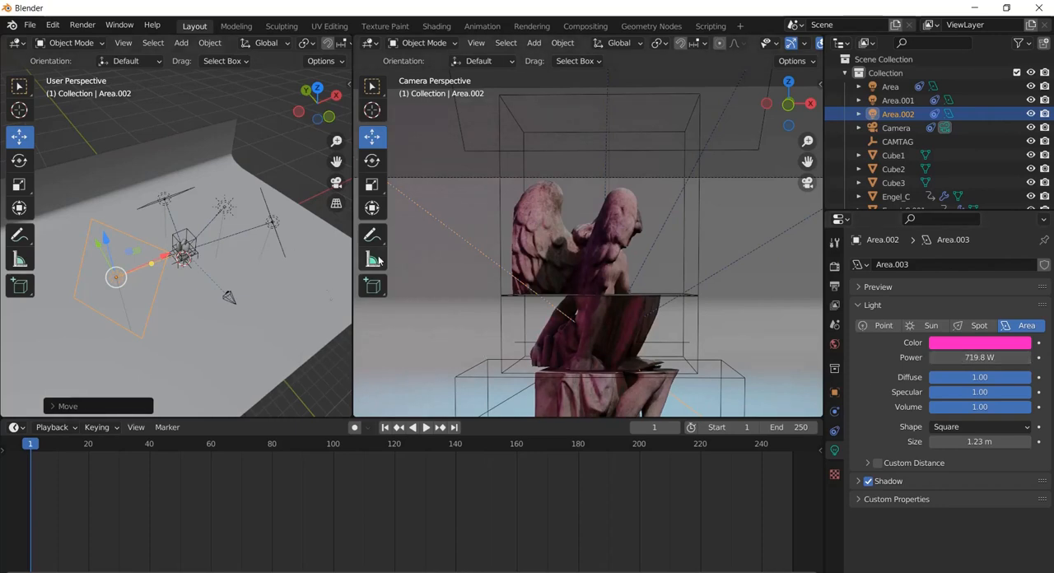
click(993, 344)
drag(988, 229, 978, 196)
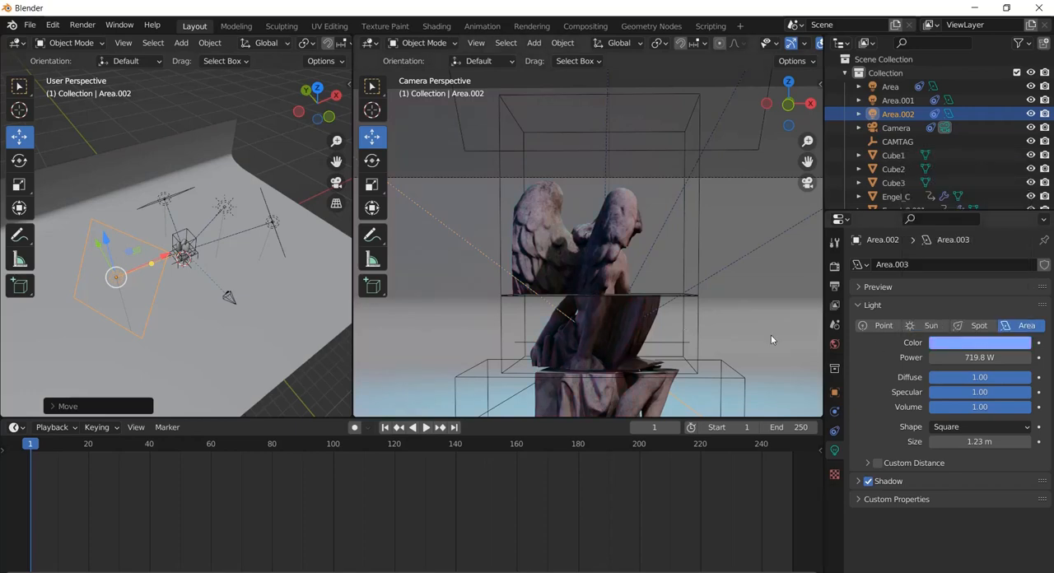
click(1001, 350)
mouse_move(947, 202)
mouse_down()
mouse_move(927, 179)
mouse_move(824, 216)
mouse_move(789, 286)
mouse_move(781, 240)
mouse_move(841, 159)
mouse_move(873, 183)
mouse_move(1000, 173)
mouse_move(1004, 187)
mouse_up()
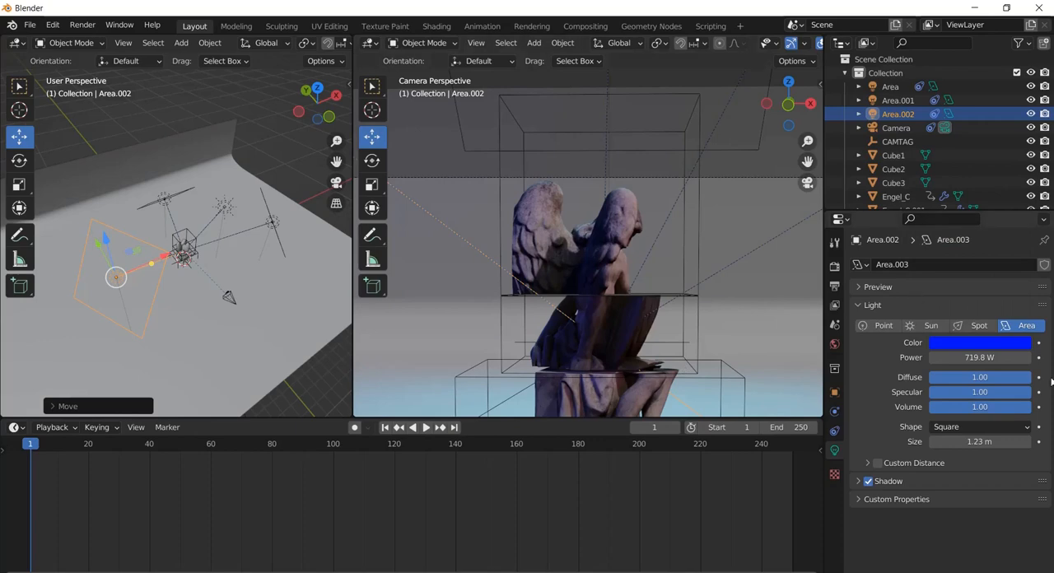
Set the newest area light's color to a lighter blue (S 0.834, V 1.000) and its power to 1097.9 W
click(956, 346)
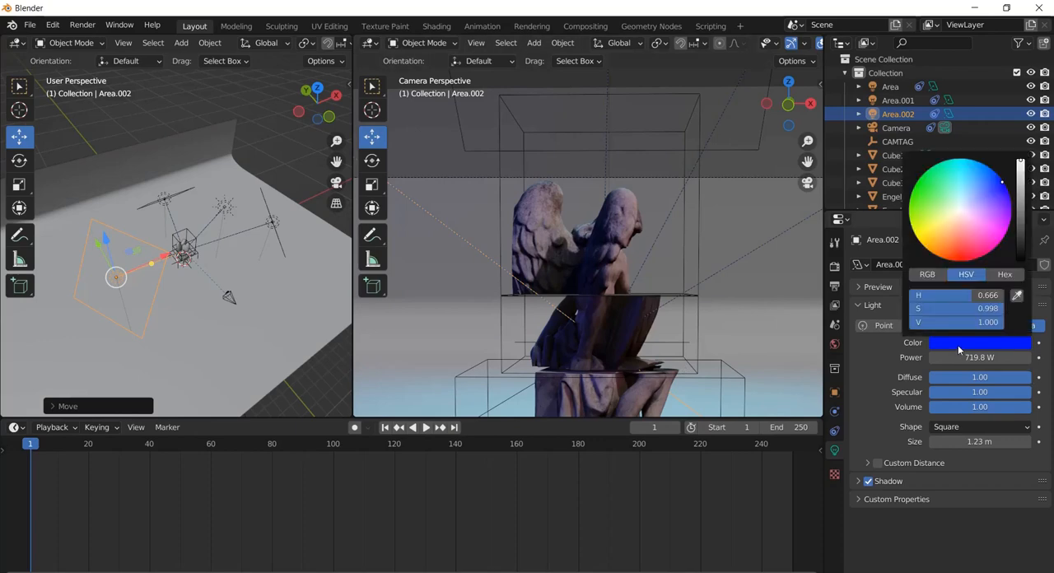
click(978, 187)
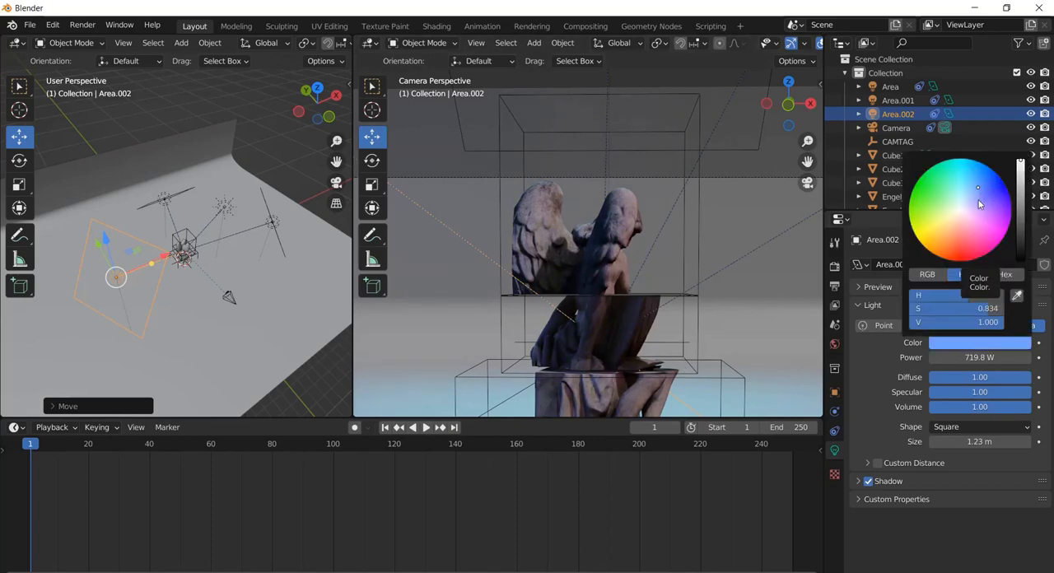
drag(980, 358, 612, 346)
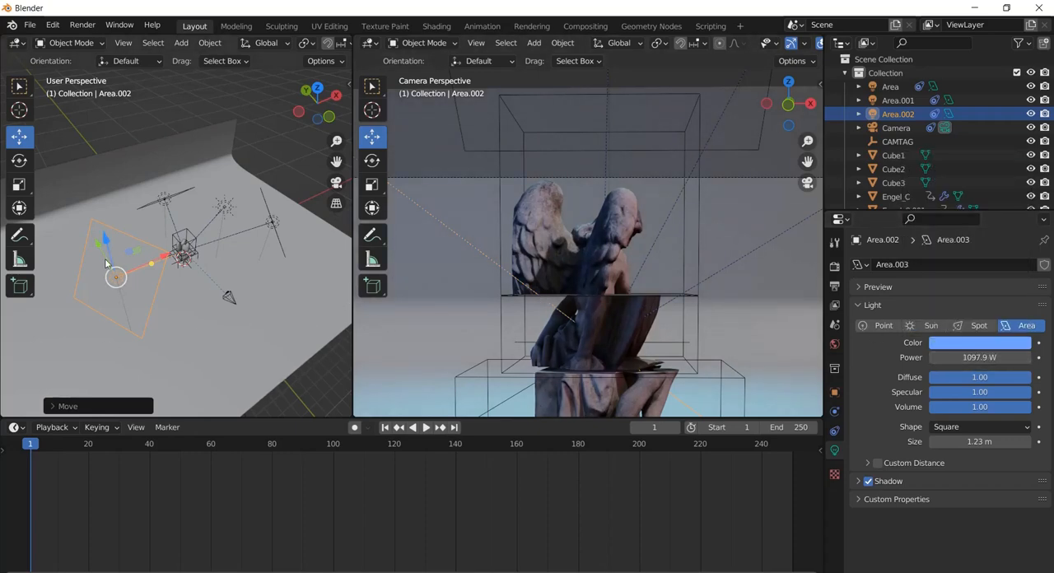
Move the light-blue area light along Y toward the camera's side and check the statue's lighting in the camera view
drag(100, 250, 127, 276)
scroll(539, 235, down, 2)
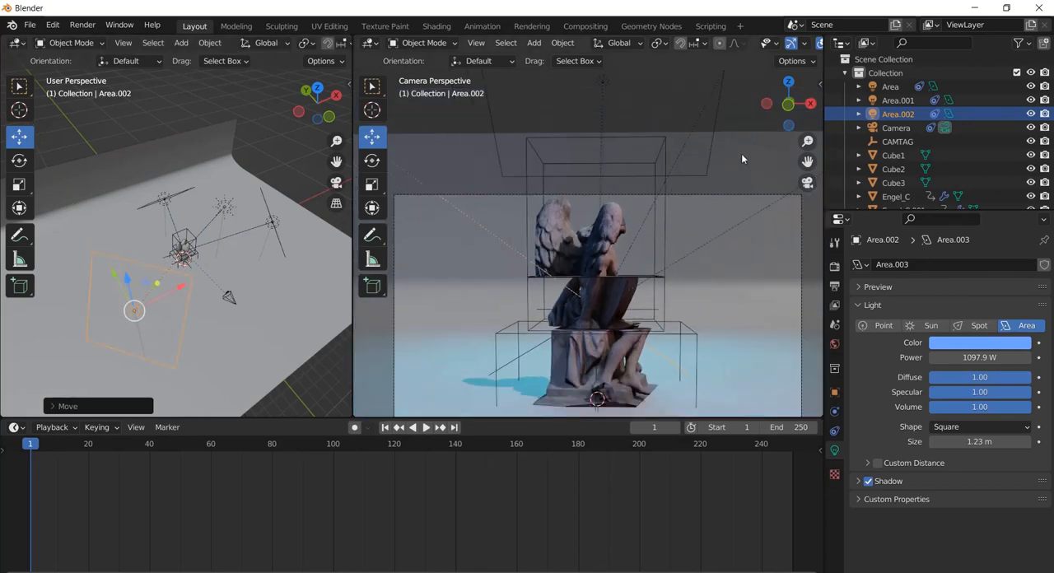
mouse_move(808, 161)
mouse_down()
mouse_move(808, 152)
mouse_move(808, 161)
mouse_up()
scroll(638, 285, up, 2)
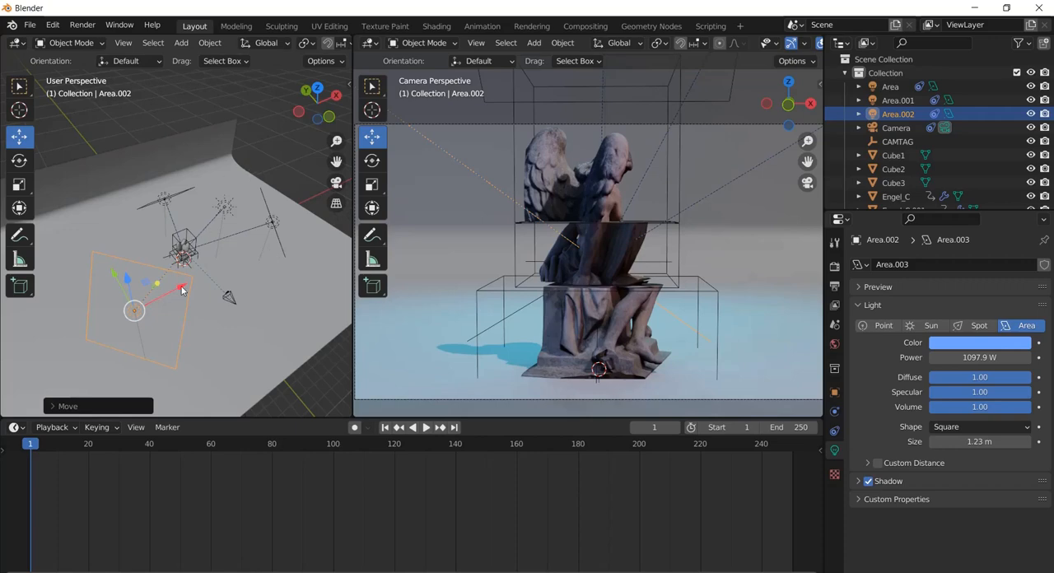
key(g)
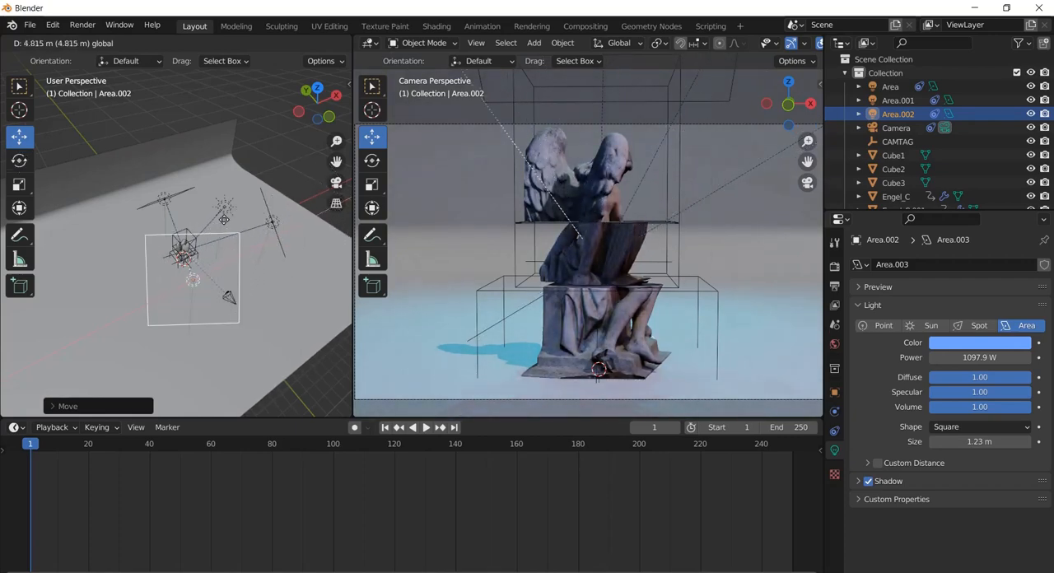
right_click(224, 220)
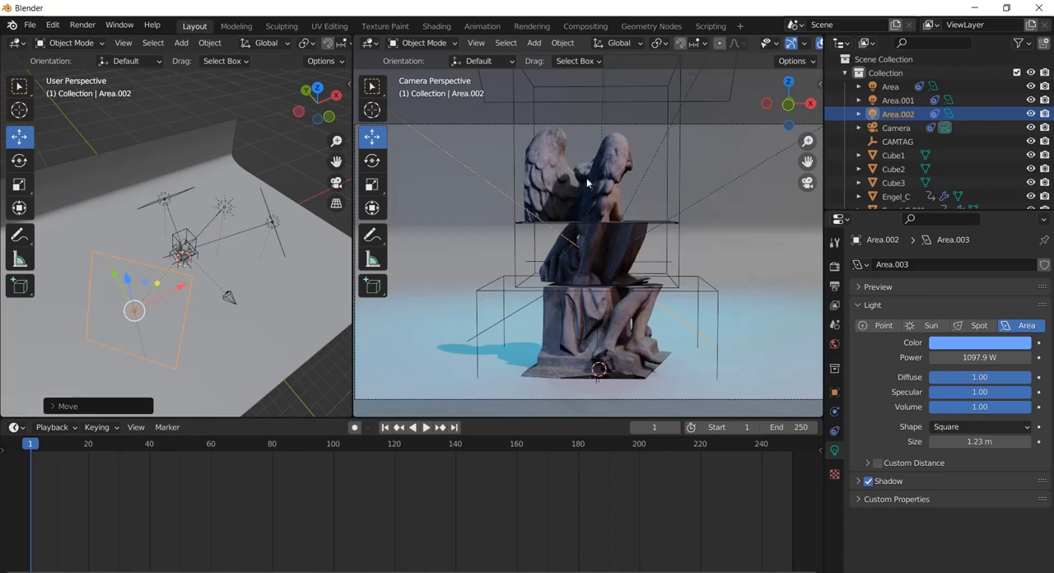
Widen the top cube's mesh (Cube1) along X in Edit Mode, then return to Object Mode
click(681, 176)
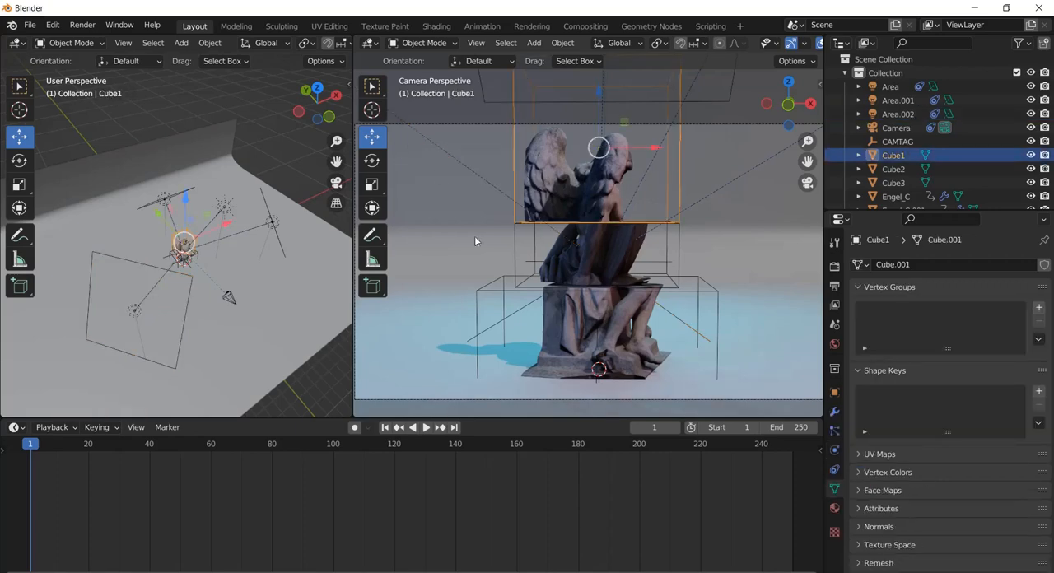
click(420, 42)
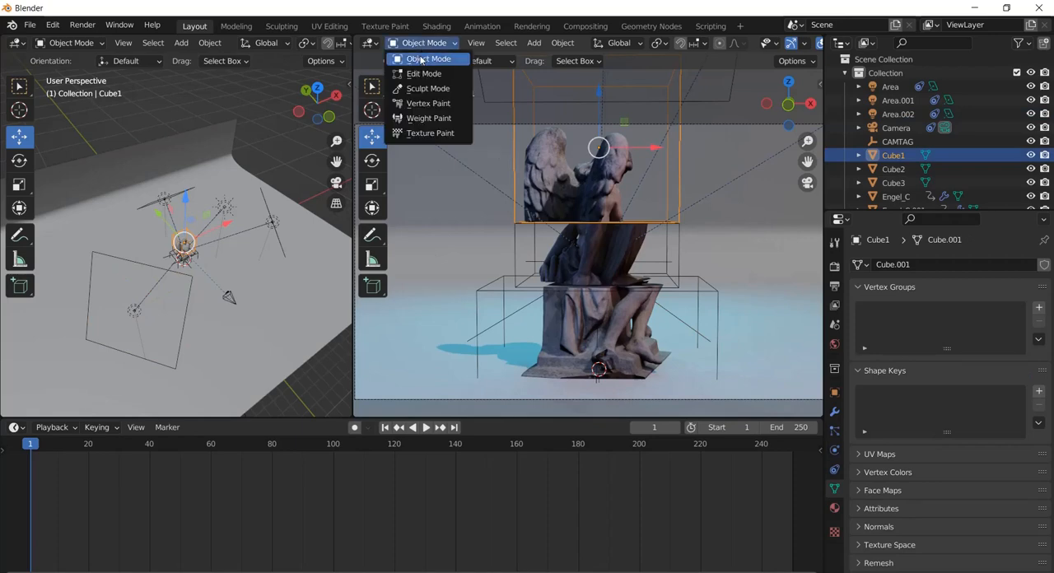
click(420, 74)
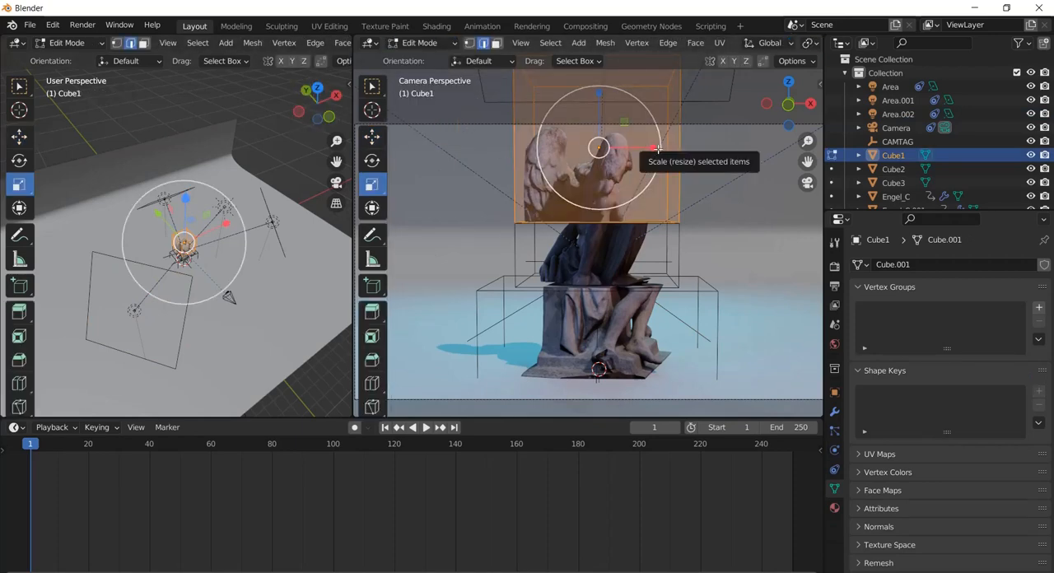
drag(655, 148, 710, 142)
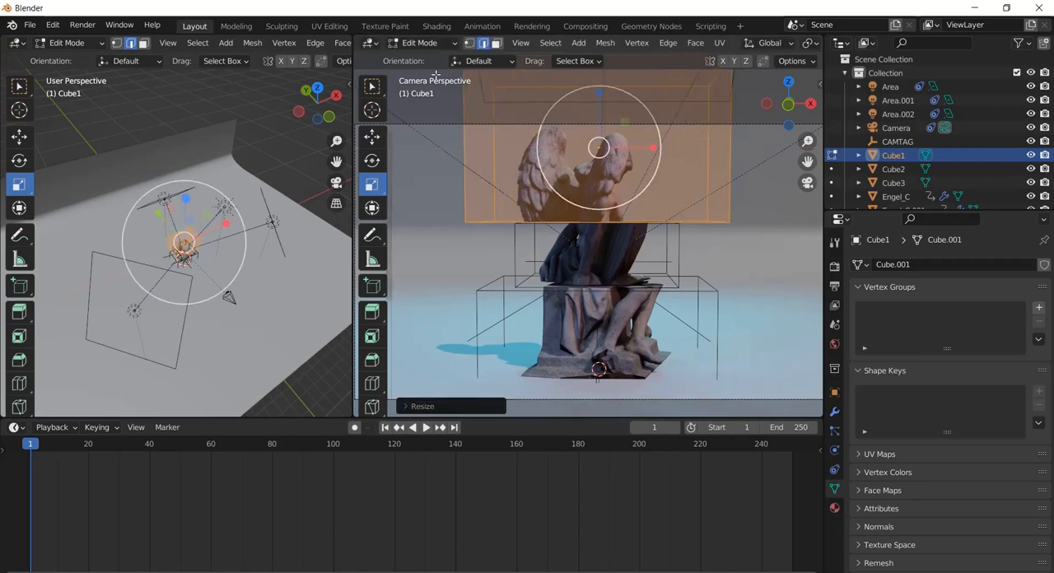
click(420, 43)
click(426, 59)
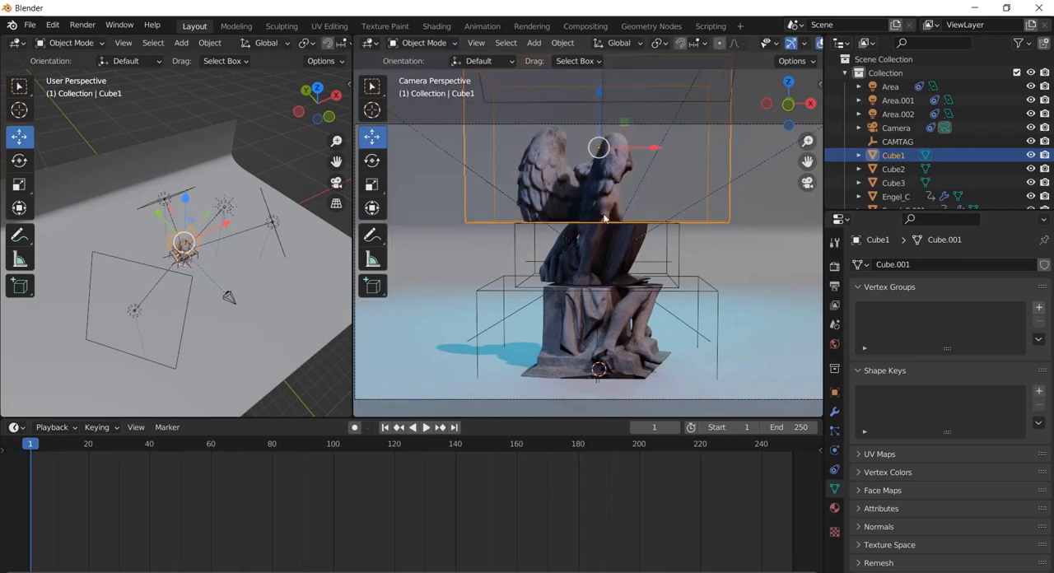
Widen the middle cube's mesh (Cube2) along X in Edit Mode, then return to Object Mode
click(675, 254)
shift+click(678, 251)
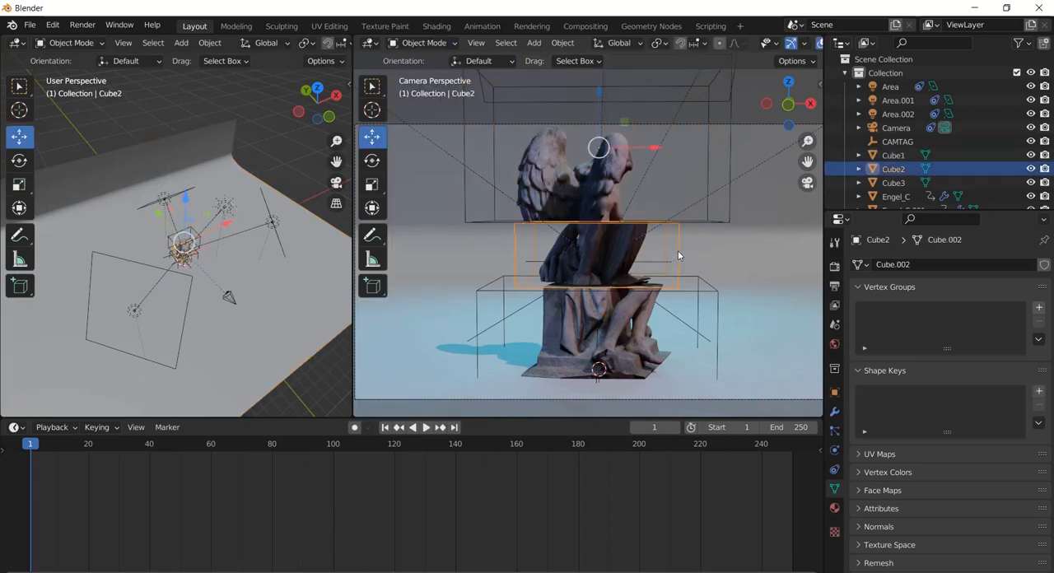
click(419, 45)
click(422, 74)
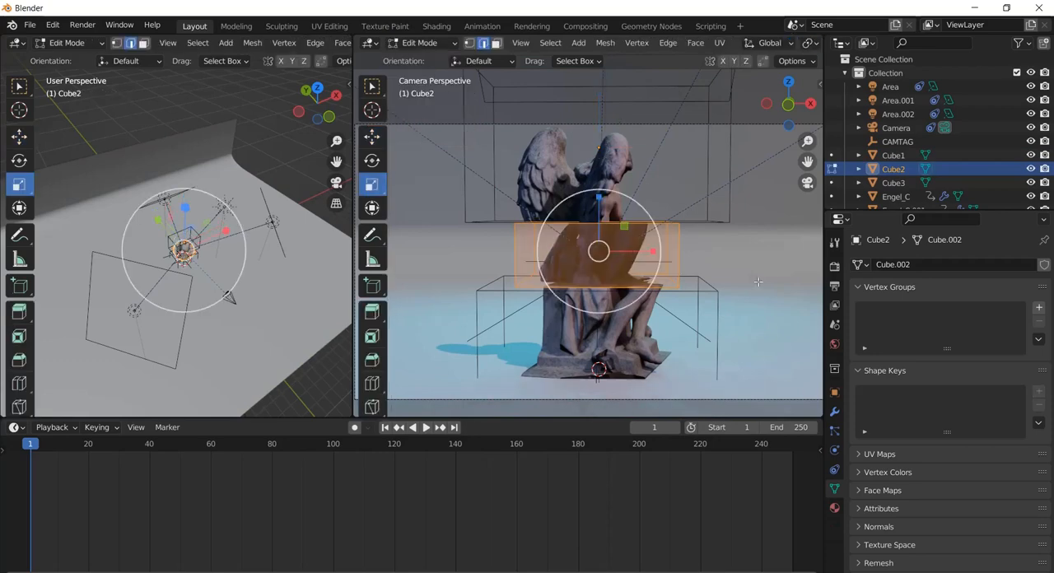
drag(673, 251, 685, 252)
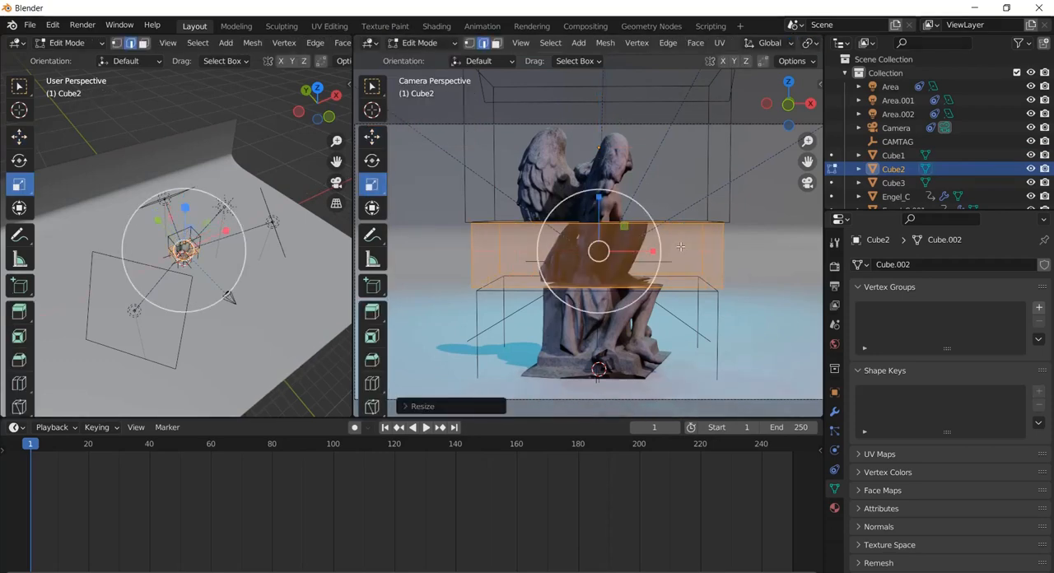
click(419, 44)
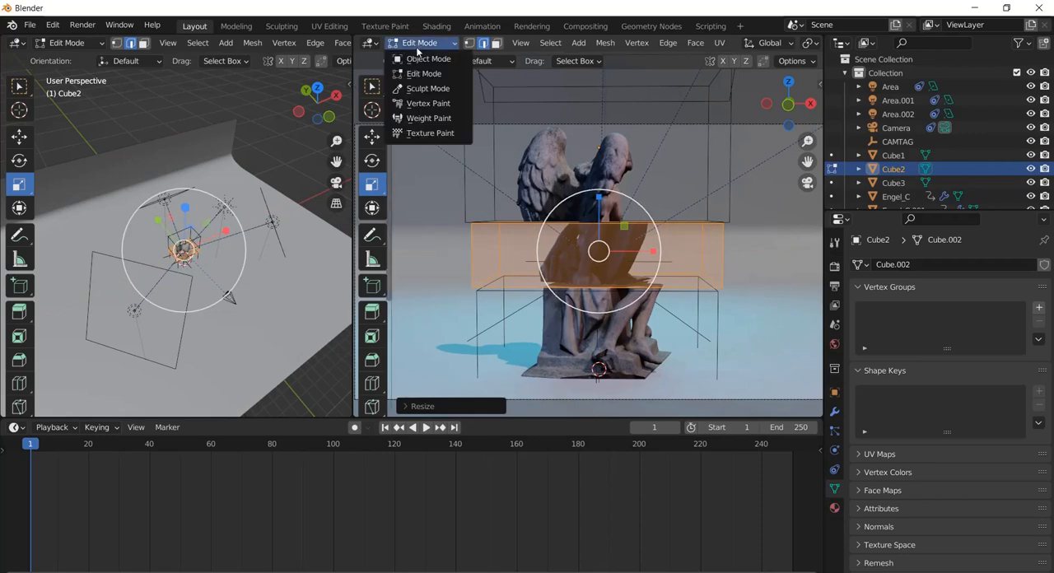
click(418, 59)
Enlarge the camera viewport, add a new area light at the statue's base and try scaling it up
scroll(630, 223, down, 3)
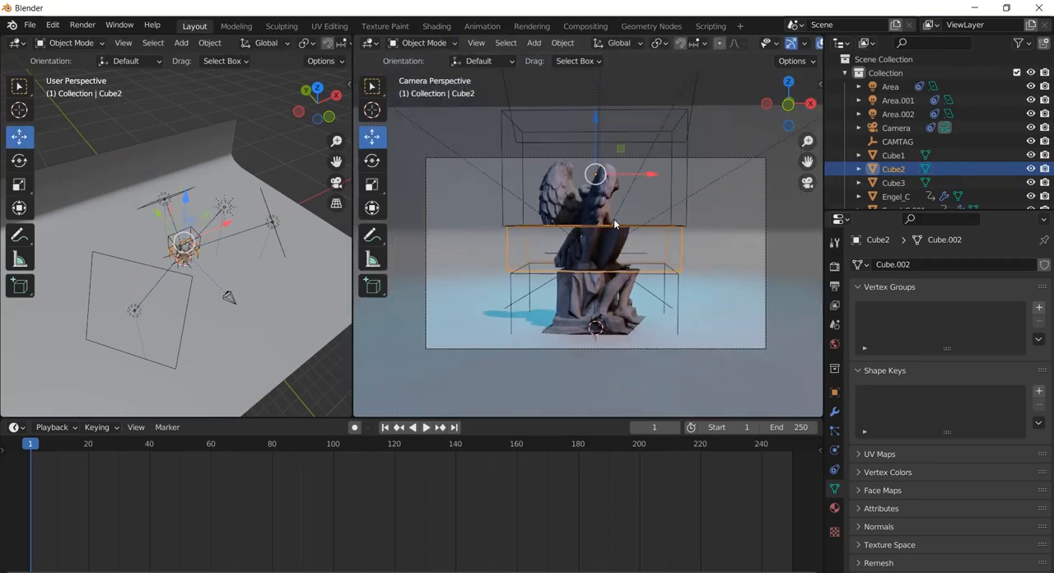
scroll(614, 219, up, 2)
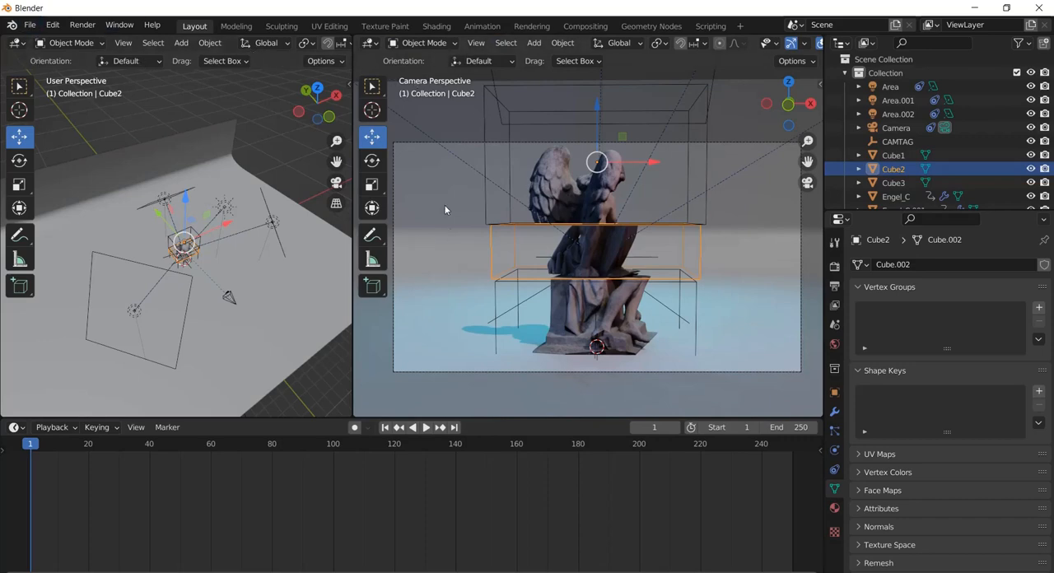
drag(351, 330, 253, 305)
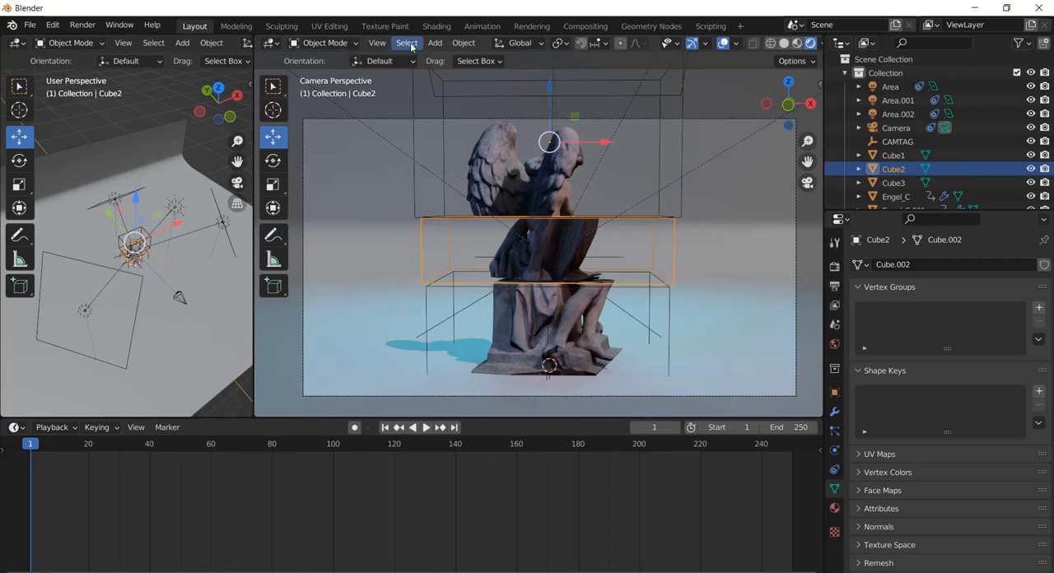
click(437, 45)
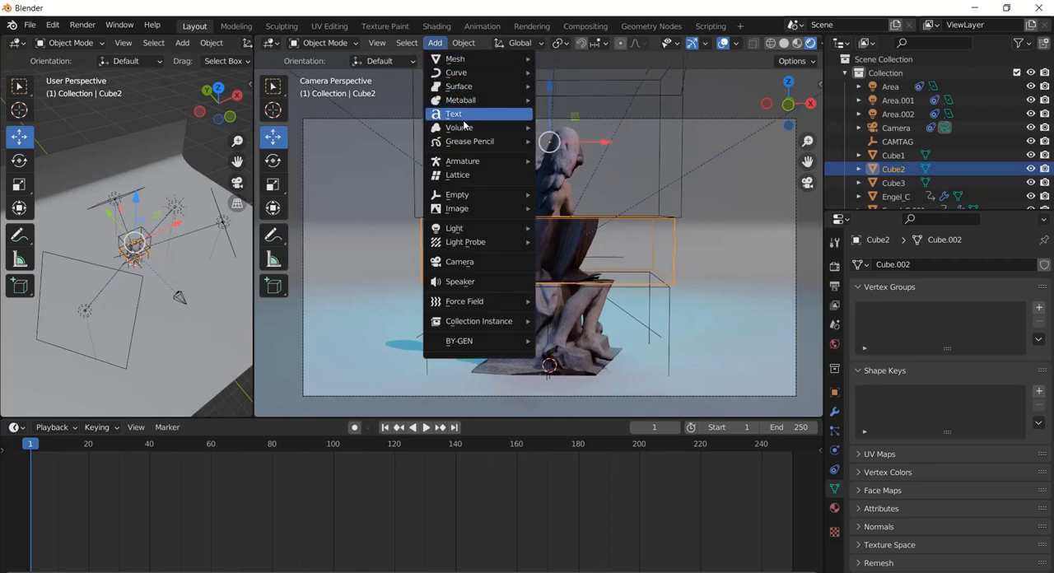
mouse_move(470, 205)
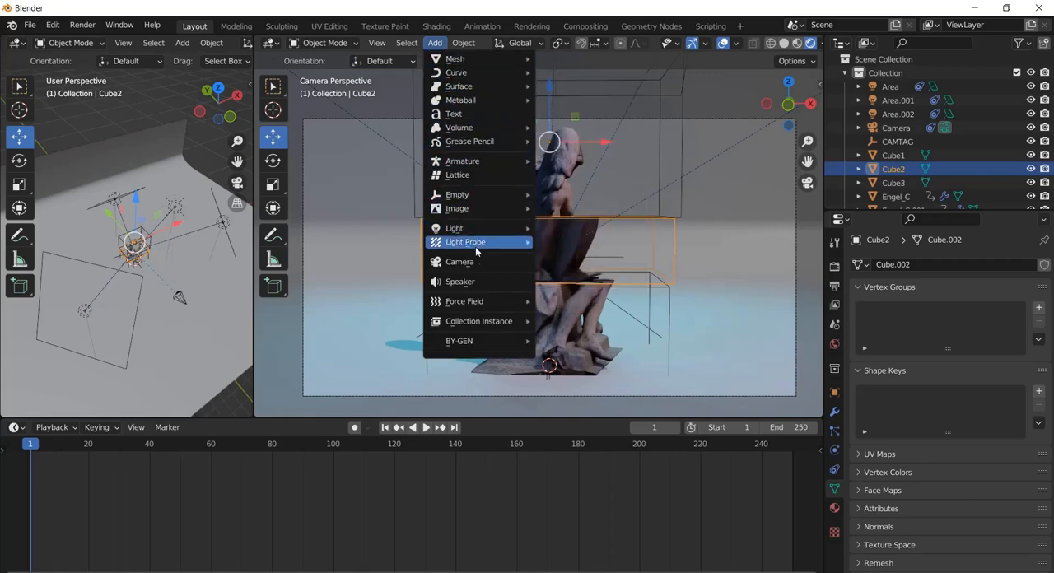
mouse_move(518, 233)
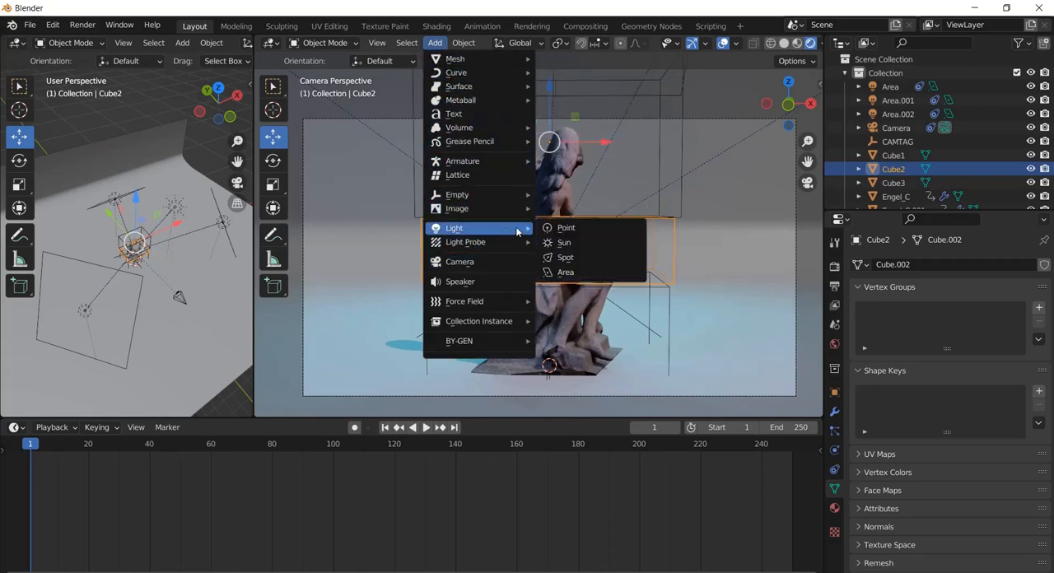
click(584, 273)
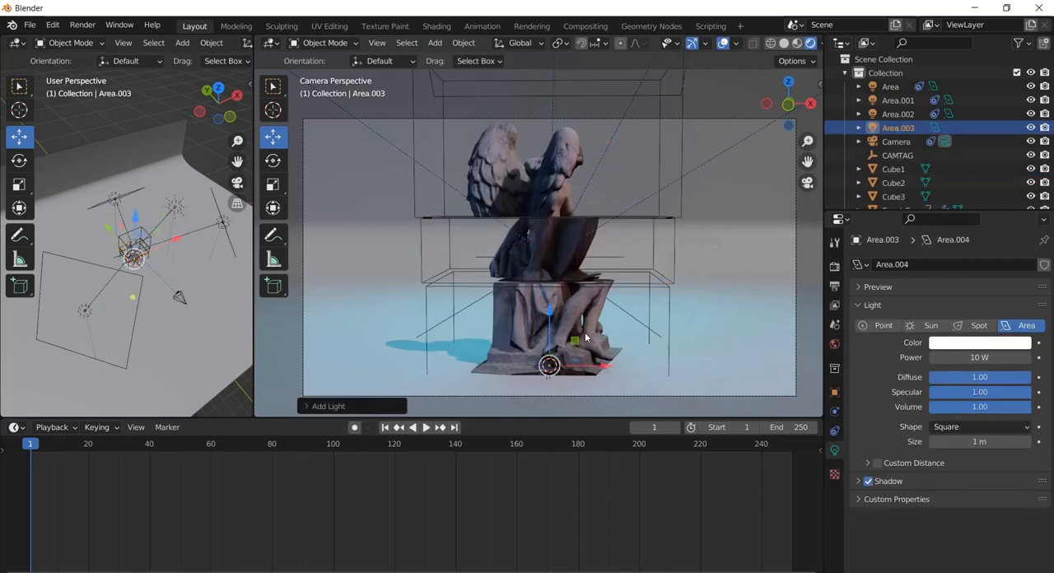
key(s)
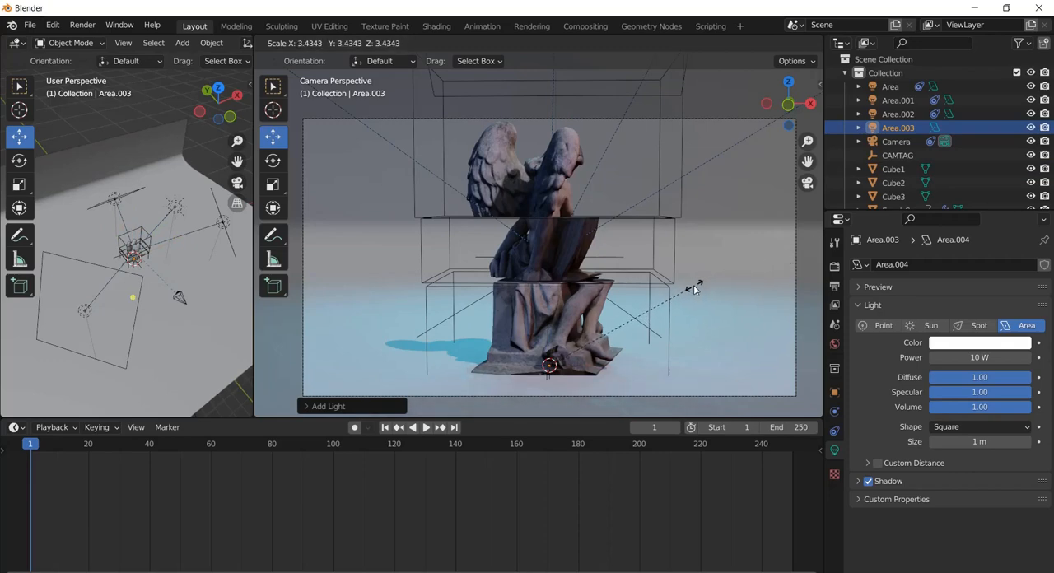
click(694, 285)
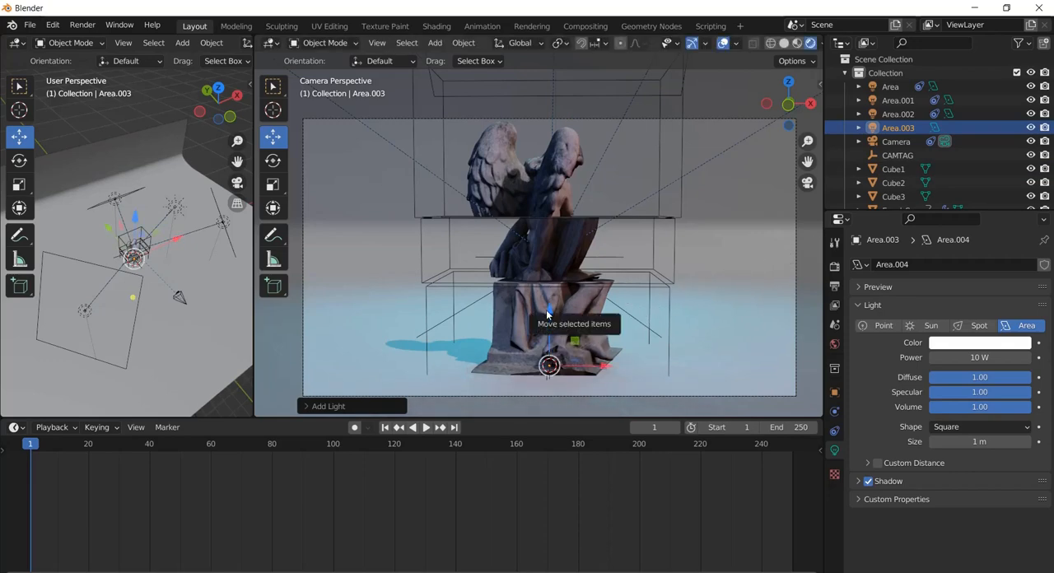
Raise the new area light along Z to the gap above the bottom statue section and scale it up beyond the cubes' width
drag(547, 314, 559, 285)
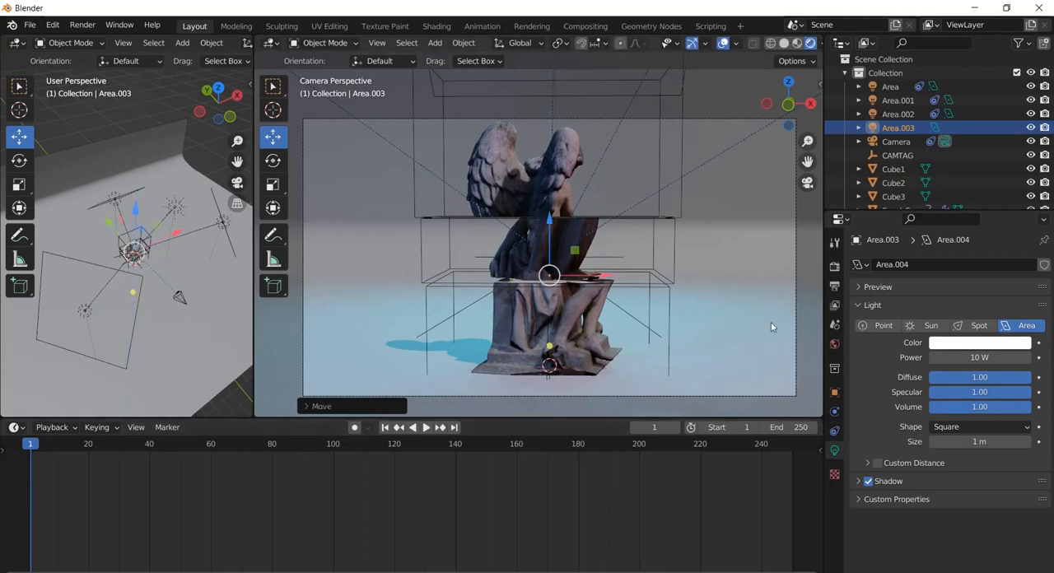
key(s)
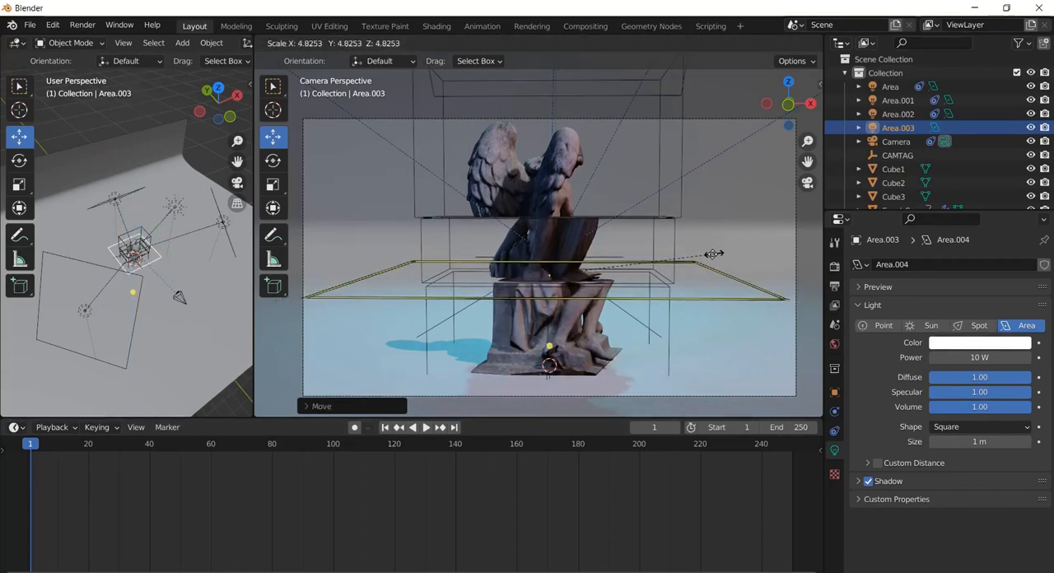
click(705, 256)
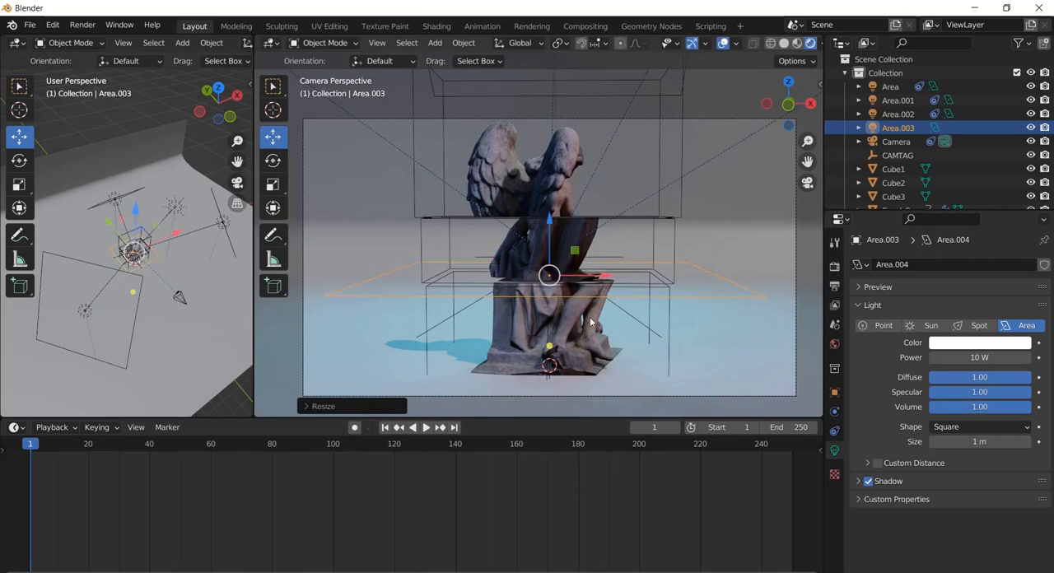
Rotate the new area light about X so that it shines upward onto the middle section
drag(550, 345, 530, 211)
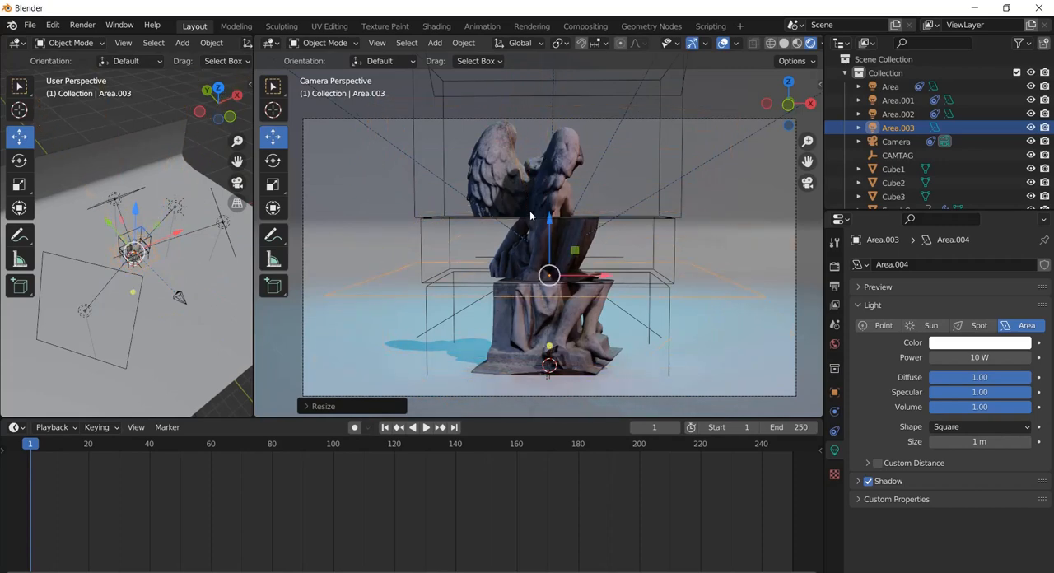
click(27, 162)
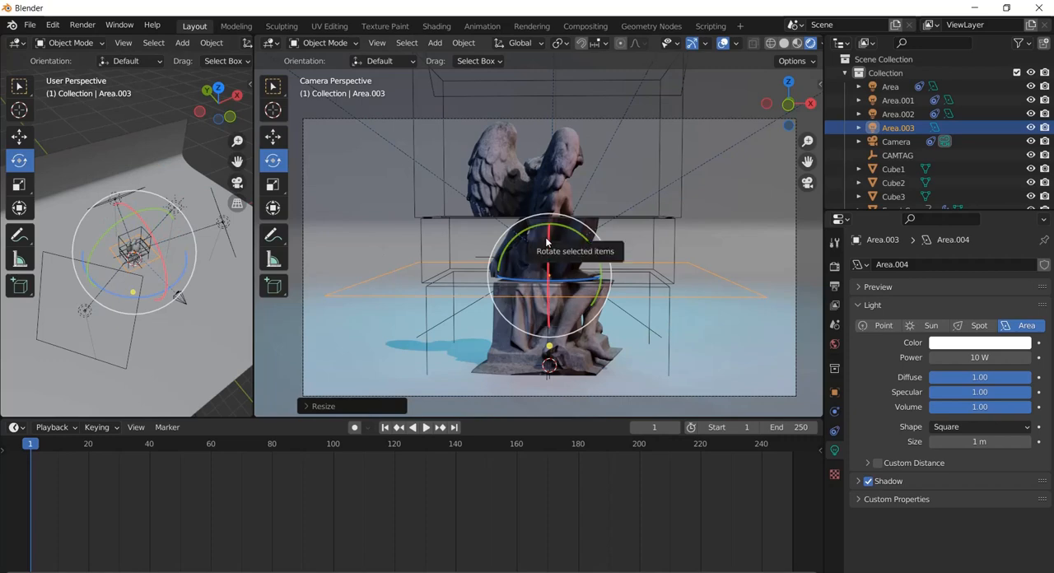
drag(547, 241, 562, 387)
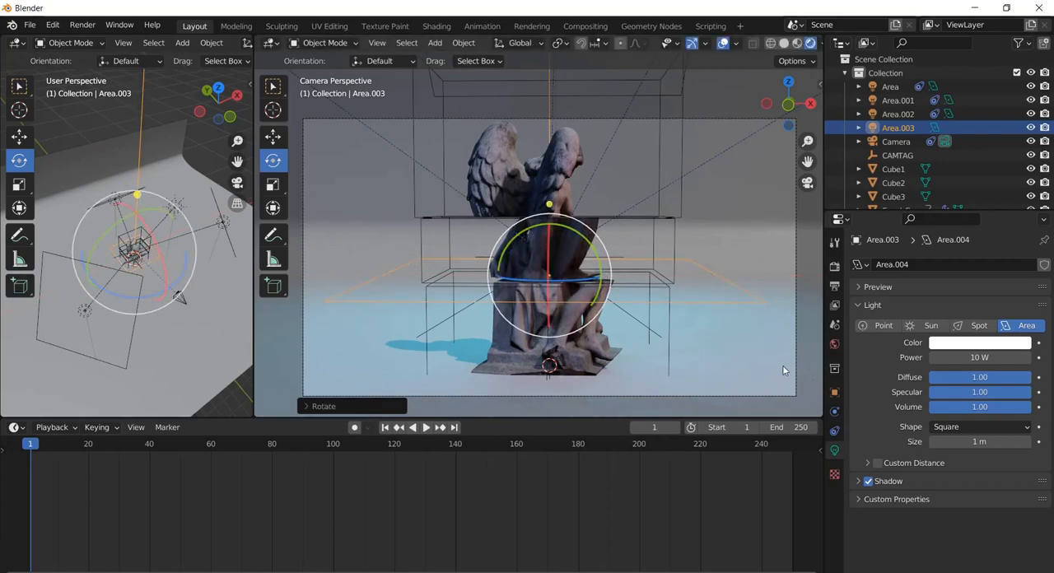
Set the upward-facing area light's color to light green and its power to 141.5 W
click(980, 342)
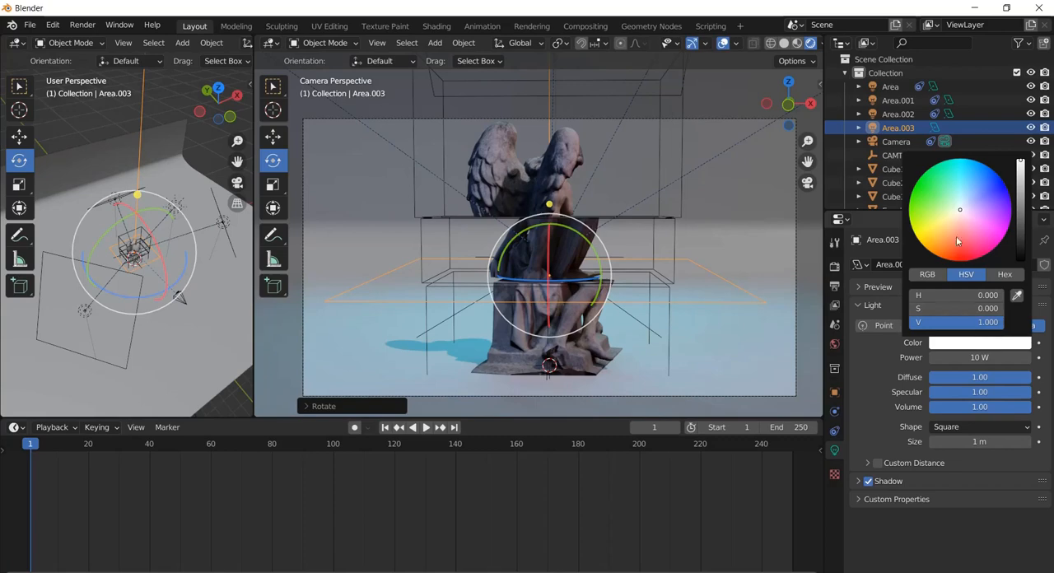
drag(960, 208, 940, 204)
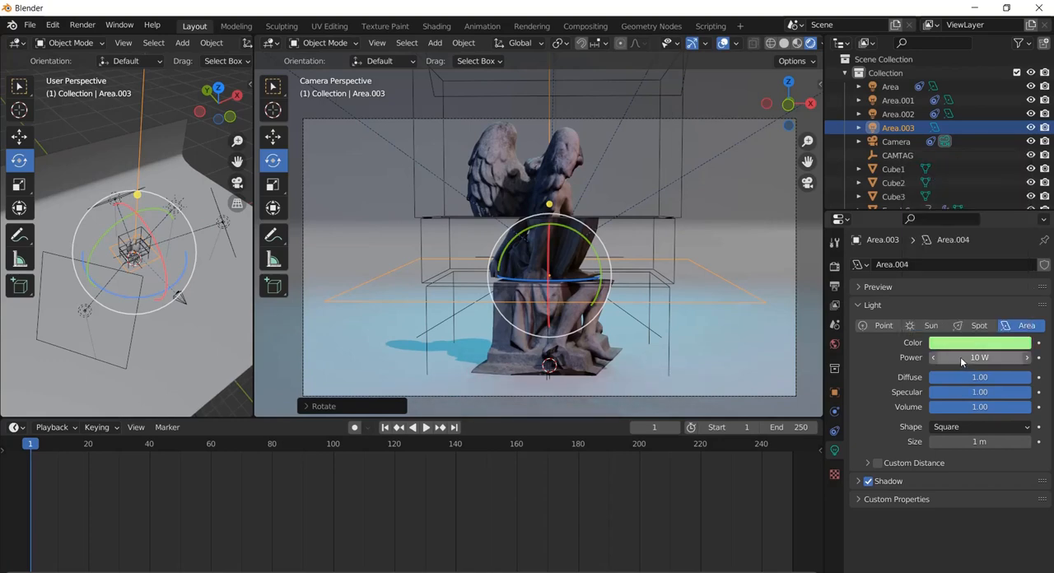
drag(961, 356, 1022, 356)
drag(462, 343, 637, 340)
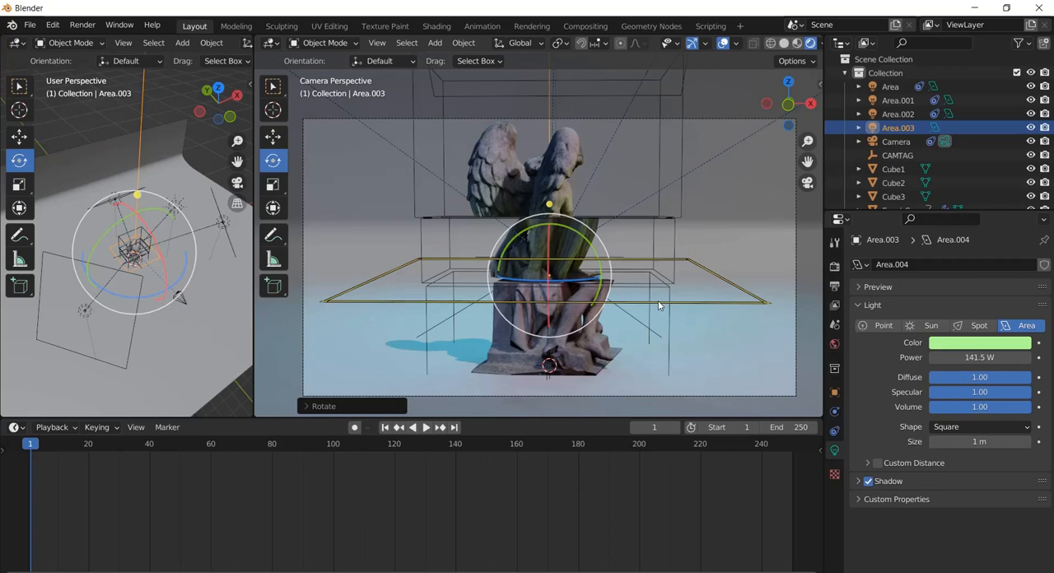
Duplicate the green area light up along Z to the gap below the top statue section and color the copy violet-blue
key(shift+d)
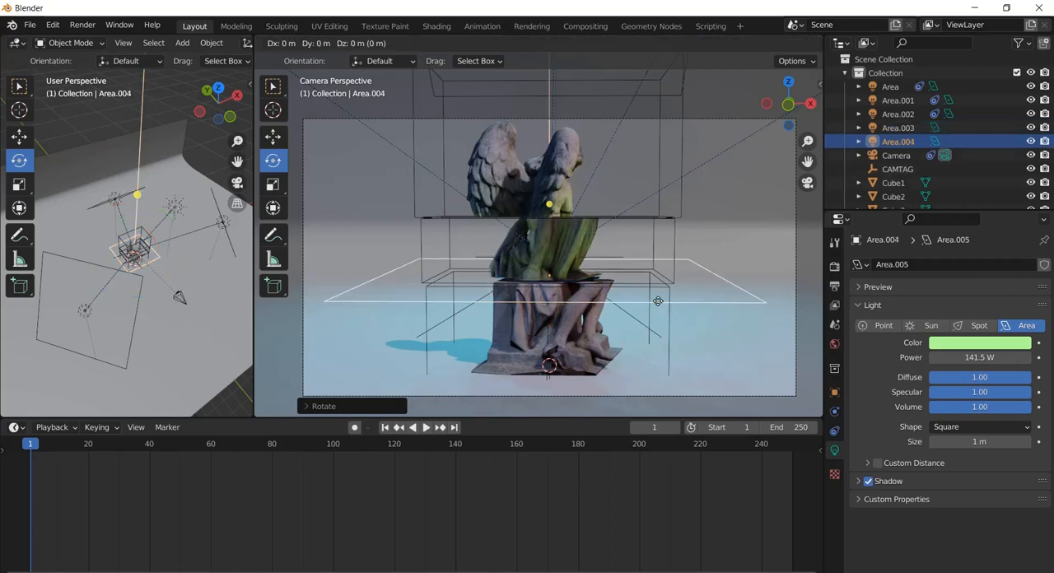
right_click(658, 301)
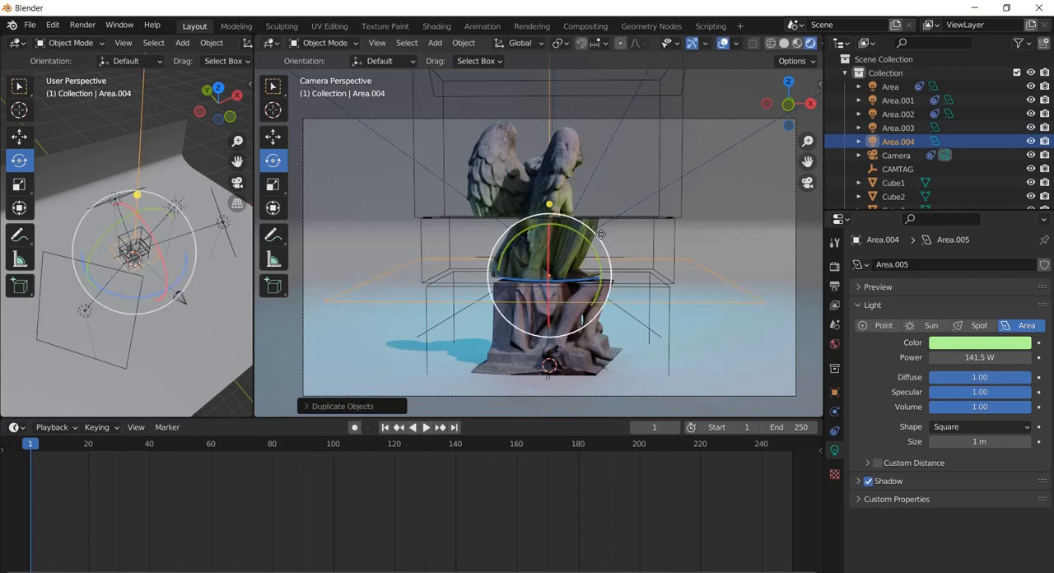
click(20, 136)
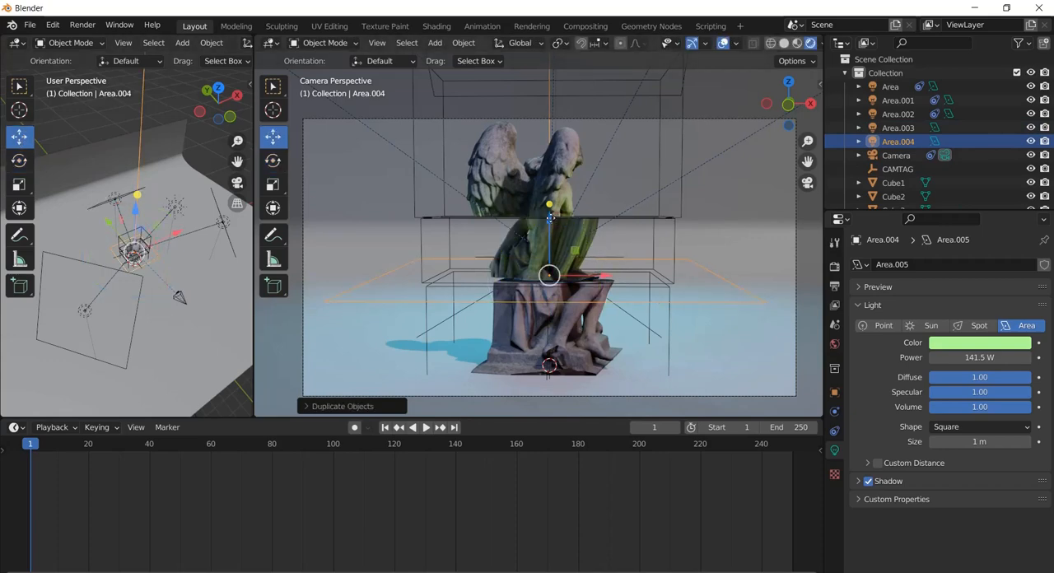
drag(550, 220, 547, 159)
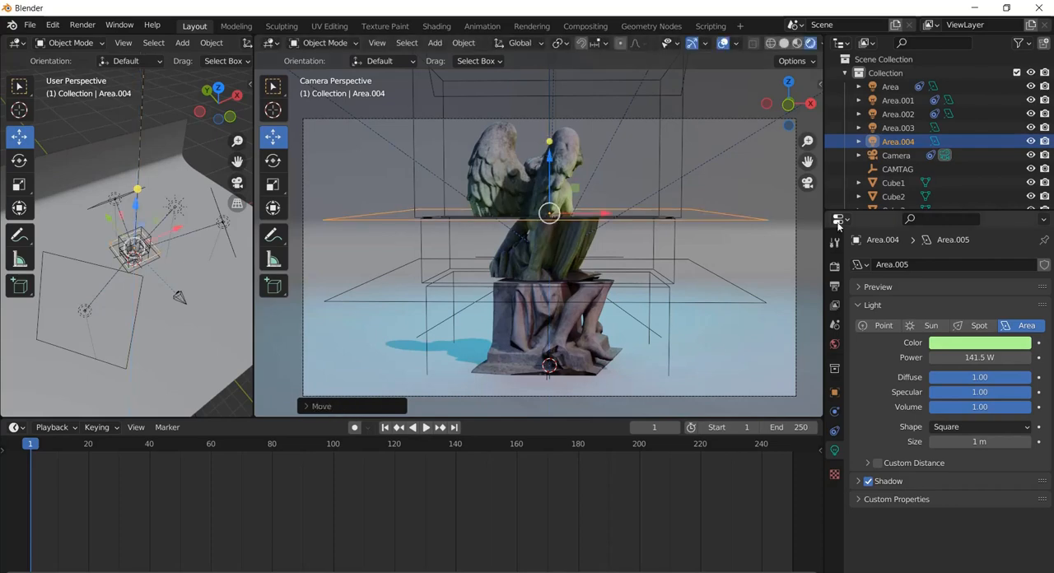
click(1004, 341)
drag(959, 221, 1012, 200)
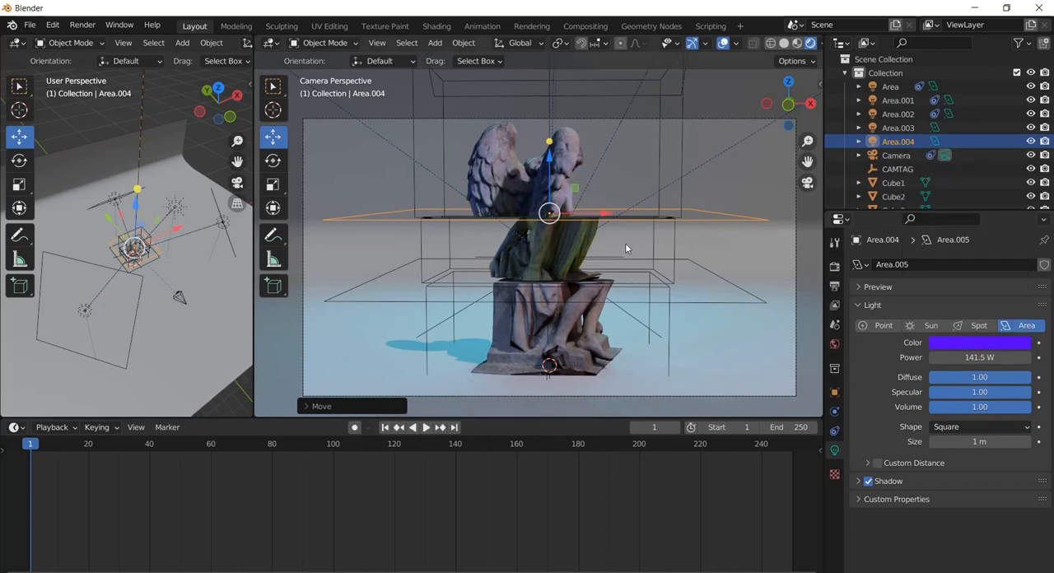
Duplicate the green area light again and move the copy about 1.06 m down along Z to the statue's base
click(368, 301)
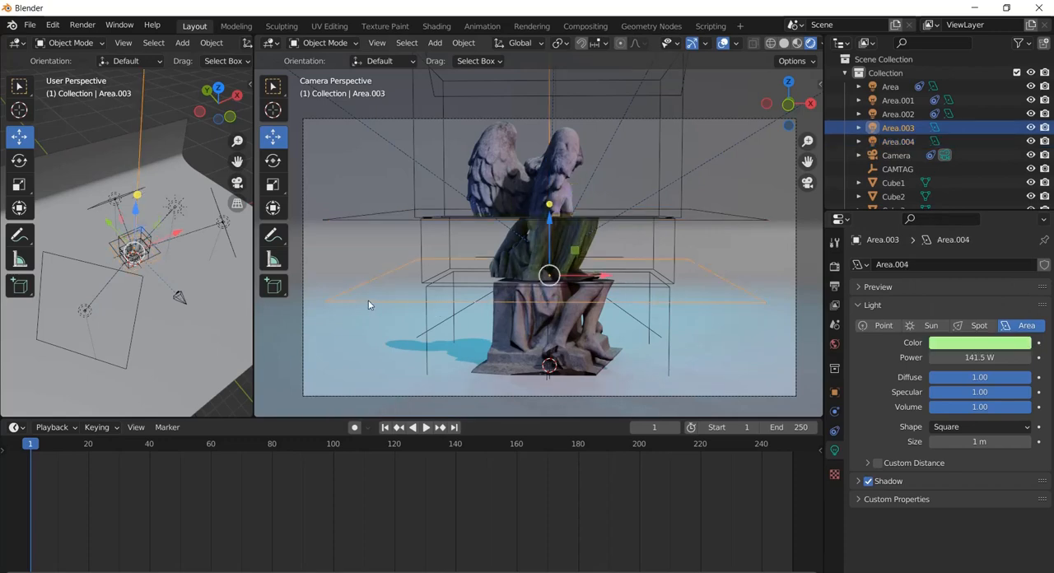
key(shift+d)
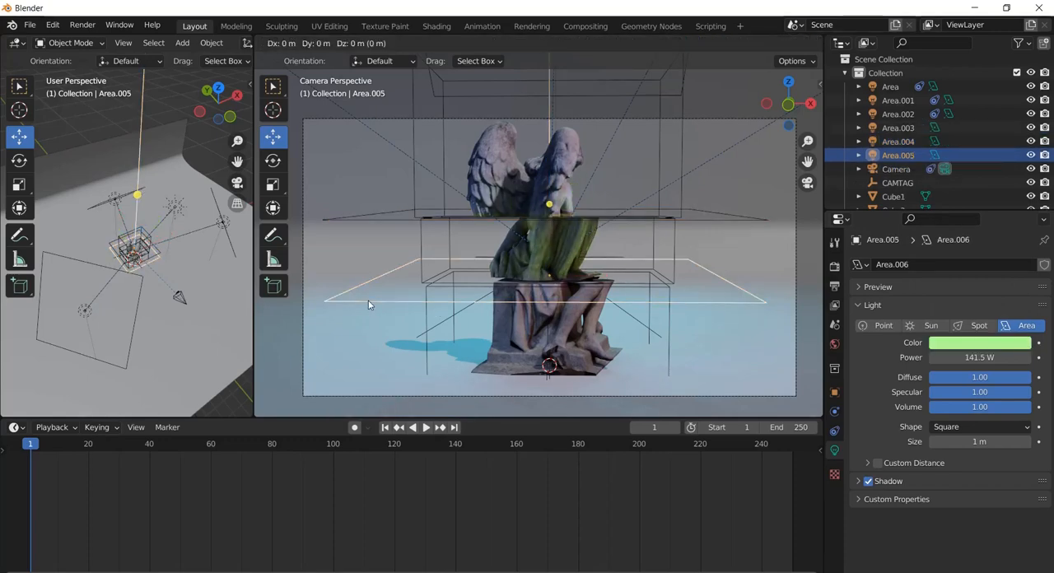
right_click(368, 300)
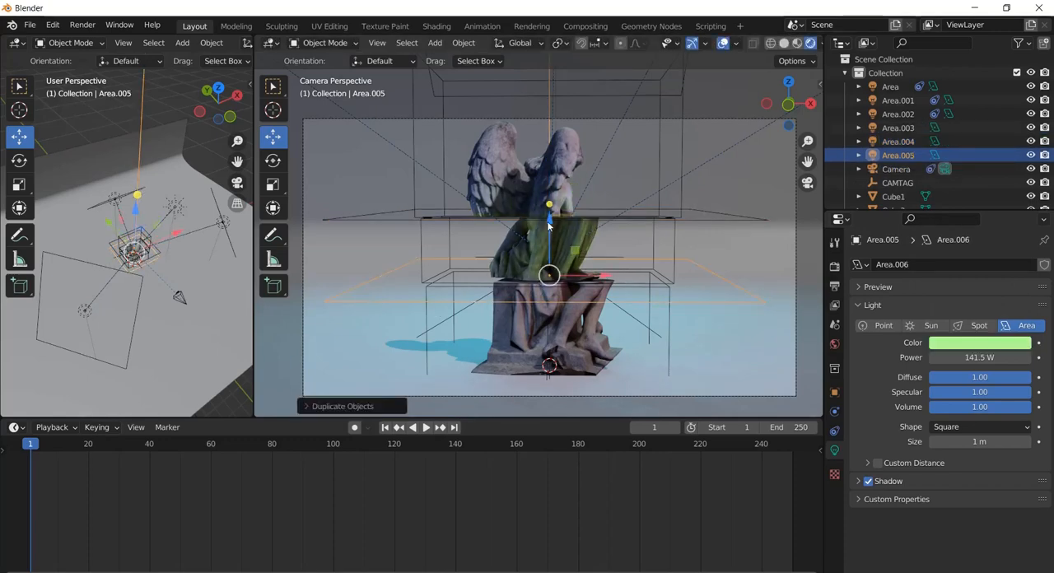
key(g)
key(z)
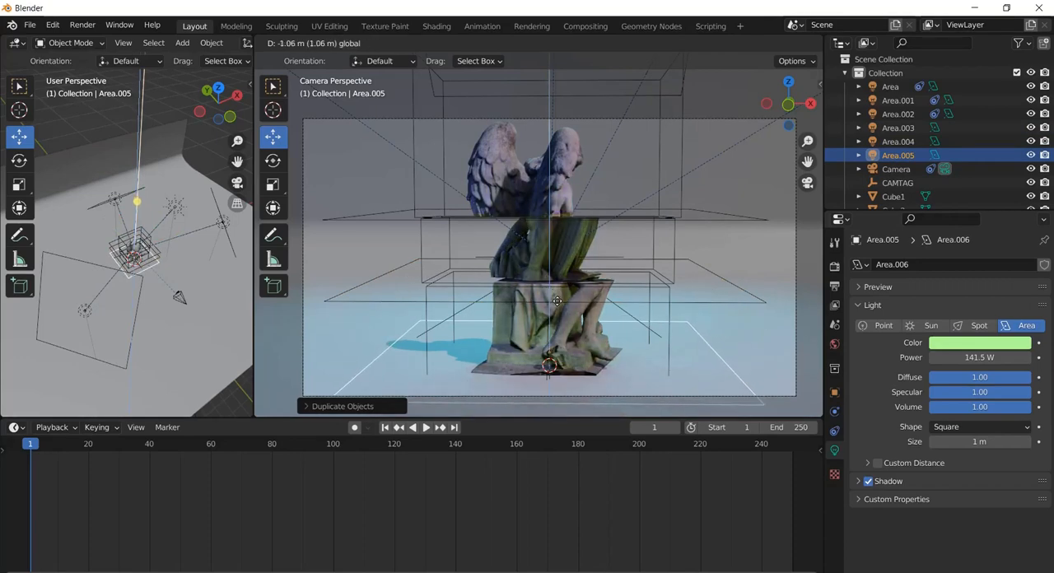
click(557, 301)
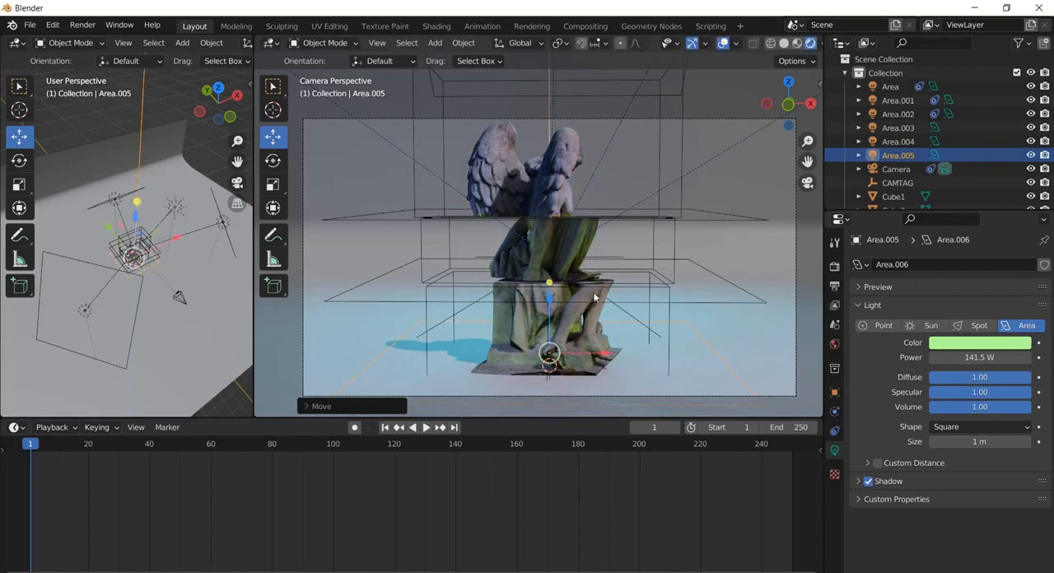
Try a red color (H 0.992, S 0.872) on the lowest area light, then set it to cyan
click(972, 343)
click(963, 240)
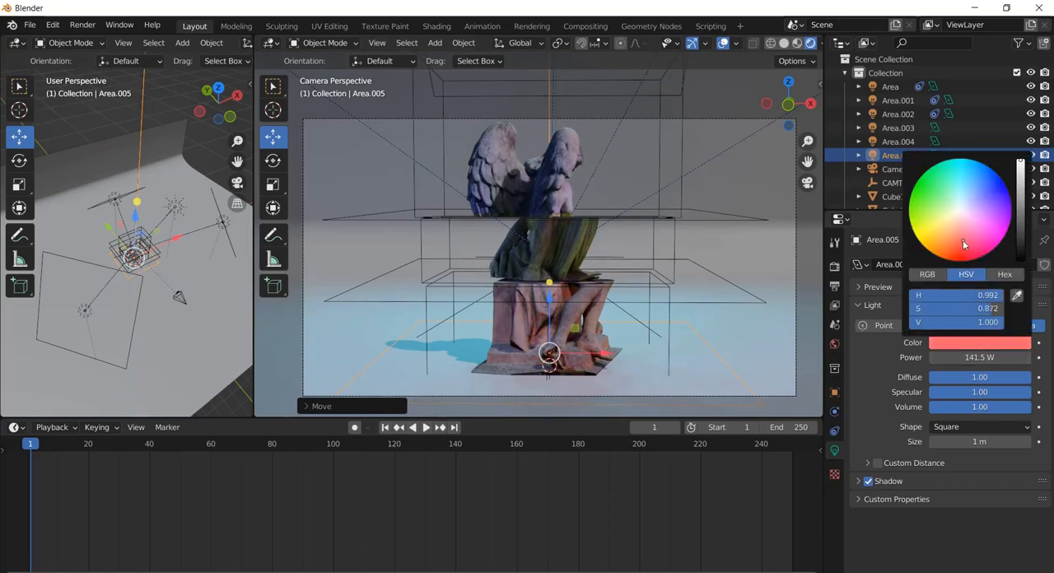
mouse_move(963, 244)
mouse_down()
mouse_move(974, 275)
mouse_move(989, 240)
mouse_move(961, 221)
mouse_move(972, 218)
mouse_move(964, 236)
mouse_move(949, 236)
mouse_move(964, 159)
mouse_up()
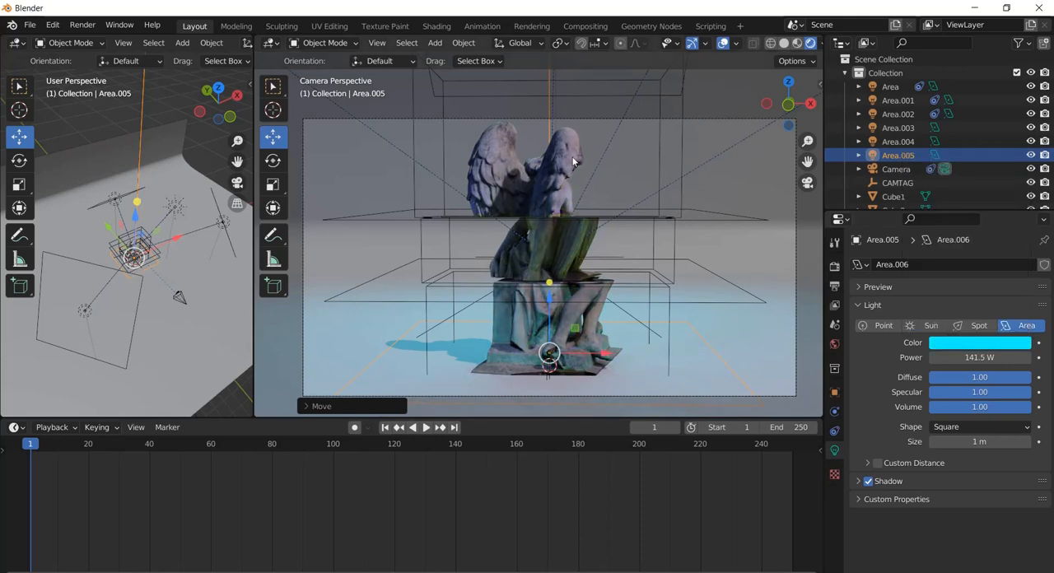
Render the current frame as a still image to check the lighting and the cutter cubes
click(80, 26)
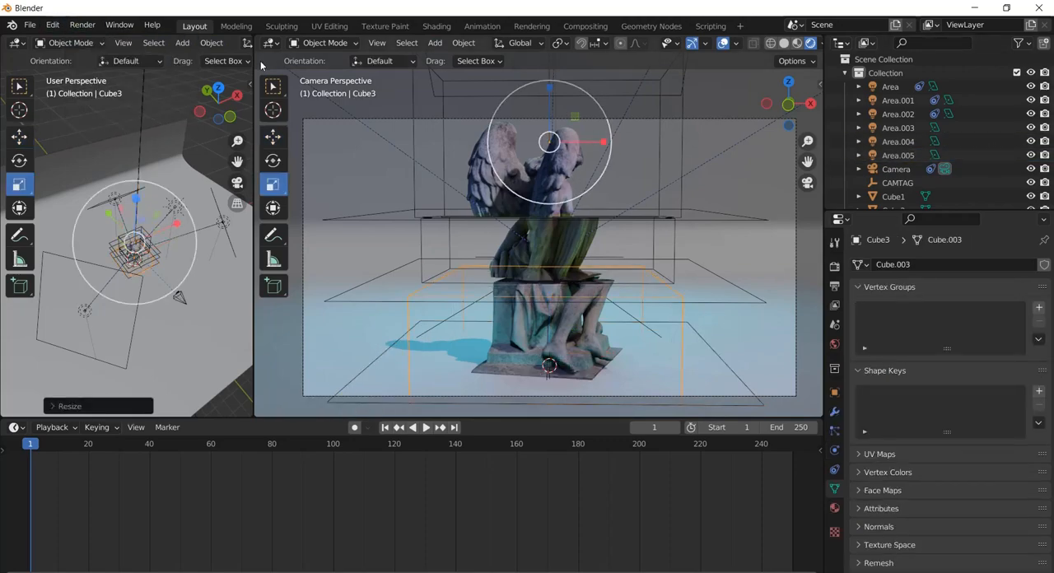
click(82, 25)
click(99, 40)
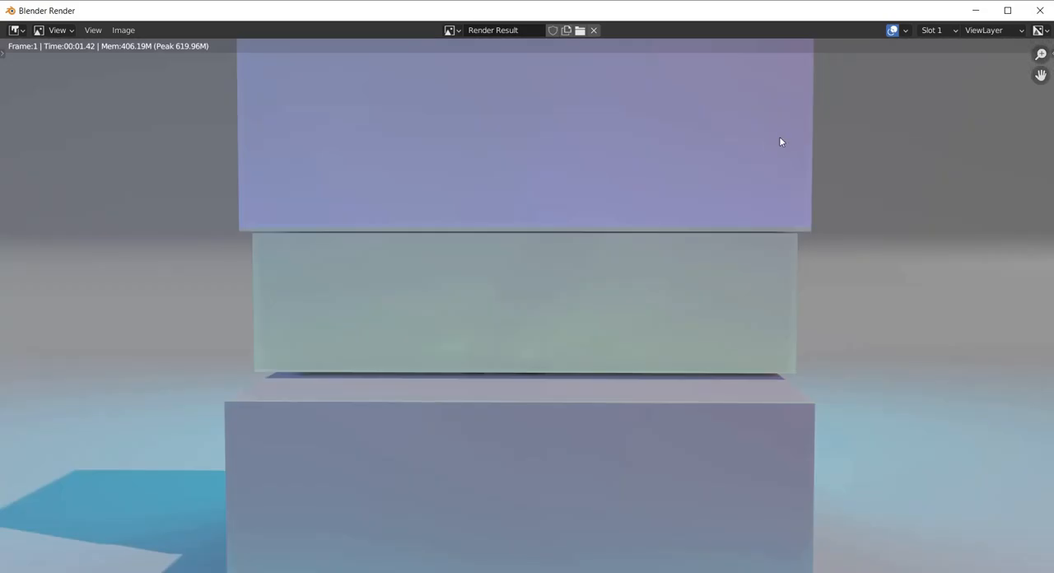
Close the render result and exclude the cutter cubes Cube1, Cube2 and Cube3 from renders
click(1039, 10)
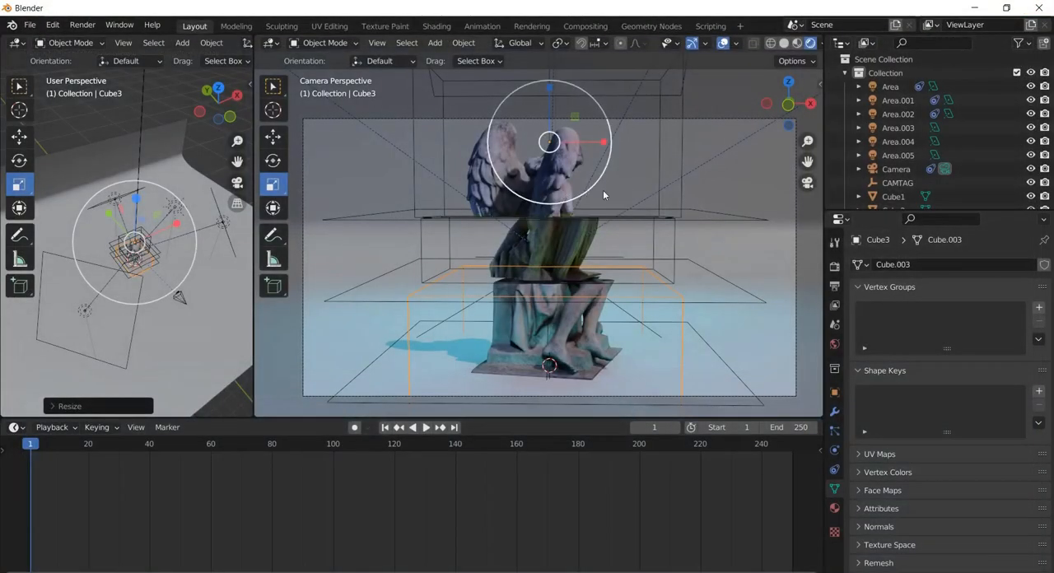
scroll(908, 157, down, 3)
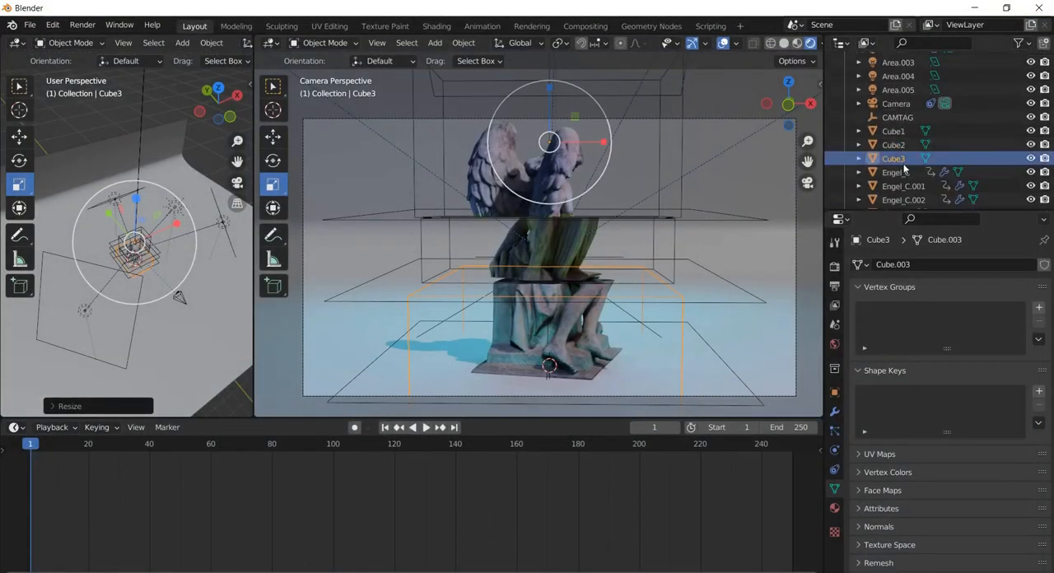
click(898, 131)
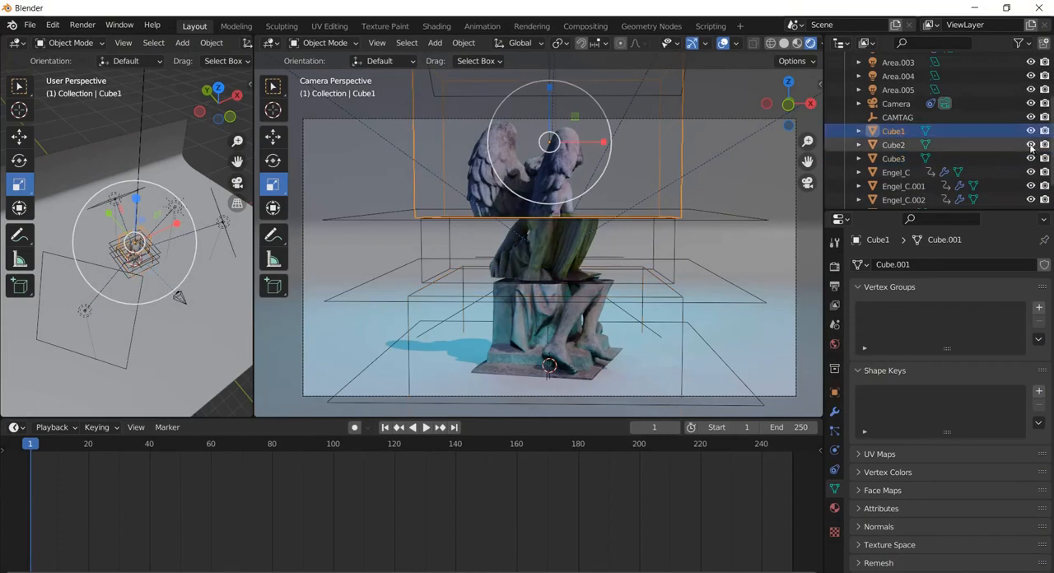
drag(1045, 132, 1044, 145)
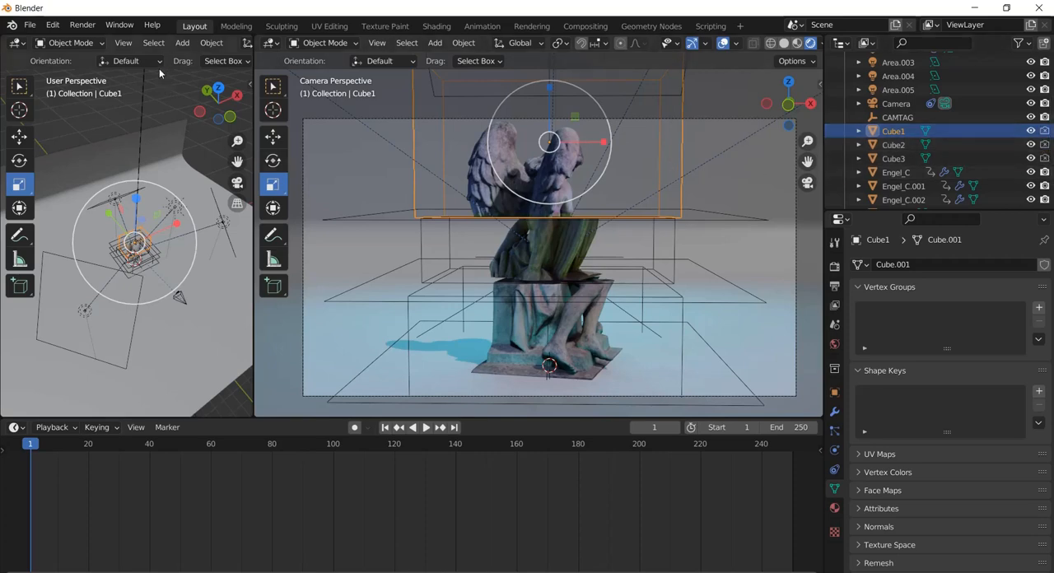
Render frame 1 as a still image again and inspect the whole statue and its colored lighting
click(86, 25)
click(107, 40)
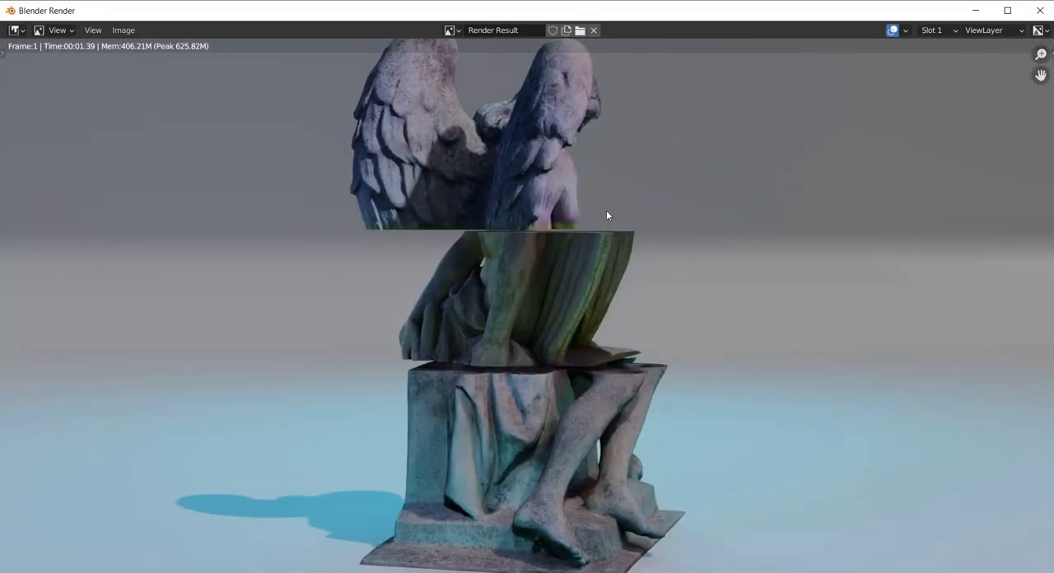
scroll(607, 216, down, 2)
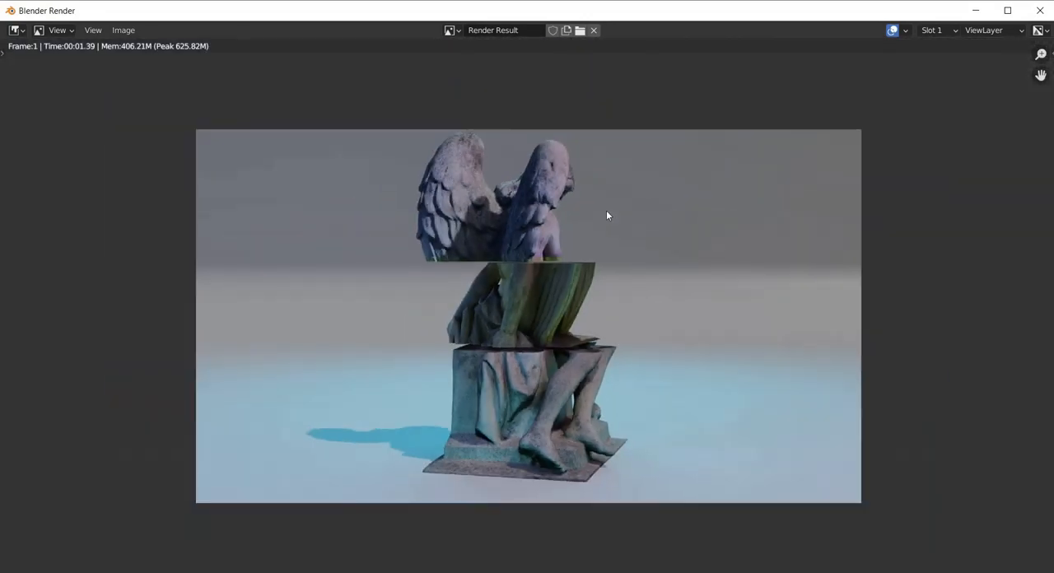
scroll(607, 216, up, 1)
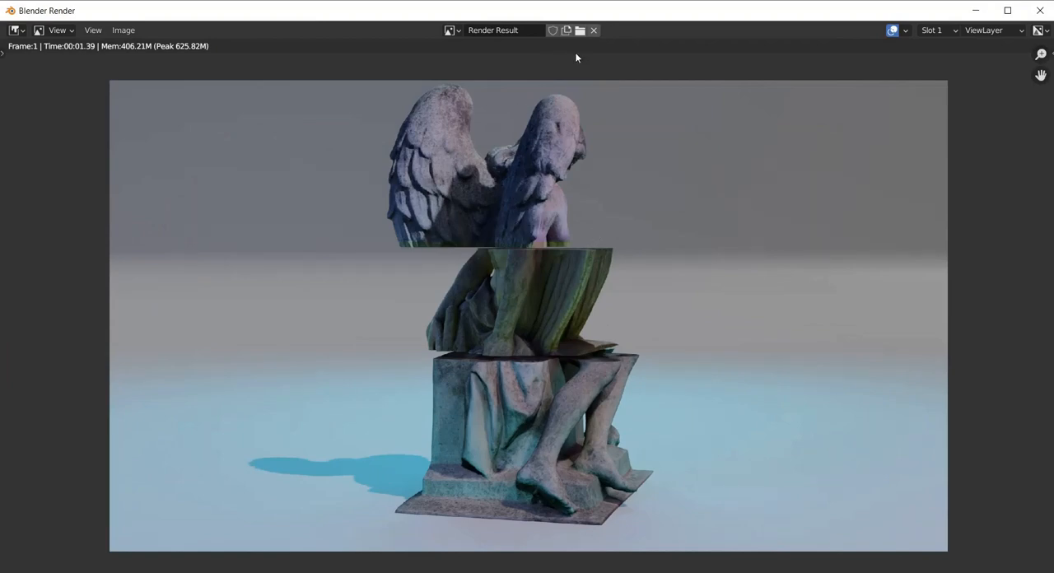
click(1042, 10)
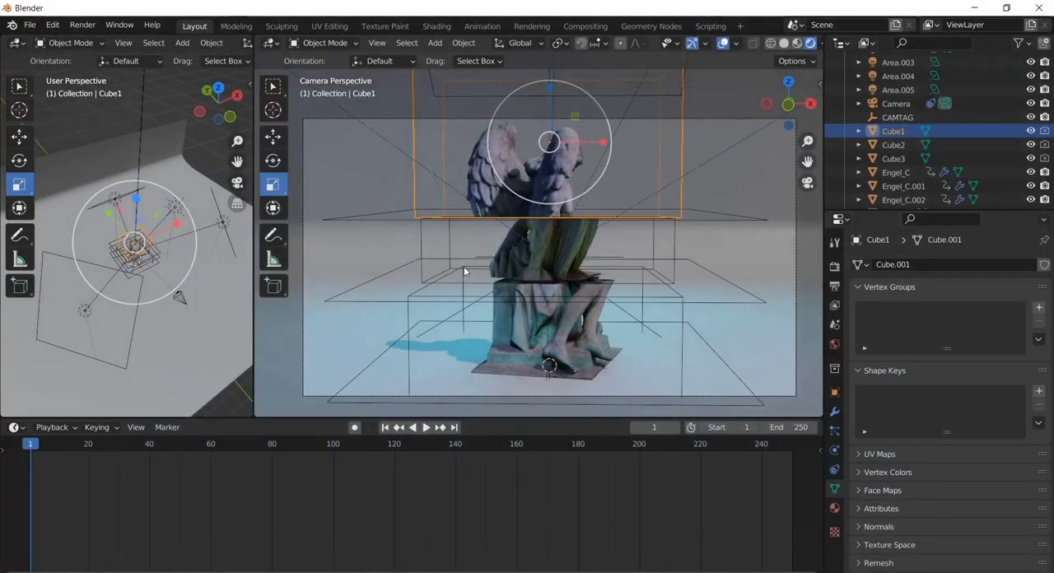
Check the statue's framing in the camera view, then switch to VLC media player to view the reference clip Animated Statue-1.mp4
scroll(604, 210, down, 2)
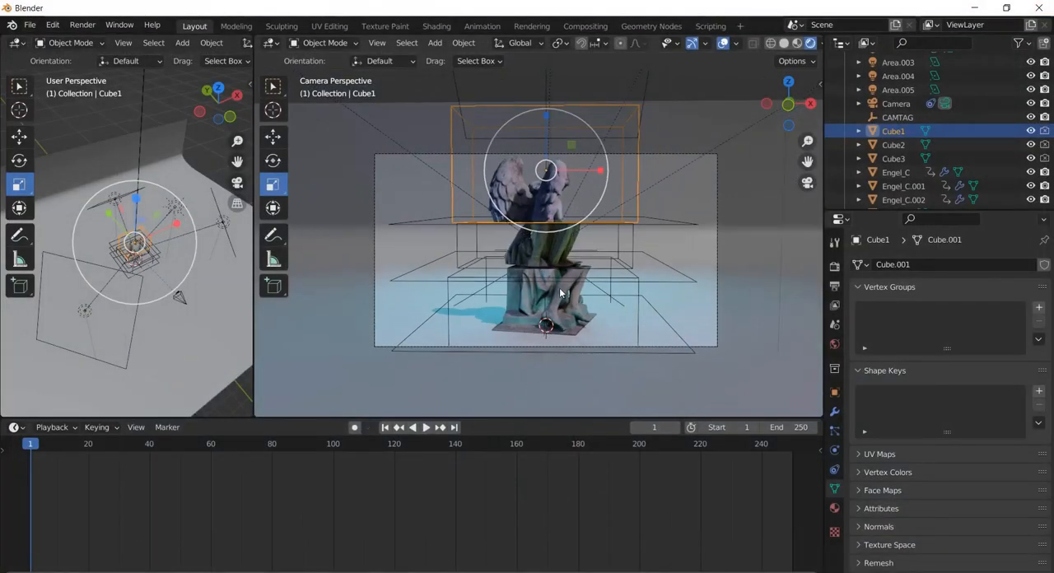
scroll(560, 293, up, 2)
scroll(560, 288, down, 1)
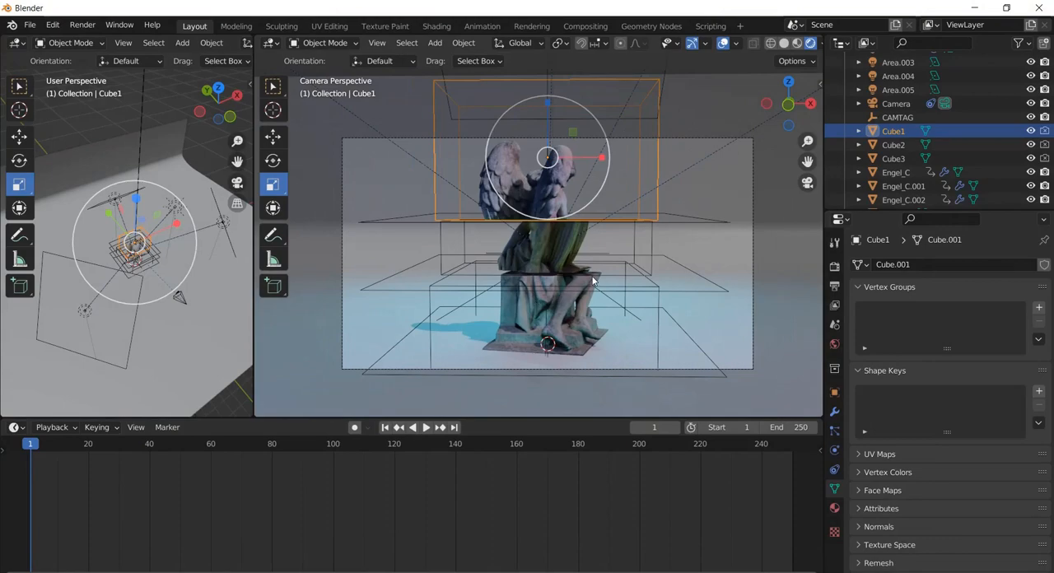
mouse_move(646, 570)
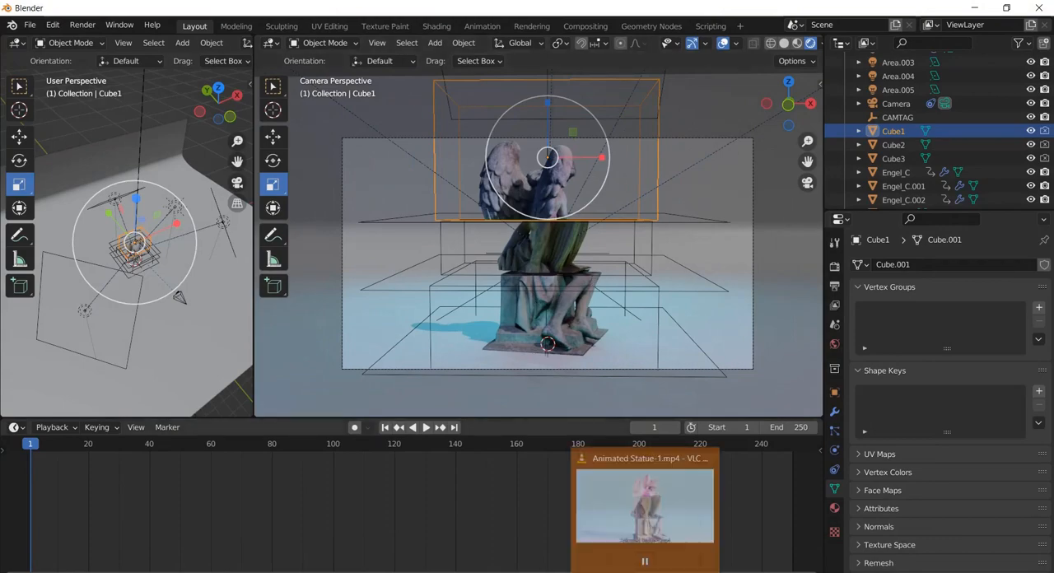
click(646, 515)
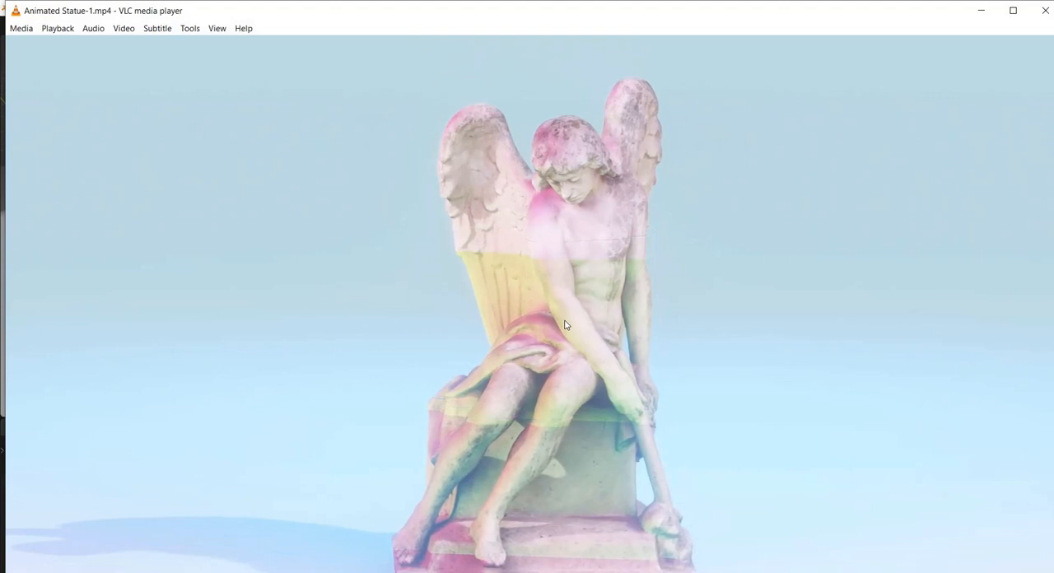